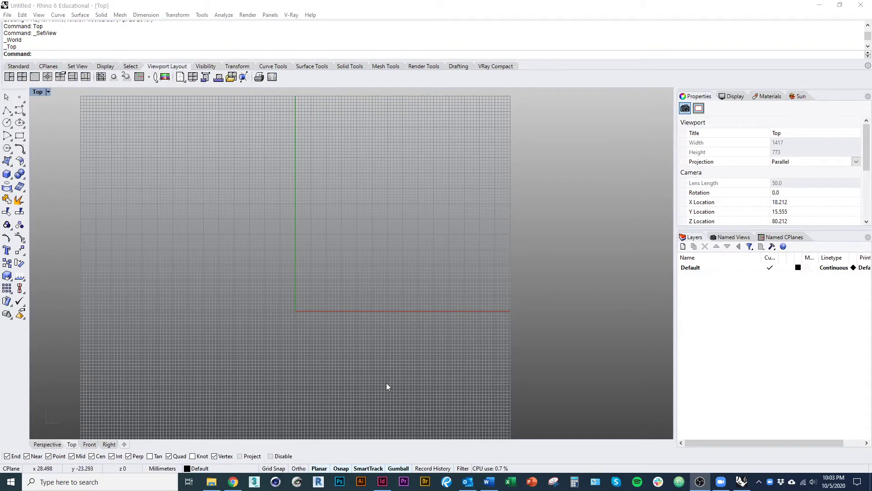
pyautogui.moveTo(387, 385); pyautogui.dragTo(457, 377, button='right')
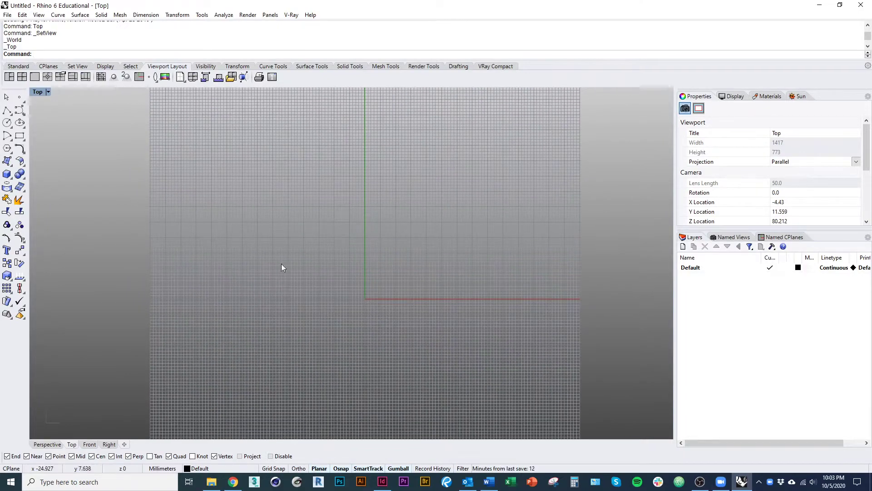
pyautogui.doubleClick(39, 93)
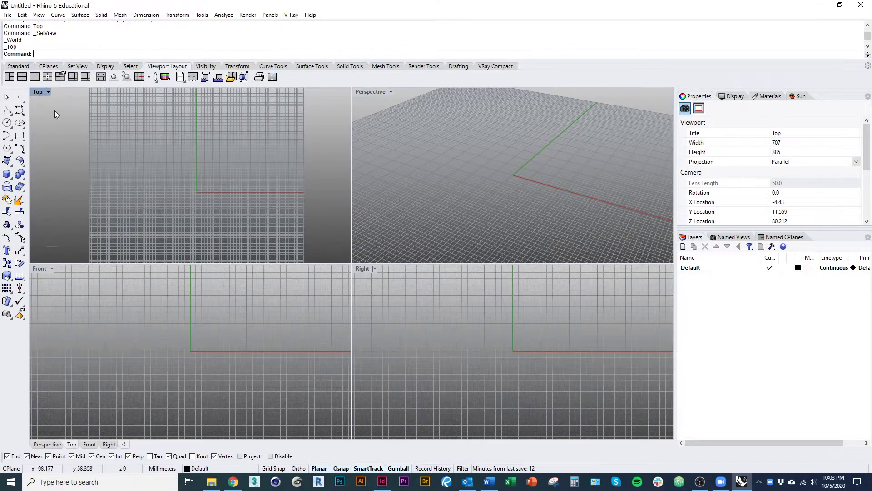
pyautogui.doubleClick(37, 91)
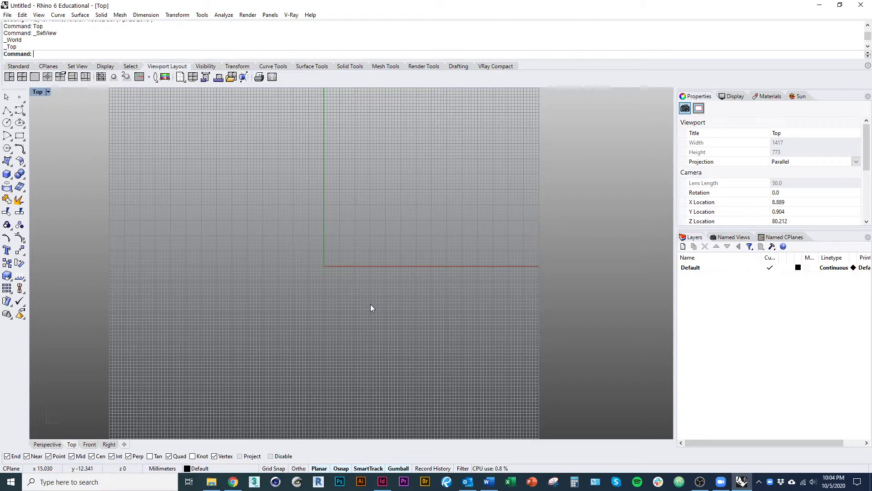
pyautogui.keyDown('ctrl'); pyautogui.keyDown('shift'); pyautogui.moveTo(371, 308); pyautogui.dragTo(346, 273, button='right'); pyautogui.keyUp('shift'); pyautogui.keyUp('ctrl')
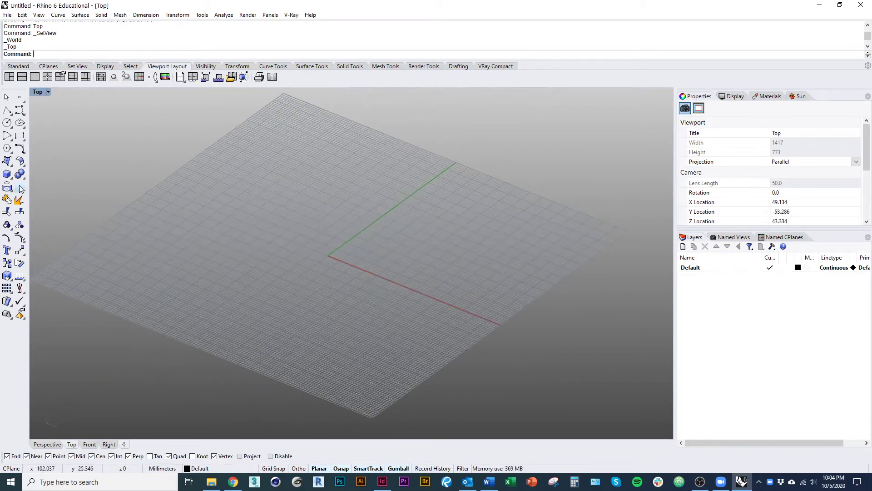
# Draw a freehand trial box on the ground plane near the origin
pyautogui.click(7, 174)
pyautogui.click(304, 227)
pyautogui.click(359, 226)
pyautogui.click(366, 196)
pyautogui.moveTo(387, 254); pyautogui.dragTo(387, 309, button='right')
pyautogui.scroll(9, 362, 269)
# Switch the viewport to shaded display and delete the trial box
pyautogui.hotkey('ctrl', 'alt', 's')
pyautogui.moveTo(297, 284)
pyautogui.keyDown('ctrl'); pyautogui.keyDown('shift'); pyautogui.mouseDown(button='right')
pyautogui.moveTo(471, 269)
pyautogui.moveTo(457, 238)
pyautogui.moveTo(308, 227)
pyautogui.moveTo(236, 275)
pyautogui.moveTo(401, 288)
pyautogui.moveTo(462, 277)
pyautogui.mouseUp(button='right'); pyautogui.keyUp('shift'); pyautogui.keyUp('ctrl')
pyautogui.click(352, 291)
pyautogui.press('Delete')
pyautogui.keyDown('ctrl'); pyautogui.keyDown('shift'); pyautogui.moveTo(392, 325); pyautogui.dragTo(359, 333, button='right'); pyautogui.keyUp('shift'); pyautogui.keyUp('ctrl')
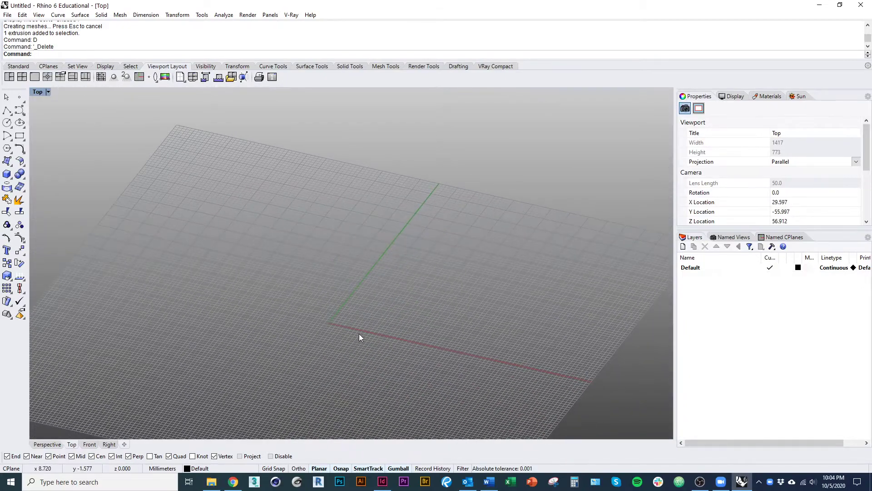
# Set the document's model units to inches and accept scaling the model to match
pyautogui.write('Units')
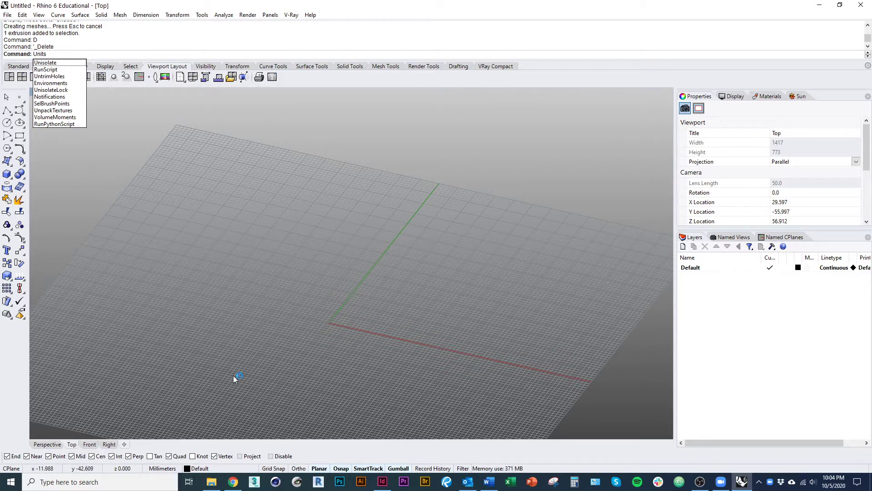
pyautogui.press('Return')
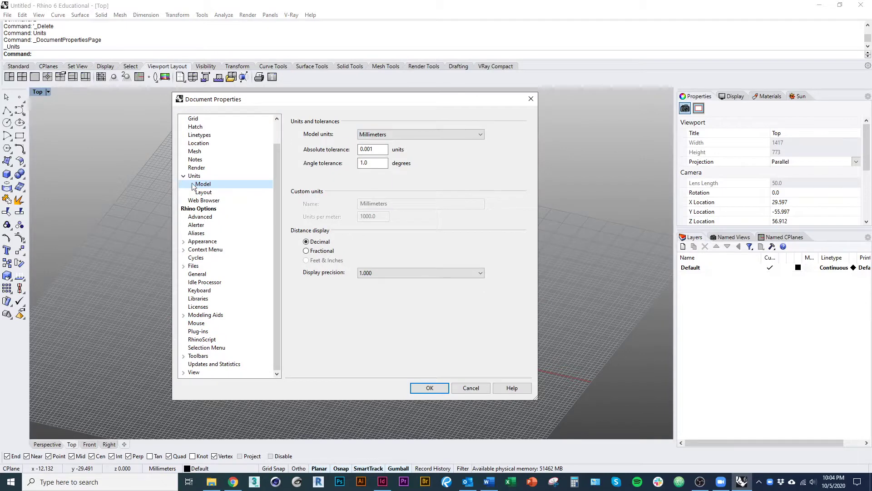
pyautogui.click(408, 136)
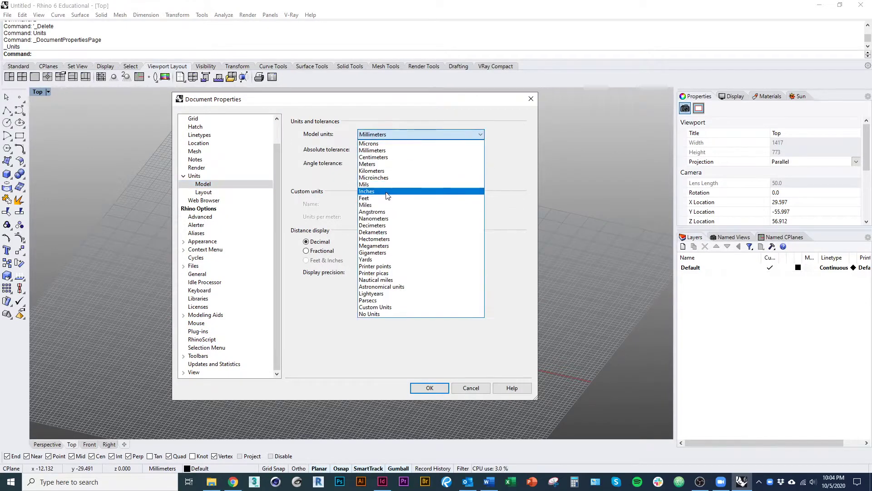
pyautogui.click(418, 192)
pyautogui.click(429, 387)
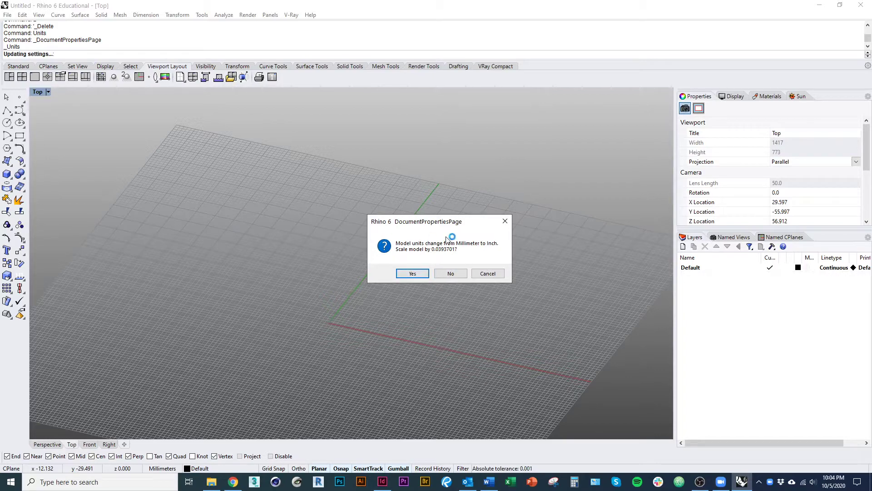
pyautogui.click(418, 276)
pyautogui.scroll(-2, 287, 295)
pyautogui.moveTo(339, 314); pyautogui.dragTo(300, 320, button='right')
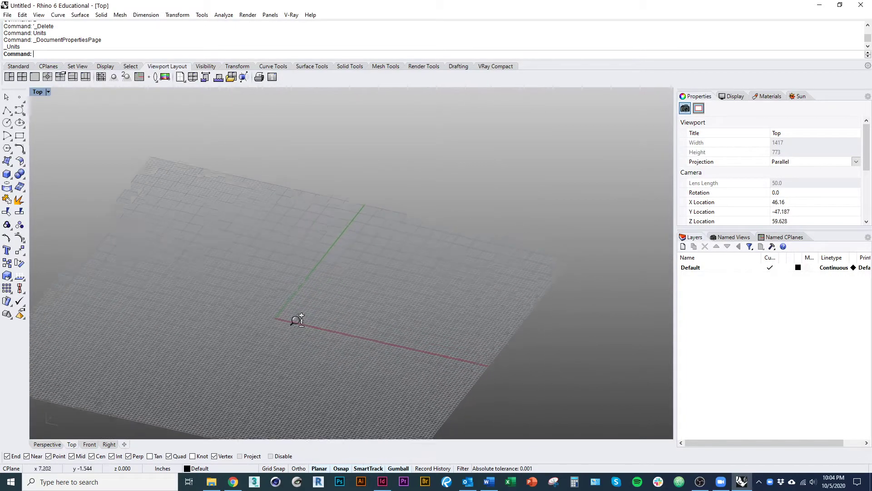
pyautogui.scroll(3, 301, 324)
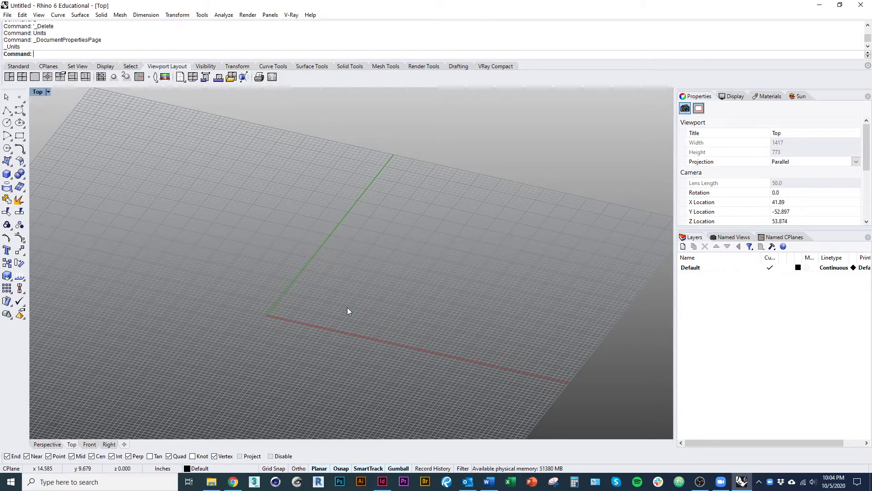
pyautogui.moveTo(348, 308); pyautogui.dragTo(271, 291, button='right')
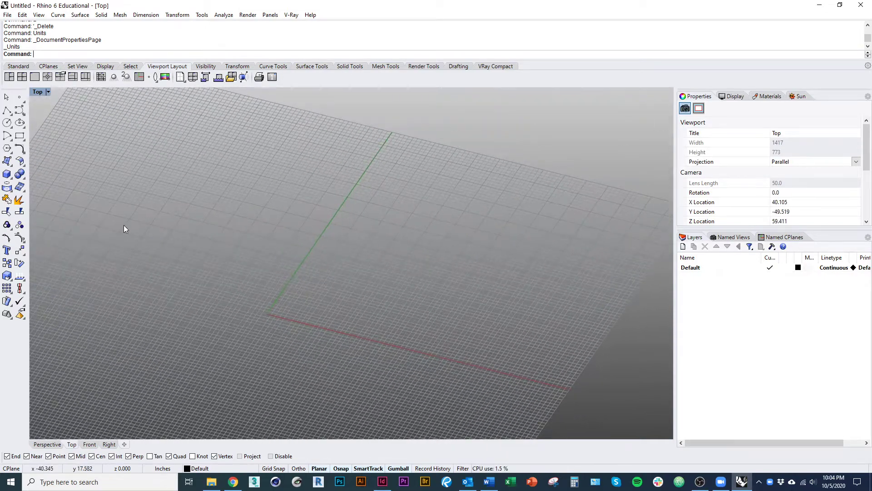
pyautogui.click(10, 164)
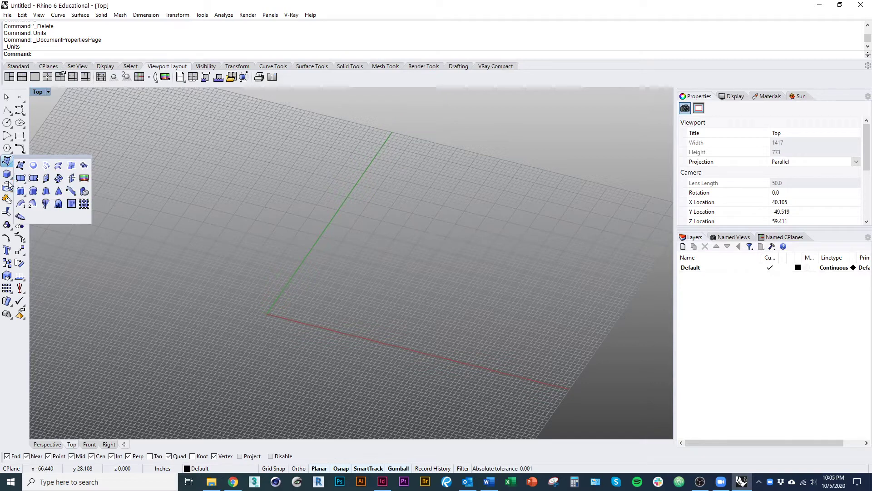
pyautogui.click(10, 180)
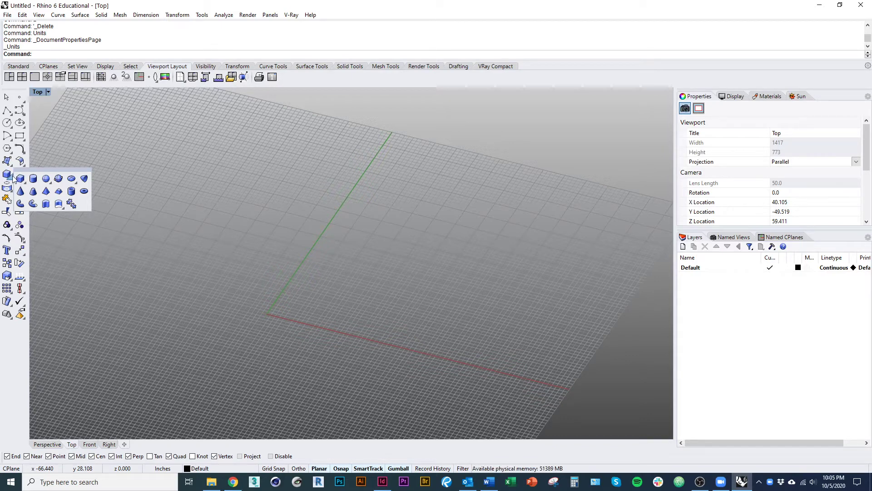
pyautogui.click(180, 199)
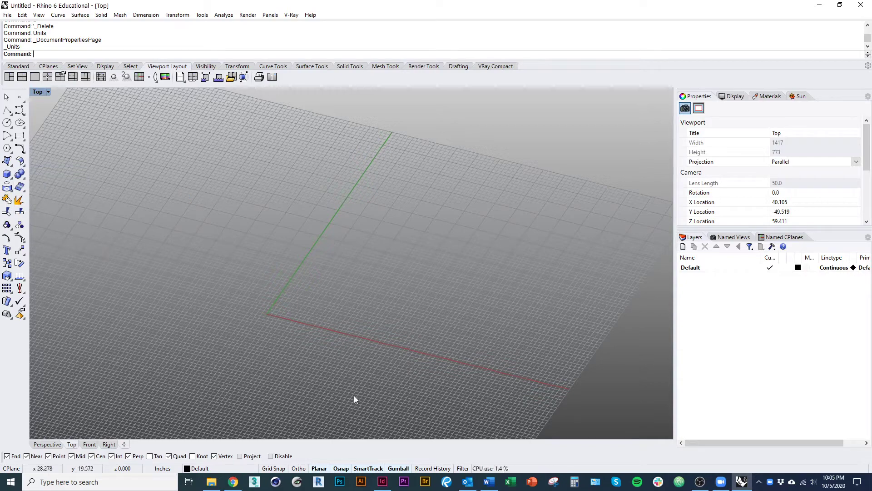
# Create a box on the ground plane with a length of 6, a width of 6 and a height of 3 inches
pyautogui.write('Box')
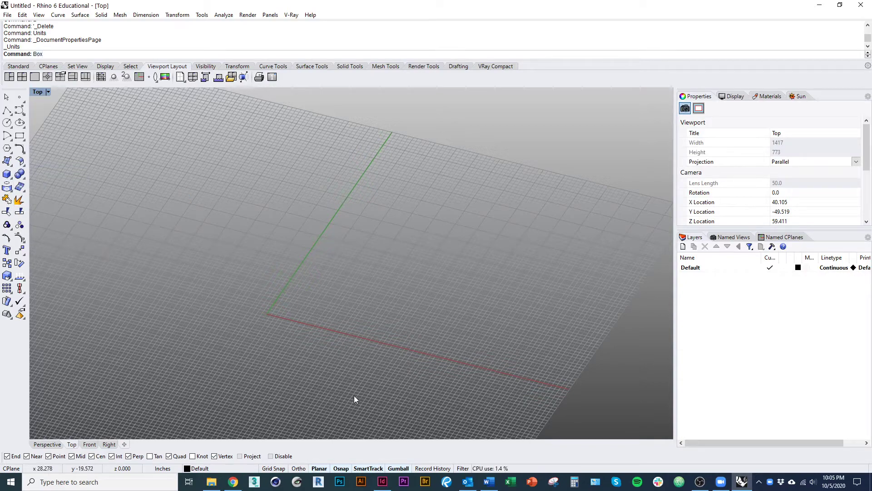
pyautogui.press('Return')
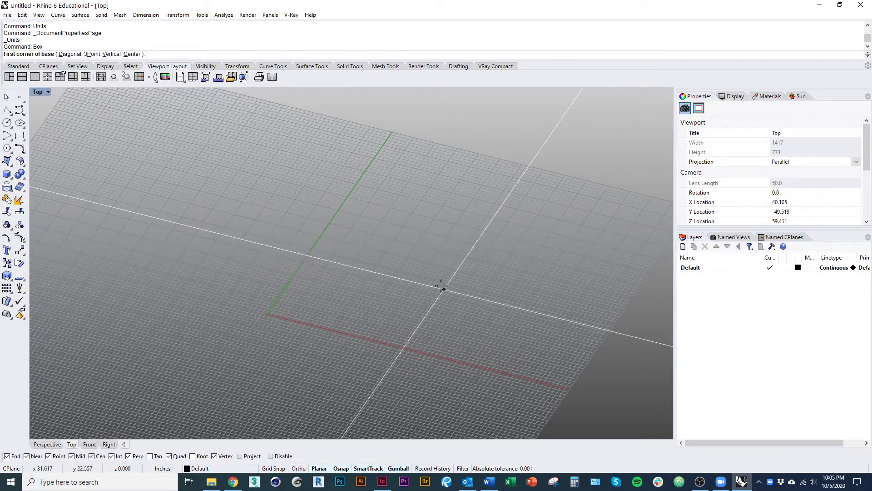
pyautogui.moveTo(383, 268); pyautogui.dragTo(354, 298, button='right')
pyautogui.click(332, 284)
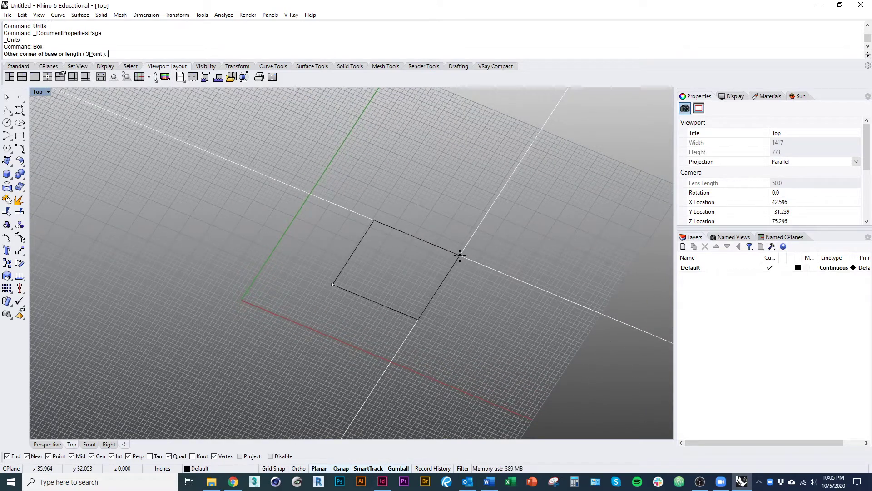
pyautogui.write('6')
pyautogui.press('Return')
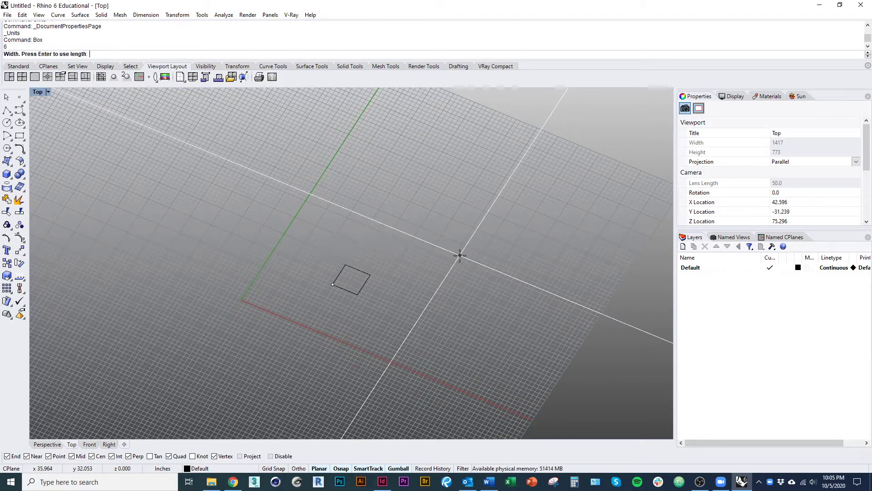
pyautogui.write('6')
pyautogui.press('Return')
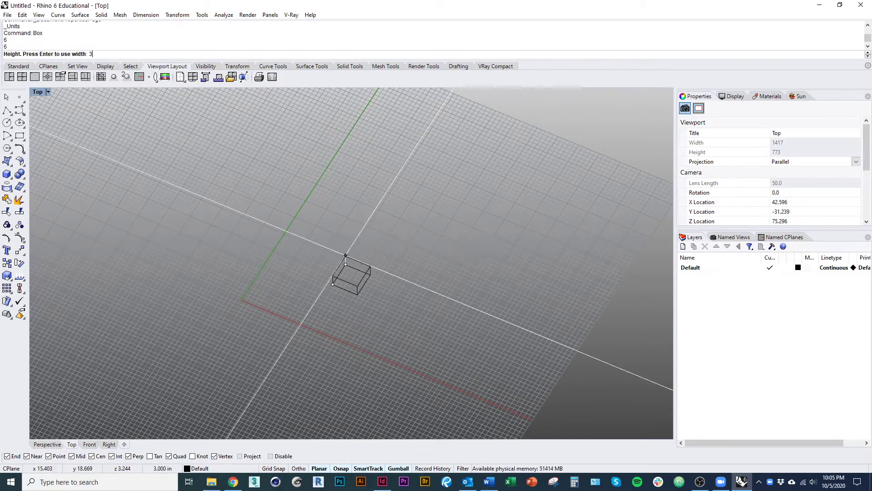
pyautogui.write('3')
pyautogui.press('Return')
pyautogui.scroll(9, 362, 281)
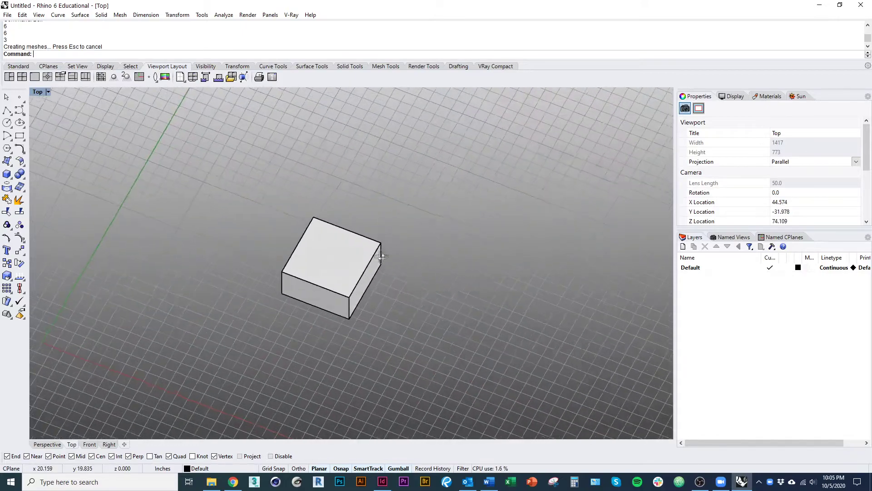
pyautogui.moveTo(380, 254)
pyautogui.mouseDown(button='right')
pyautogui.moveTo(384, 298)
pyautogui.moveTo(311, 201)
pyautogui.moveTo(282, 229)
pyautogui.moveTo(350, 288)
pyautogui.moveTo(370, 289)
pyautogui.moveTo(323, 279)
pyautogui.mouseUp(button='right')
# Delete the flat box from the ground plane
pyautogui.click(350, 288)
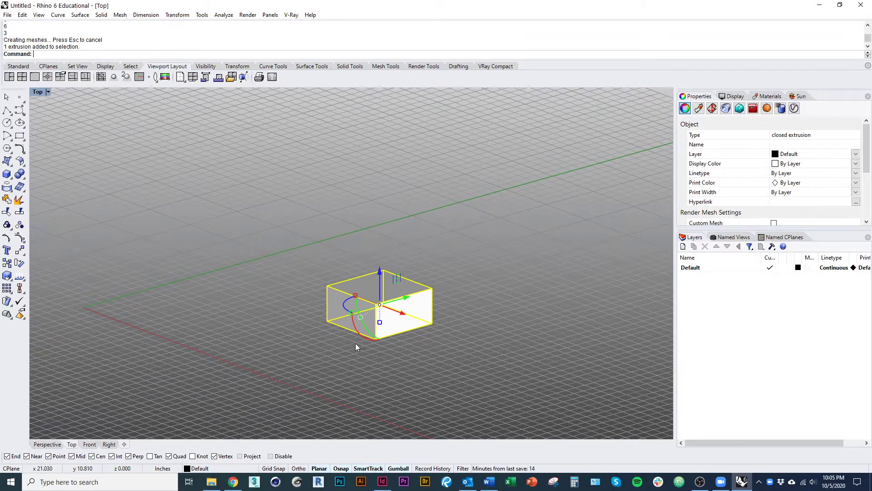
pyautogui.press('Delete')
pyautogui.keyDown('shift'); pyautogui.moveTo(356, 344); pyautogui.dragTo(409, 363, button='right'); pyautogui.keyUp('shift')
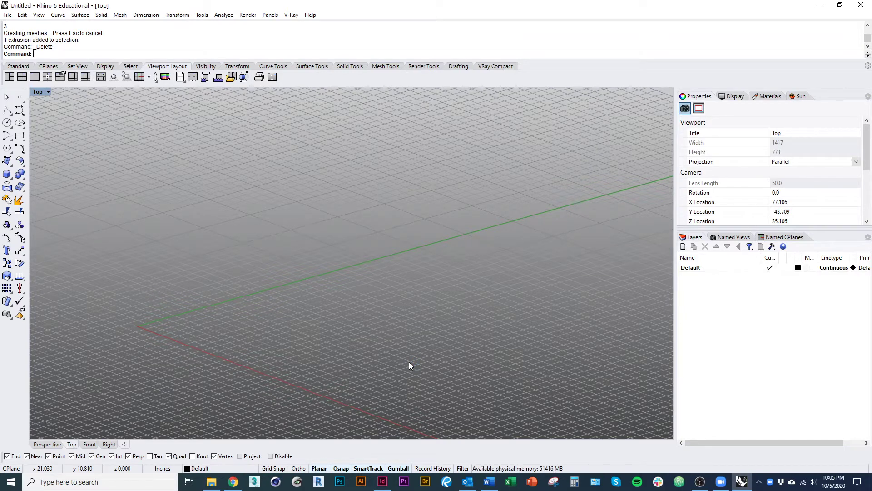
# Create an upright box on the ground plane with a length of 3, a width of 6 and a height of 6 inches
pyautogui.write('box')
pyautogui.press('Return')
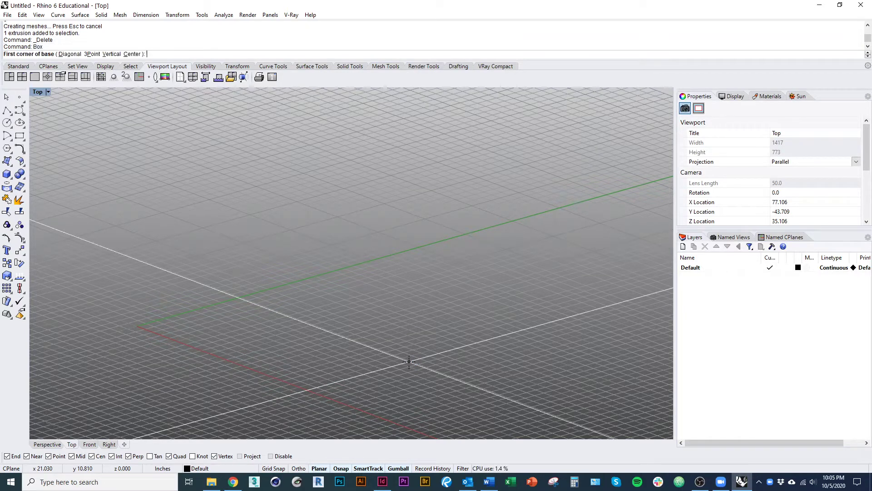
pyautogui.click(304, 361)
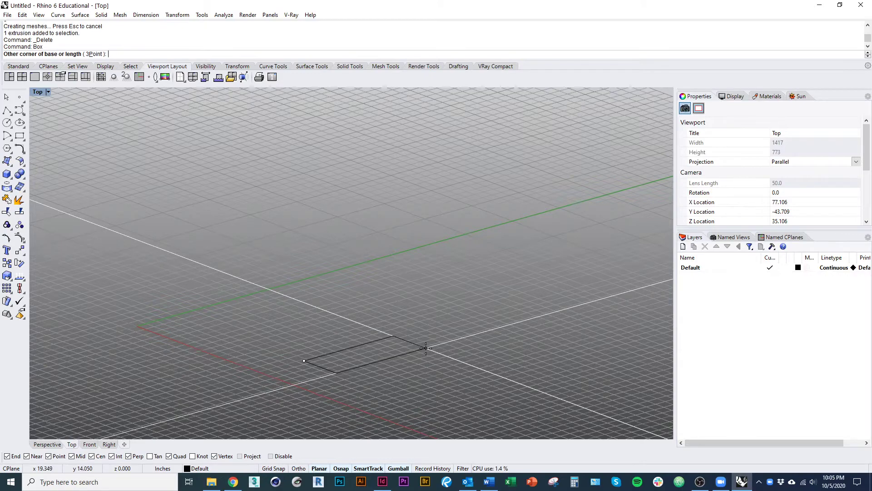
pyautogui.write('3')
pyautogui.press('Return')
pyautogui.write('6')
pyautogui.press('Return')
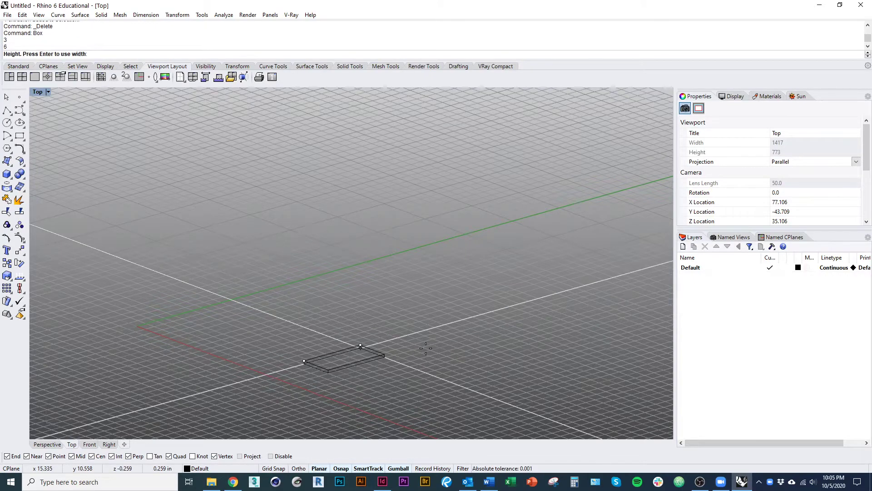
pyautogui.write('6')
pyautogui.press('Return')
pyautogui.keyDown('shift'); pyautogui.moveTo(350, 339); pyautogui.dragTo(321, 298, button='right'); pyautogui.keyUp('shift')
pyautogui.moveTo(381, 287)
pyautogui.mouseDown(button='right')
pyautogui.moveTo(328, 279)
pyautogui.moveTo(332, 300)
pyautogui.mouseUp(button='right')
# Copy the upright box repeatedly from its lower front corner to build a wall three boxes wide and three boxes high
pyautogui.click(329, 299)
pyautogui.write('co')
pyautogui.press('Return')
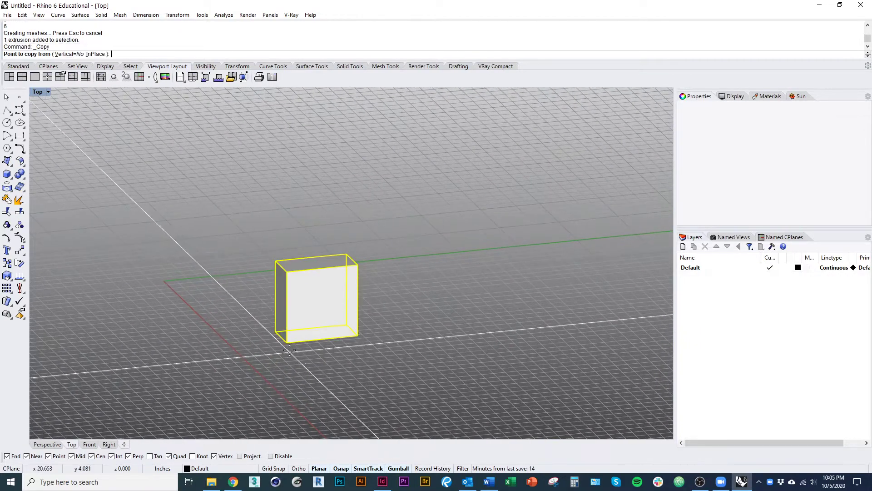
pyautogui.click(287, 342)
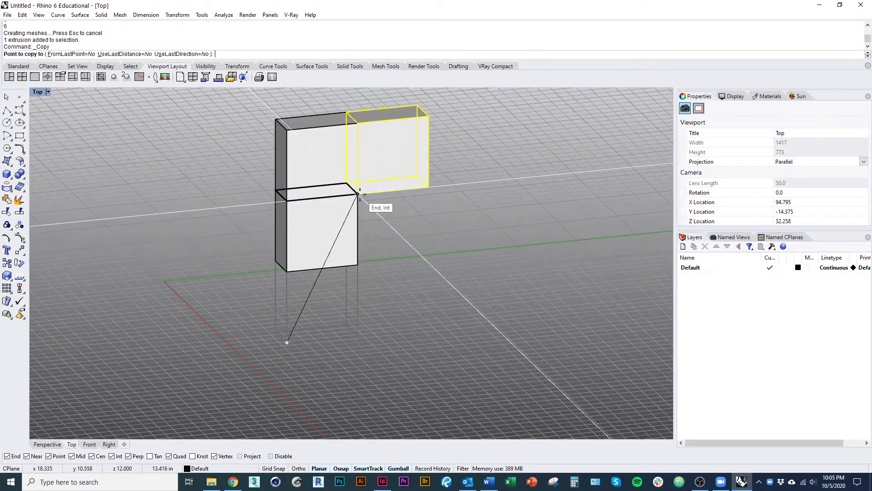
pyautogui.click(358, 193)
pyautogui.click(357, 335)
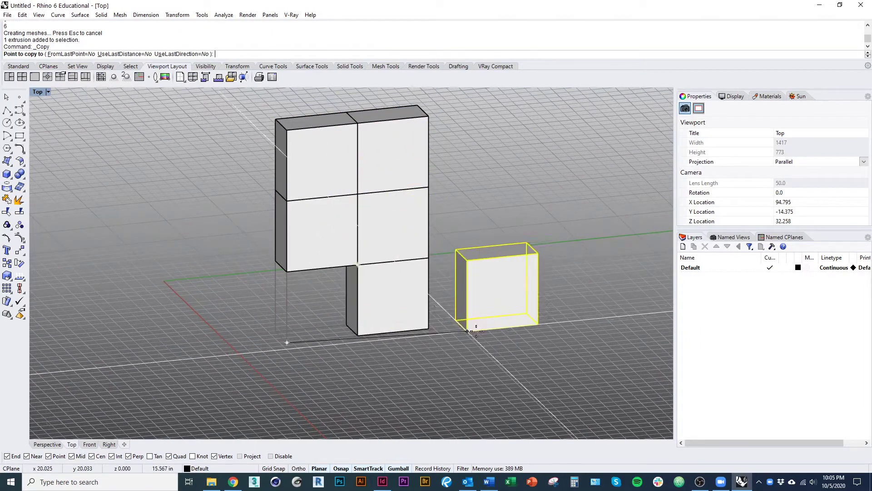
pyautogui.click(429, 328)
pyautogui.click(428, 258)
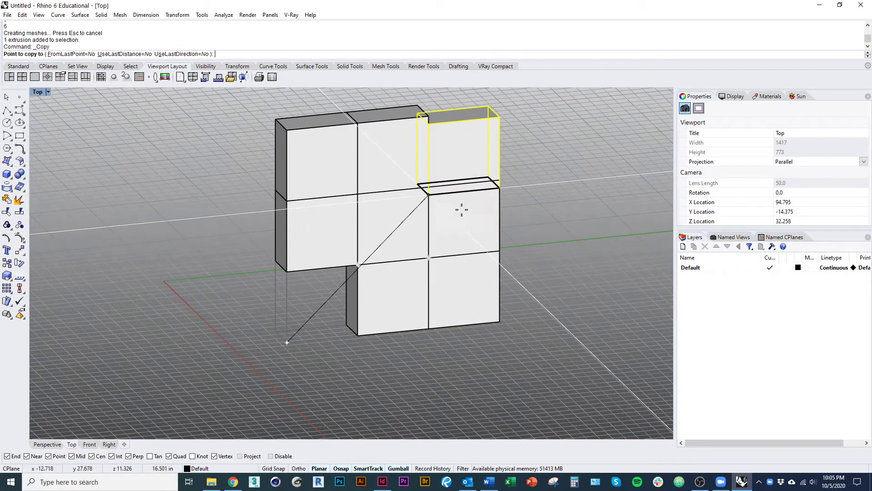
pyautogui.click(428, 194)
pyautogui.press('Return')
pyautogui.write('M')
pyautogui.press('Return')
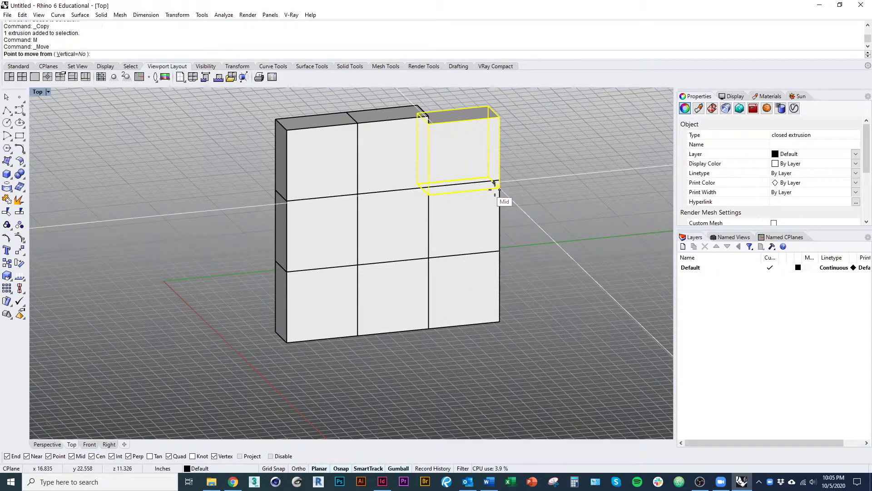
pyautogui.press('Escape')
# Select all nine boxes and rotate the wall about its vertical axis so that it runs along the X axis
pyautogui.scroll(-3, 557, 255)
pyautogui.moveTo(557, 256); pyautogui.dragTo(544, 295, button='right')
pyautogui.moveTo(555, 344); pyautogui.dragTo(414, 159)
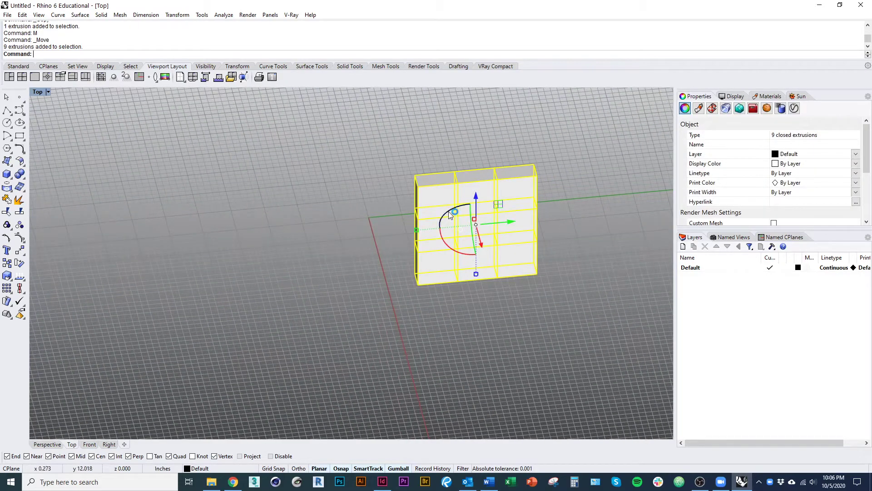
pyautogui.press('Escape')
# Delete the upper six boxes and two boxes of the bottom row, keeping a single end box
pyautogui.moveTo(465, 257); pyautogui.dragTo(438, 283, button='right')
pyautogui.scroll(2, 354, 218)
pyautogui.write('D')
pyautogui.press('Return')
pyautogui.moveTo(354, 218); pyautogui.dragTo(318, 223)
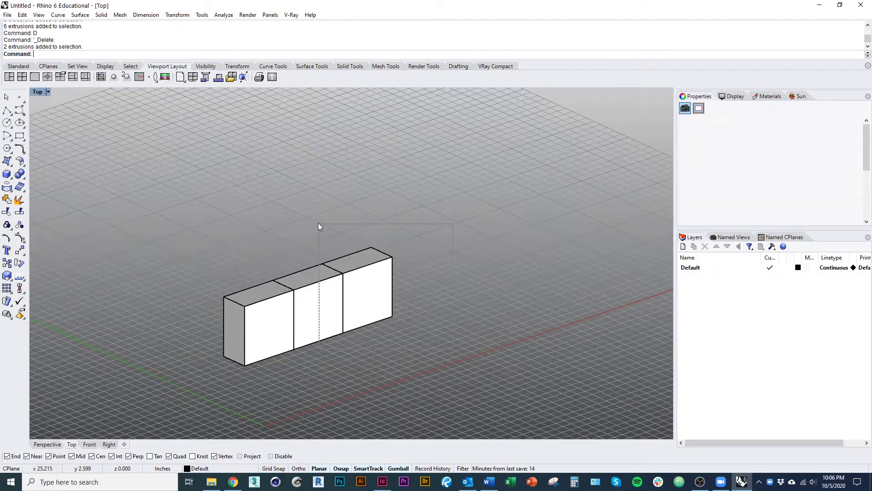
pyautogui.write('D')
pyautogui.press('Return')
pyautogui.moveTo(421, 253); pyautogui.dragTo(394, 269, button='right')
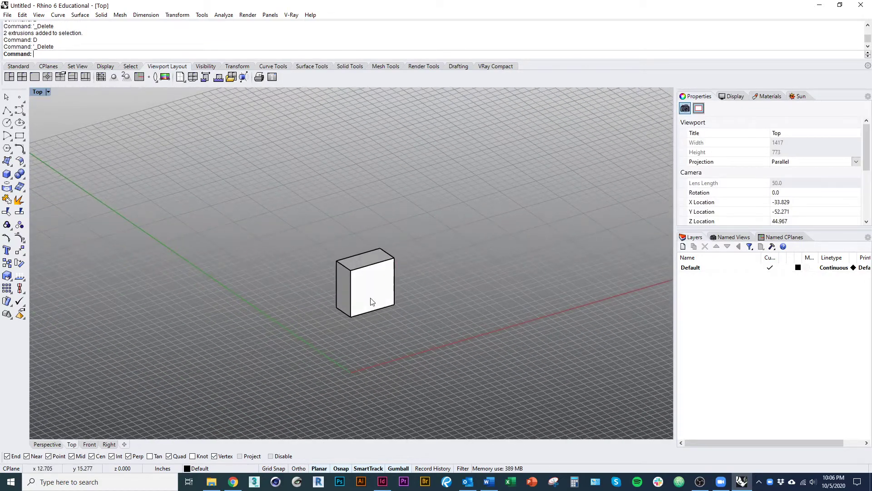
pyautogui.moveTo(370, 302); pyautogui.dragTo(306, 344, button='right')
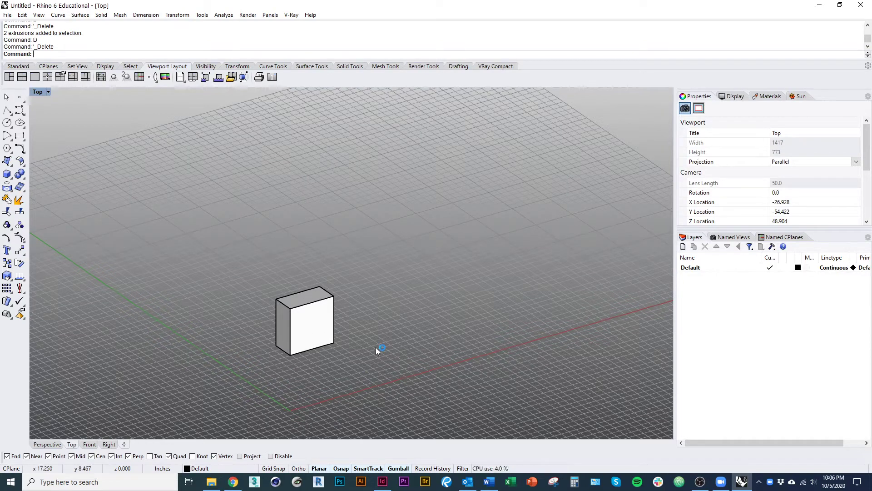
# Calculate the volume of the remaining box
pyautogui.click(321, 321)
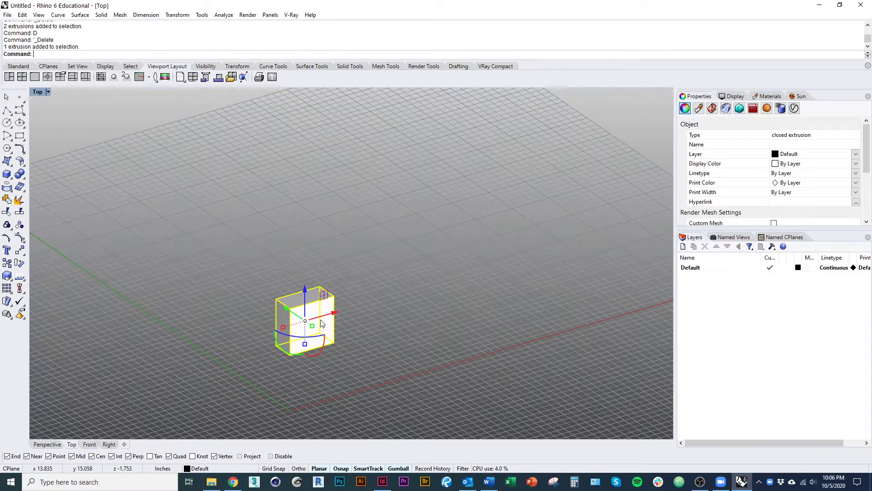
pyautogui.write('Volu')
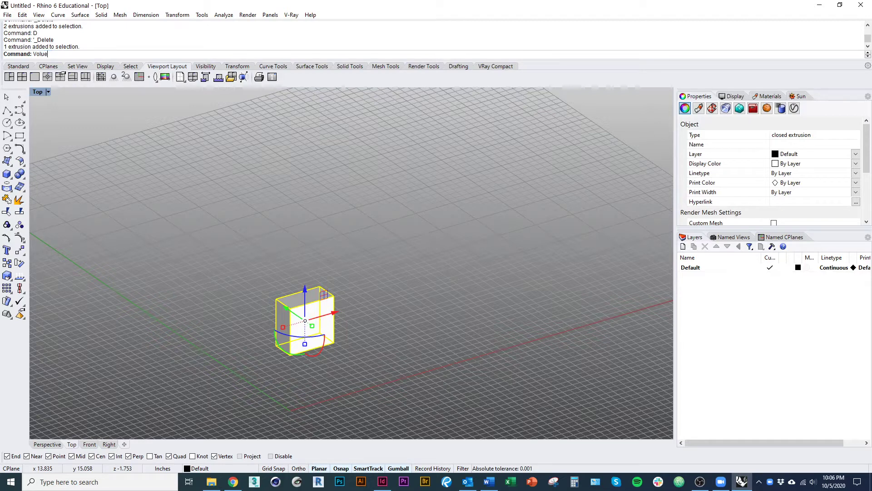
pyautogui.write('me')
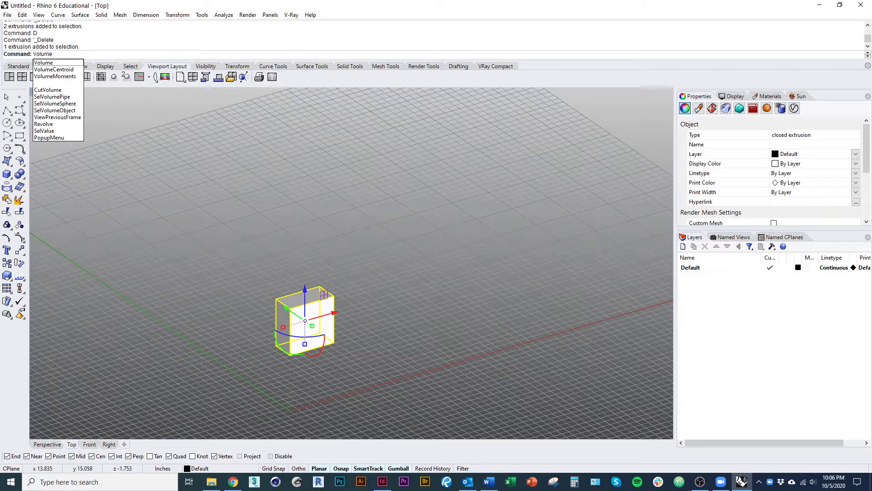
pyautogui.press('Return')
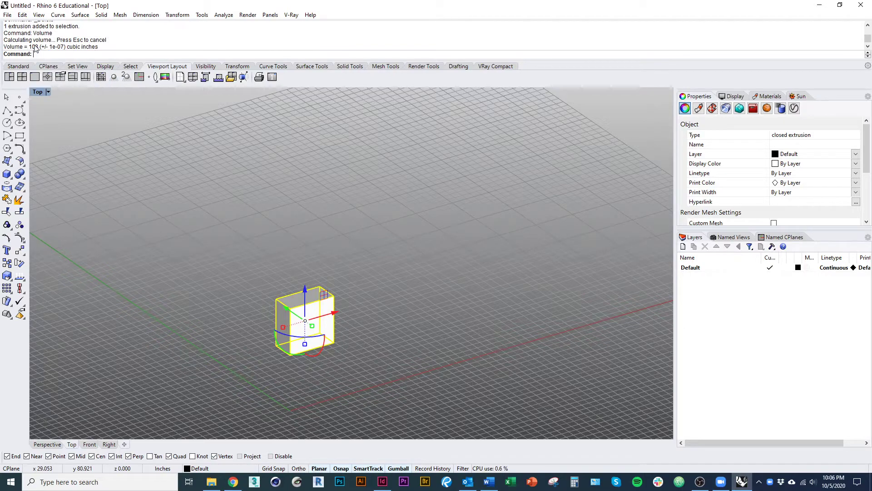
pyautogui.click(220, 200)
pyautogui.click(306, 318)
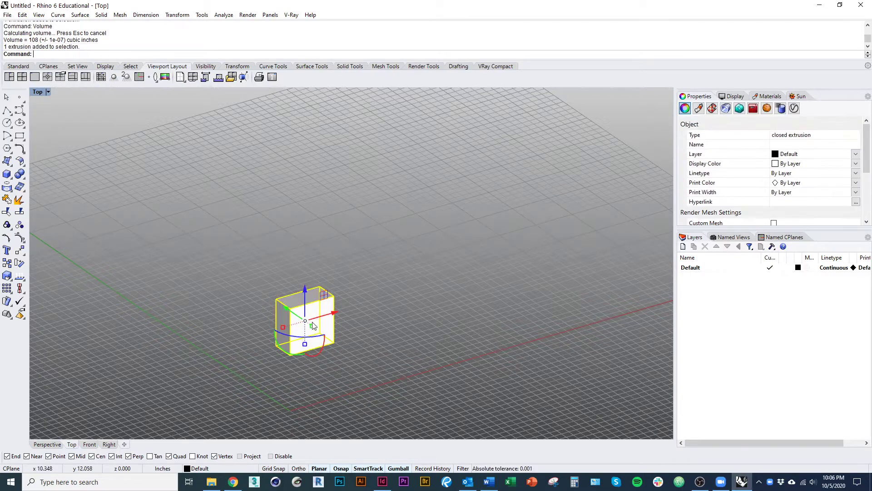
pyautogui.keyDown('shift'); pyautogui.moveTo(359, 343); pyautogui.dragTo(294, 331, button='right'); pyautogui.keyUp('shift')
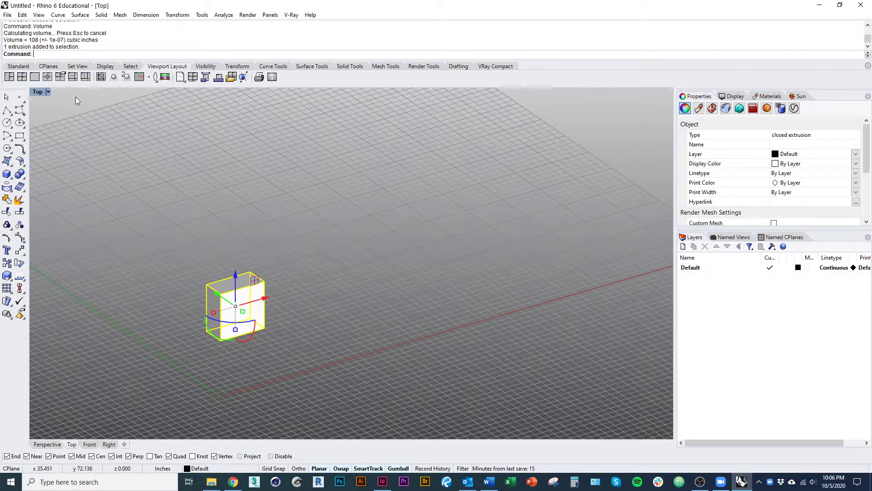
pyautogui.click(301, 274)
pyautogui.moveTo(243, 313); pyautogui.dragTo(261, 325)
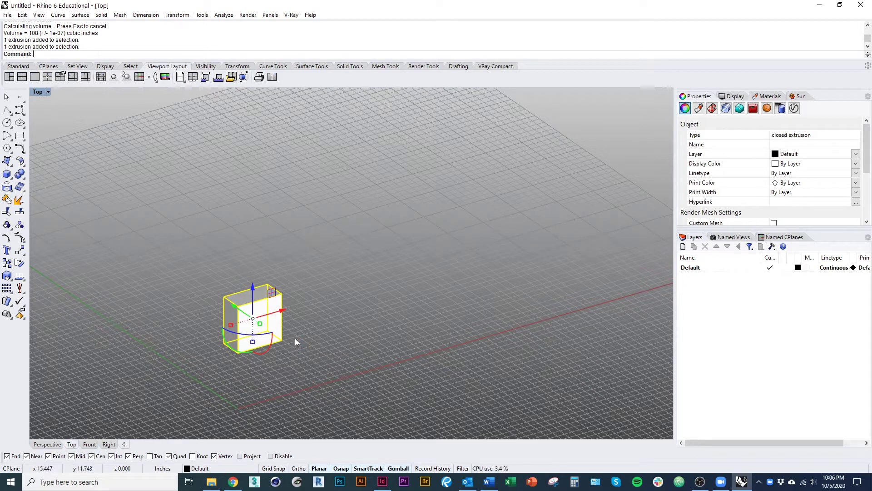
pyautogui.moveTo(345, 296); pyautogui.dragTo(270, 302, button='right')
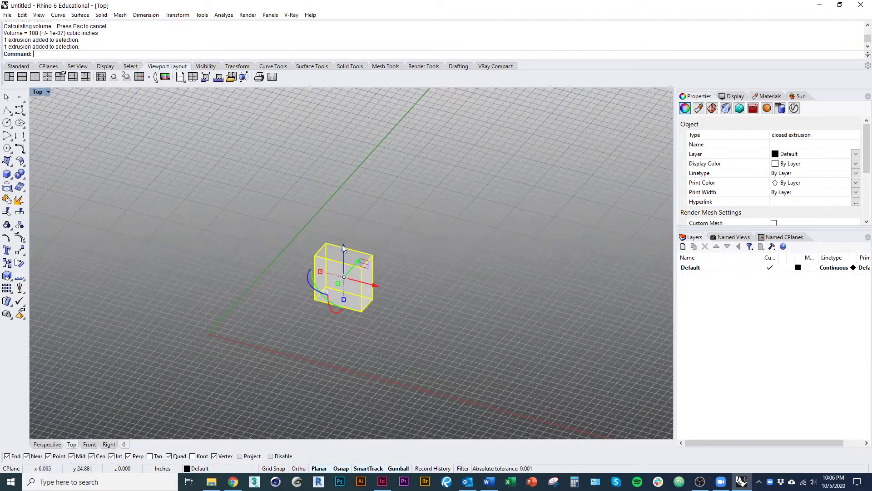
# Create a flat rectangular plane surface 6 inches long and 3 inches wide on the ground beside the box
pyautogui.click(8, 162)
pyautogui.click(16, 164)
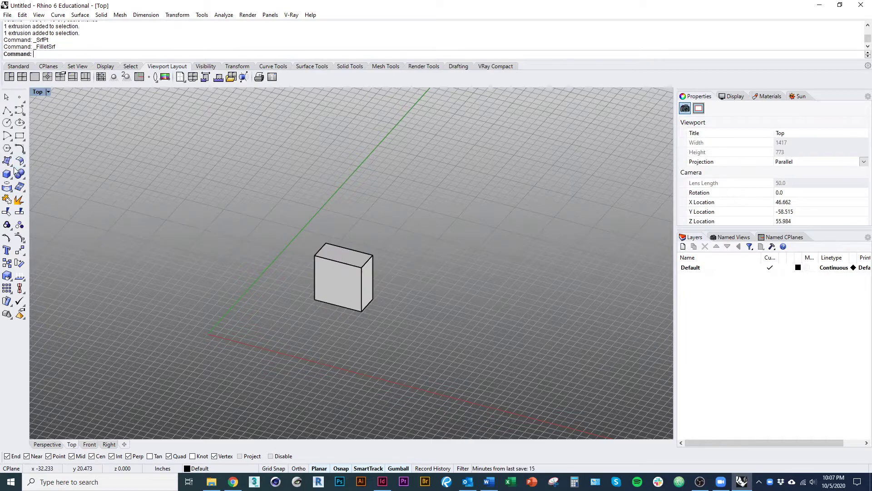
pyautogui.click(11, 165)
pyautogui.click(21, 178)
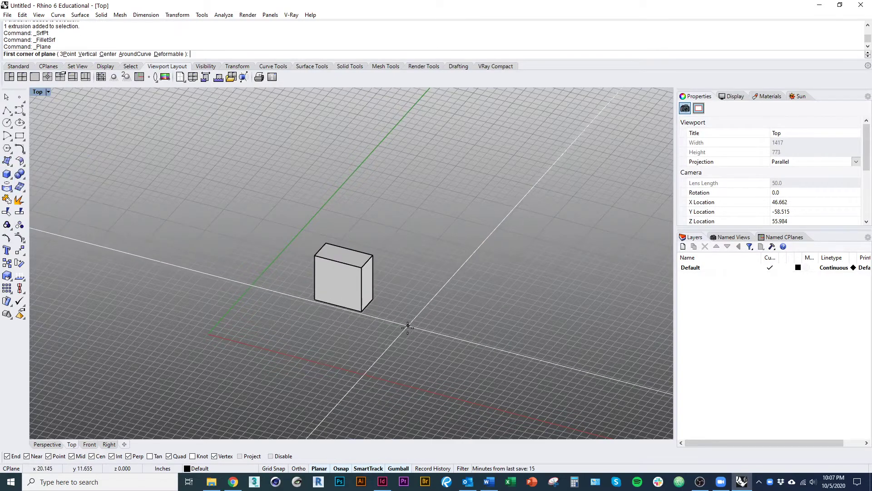
pyautogui.click(407, 327)
pyautogui.write('6')
pyautogui.press('Return')
pyautogui.write('3')
pyautogui.press('Return')
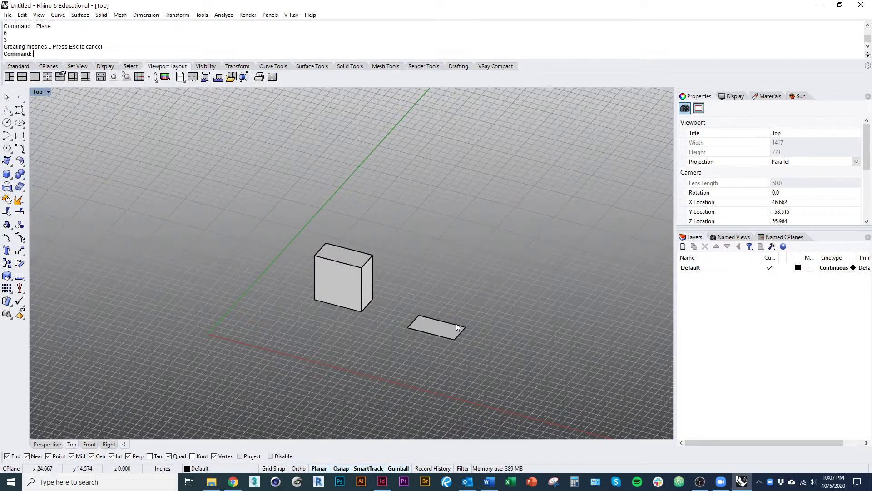
# Extrude the flat plane surface 6 inches upward with ExtrudeSrf to form a second solid block
pyautogui.click(456, 325)
pyautogui.moveTo(441, 351); pyautogui.dragTo(354, 347, button='right')
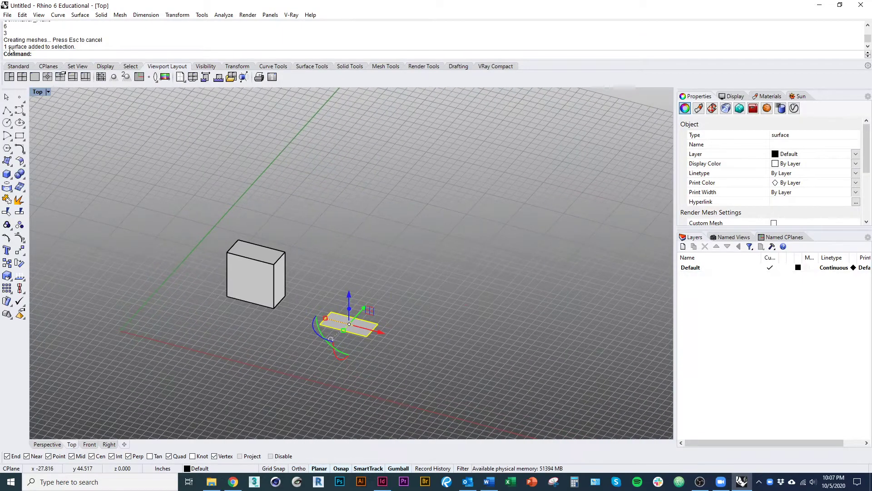
pyautogui.click(271, 279)
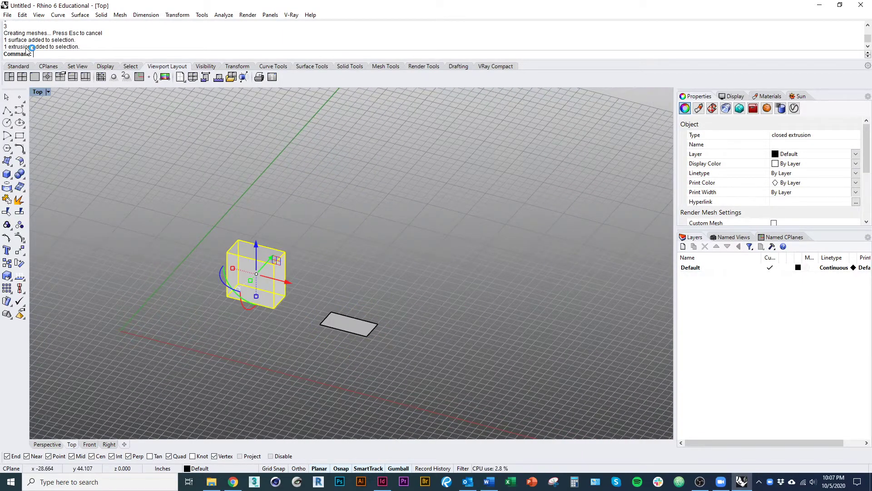
pyautogui.moveTo(304, 261); pyautogui.dragTo(235, 234, button='right')
pyautogui.click(290, 273)
pyautogui.click(293, 298)
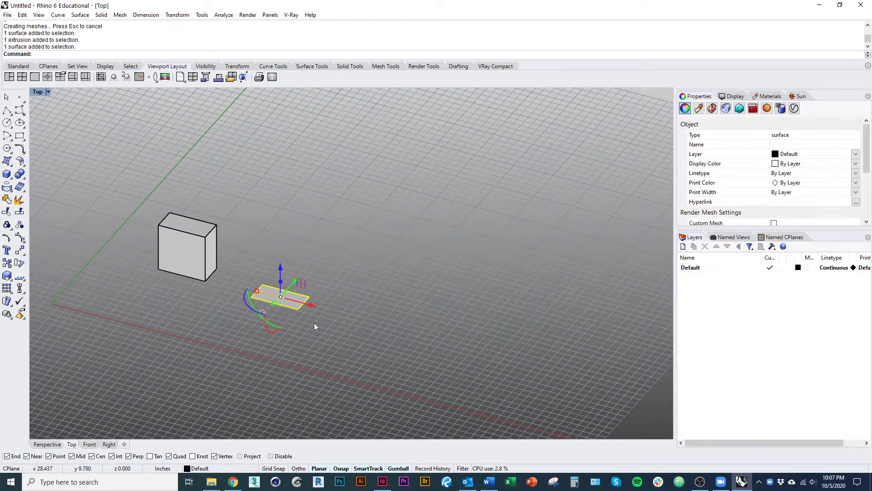
pyautogui.scroll(10, 296, 300)
pyautogui.moveTo(116, 202); pyautogui.dragTo(247, 251, button='right')
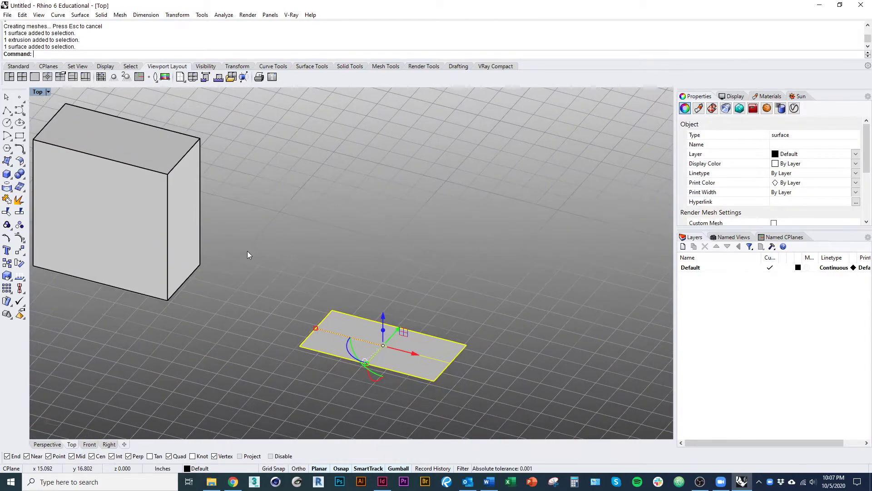
pyautogui.write('trudeSrf')
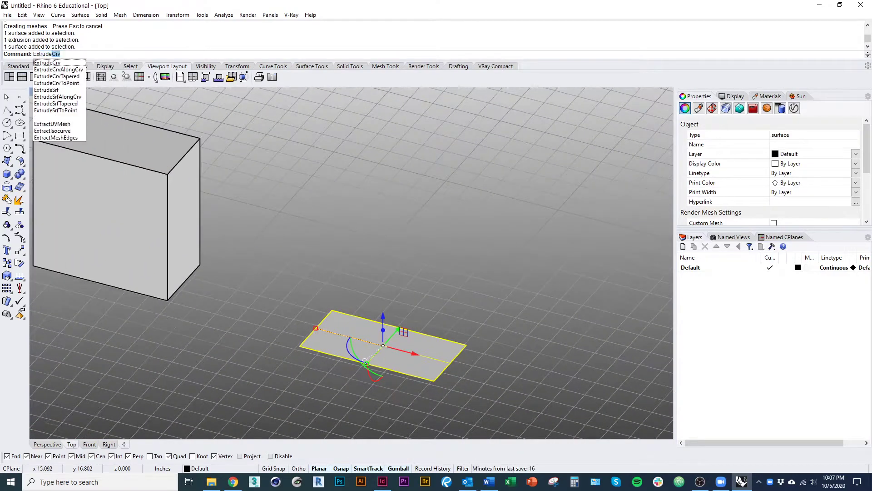
pyautogui.press('Return')
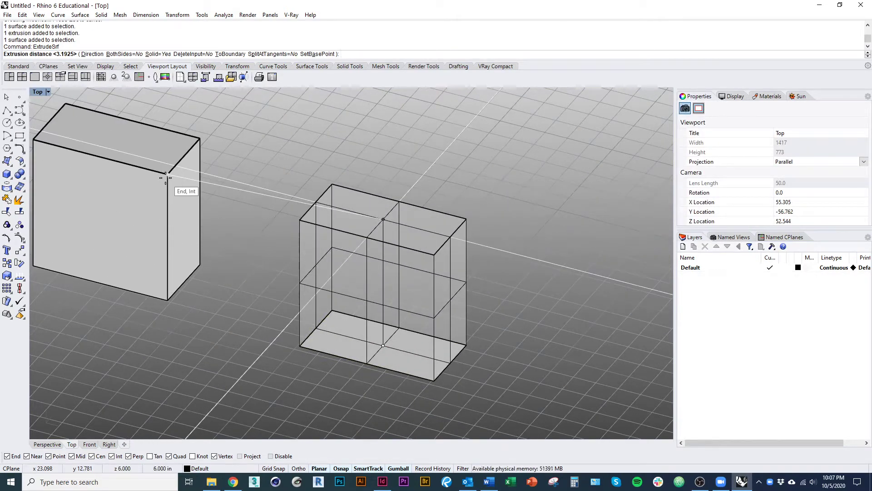
pyautogui.write('6')
pyautogui.press('Return')
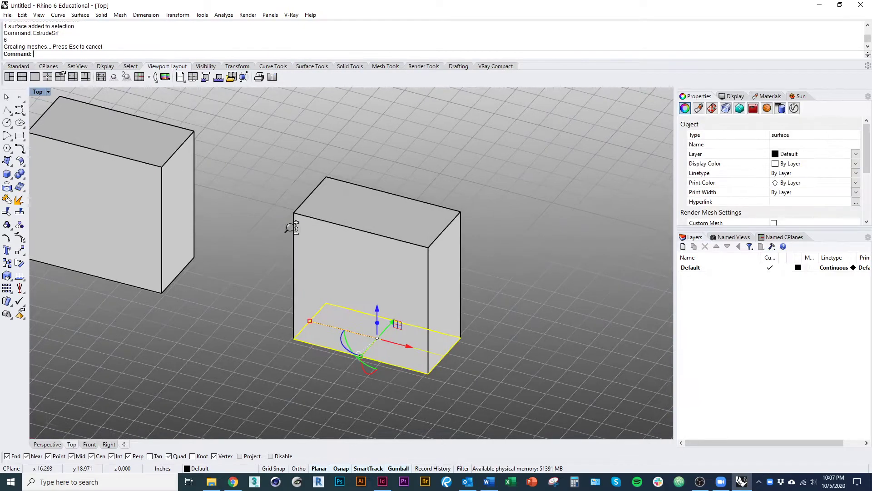
# Delete the original flat plane surface left at the base of the extruded block
pyautogui.scroll(-2, 358, 321)
pyautogui.moveTo(359, 320); pyautogui.dragTo(325, 301, button='right')
pyautogui.write('d')
pyautogui.press('Return')
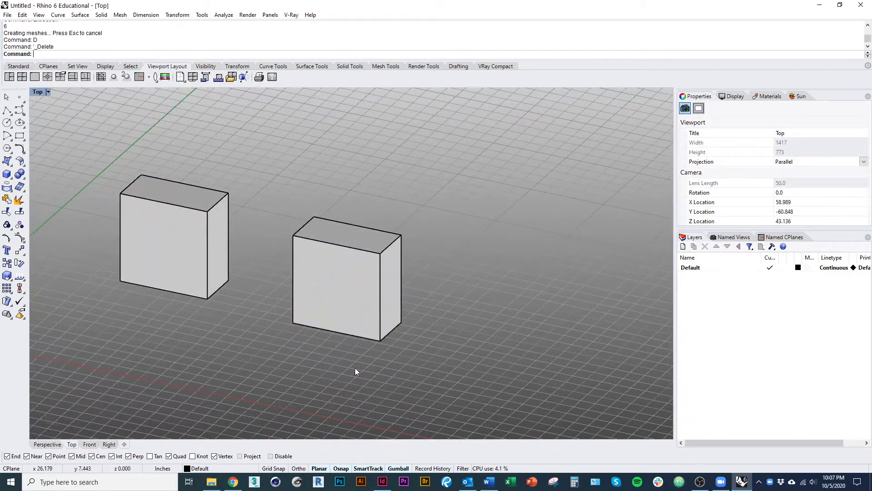
# Select the extruded block and explode the polysurface into separate surfaces
pyautogui.moveTo(355, 368); pyautogui.dragTo(389, 154, button='right')
pyautogui.click(352, 265)
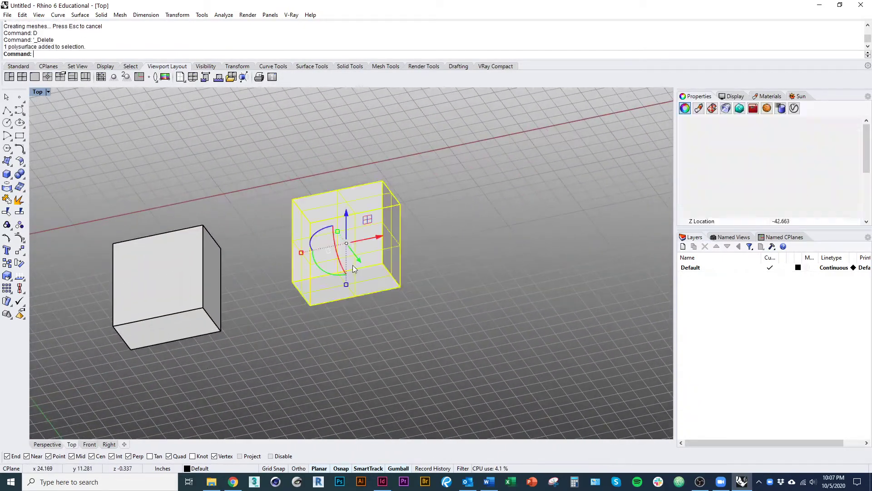
pyautogui.moveTo(342, 206); pyautogui.dragTo(358, 306, button='right')
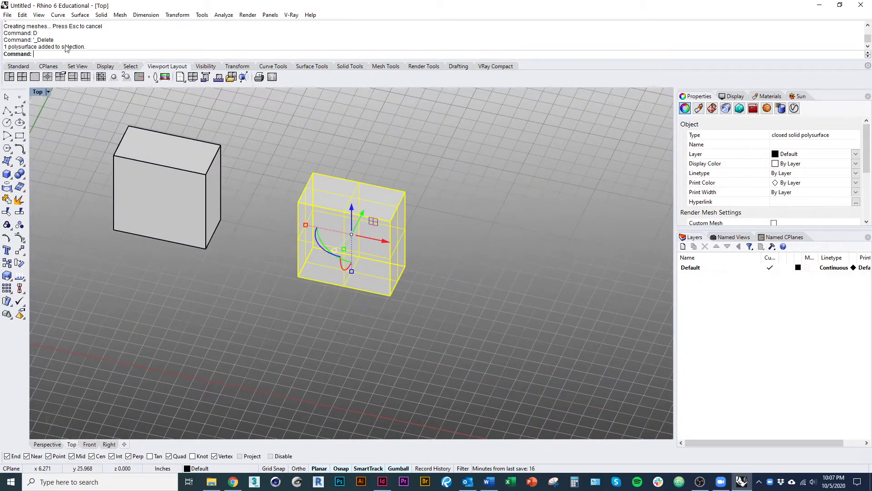
pyautogui.keyDown('shift'); pyautogui.moveTo(282, 271); pyautogui.dragTo(303, 296, button='right'); pyautogui.keyUp('shift')
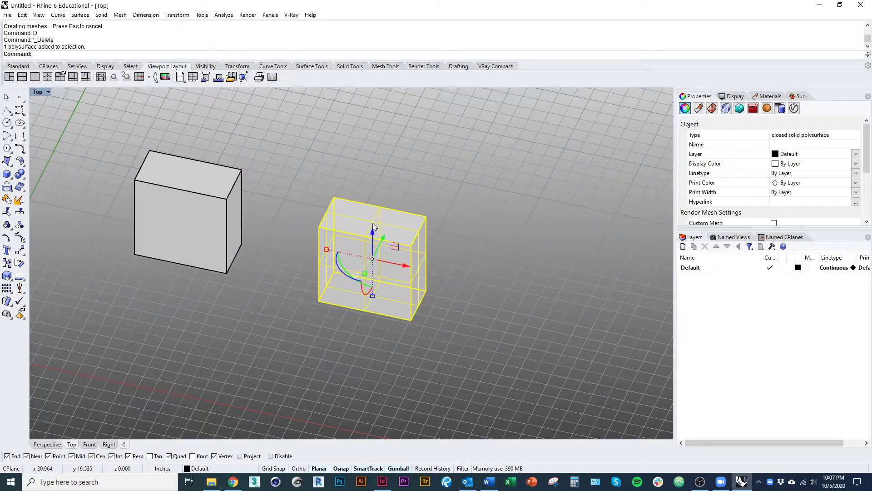
pyautogui.click(19, 199)
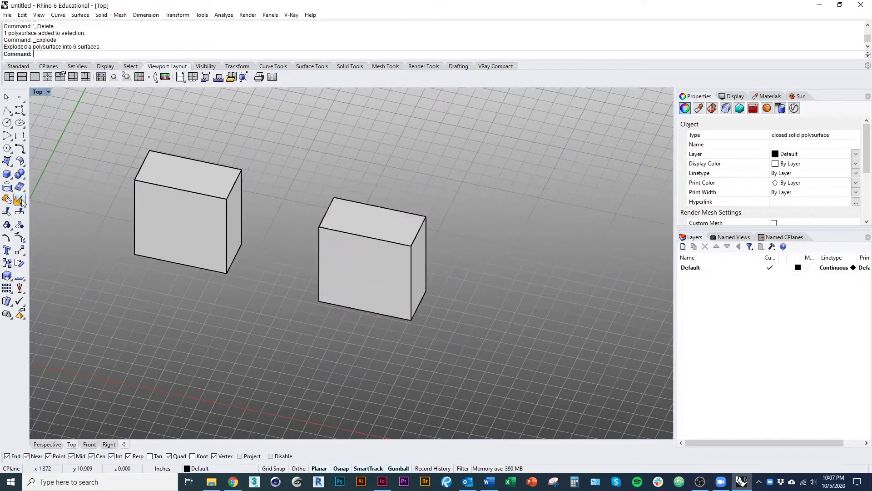
pyautogui.click(251, 355)
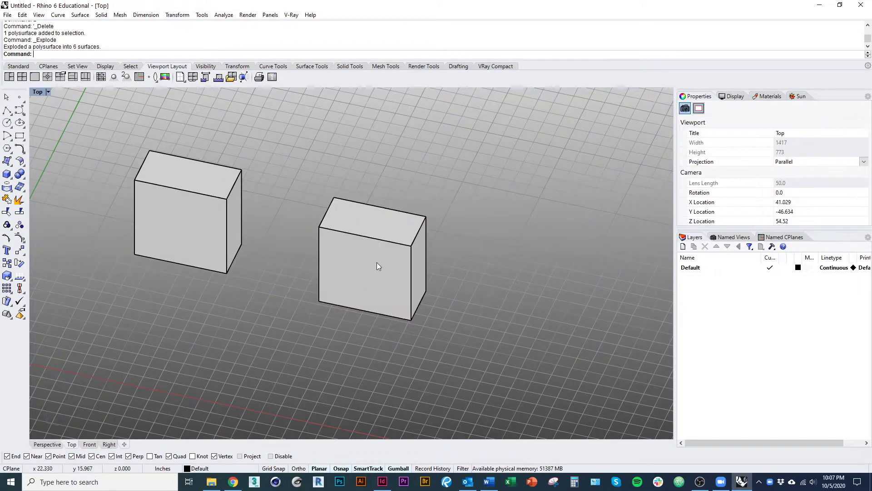
# Select individual faces of the exploded block and move one large side face outward to expose the hollow interior
pyautogui.click(377, 262)
pyautogui.click(415, 263)
pyautogui.click(384, 227)
pyautogui.moveTo(486, 296); pyautogui.dragTo(323, 272, button='right')
pyautogui.click(365, 307)
pyautogui.moveTo(375, 289); pyautogui.dragTo(465, 337)
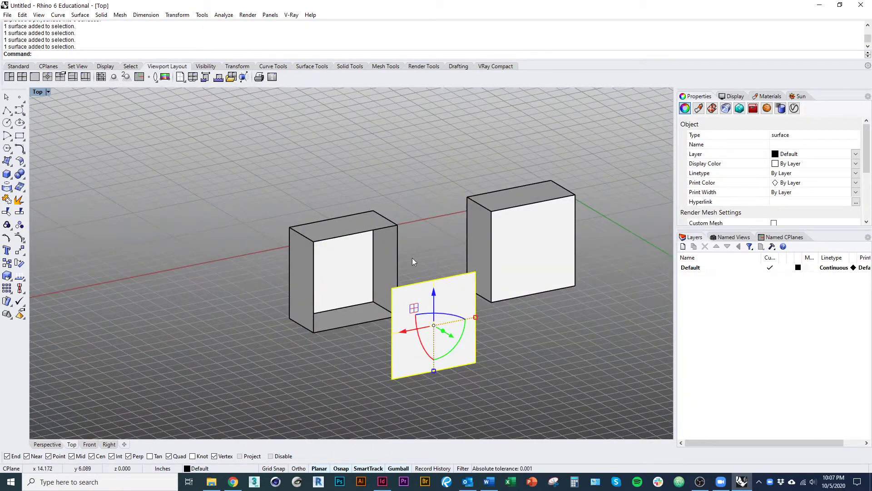
pyautogui.moveTo(352, 225); pyautogui.dragTo(361, 290, button='right')
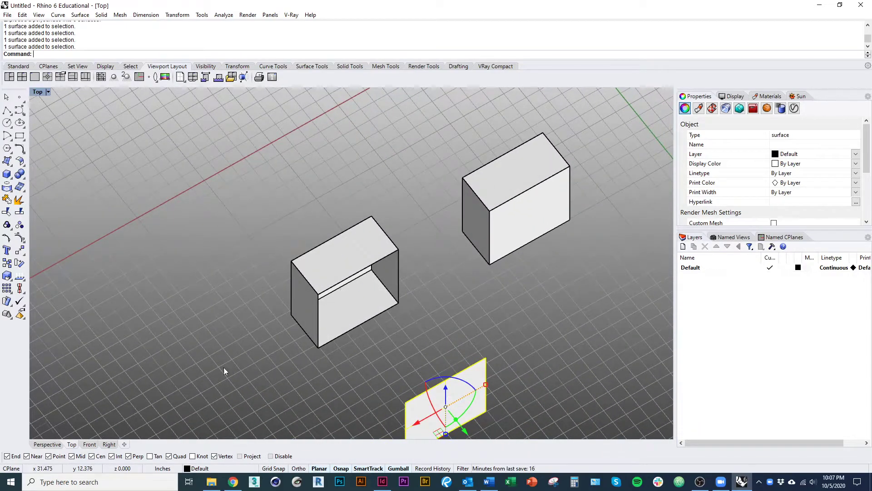
# Undo the face move and the explode of the second block
pyautogui.hotkey('ctrl', 'z')
pyautogui.press('Escape')
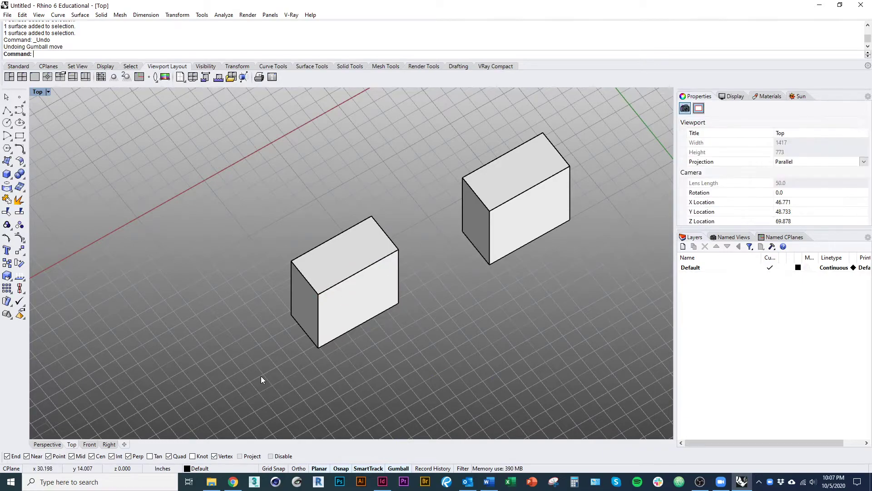
pyautogui.hotkey('ctrl', 'z')
pyautogui.moveTo(217, 369); pyautogui.dragTo(416, 233, button='right')
# Delete the extruded second block, keeping the original box
pyautogui.click(396, 282)
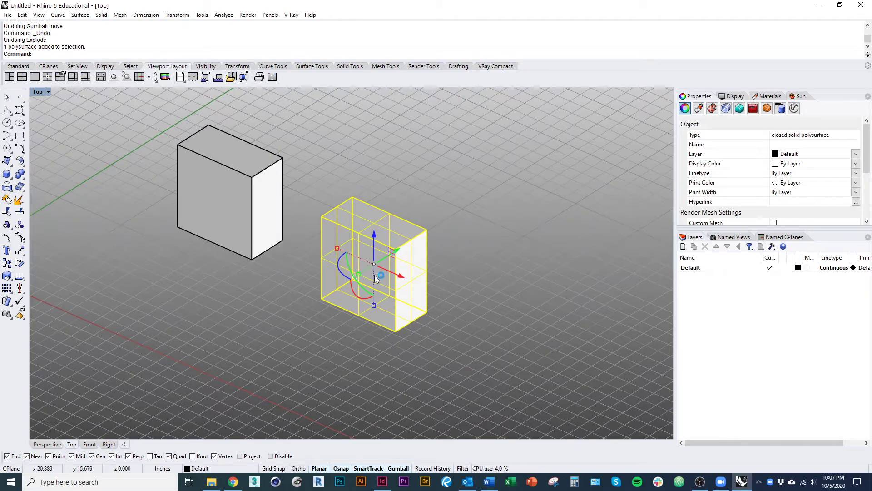
pyautogui.keyDown('shift'); pyautogui.moveTo(379, 276); pyautogui.dragTo(342, 344, button='right'); pyautogui.keyUp('shift')
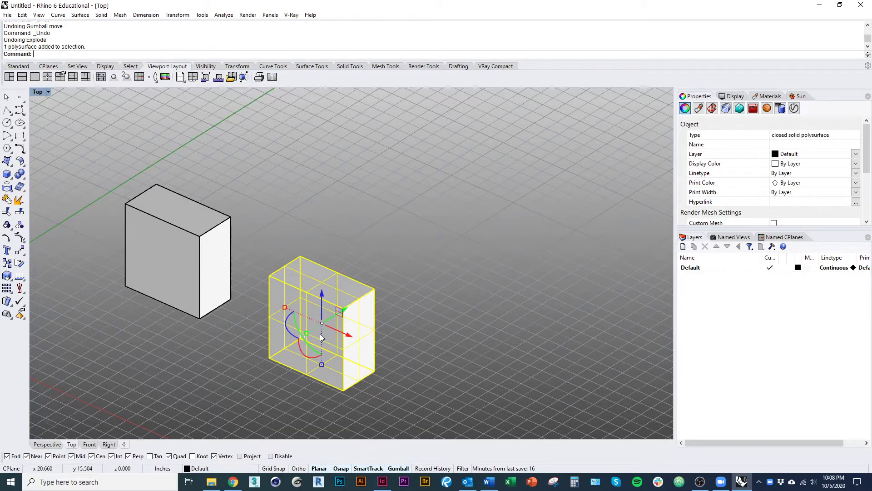
pyautogui.press('Delete')
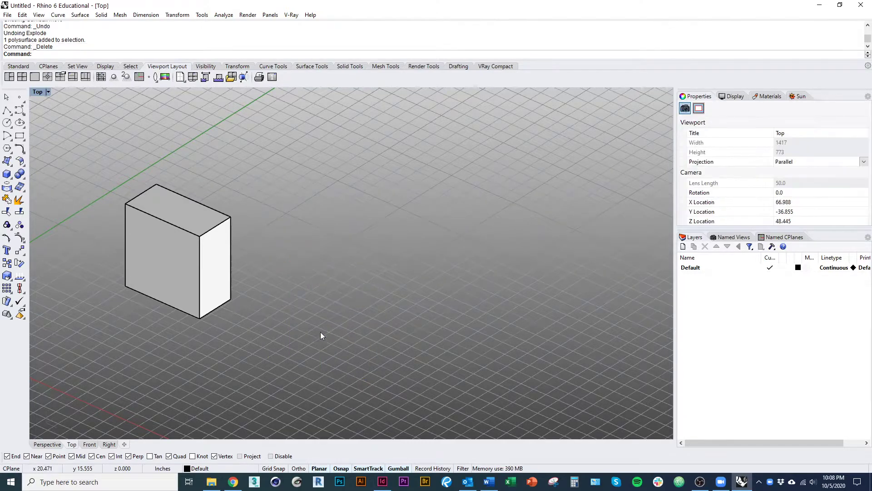
pyautogui.keyDown('shift'); pyautogui.moveTo(321, 332); pyautogui.dragTo(291, 290, button='right'); pyautogui.keyUp('shift')
pyautogui.click(291, 290)
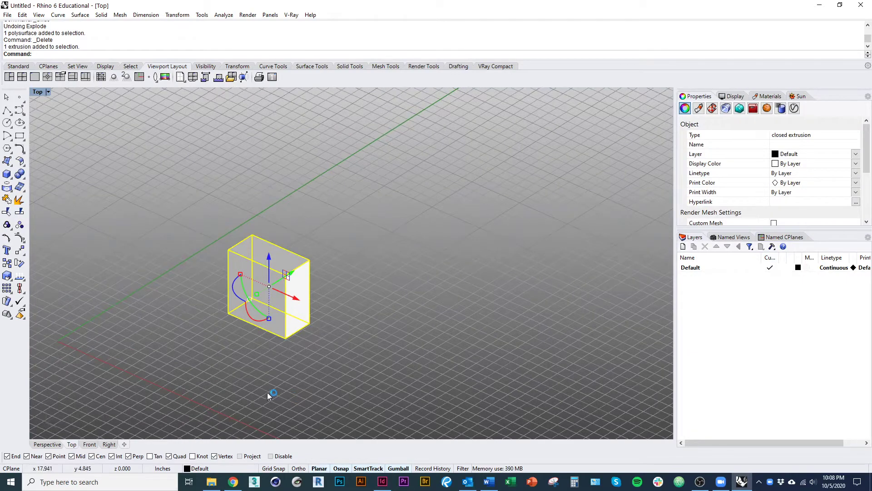
pyautogui.keyDown('shift'); pyautogui.moveTo(267, 391); pyautogui.dragTo(268, 367, button='right'); pyautogui.keyUp('shift')
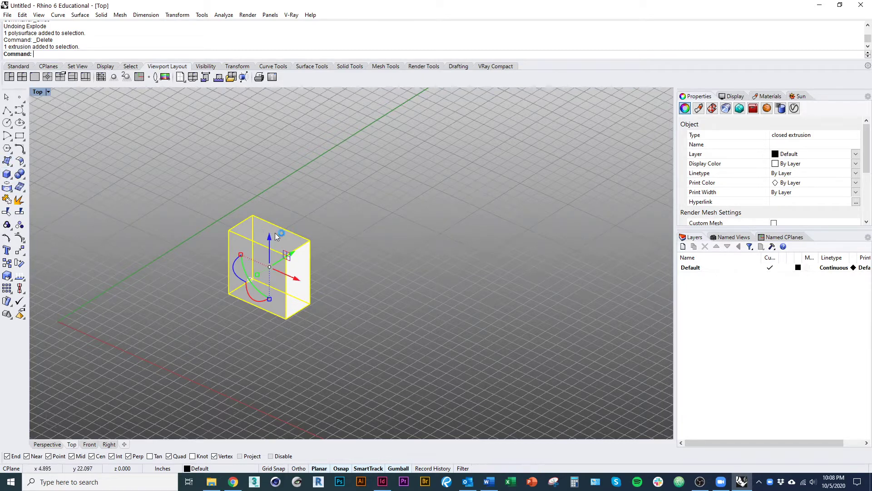
pyautogui.moveTo(270, 276); pyautogui.dragTo(218, 300, button='right')
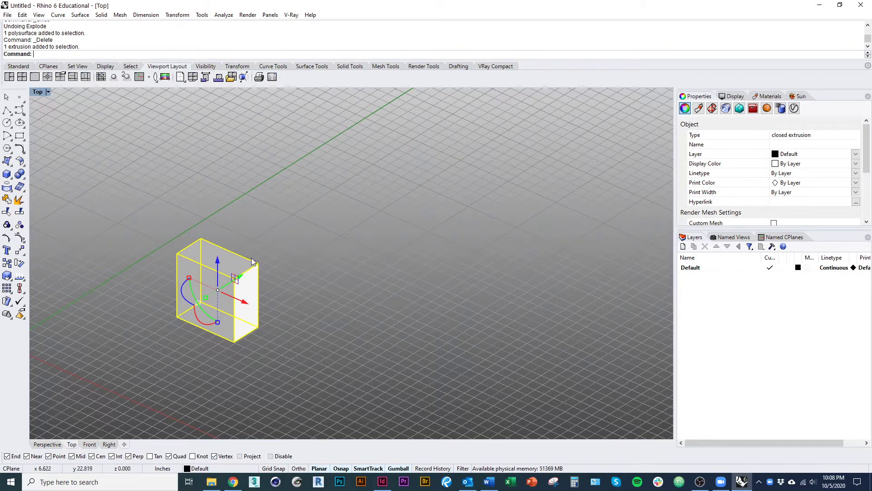
# Draw a vertical cylinder centred on the box's lower front-left corner, rising to the box's upper corner
pyautogui.click(10, 182)
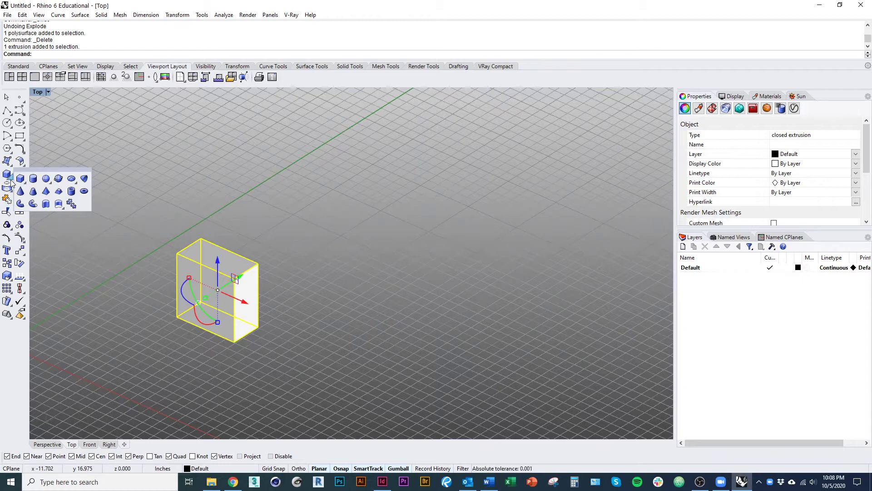
pyautogui.click(36, 180)
pyautogui.scroll(5, 179, 315)
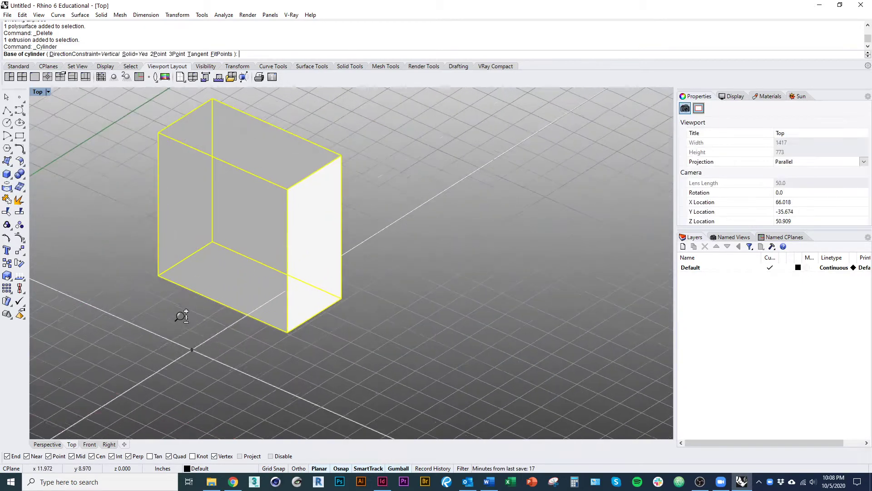
pyautogui.click(189, 286)
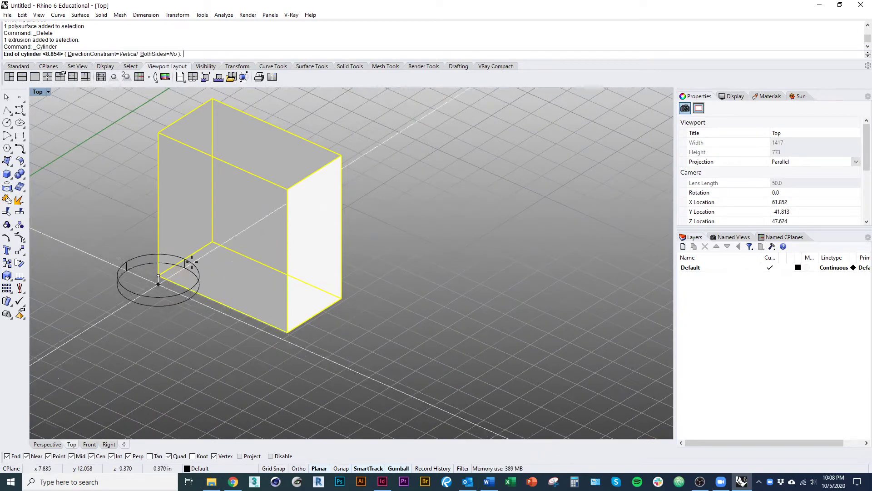
pyautogui.click(160, 132)
# Make a rotated horizontal copy of the cylinder and position it along the box's upper front edge, overhanging both ends
pyautogui.moveTo(178, 212); pyautogui.dragTo(150, 288, button='right')
pyautogui.scroll(-2, 141, 264)
pyautogui.click(142, 265)
pyautogui.moveTo(150, 287); pyautogui.dragTo(142, 295)
pyautogui.moveTo(184, 267); pyautogui.dragTo(252, 274)
pyautogui.moveTo(150, 254); pyautogui.dragTo(142, 251)
pyautogui.moveTo(222, 293); pyautogui.dragTo(223, 244)
pyautogui.moveTo(230, 324); pyautogui.dragTo(122, 330, button='right')
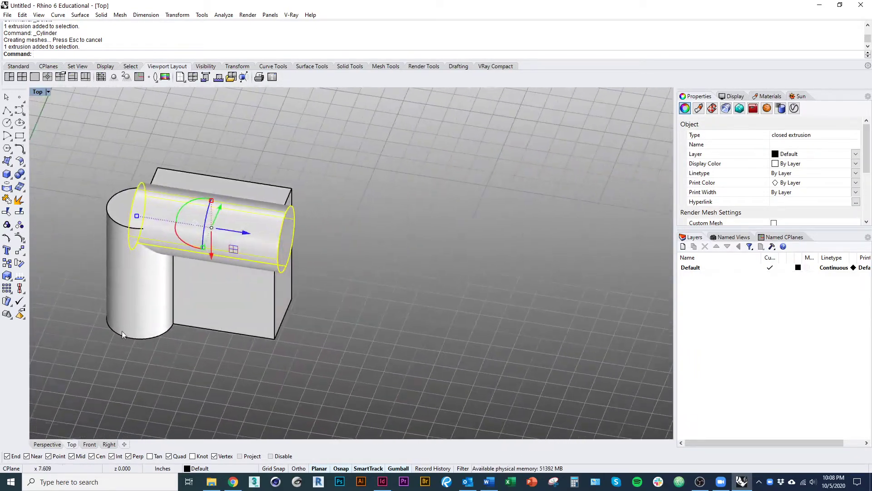
# Delete the original vertical cylinder at the box's front corner
pyautogui.click(121, 331)
pyautogui.write('d')
pyautogui.press('Return')
pyautogui.moveTo(194, 333); pyautogui.dragTo(182, 313, button='right')
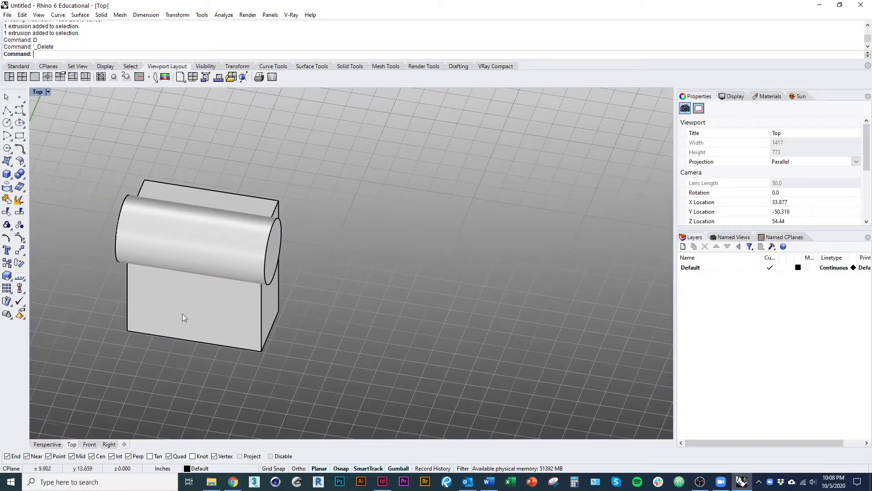
# Subtract the horizontal cylinder from the box with BooleanDifference to cut a concave groove along the upper front edge
pyautogui.click(182, 313)
pyautogui.moveTo(325, 314); pyautogui.dragTo(102, 250, button='right')
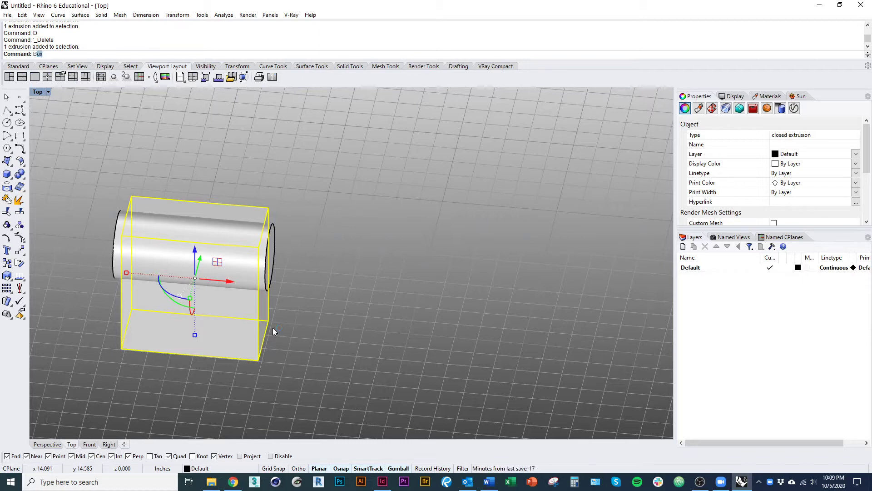
pyautogui.write('ooleanDifference')
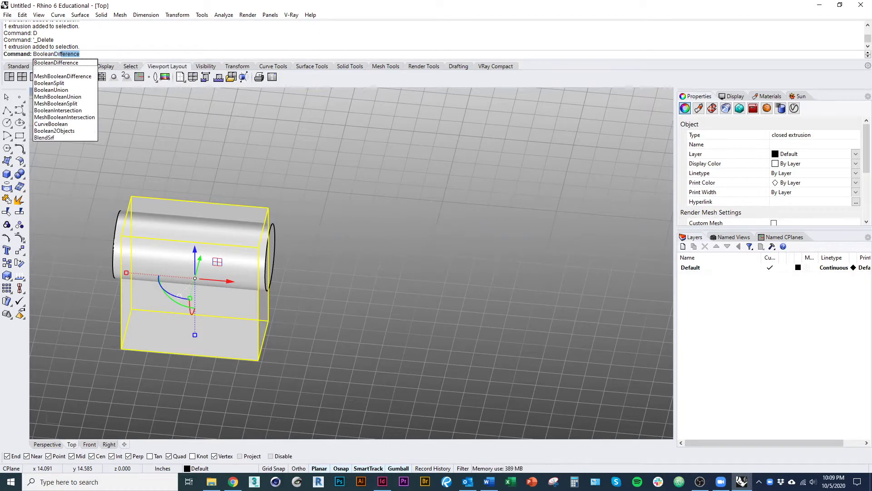
pyautogui.press('Return')
pyautogui.moveTo(287, 323); pyautogui.dragTo(245, 272, button='right')
pyautogui.click(253, 269)
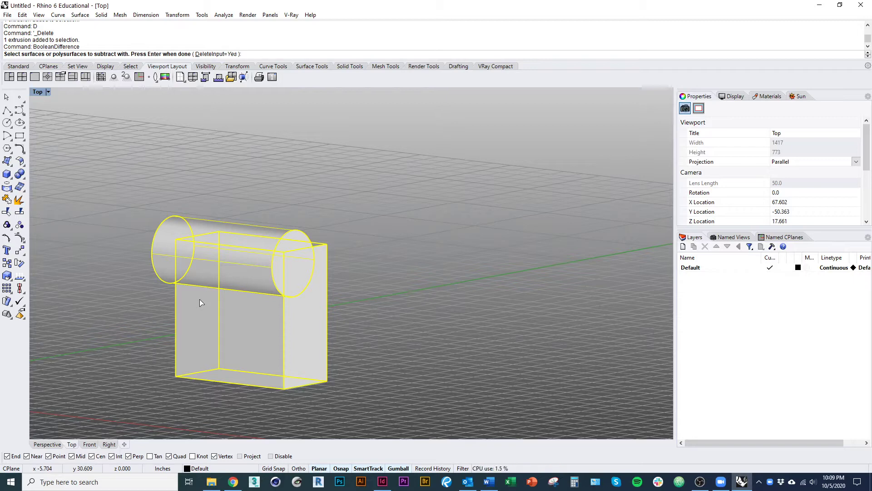
pyautogui.press('Return')
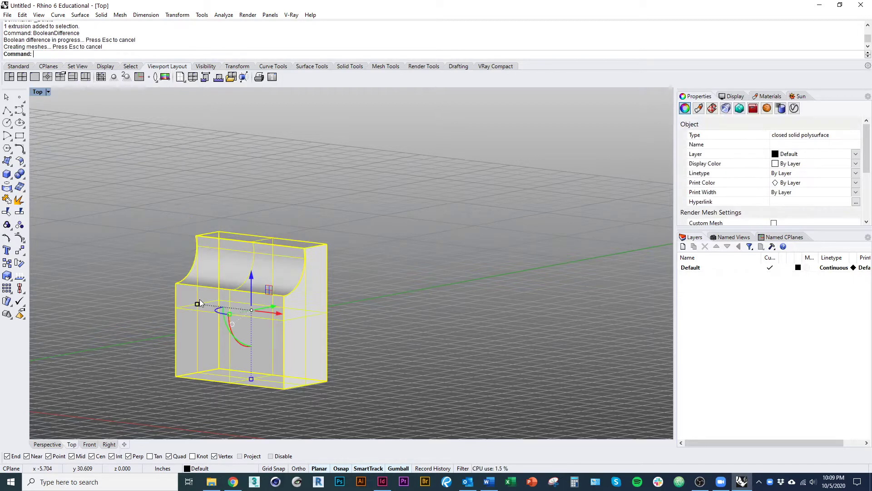
pyautogui.click(425, 319)
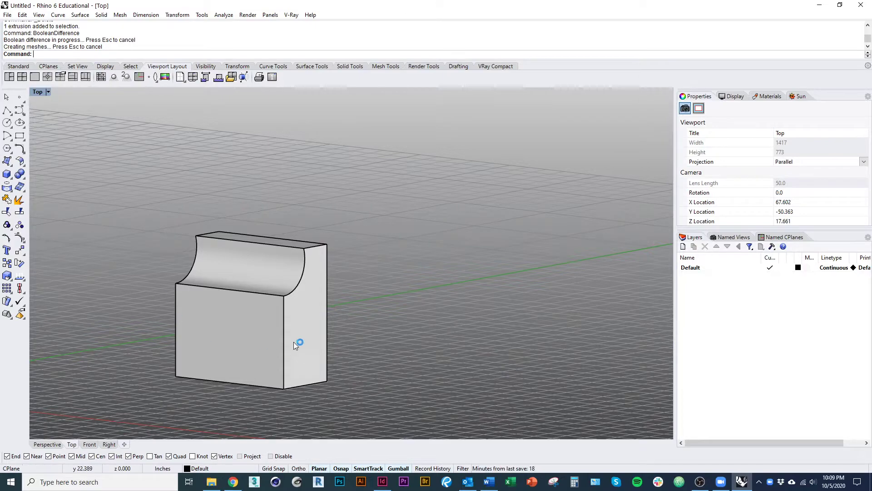
# Calculate the volume of the grooved block
pyautogui.moveTo(236, 311); pyautogui.dragTo(325, 351, button='right')
pyautogui.click(394, 328)
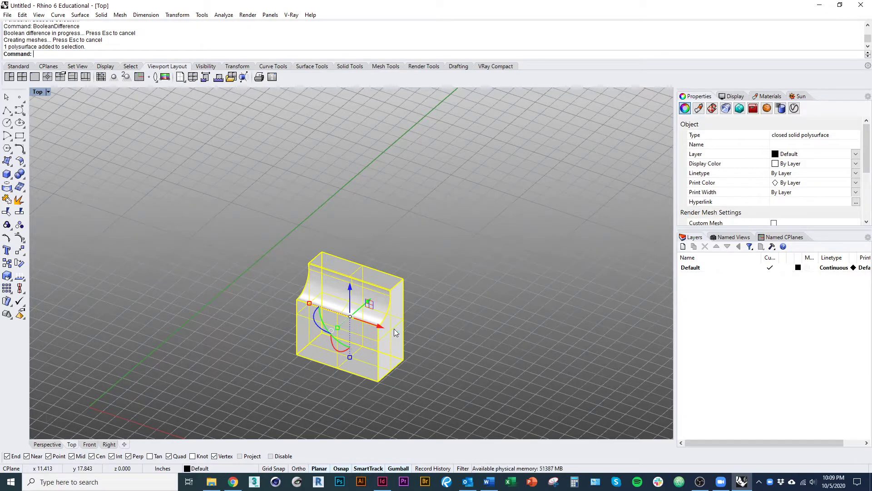
pyautogui.write('Vol')
pyautogui.press('Return')
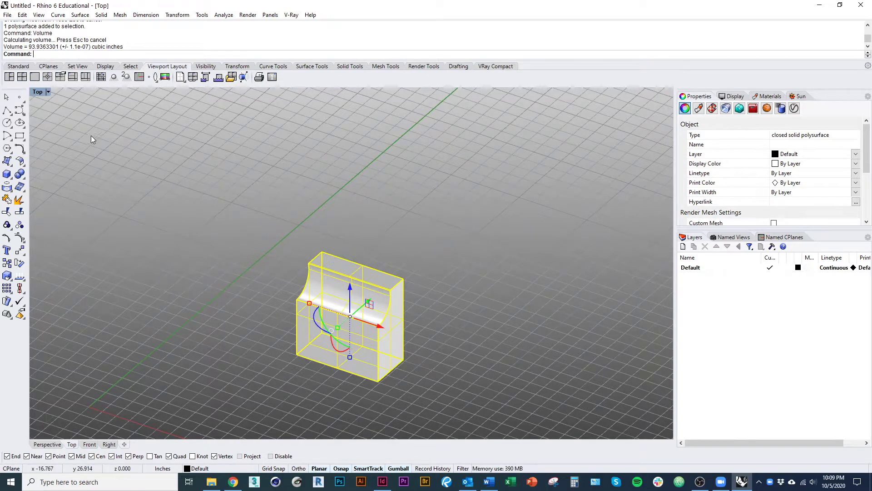
pyautogui.click(271, 219)
pyautogui.moveTo(300, 243); pyautogui.dragTo(264, 199, button='right')
# Undo the Boolean difference and the earlier deletion of the vertical cylinder
pyautogui.click(291, 263)
pyautogui.moveTo(335, 350); pyautogui.dragTo(288, 342, button='right')
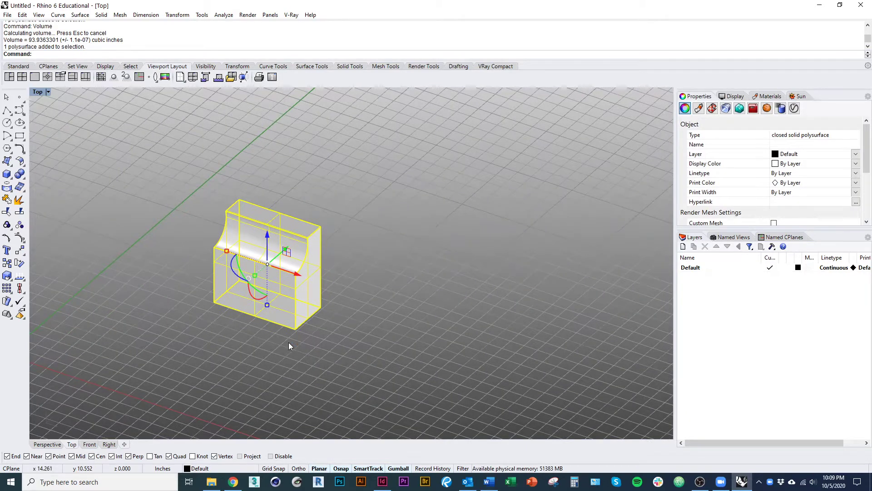
pyautogui.hotkey('ctrl', 'z')
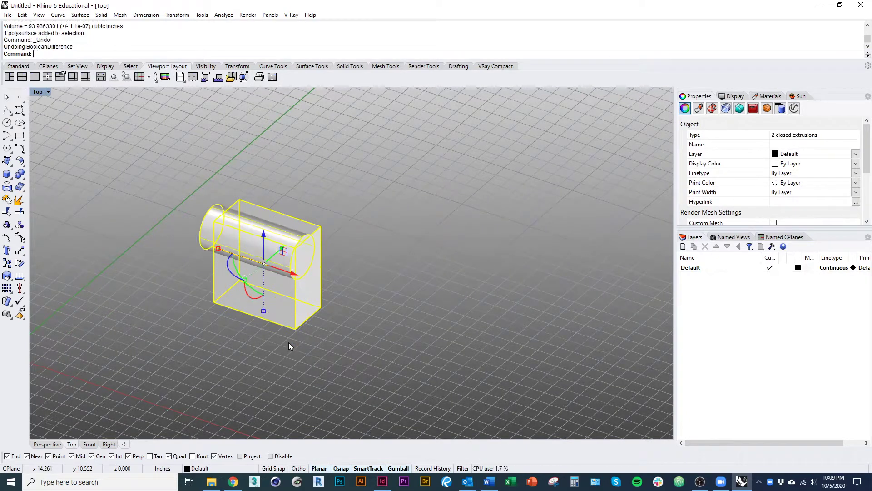
pyautogui.hotkey('ctrl', 'z')
# Delete both cylinders, leaving only the box
pyautogui.click(286, 344)
pyautogui.click(258, 269)
pyautogui.write('d')
pyautogui.press('space')
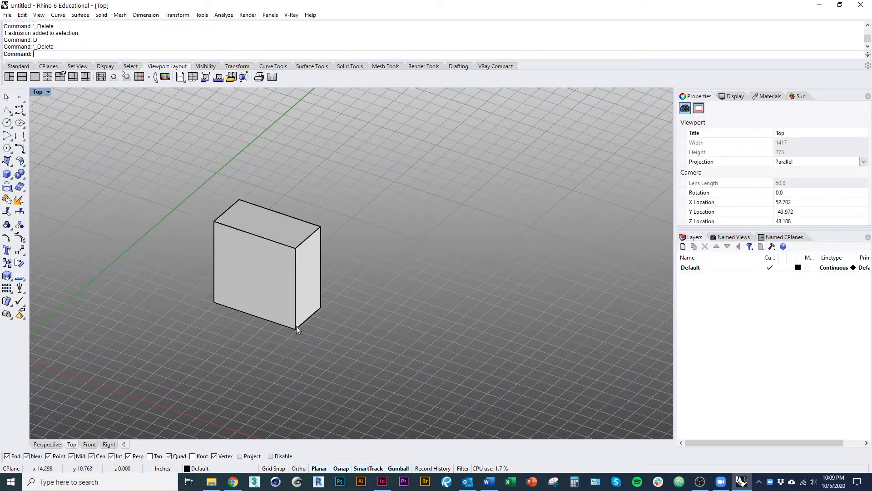
pyautogui.moveTo(297, 325); pyautogui.dragTo(274, 332, button='right')
# Undo the cylinder deletions and delete only the vertical cylinder, keeping the horizontal one on the box
pyautogui.hotkey('ctrl', 'z')
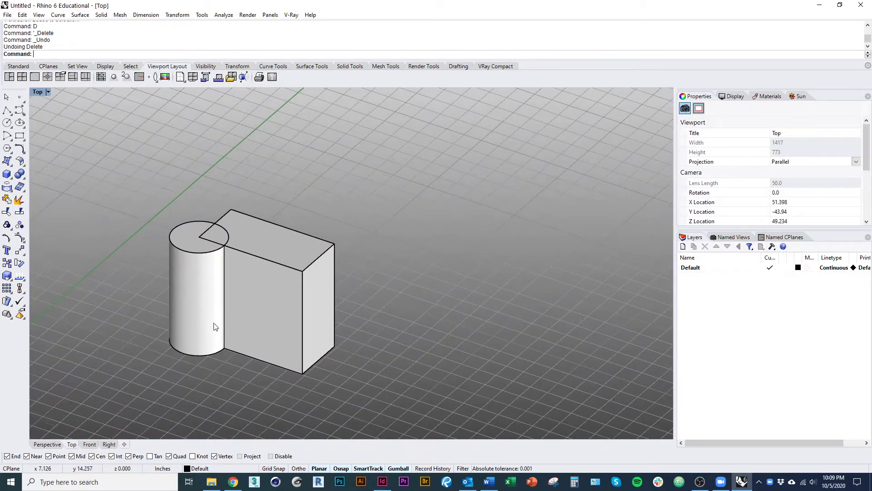
pyautogui.click(215, 329)
pyautogui.write('d')
pyautogui.press('space')
pyautogui.moveTo(269, 353); pyautogui.dragTo(311, 344, button='right')
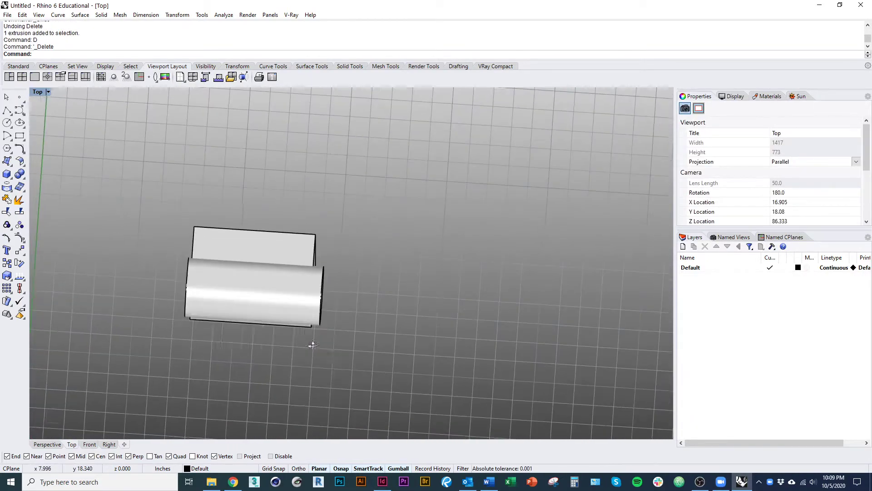
# Move the horizontal cylinder lengthwise so one end stops inside the box and the other overhangs
pyautogui.click(277, 312)
pyautogui.scroll(4, 262, 295)
pyautogui.moveTo(286, 302); pyautogui.dragTo(342, 291, button='right')
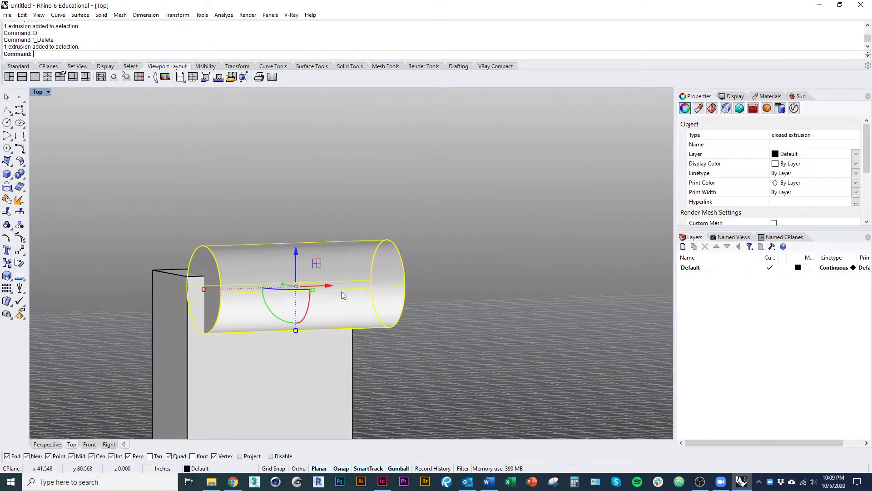
# Subtract the shifted cylinder from the box with BooleanDifference to cut a groove that stops short of one side
pyautogui.click(287, 379)
pyautogui.write('boo')
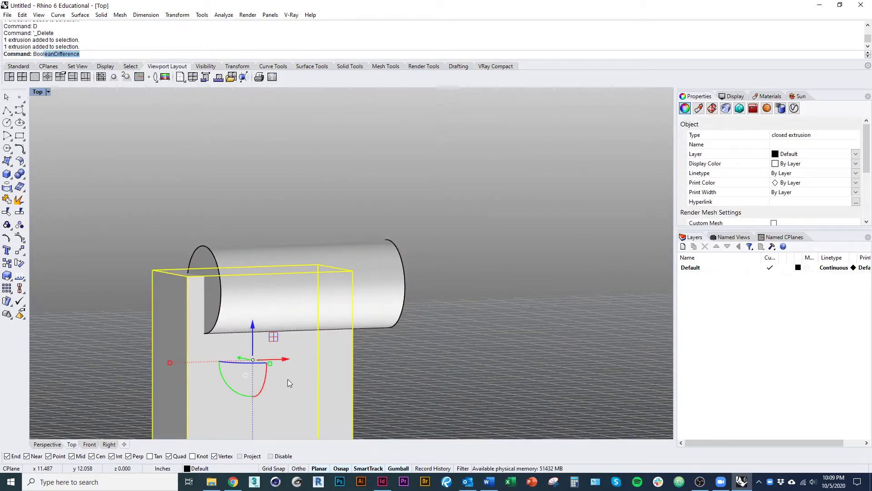
pyautogui.press('Return')
pyautogui.click(282, 285)
pyautogui.press('Return')
pyautogui.moveTo(261, 296); pyautogui.dragTo(217, 272, button='right')
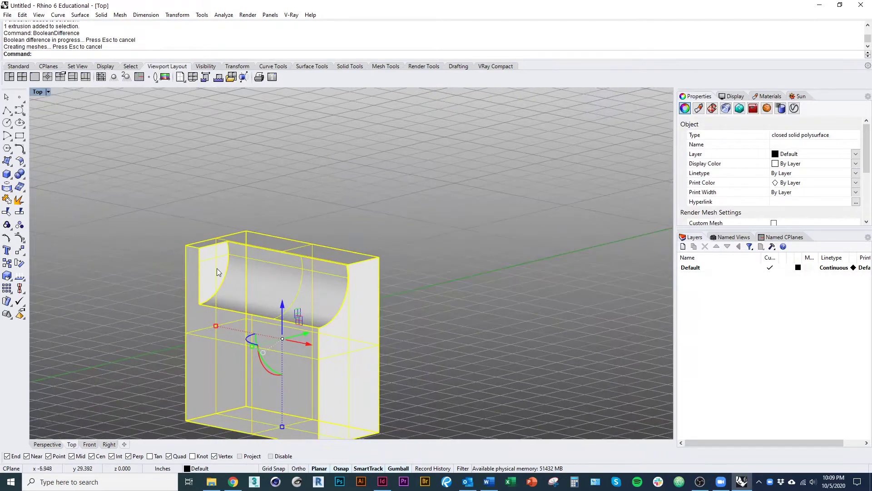
pyautogui.click(153, 257)
pyautogui.moveTo(179, 247); pyautogui.dragTo(280, 316, button='right')
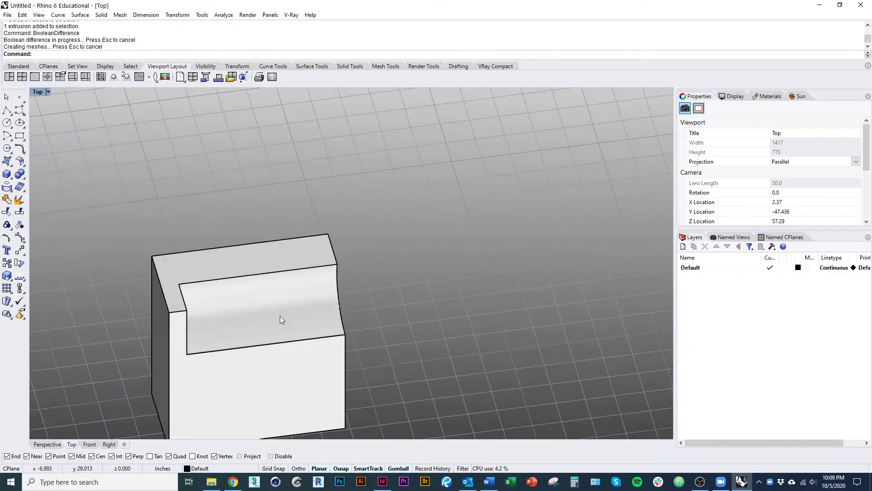
# Undo the partial groove and the cylinder's move, and lengthen the horizontal cylinder beyond both ends of the box
pyautogui.hotkey('ctrl', 'z')
pyautogui.hotkey('ctrl', 'z')
pyautogui.click(324, 337)
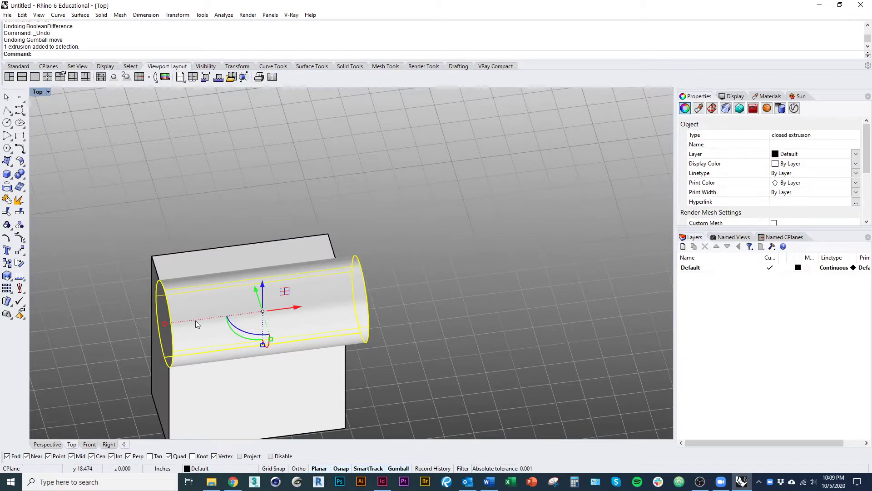
pyautogui.moveTo(163, 323); pyautogui.dragTo(155, 324)
pyautogui.click(368, 239)
pyautogui.moveTo(366, 241); pyautogui.dragTo(330, 284, button='right')
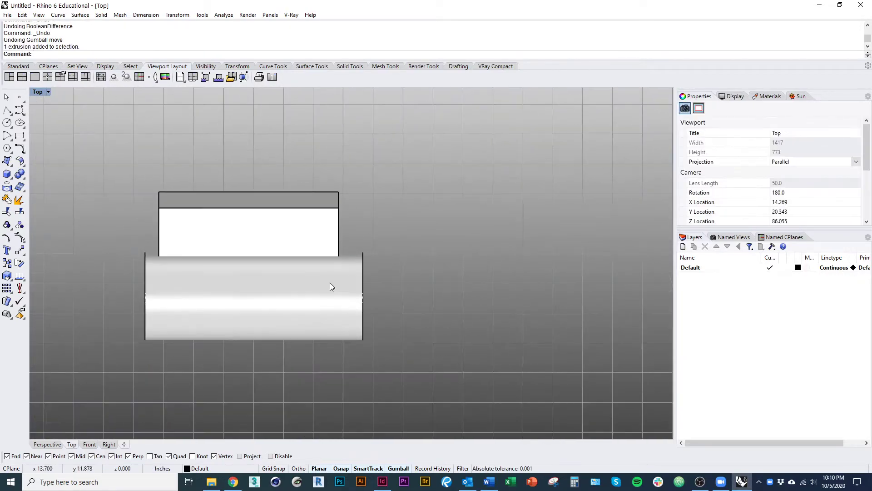
pyautogui.keyDown('ctrl'); pyautogui.keyDown('shift'); pyautogui.moveTo(438, 335); pyautogui.dragTo(334, 243, button='right'); pyautogui.keyUp('shift'); pyautogui.keyUp('ctrl')
# Delete the horizontal cylinder and undo that deletion
pyautogui.click(296, 298)
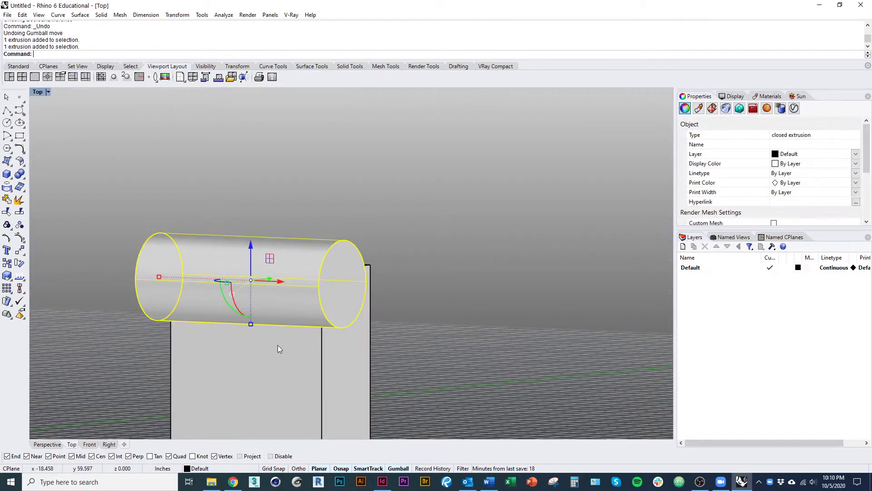
pyautogui.write('d')
pyautogui.press('Return')
pyautogui.keyDown('ctrl'); pyautogui.keyDown('shift'); pyautogui.moveTo(297, 334); pyautogui.dragTo(255, 392, button='right'); pyautogui.keyUp('shift'); pyautogui.keyUp('ctrl')
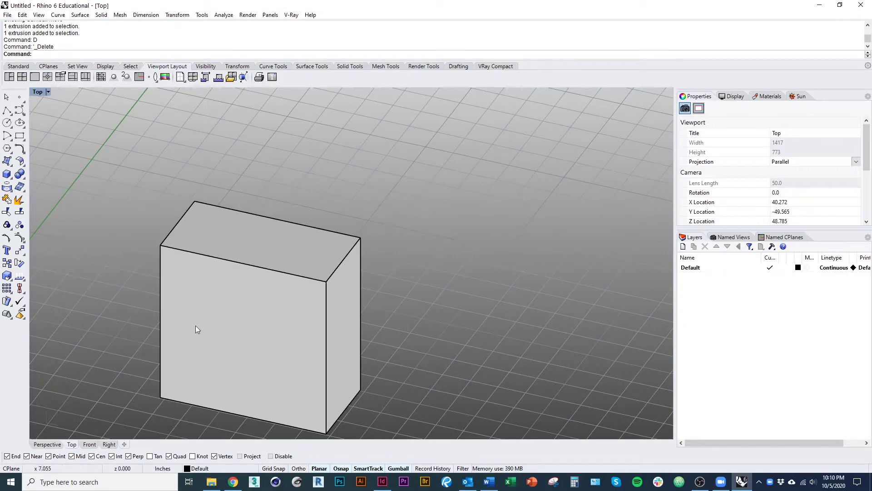
pyautogui.hotkey('ctrl', 'z')
# Rotate the cylinder perpendicular to the box's large front face and lower it so it passes through the box
pyautogui.keyDown('ctrl'); pyautogui.keyDown('shift'); pyautogui.moveTo(287, 315); pyautogui.dragTo(291, 375, button='right'); pyautogui.keyUp('shift'); pyautogui.keyUp('ctrl')
pyautogui.moveTo(224, 299); pyautogui.dragTo(293, 318)
pyautogui.keyDown('ctrl'); pyautogui.keyDown('shift'); pyautogui.moveTo(293, 319); pyautogui.dragTo(286, 252, button='right'); pyautogui.keyUp('shift'); pyautogui.keyUp('ctrl')
pyautogui.moveTo(251, 247); pyautogui.dragTo(255, 318)
# Subtract the cylinder from the box with BooleanDifference to cut a round hole through the large front face
pyautogui.click(295, 285)
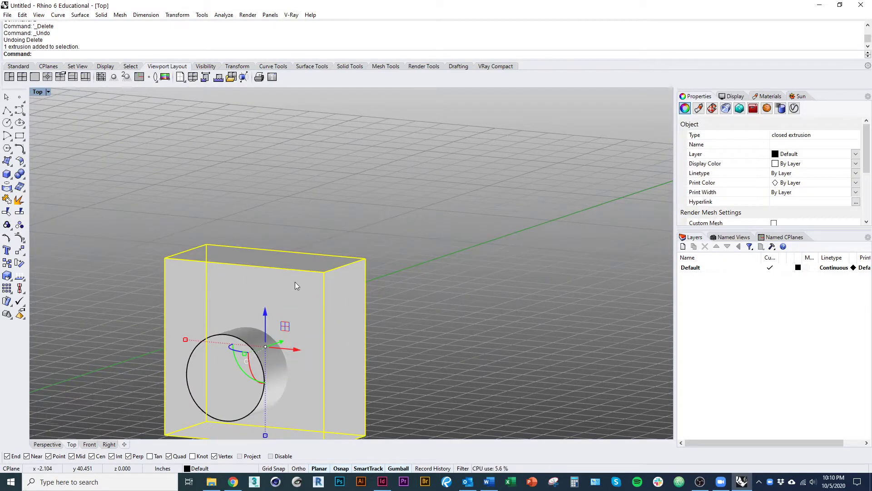
pyautogui.write('BooleanDifference')
pyautogui.press('Return')
pyautogui.click(205, 372)
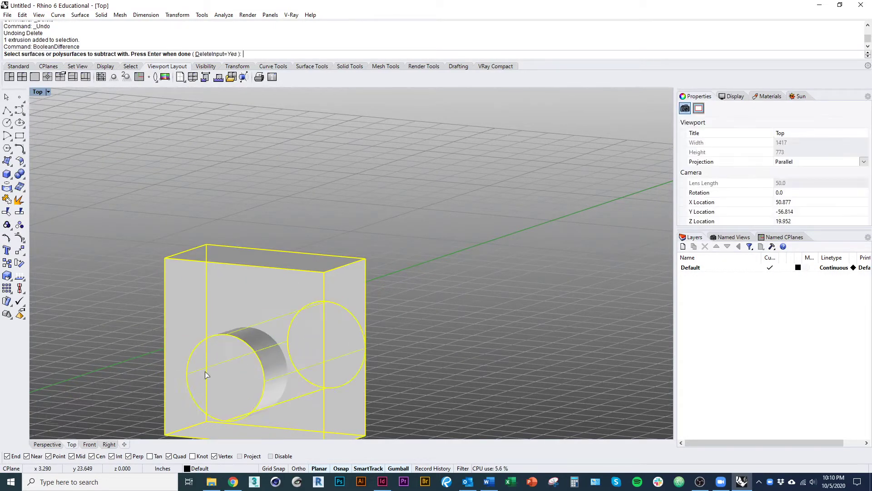
pyautogui.press('Return')
pyautogui.click(350, 375)
pyautogui.moveTo(350, 375); pyautogui.dragTo(290, 331, button='right')
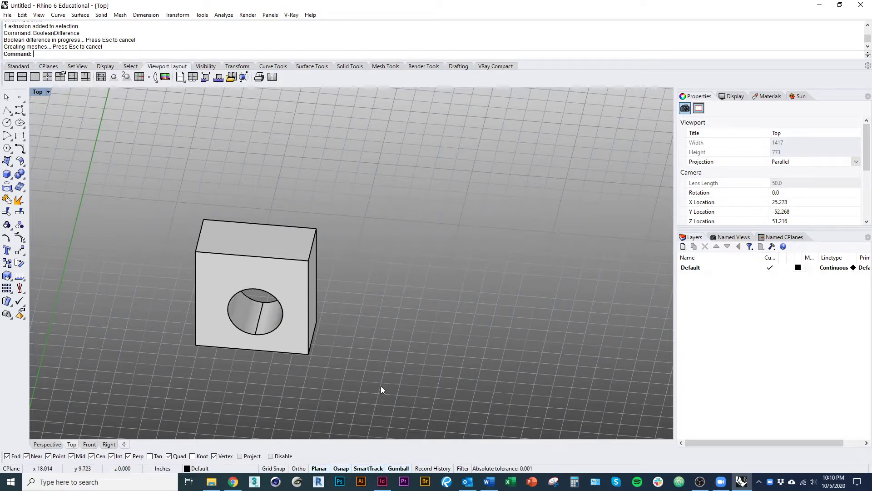
pyautogui.moveTo(376, 372); pyautogui.dragTo(394, 377, button='right')
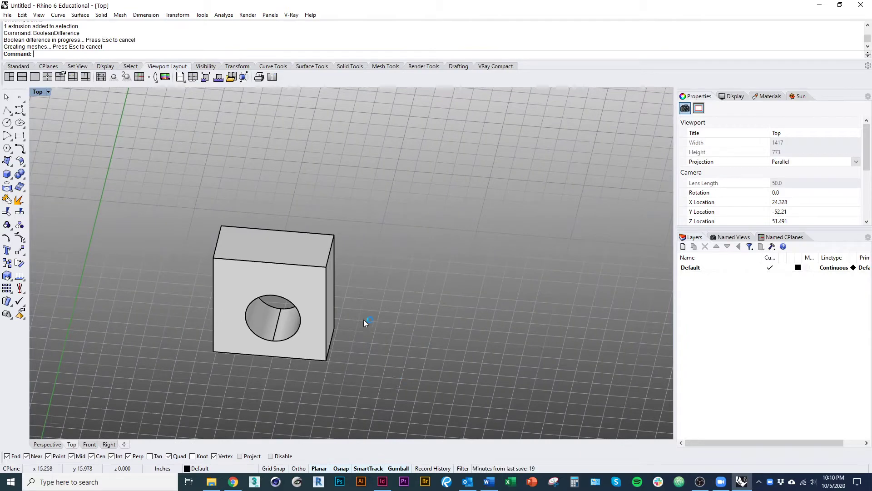
pyautogui.moveTo(364, 299); pyautogui.dragTo(423, 312, button='right')
# Undo the hole and the cylinder's last move, and delete the cylinder to leave the plain box
pyautogui.hotkey('ctrl', 'z')
pyautogui.hotkey('ctrl', 'z')
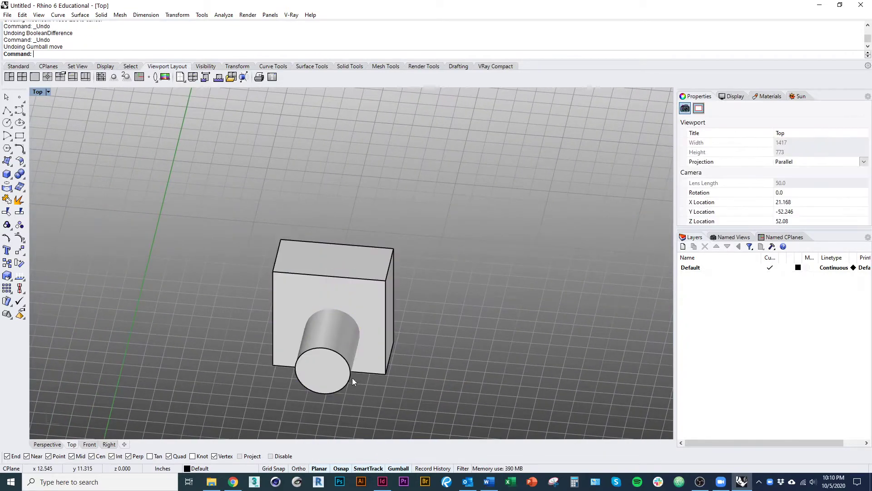
pyautogui.click(352, 377)
pyautogui.press('Delete')
pyautogui.moveTo(458, 386); pyautogui.dragTo(72, 242, button='right')
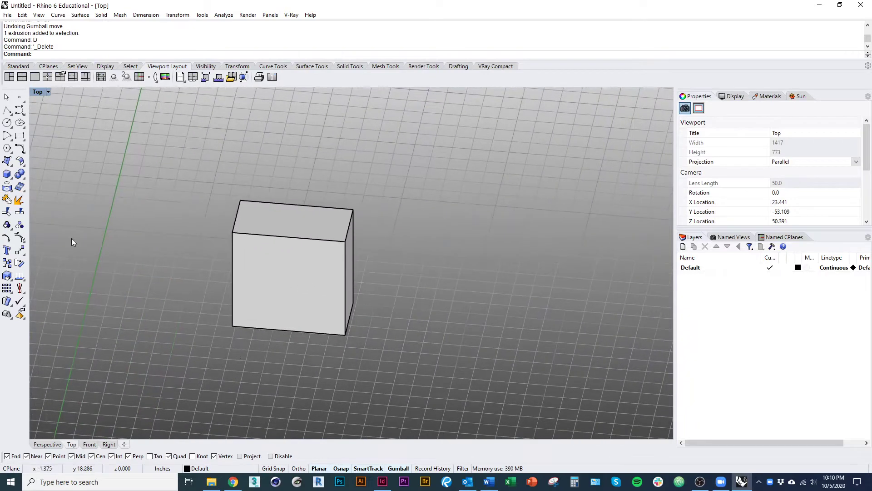
# Draw a sphere about 4.37 inches in diameter centred on the box's upper front-left corner
pyautogui.click(11, 177)
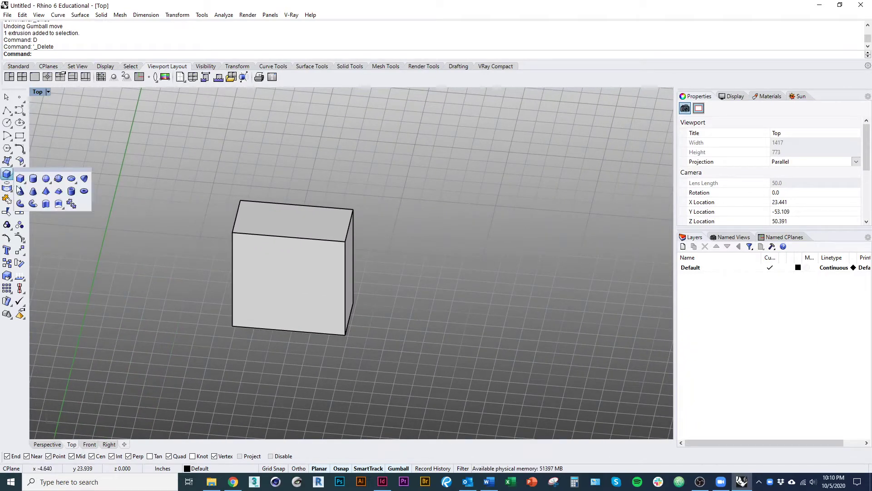
pyautogui.click(46, 178)
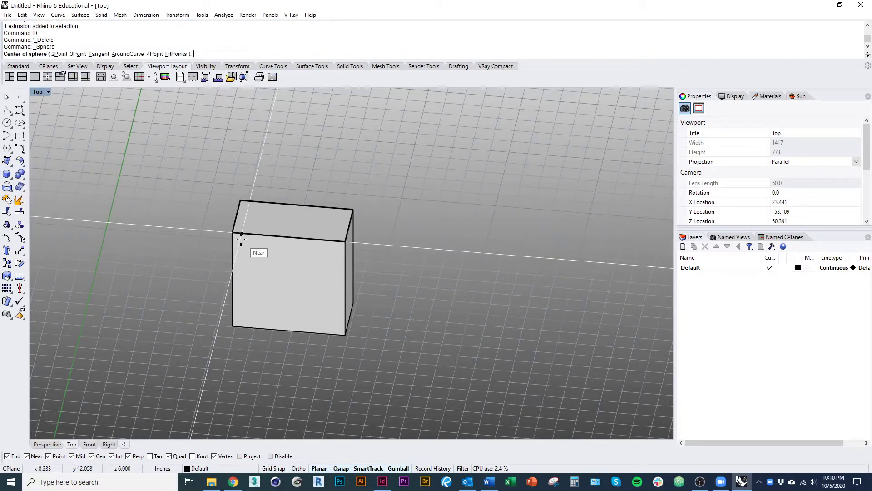
pyautogui.click(232, 233)
pyautogui.click(287, 271)
pyautogui.moveTo(287, 271); pyautogui.dragTo(247, 311, button='right')
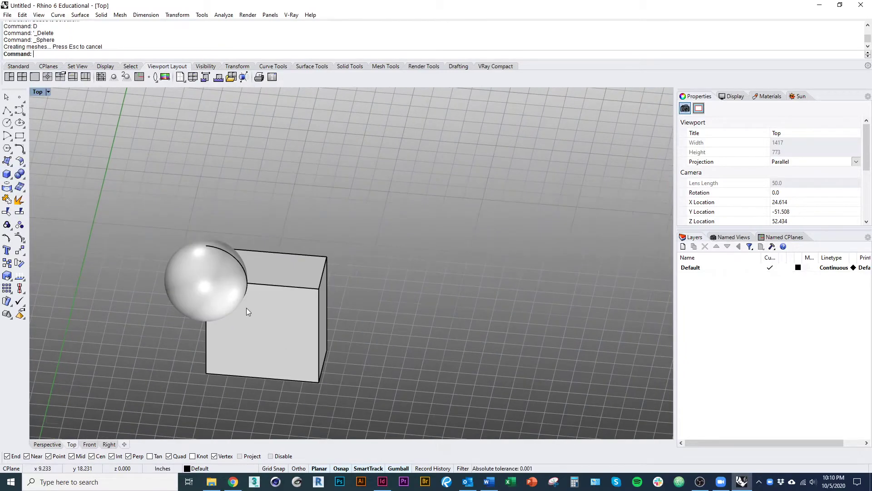
# Draw a second sphere centred on the box's lower front-right corner
pyautogui.press('Return')
pyautogui.click(319, 381)
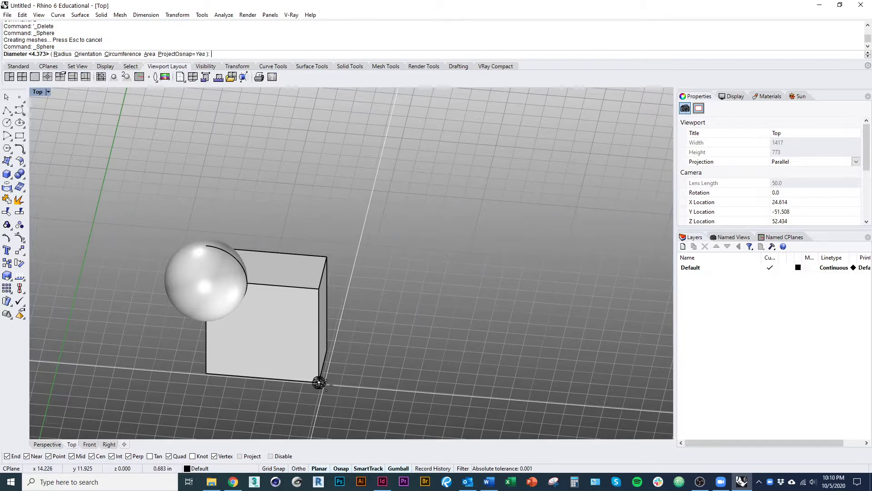
pyautogui.keyDown('shift'); pyautogui.click(357, 386); pyautogui.keyUp('shift')
pyautogui.moveTo(344, 412); pyautogui.dragTo(337, 377, button='right')
# Copy the lower front-right sphere from its corner to the box's upper front-right corner
pyautogui.click(329, 372)
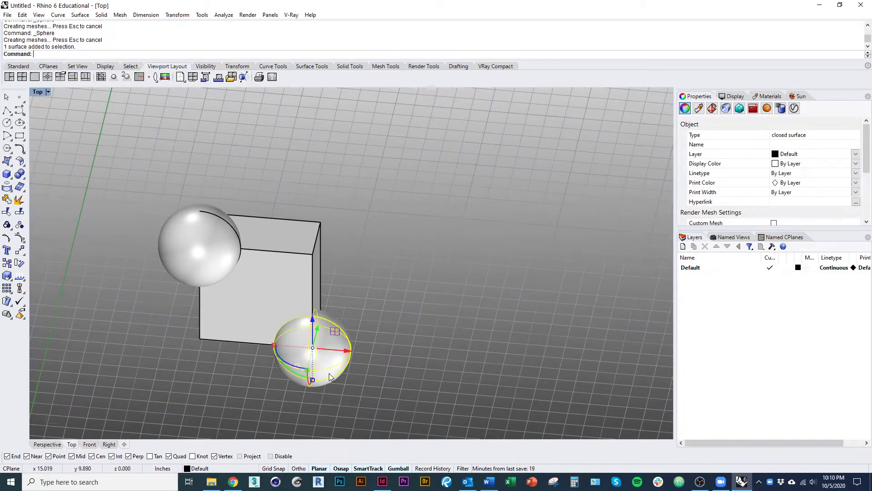
pyautogui.write('co')
pyautogui.press('Return')
pyautogui.click(313, 347)
pyautogui.hotkey('ctrl', 'alt', 'w')
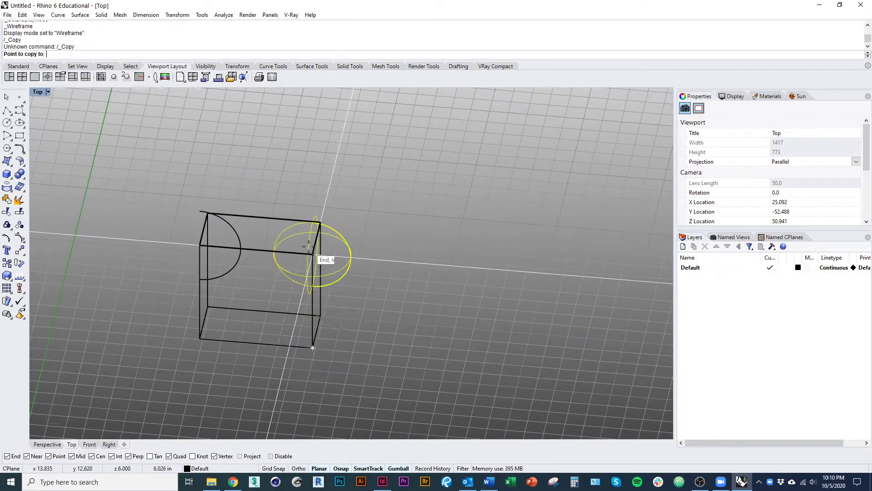
pyautogui.click(313, 255)
pyautogui.moveTo(313, 287); pyautogui.dragTo(274, 300, button='right')
pyautogui.press('Return')
# Copy the upper front-right sphere from its corner to the box's lower front-left corner
pyautogui.click(324, 282)
pyautogui.press('Return')
pyautogui.click(312, 249)
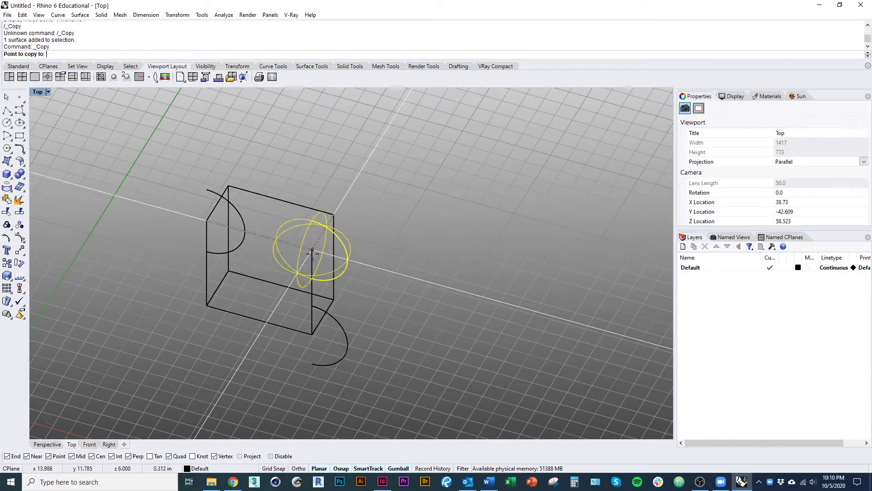
pyautogui.click(207, 306)
pyautogui.press('Return')
pyautogui.scroll(-3, 203, 375)
pyautogui.click(203, 375)
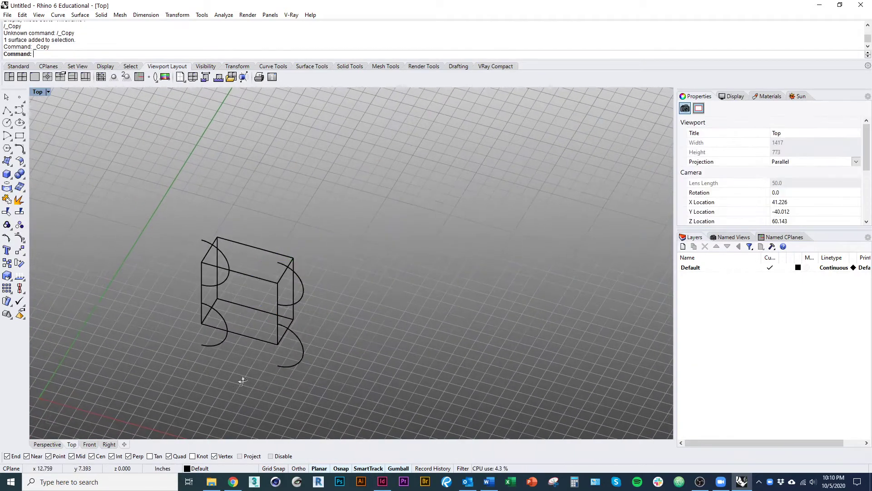
# Subtract the four front-corner spheres from the box with BooleanDifference in shaded display
pyautogui.moveTo(239, 378); pyautogui.dragTo(267, 358, button='right')
pyautogui.hotkey('ctrl', 'alt', 's')
pyautogui.scroll(4, 268, 346)
pyautogui.click(223, 333)
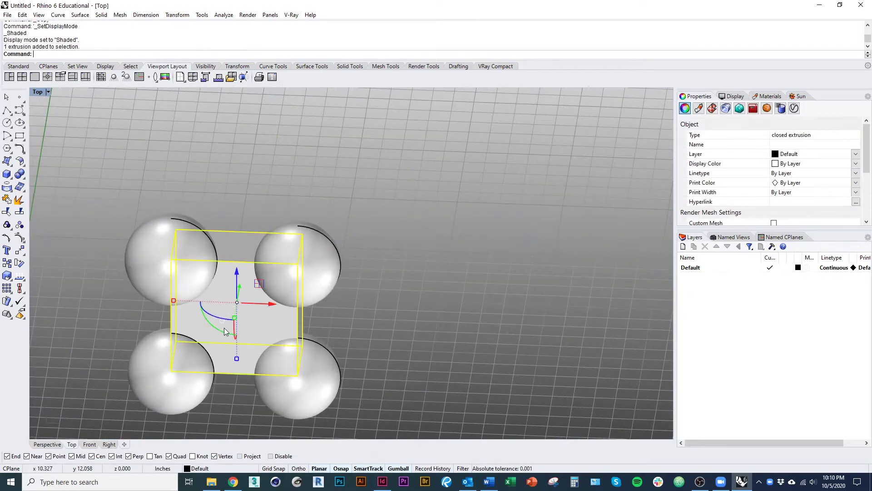
pyautogui.press('Return')
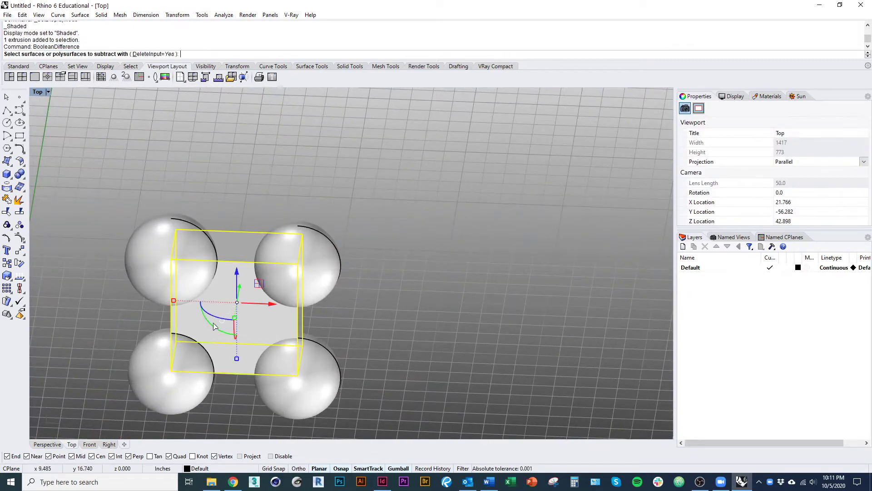
pyautogui.click(176, 262)
pyautogui.click(305, 268)
pyautogui.click(300, 384)
pyautogui.click(206, 386)
pyautogui.press('Return')
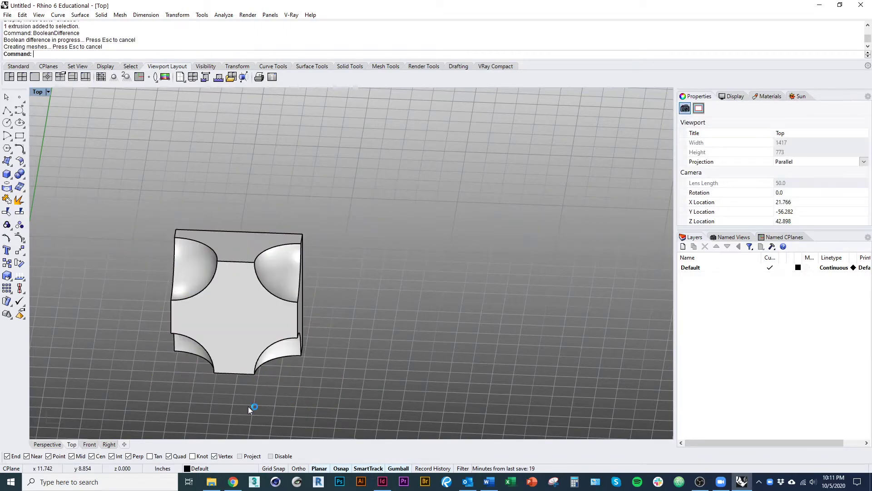
# Copy the carved block from its lower left corner to its lower right corner to place two blocks side by side
pyautogui.moveTo(238, 408); pyautogui.dragTo(264, 327, button='right')
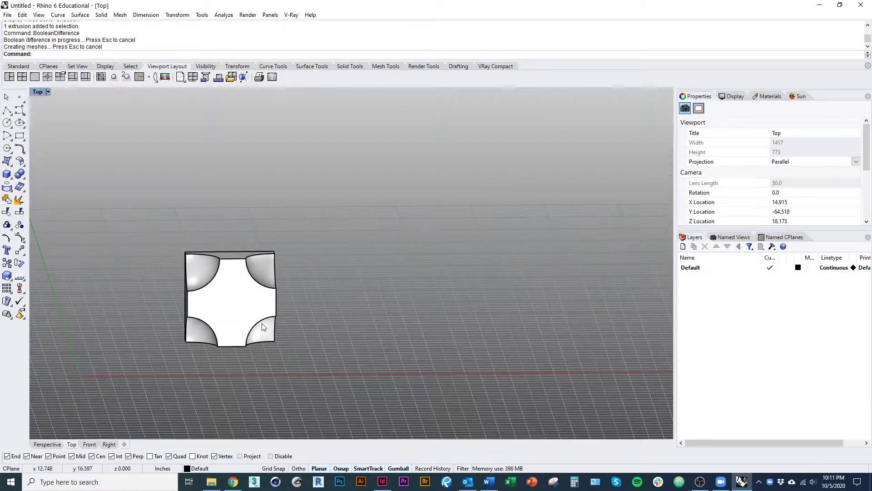
pyautogui.click(247, 302)
pyautogui.write('co')
pyautogui.press('Return')
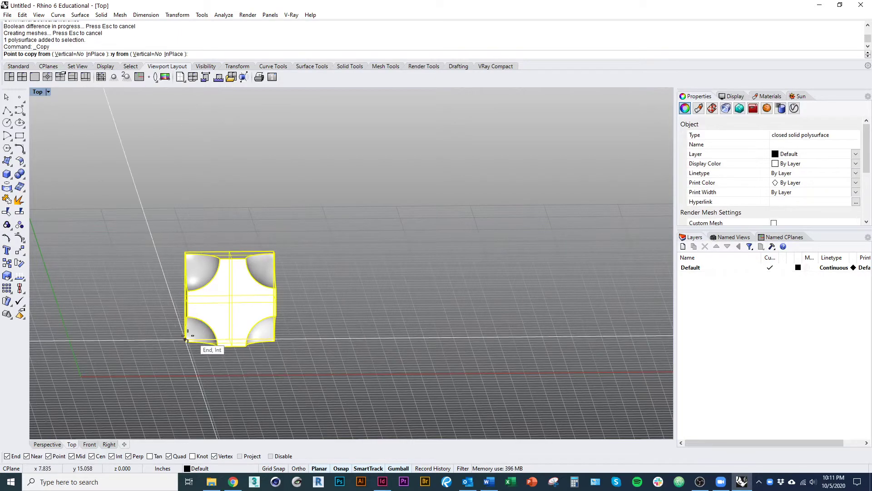
pyautogui.moveTo(186, 334); pyautogui.dragTo(169, 341, button='right')
pyautogui.click(187, 329)
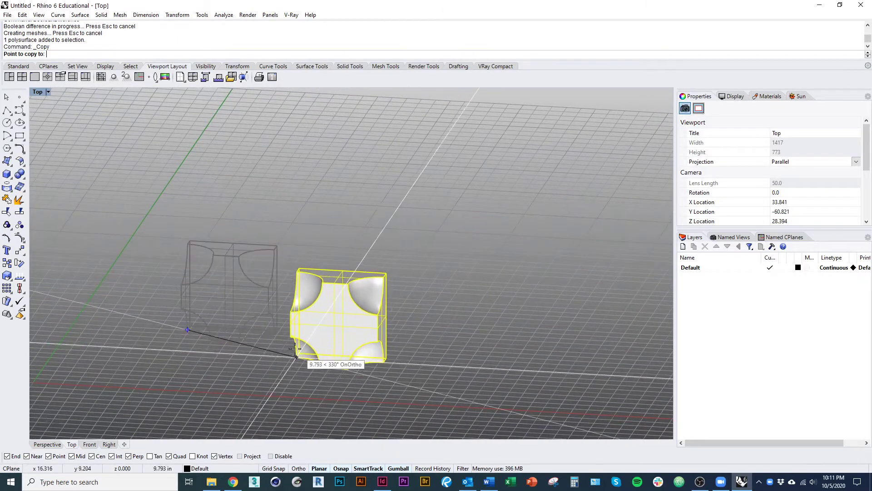
pyautogui.click(275, 335)
pyautogui.press('Return')
# Copy the pair of blocks 6 inches straight up to stack a second row on the first
pyautogui.moveTo(327, 394); pyautogui.dragTo(228, 332)
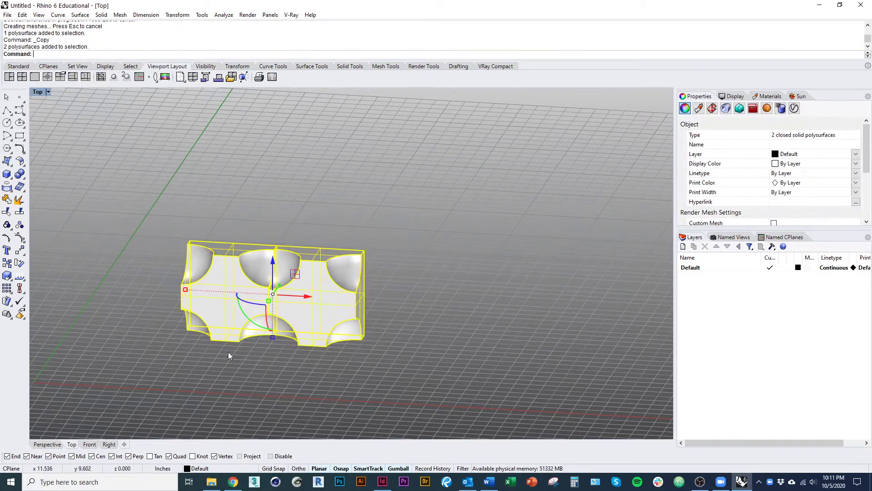
pyautogui.press('Return')
pyautogui.click(225, 345)
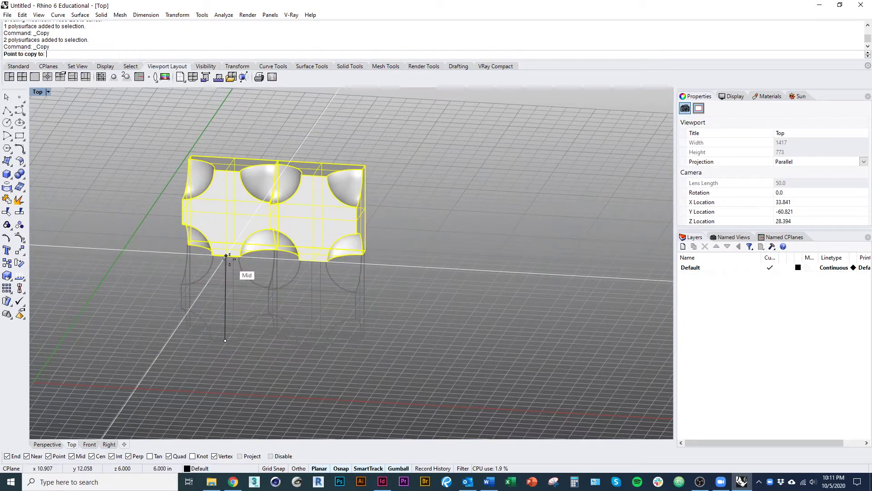
pyautogui.click(228, 258)
pyautogui.press('Return')
pyautogui.click(250, 392)
# Undo both block copies and the Boolean subtraction to bring back the box and its four spheres
pyautogui.moveTo(277, 362); pyautogui.dragTo(257, 390, button='right')
pyautogui.hotkey('ctrl', 'z')
pyautogui.hotkey('ctrl', 'z')
pyautogui.hotkey('ctrl', 'z')
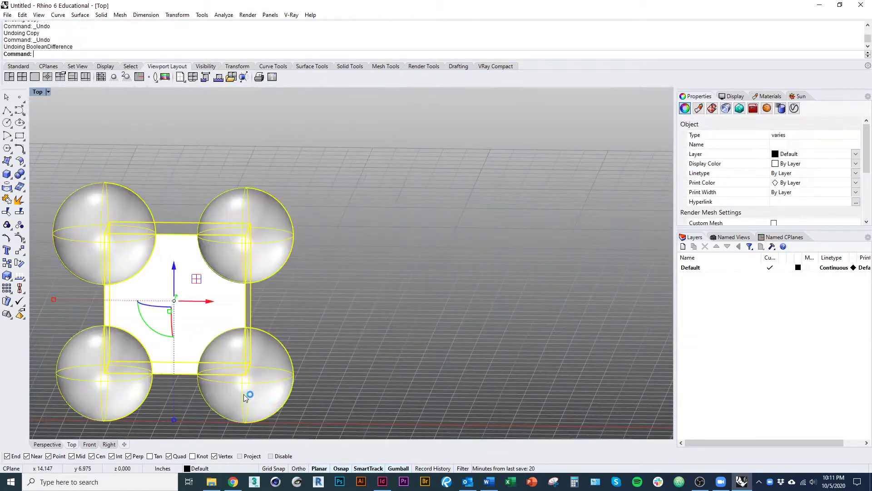
# Delete the upper front-right, lower front-right and lower front-left spheres, keeping only the upper front-left one
pyautogui.press('Escape')
pyautogui.moveTo(278, 355); pyautogui.dragTo(265, 312, button='right')
pyautogui.click(269, 282)
pyautogui.press('Delete')
pyautogui.click(277, 375)
pyautogui.press('d')
pyautogui.press('space')
pyautogui.click(119, 381)
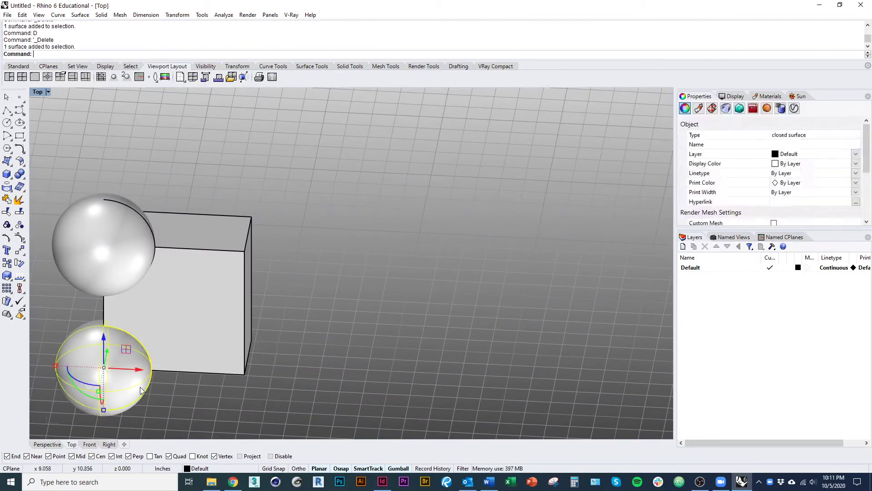
pyautogui.press('d')
pyautogui.press('space')
# Copy the upper front-left sphere from its corner to the other three corners of the box's front face
pyautogui.click(108, 271)
pyautogui.press('c')
pyautogui.press('space')
pyautogui.hotkey('ctrl', 'alt', 'w')
pyautogui.moveTo(134, 258); pyautogui.dragTo(120, 253, button='right')
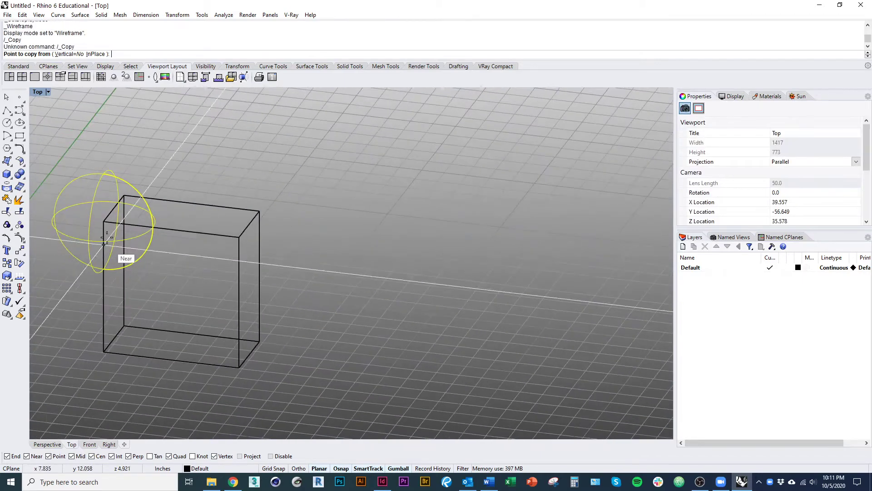
pyautogui.click(104, 223)
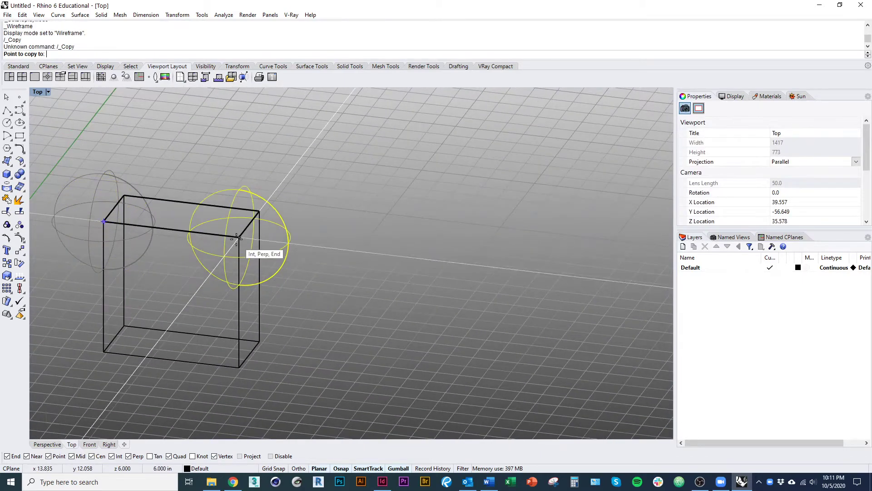
pyautogui.click(239, 367)
pyautogui.click(104, 352)
pyautogui.press('space')
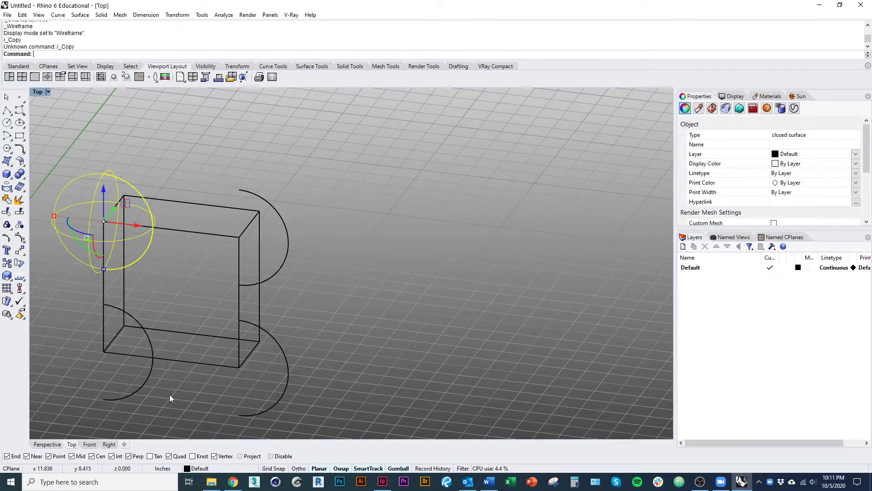
# Subtract the four identical corner spheres from the box with BooleanDifference in shaded display
pyautogui.moveTo(170, 394); pyautogui.dragTo(189, 397, button='right')
pyautogui.hotkey('ctrl', 'alt', 's')
pyautogui.click(175, 369)
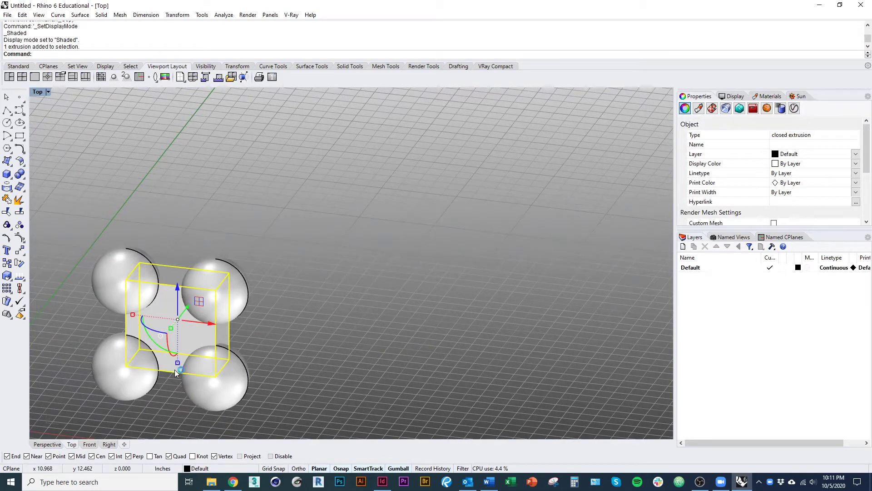
pyautogui.write('BooleanDifference')
pyautogui.press('Return')
pyautogui.click(202, 380)
pyautogui.click(117, 372)
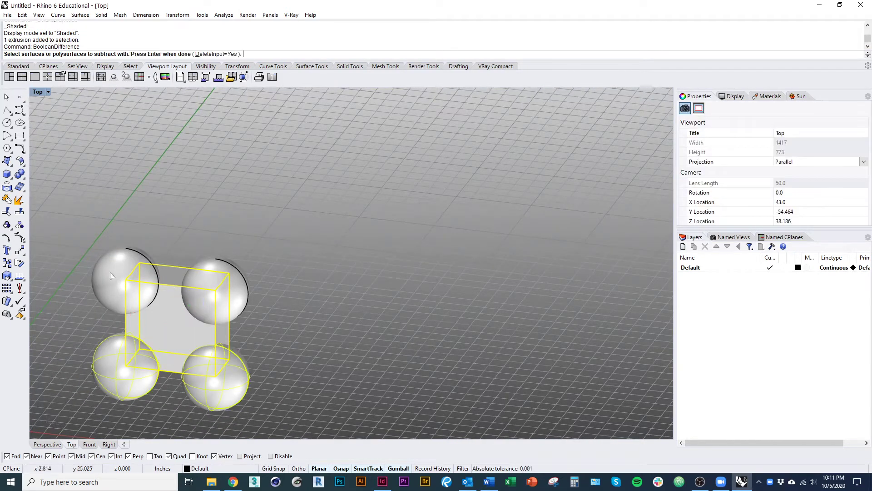
pyautogui.press('Return')
# Copy the carved block upward from its bottom edge midpoint to its top edge to stack two blocks
pyautogui.moveTo(250, 383); pyautogui.dragTo(261, 363, button='right')
pyautogui.click(251, 359)
pyautogui.click(217, 338)
pyautogui.write('co')
pyautogui.press('Return')
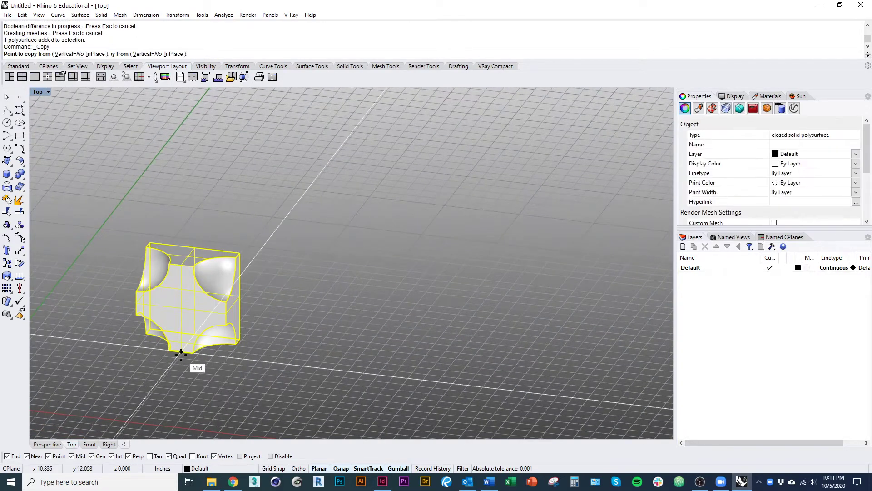
pyautogui.click(178, 355)
pyautogui.click(181, 263)
pyautogui.press('space')
# Copy the two stacked blocks sideways by one block width to form a two-by-two wall
pyautogui.hotkey('ctrl', 'a')
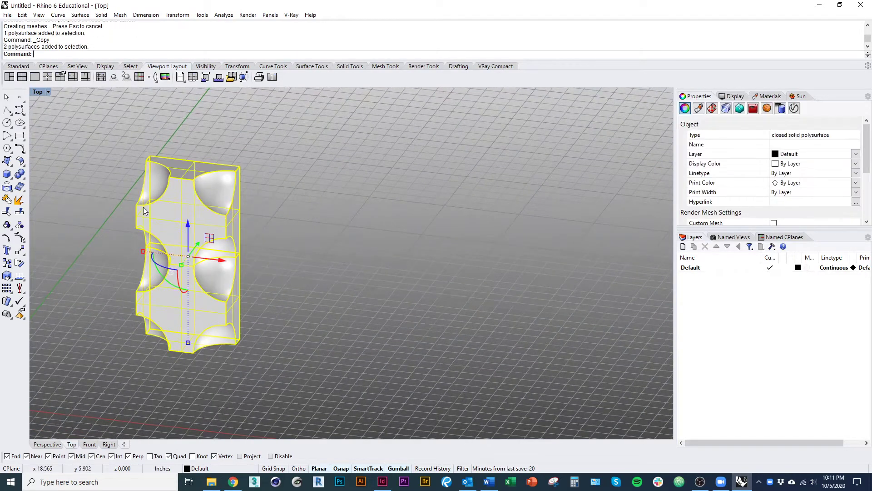
pyautogui.press('space')
pyautogui.click(138, 218)
pyautogui.click(227, 226)
pyautogui.press('space')
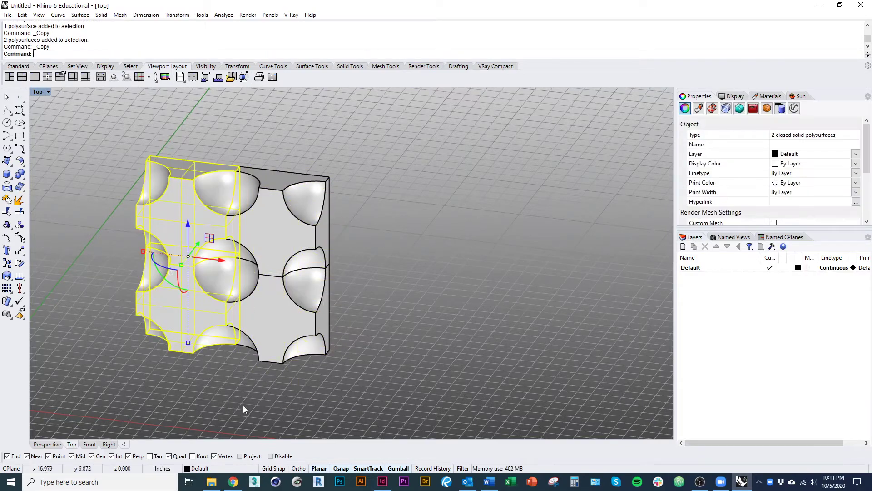
# Show the two-by-two wall in rendered display and examine how the spherical recesses join across the blocks
pyautogui.click(248, 394)
pyautogui.moveTo(252, 388); pyautogui.dragTo(251, 333, button='right')
pyautogui.hotkey('ctrl', 'alt', 'r')
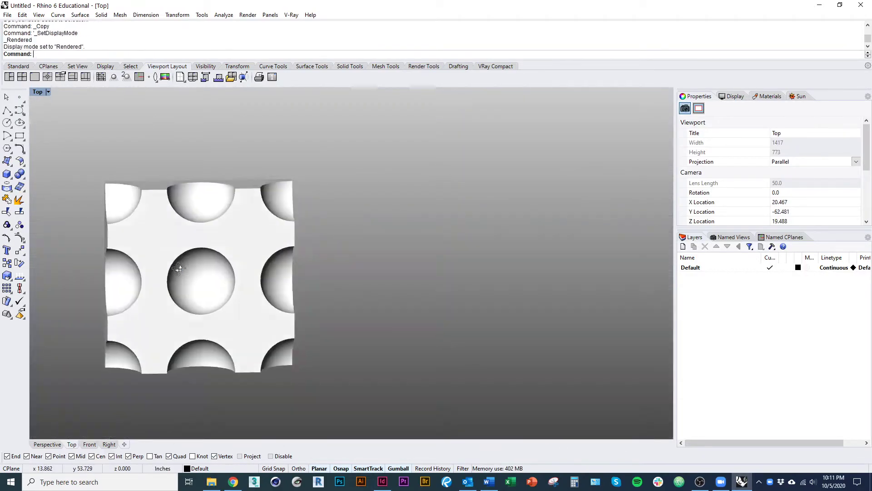
pyautogui.keyDown('ctrl'); pyautogui.keyDown('shift'); pyautogui.moveTo(181, 269); pyautogui.dragTo(184, 239, button='right'); pyautogui.keyUp('shift'); pyautogui.keyUp('ctrl')
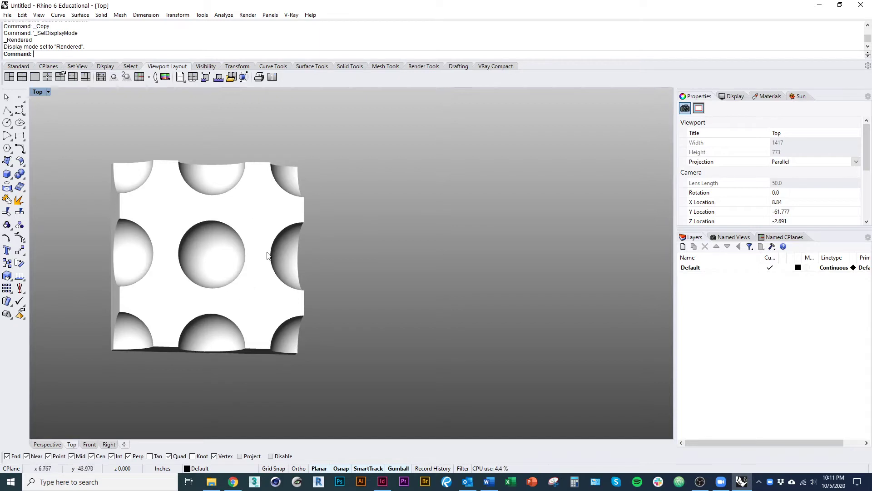
pyautogui.keyDown('ctrl'); pyautogui.keyDown('shift'); pyautogui.moveTo(268, 255); pyautogui.dragTo(204, 235, button='right'); pyautogui.keyUp('shift'); pyautogui.keyUp('ctrl')
pyautogui.keyDown('ctrl'); pyautogui.keyDown('shift'); pyautogui.moveTo(211, 279); pyautogui.dragTo(188, 266, button='right'); pyautogui.keyUp('shift'); pyautogui.keyUp('ctrl')
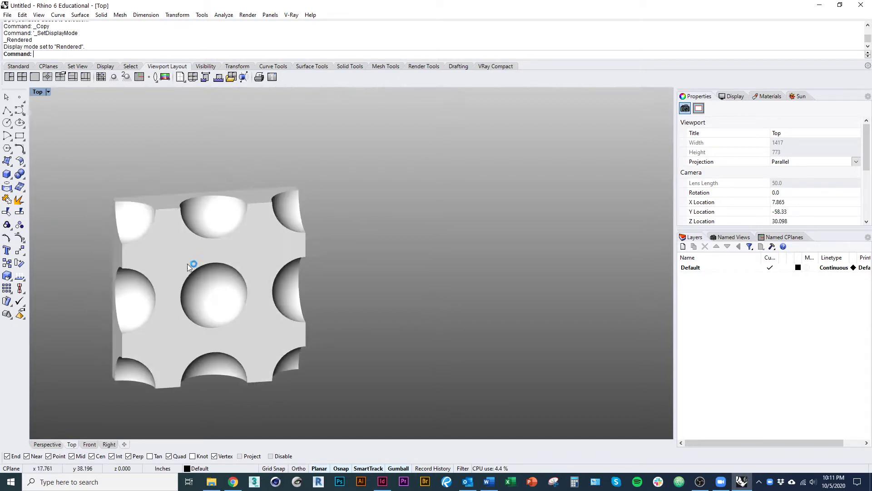
# Try rotating a single block of the wall with the gumball
pyautogui.click(266, 285)
pyautogui.keyDown('ctrl'); pyautogui.keyDown('shift'); pyautogui.moveTo(253, 318); pyautogui.dragTo(207, 310, button='right'); pyautogui.keyUp('shift'); pyautogui.keyUp('ctrl')
pyautogui.moveTo(200, 297); pyautogui.dragTo(165, 262)
pyautogui.click(314, 307)
pyautogui.keyDown('ctrl'); pyautogui.keyDown('shift'); pyautogui.moveTo(284, 331); pyautogui.dragTo(232, 359, button='right'); pyautogui.keyUp('shift'); pyautogui.keyUp('ctrl')
pyautogui.click(223, 242)
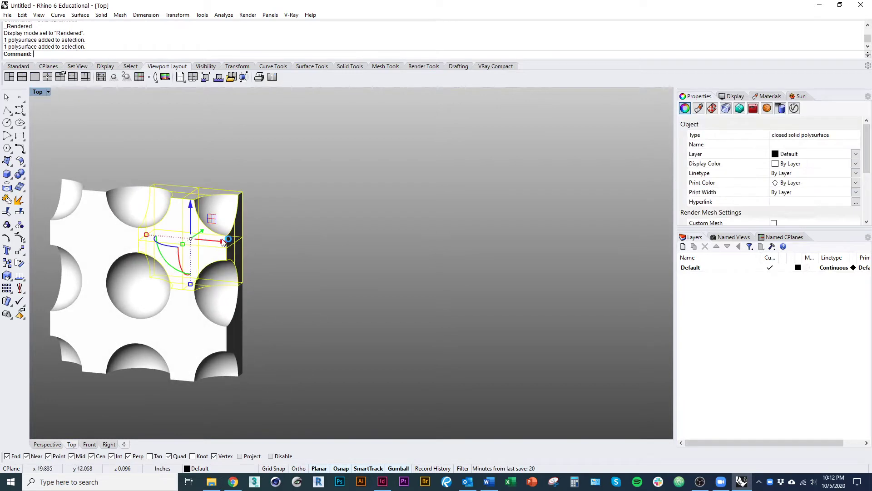
# Undo the block rotation, the block copies, the Boolean subtraction and the sphere copies, returning to shaded display
pyautogui.hotkey('ctrl', 'z')
pyautogui.hotkey('ctrl', 'z')
pyautogui.hotkey('ctrl', 'z')
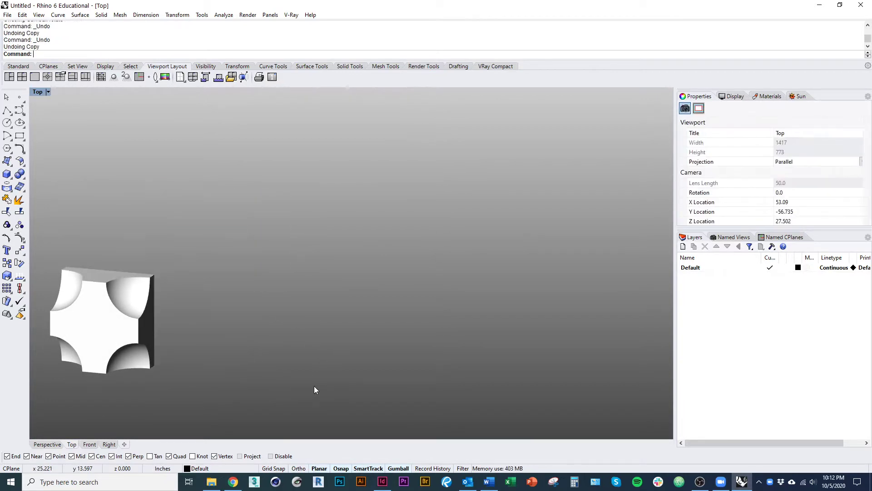
pyautogui.hotkey('ctrl', 'alt', 's')
pyautogui.scroll(-3, 233, 390)
pyautogui.hotkey('ctrl', 'z')
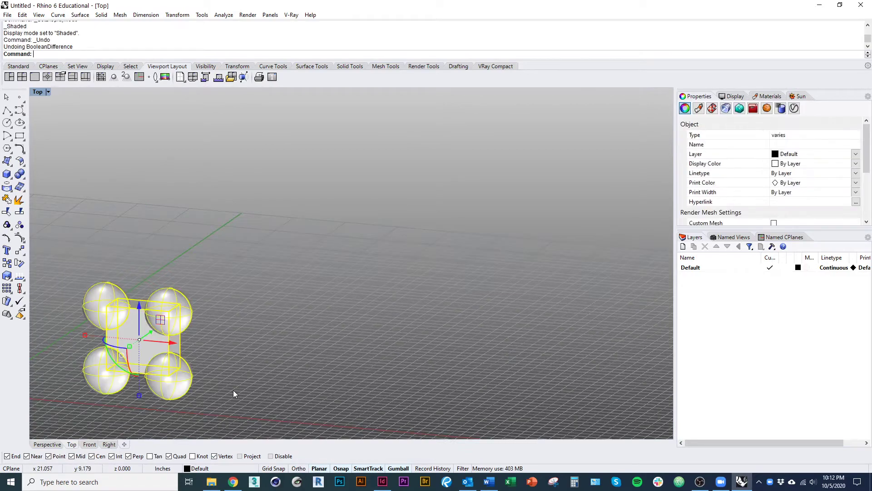
pyautogui.hotkey('ctrl', 'z')
pyautogui.click(233, 390)
pyautogui.scroll(8, 95, 300)
pyautogui.click(96, 302)
pyautogui.write('D')
pyautogui.press('space')
pyautogui.scroll(-7, 199, 386)
pyautogui.moveTo(203, 393); pyautogui.dragTo(254, 360, button='right')
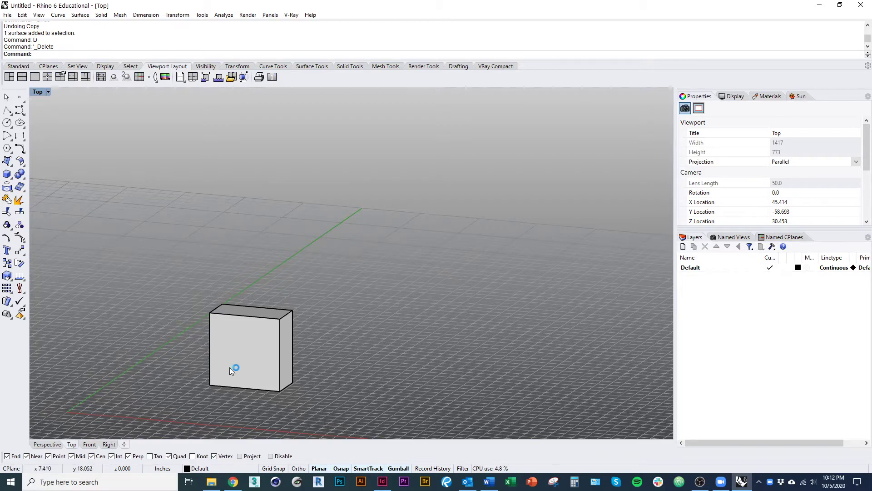
pyautogui.hotkey('ctrl', 'z')
pyautogui.click(367, 333)
# Copy the upper front-left sphere from its corner to the box's upper back-right corner, working in wireframe display
pyautogui.moveTo(229, 304); pyautogui.dragTo(212, 346, button='right')
pyautogui.click(218, 304)
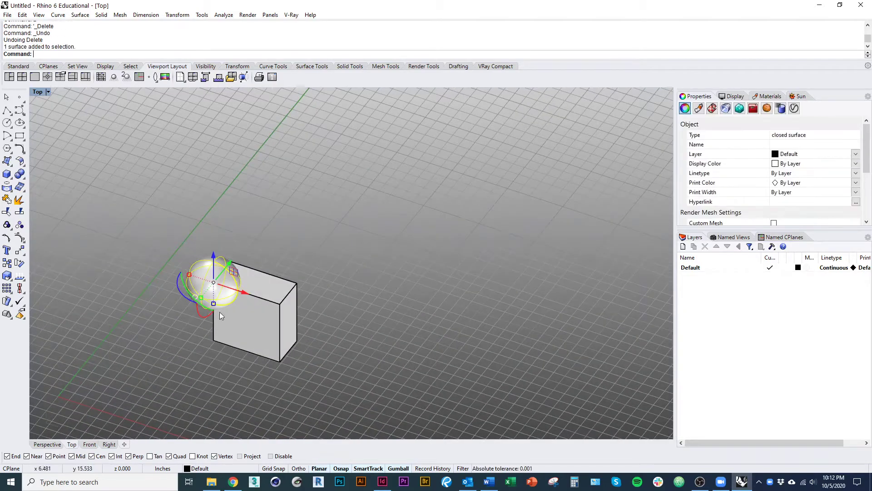
pyautogui.write('c')
pyautogui.press('space')
pyautogui.scroll(5, 222, 285)
pyautogui.hotkey('ctrl', 'alt', 'w')
pyautogui.click(208, 283)
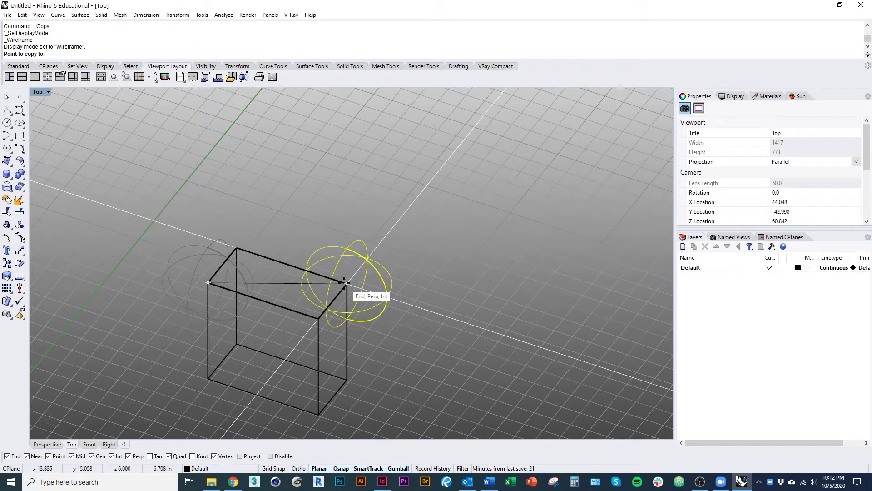
pyautogui.click(344, 283)
# Copy the same sphere to the lower front-right and lower back-left corners, and switch to shaded display
pyautogui.moveTo(344, 380); pyautogui.dragTo(339, 350, button='right')
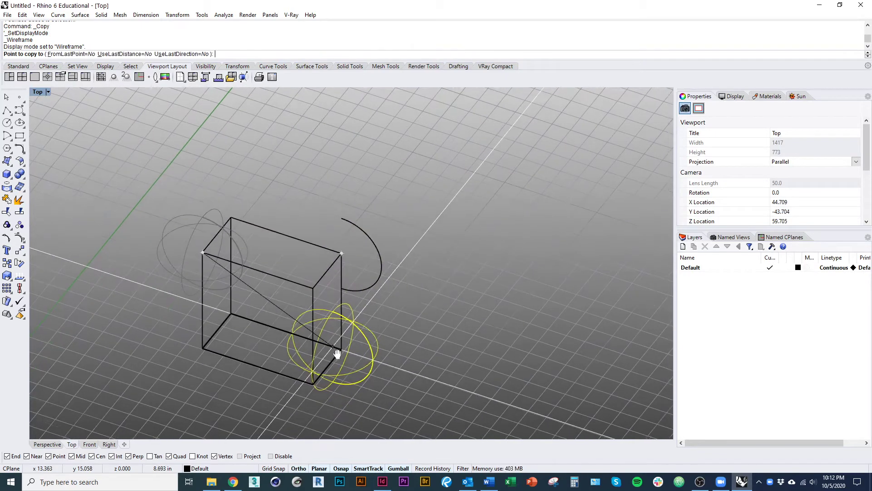
pyautogui.click(308, 380)
pyautogui.click(233, 313)
pyautogui.press('space')
pyautogui.scroll(-4, 273, 343)
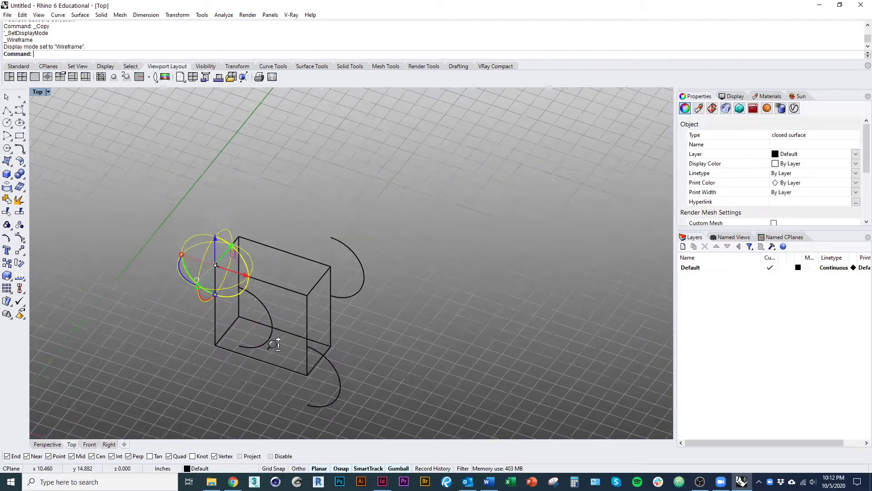
pyautogui.click(332, 382)
pyautogui.keyDown('ctrl'); pyautogui.keyDown('shift'); pyautogui.moveTo(333, 386); pyautogui.dragTo(339, 374, button='right'); pyautogui.keyUp('shift'); pyautogui.keyUp('ctrl')
pyautogui.hotkey('ctrl', 'alt', 's')
pyautogui.scroll(3, 299, 367)
pyautogui.moveTo(298, 353); pyautogui.dragTo(306, 317, button='right')
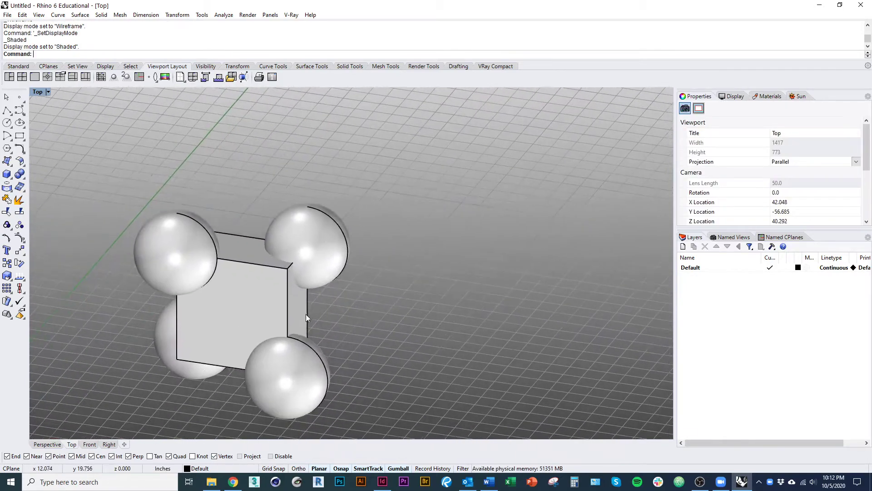
pyautogui.click(156, 230)
pyautogui.rightClick(204, 243)
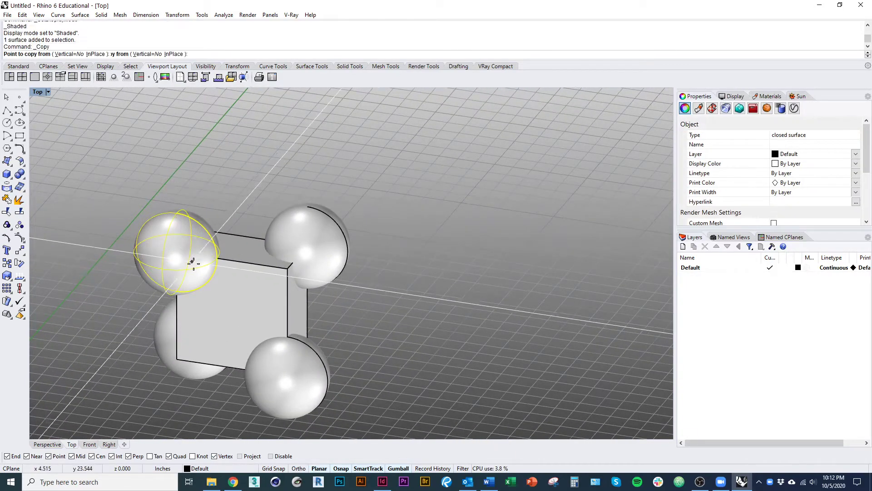
pyautogui.press('Escape')
# Mark the box's volume centroid with VolumeCentroid
pyautogui.click(242, 295)
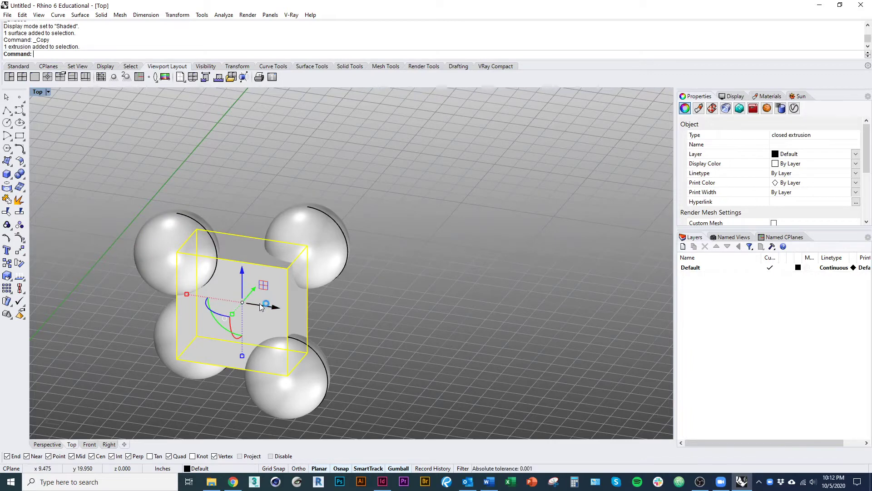
pyautogui.write('Volume')
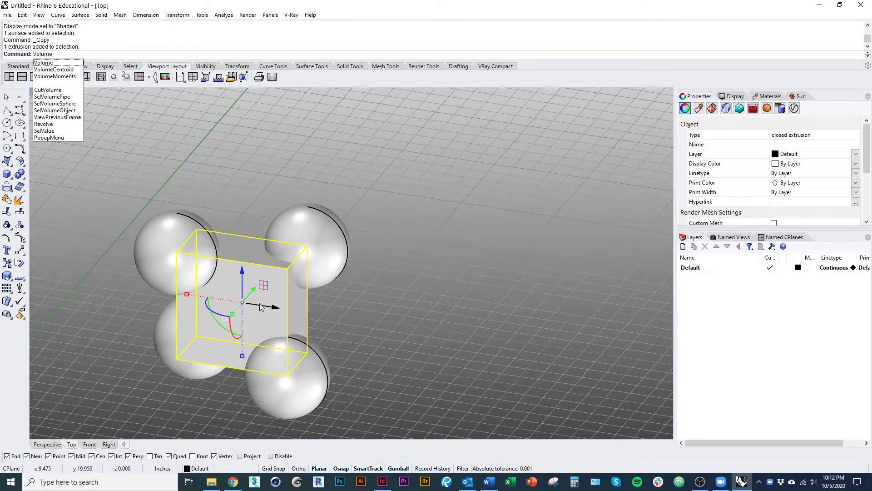
pyautogui.write('Centroid')
pyautogui.press('Return')
# In wireframe display, copy the upper front-left sphere from its box corner to the centroid point, then return to shaded display
pyautogui.hotkey('ctrl', 'alt', 'w')
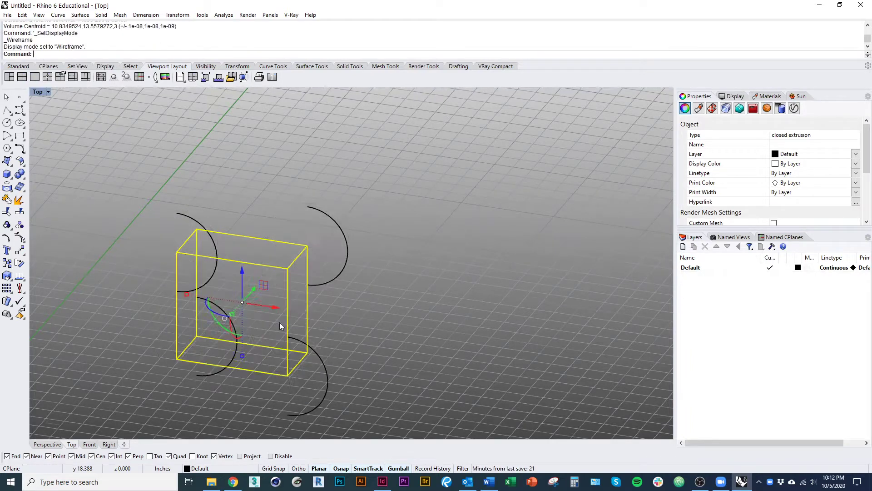
pyautogui.click(257, 311)
pyautogui.click(211, 280)
pyautogui.write('co')
pyautogui.press('Return')
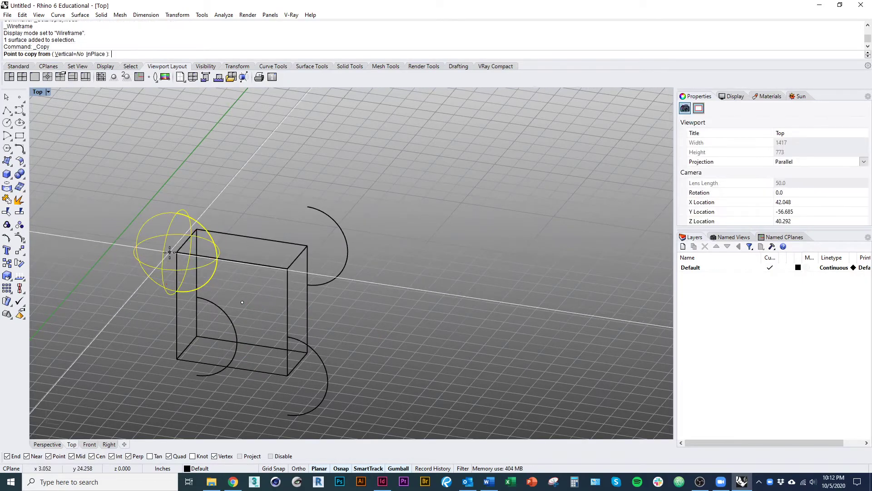
pyautogui.click(176, 252)
pyautogui.click(244, 301)
pyautogui.press('Return')
pyautogui.hotkey('ctrl', 'alt', 's')
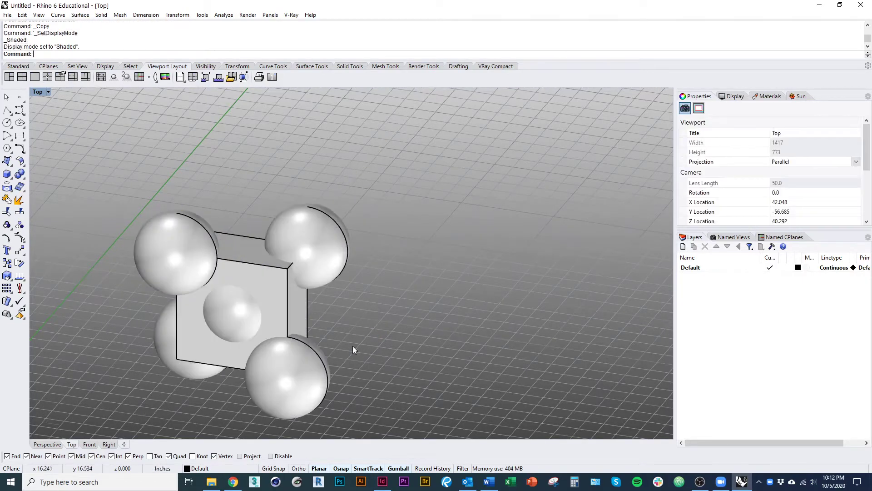
# Try deleting the upper back-right and lower front-right spheres, then undo both deletions
pyautogui.moveTo(352, 346)
pyautogui.keyDown('ctrl'); pyautogui.keyDown('shift'); pyautogui.mouseDown(button='right')
pyautogui.moveTo(138, 300)
pyautogui.moveTo(472, 346)
pyautogui.mouseUp(button='right'); pyautogui.keyUp('shift'); pyautogui.keyUp('ctrl')
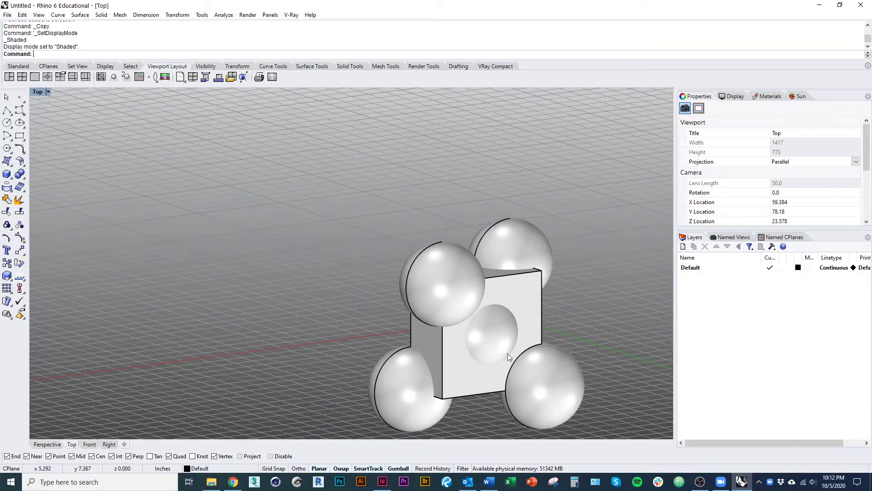
pyautogui.keyDown('ctrl'); pyautogui.keyDown('shift'); pyautogui.moveTo(407, 331); pyautogui.dragTo(351, 333, button='right'); pyautogui.keyUp('shift'); pyautogui.keyUp('ctrl')
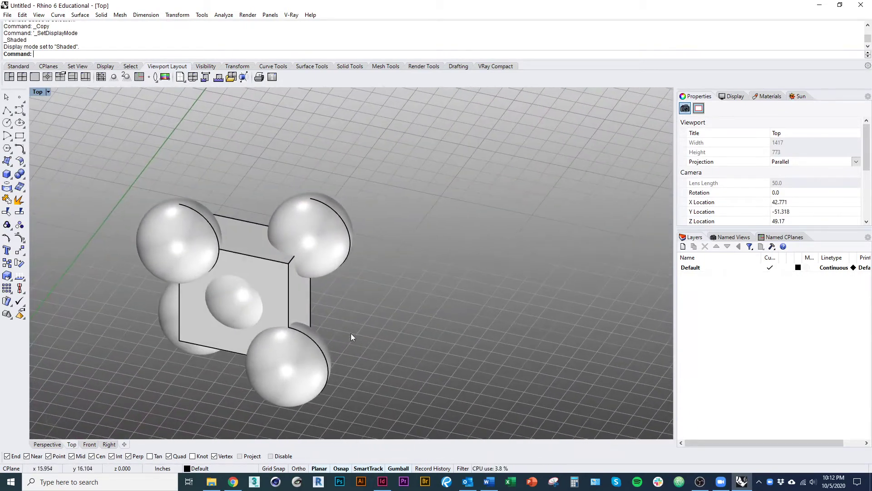
pyautogui.click(233, 317)
pyautogui.click(313, 250)
pyautogui.press('Delete')
pyautogui.click(298, 363)
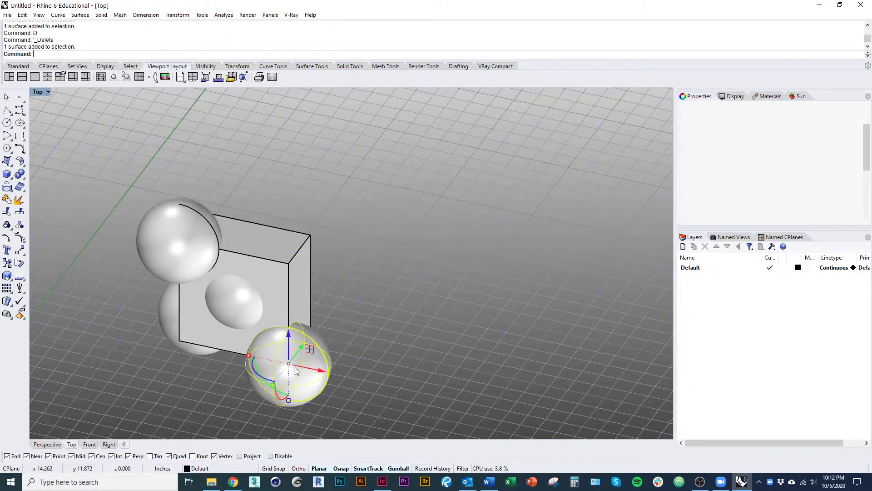
pyautogui.press('Delete')
pyautogui.hotkey('ctrl', 'z')
pyautogui.hotkey('ctrl', 'z')
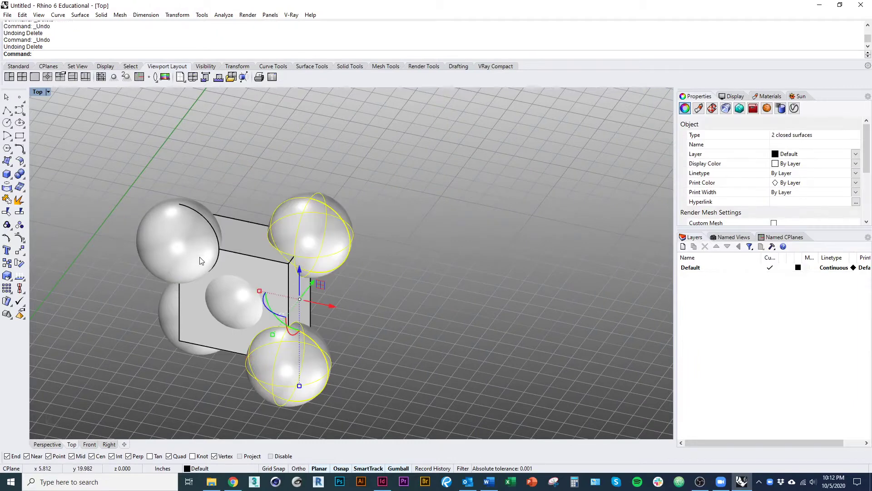
# Delete the four corner spheres, keeping only the sphere at the box's centre
pyautogui.press('d')
pyautogui.press('space')
pyautogui.click(200, 260)
pyautogui.press('d')
pyautogui.press('space')
pyautogui.click(173, 315)
pyautogui.press('d')
pyautogui.press('space')
# Move the centre sphere from the centroid to the midpoint of the box's upper right short edge, working in wireframe display
pyautogui.click(246, 312)
pyautogui.scroll(4, 238, 291)
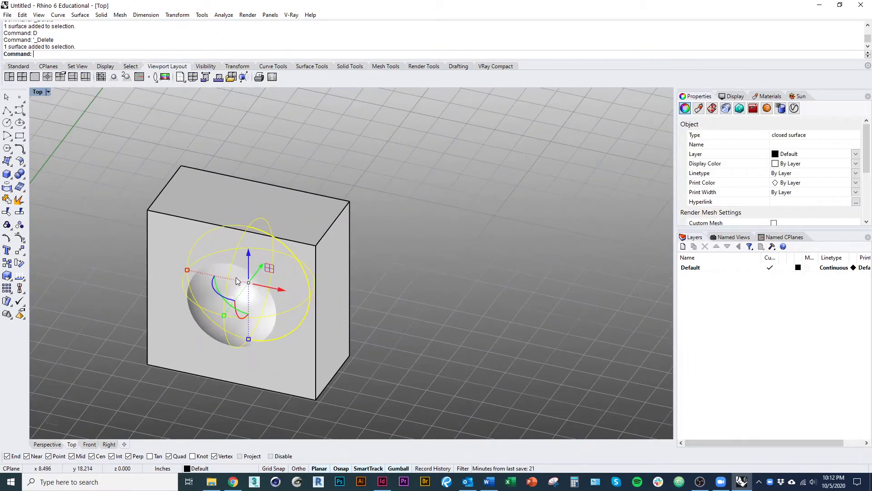
pyautogui.press('m')
pyautogui.press('space')
pyautogui.hotkey('ctrl', 'alt', 'w')
pyautogui.click(248, 282)
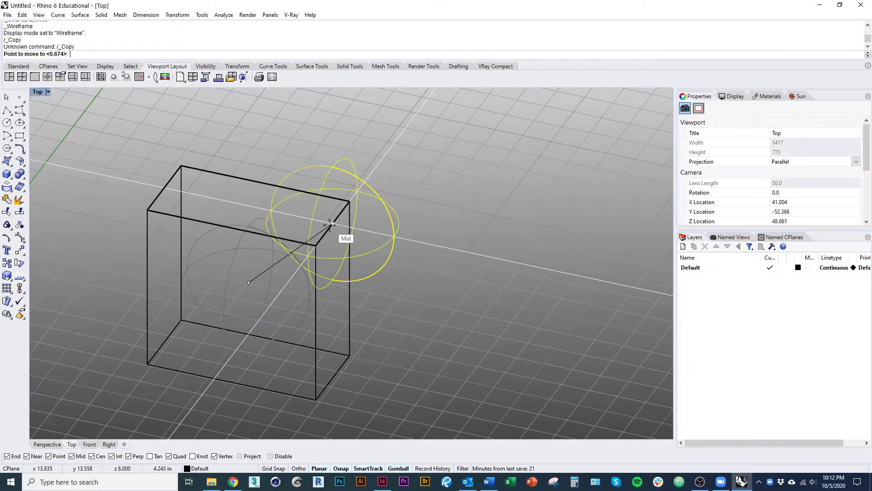
pyautogui.click(331, 224)
# Copy the sphere to the midpoints of the box's other three 3-inch edges and switch to shaded display
pyautogui.press('c')
pyautogui.press('space')
pyautogui.click(333, 223)
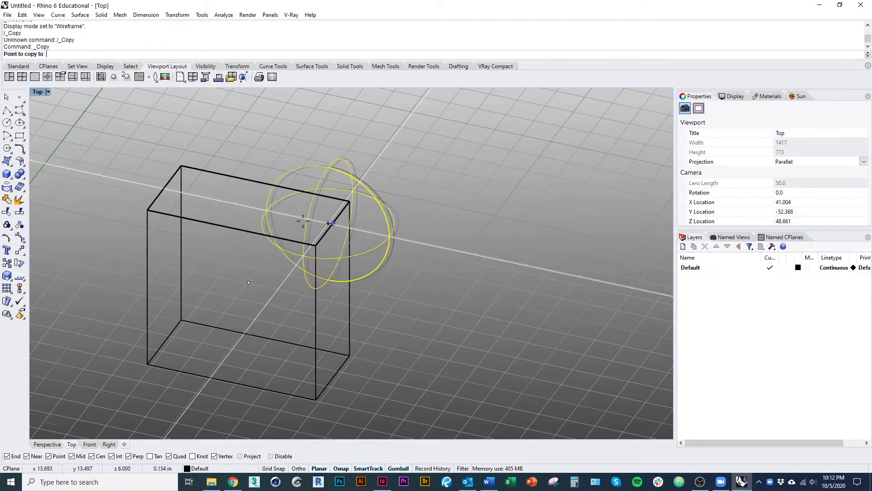
pyautogui.click(152, 360)
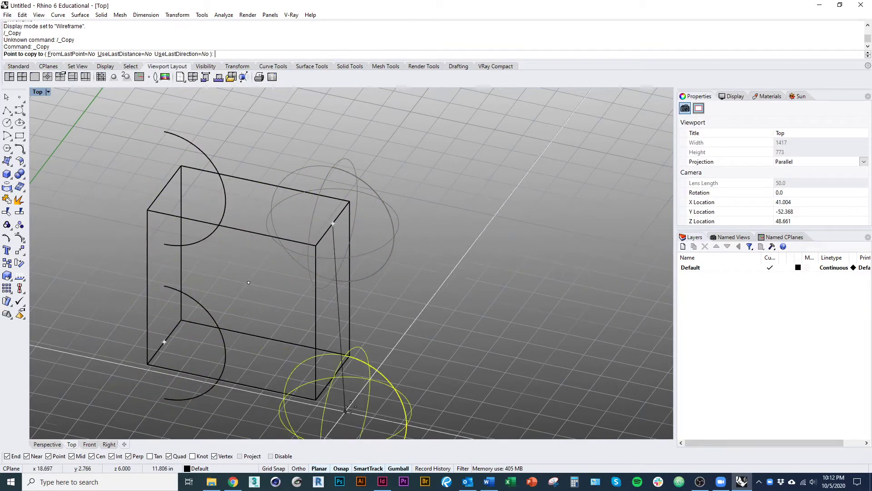
pyautogui.click(334, 380)
pyautogui.press('Return')
pyautogui.moveTo(424, 413); pyautogui.dragTo(416, 379, button='right')
pyautogui.hotkey('ctrl', 'alt', 's')
pyautogui.scroll(-4, 301, 370)
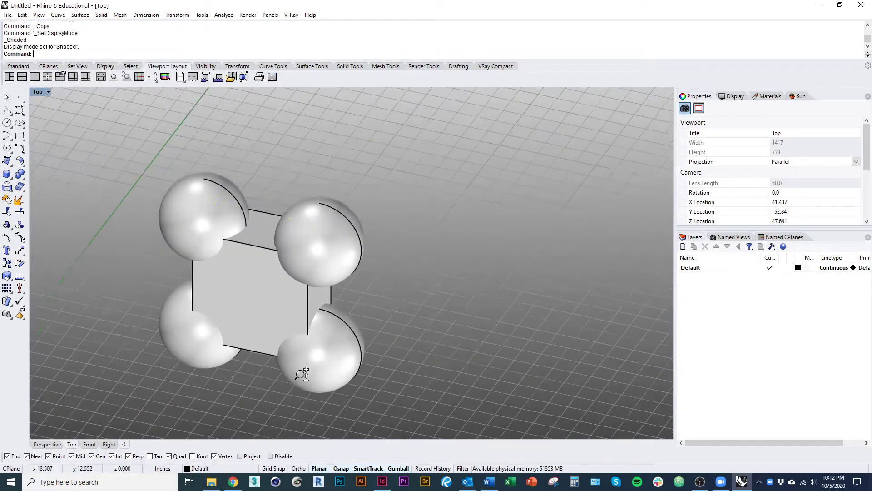
# Subtract the four edge-centred spheres from the box with BooleanDifference
pyautogui.click(250, 327)
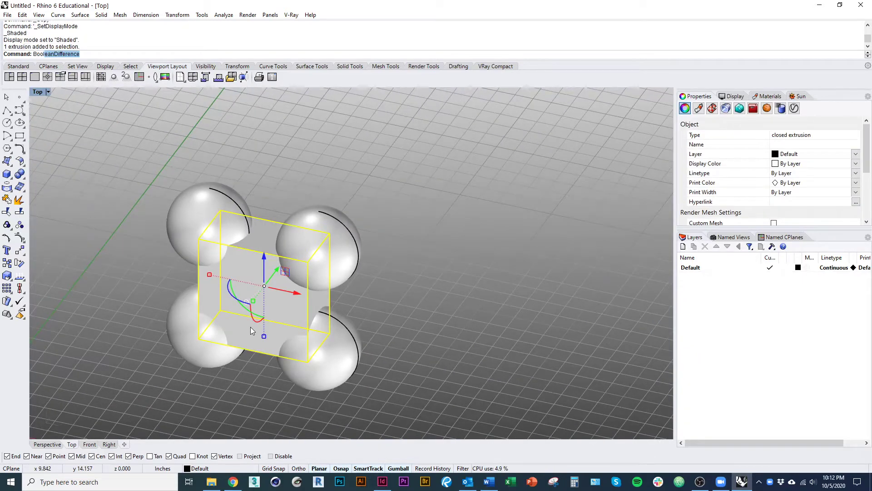
pyautogui.press('Return')
pyautogui.click(315, 385)
pyautogui.click(206, 349)
pyautogui.click(208, 213)
pyautogui.click(322, 236)
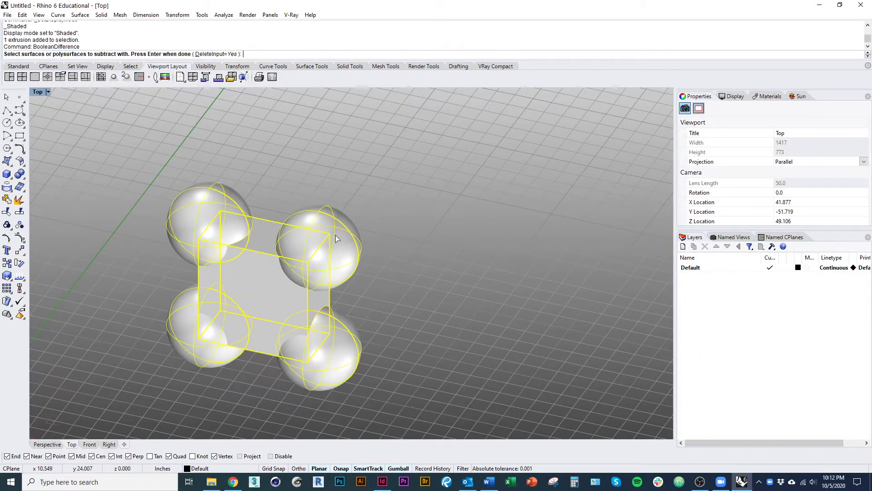
pyautogui.press('Return')
# Copy the carved block directly on top of itself, matching its bottom edge to the top edge
pyautogui.moveTo(363, 304); pyautogui.dragTo(329, 326, button='right')
pyautogui.click(260, 337)
pyautogui.write('co')
pyautogui.press('Return')
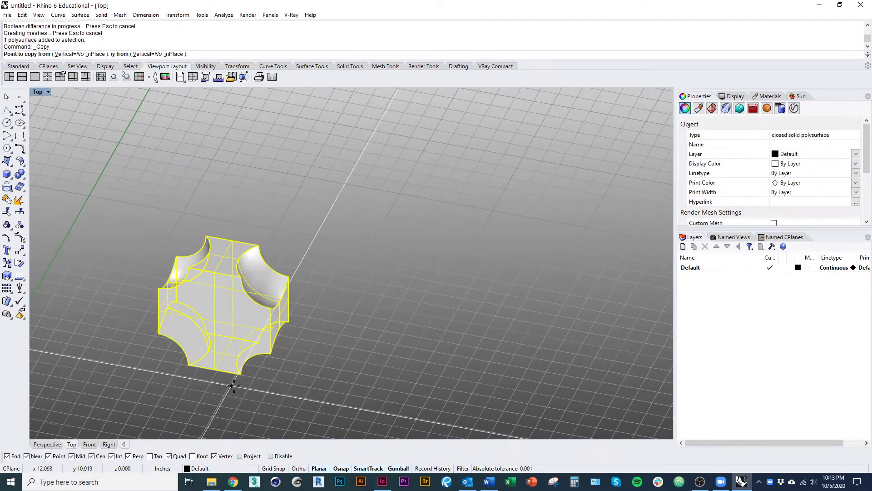
pyautogui.click(241, 374)
pyautogui.click(240, 278)
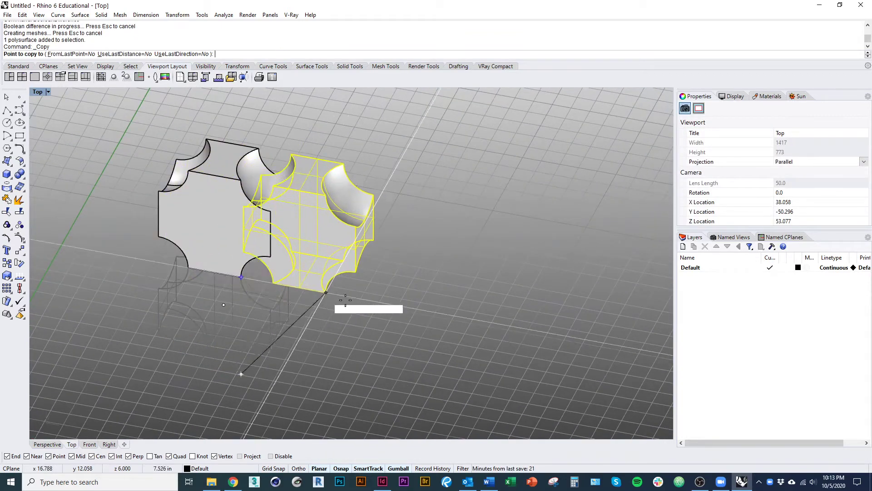
pyautogui.press('Return')
# Copy both stacked blocks sideways by one block width to form a two-by-two wall
pyautogui.keyDown('shift'); pyautogui.click(213, 247); pyautogui.keyUp('shift')
pyautogui.press('Return')
pyautogui.click(158, 236)
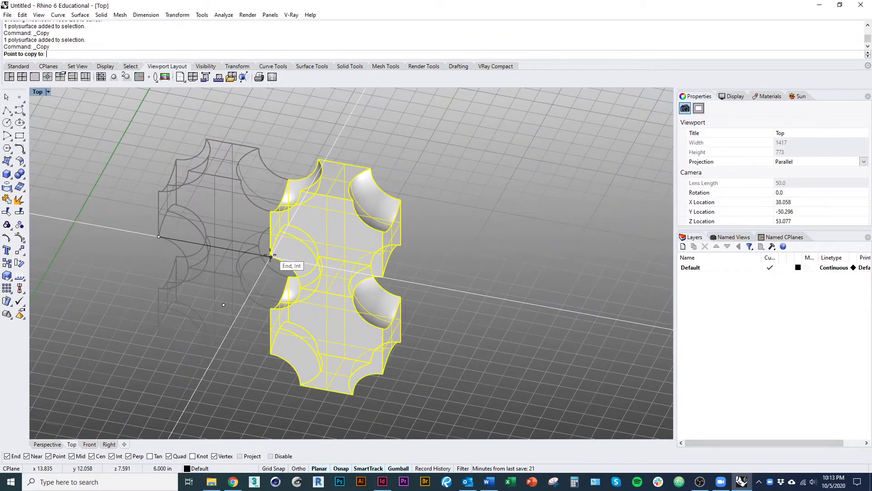
pyautogui.click(270, 254)
pyautogui.press('Return')
# Measure the volume of the wall's upper right block
pyautogui.click(278, 396)
pyautogui.moveTo(278, 396); pyautogui.dragTo(225, 318, button='right')
pyautogui.click(304, 276)
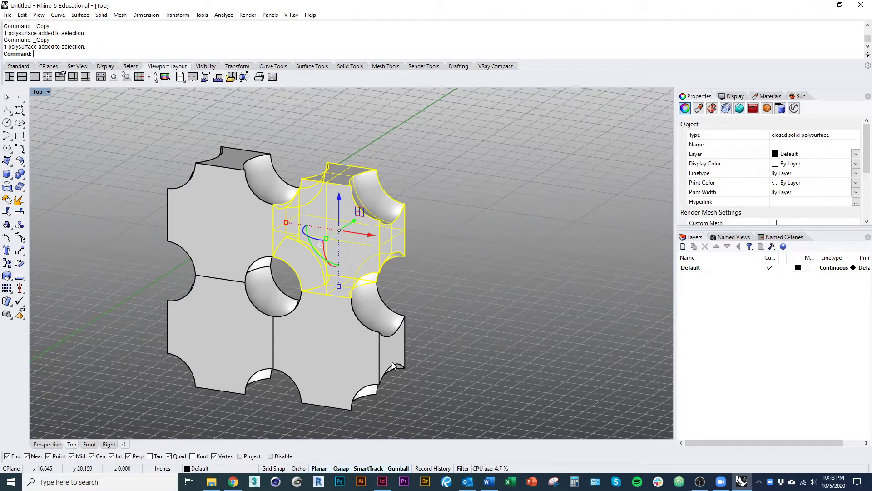
pyautogui.press('Return')
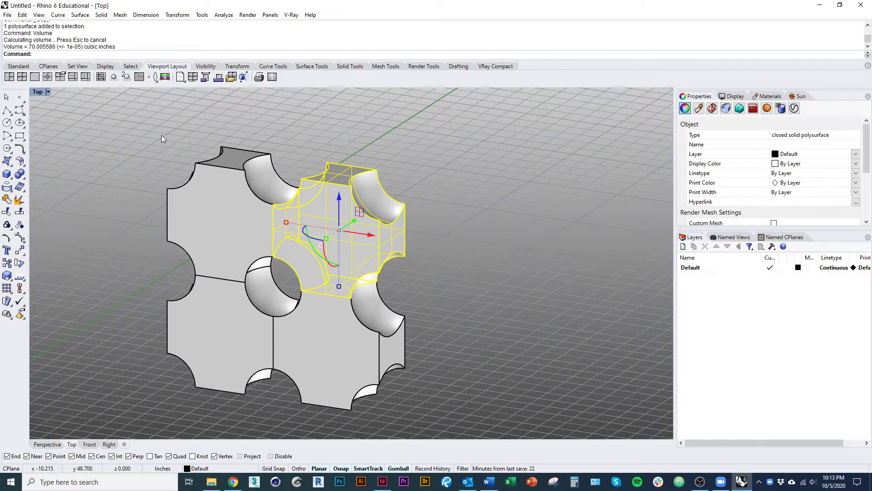
# Undo the block copies and the Boolean subtraction, and clear the selection
pyautogui.click(448, 315)
pyautogui.keyDown('ctrl'); pyautogui.keyDown('shift'); pyautogui.moveTo(448, 315); pyautogui.dragTo(416, 344, button='right'); pyautogui.keyUp('shift'); pyautogui.keyUp('ctrl')
pyautogui.hotkey('ctrl', 'z')
pyautogui.hotkey('ctrl', 'z')
pyautogui.hotkey('ctrl', 'z')
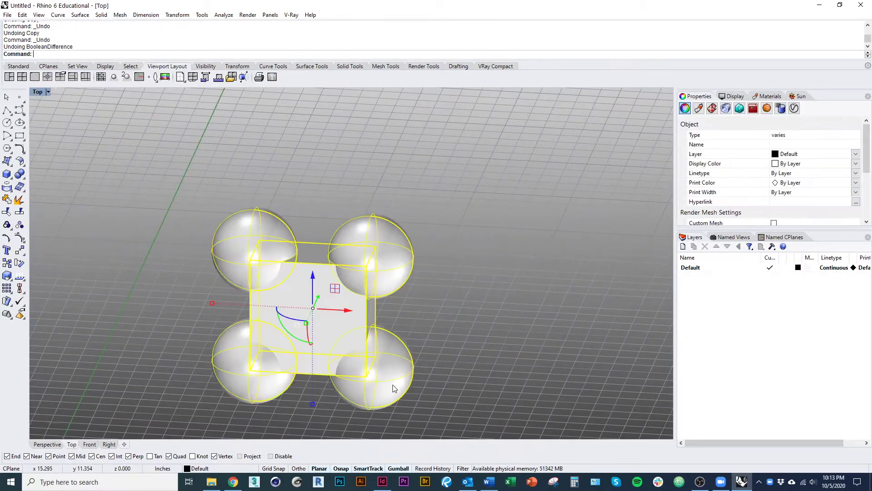
pyautogui.press('Escape')
# Undo the sphere copies and delete the remaining sphere on the box's upper right edge
pyautogui.keyDown('ctrl'); pyautogui.keyDown('shift'); pyautogui.moveTo(392, 384); pyautogui.dragTo(355, 367, button='right'); pyautogui.keyUp('shift'); pyautogui.keyUp('ctrl')
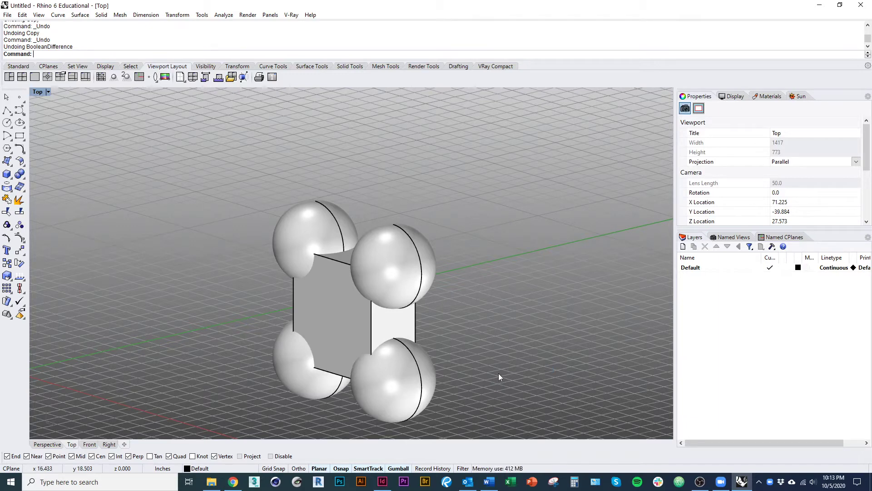
pyautogui.hotkey('ctrl', 'z')
pyautogui.moveTo(521, 365); pyautogui.dragTo(448, 359, button='right')
pyautogui.click(398, 248)
pyautogui.write('d')
pyautogui.press('Return')
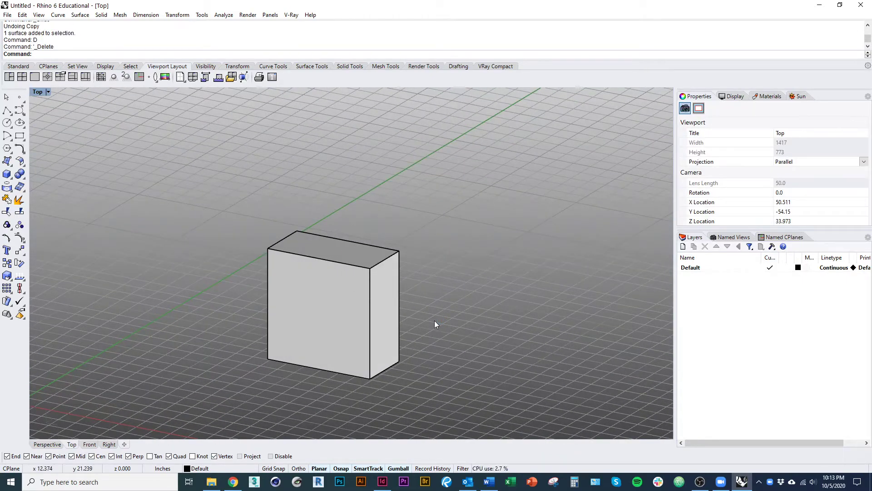
# Create a truncated cone centred on the box's front-left vertical edge, from the upper corner to the lower corner, wider at the bottom
pyautogui.click(12, 181)
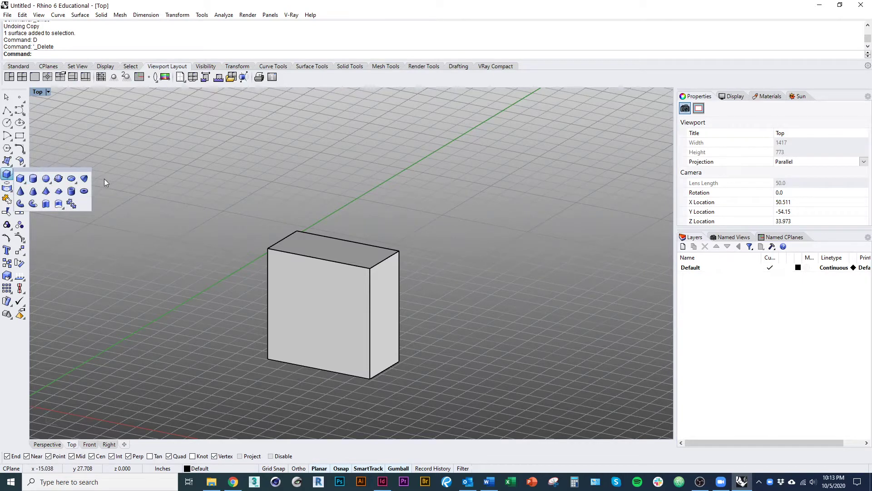
pyautogui.click(109, 254)
pyautogui.click(8, 178)
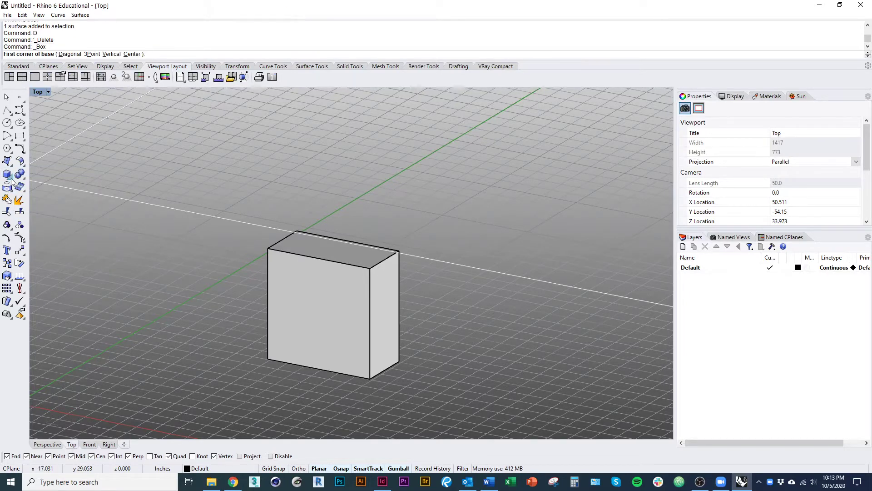
pyautogui.click(12, 181)
pyautogui.click(32, 191)
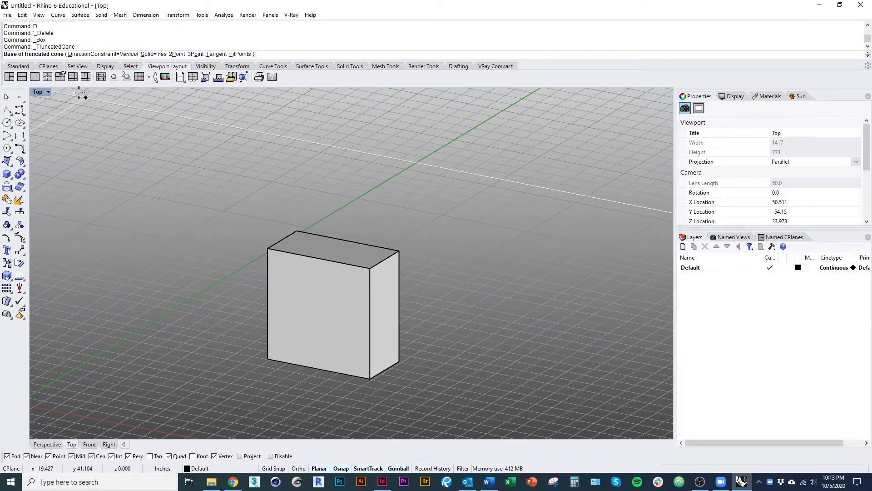
pyautogui.click(268, 249)
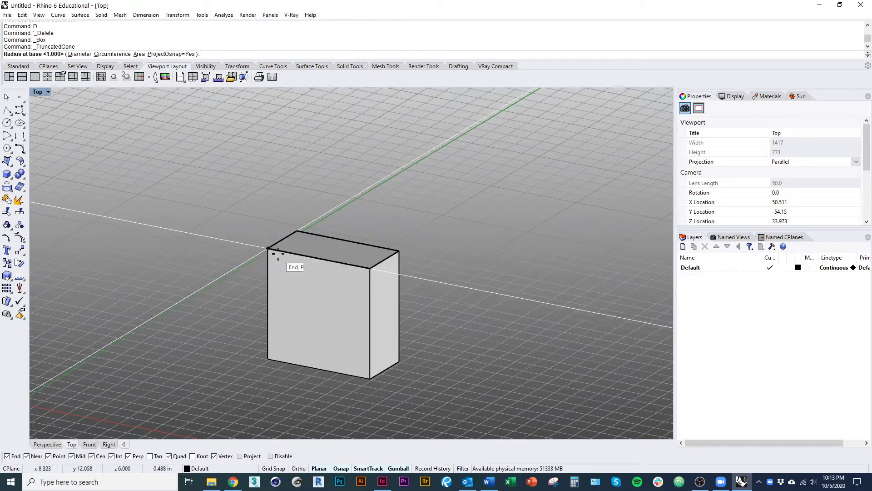
pyautogui.click(290, 249)
pyautogui.click(269, 359)
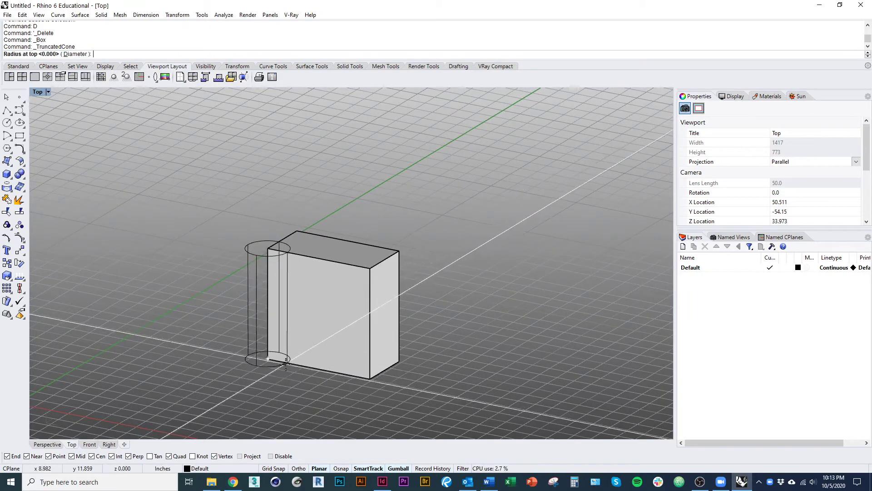
pyautogui.click(303, 367)
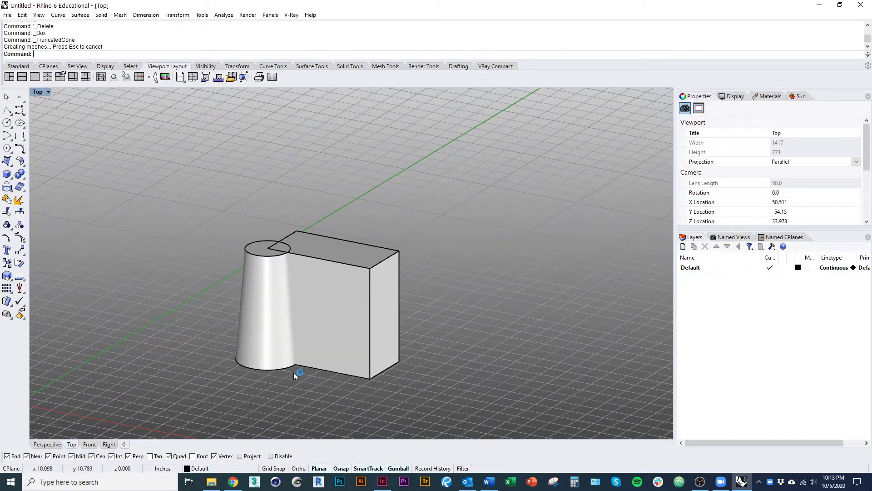
# Examine the truncated cone against the box's vertical edge from several angles
pyautogui.scroll(2, 294, 372)
pyautogui.click(274, 367)
pyautogui.moveTo(245, 284); pyautogui.dragTo(39, 253, button='right')
pyautogui.click(149, 228)
pyautogui.moveTo(149, 230); pyautogui.dragTo(225, 258, button='right')
pyautogui.click(263, 310)
pyautogui.keyDown('shift'); pyautogui.moveTo(263, 310); pyautogui.dragTo(261, 281, button='right'); pyautogui.keyUp('shift')
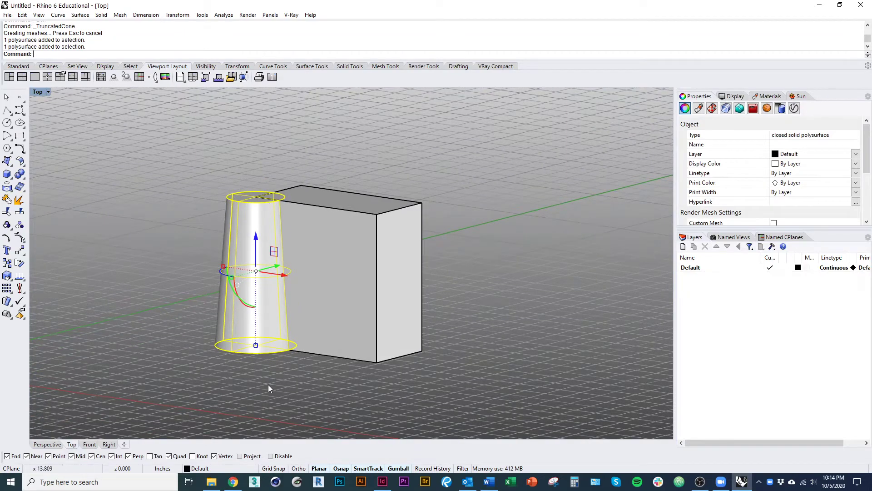
pyautogui.keyDown('shift'); pyautogui.moveTo(268, 386); pyautogui.dragTo(262, 410, button='right'); pyautogui.keyUp('shift')
pyautogui.click(186, 358)
pyautogui.moveTo(213, 314); pyautogui.dragTo(268, 350, button='right')
pyautogui.click(250, 335)
pyautogui.keyDown('shift'); pyautogui.moveTo(276, 380); pyautogui.dragTo(244, 415, button='right'); pyautogui.keyUp('shift')
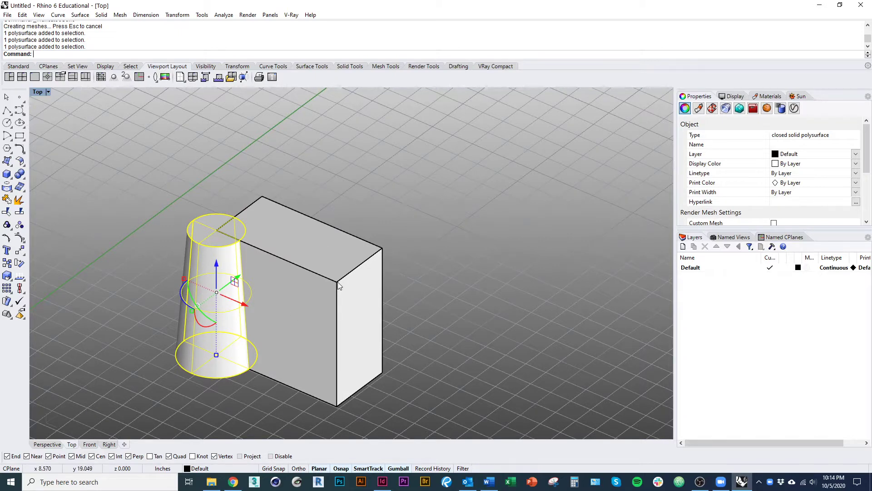
# Draw a both-sides line from the box's centre point perpendicular to its front face, spanning the full depth of the box
pyautogui.hotkey('ctrl', 'alt', 'w')
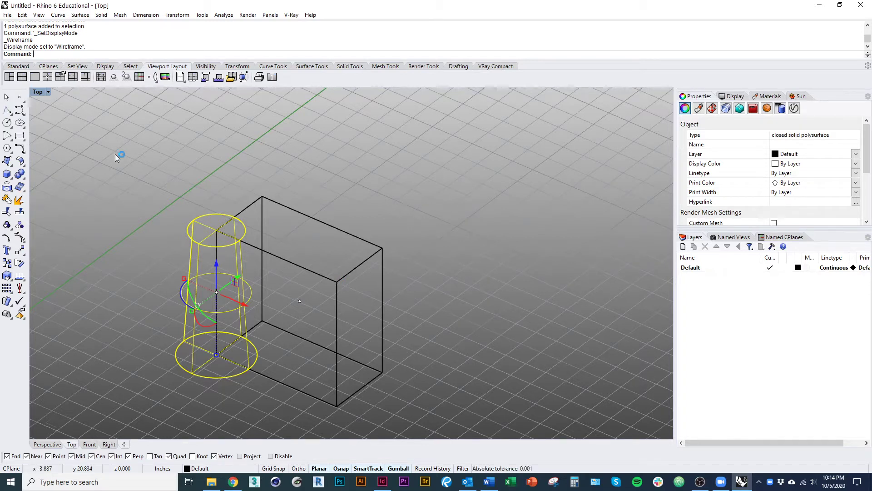
pyautogui.write('line')
pyautogui.press('Return')
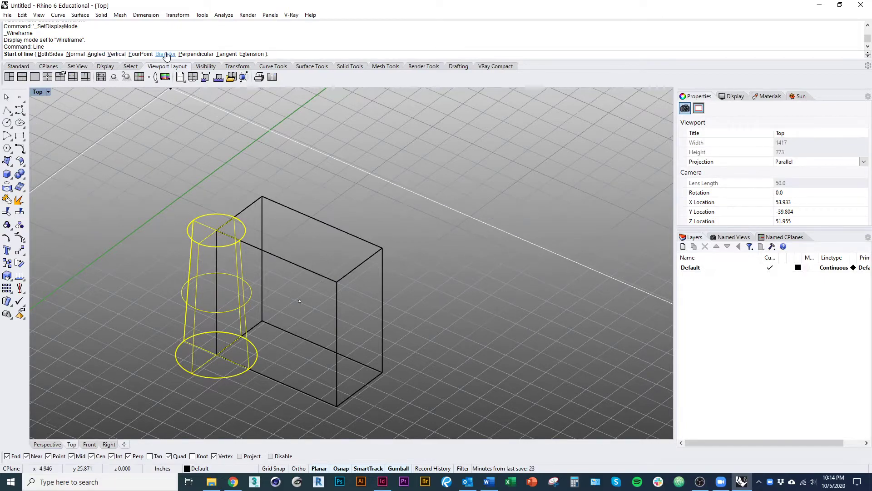
pyautogui.keyDown('ctrl'); pyautogui.keyDown('shift'); pyautogui.moveTo(390, 264); pyautogui.dragTo(399, 289, button='right'); pyautogui.keyUp('shift'); pyautogui.keyUp('ctrl')
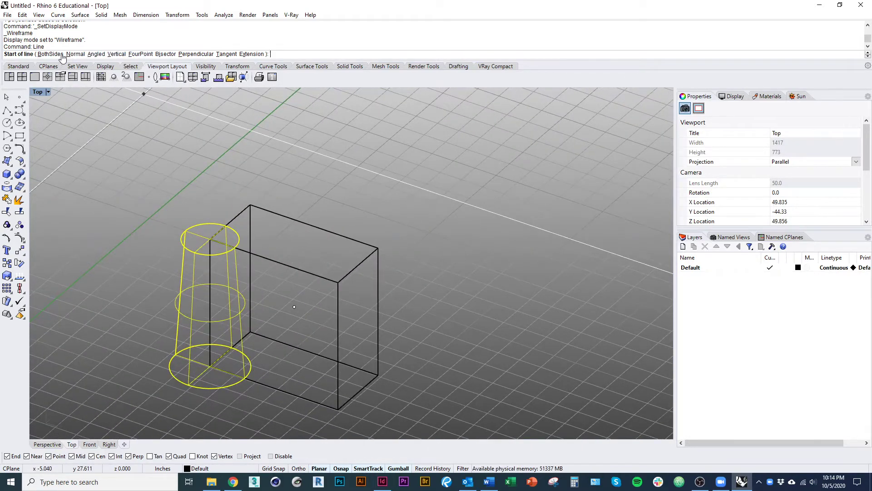
pyautogui.click(61, 54)
pyautogui.click(295, 307)
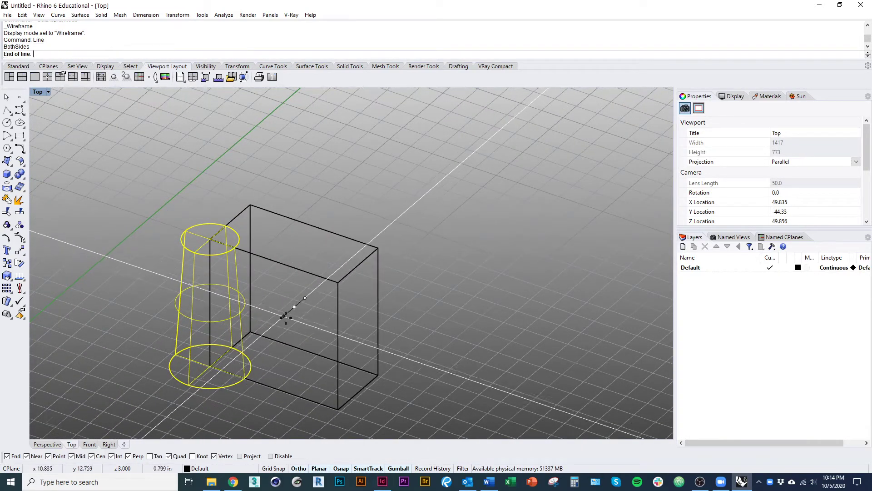
pyautogui.keyDown('shift'); pyautogui.click(340, 332); pyautogui.keyUp('shift')
pyautogui.click(394, 366)
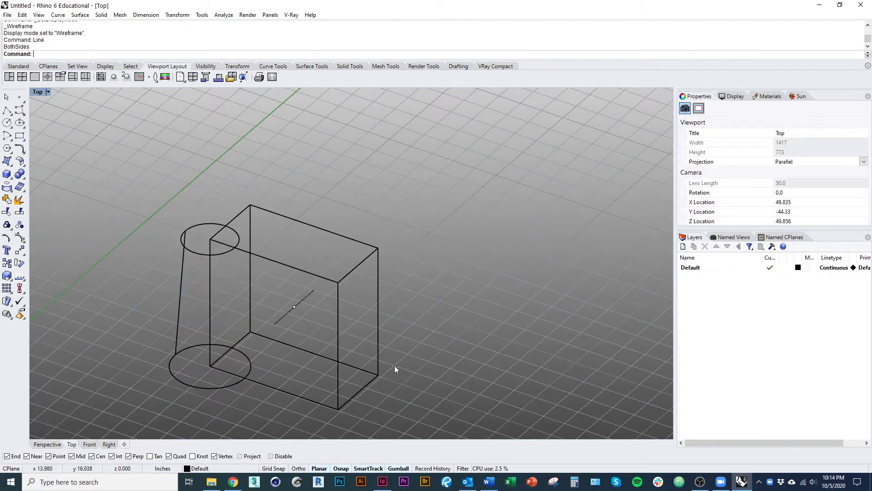
pyautogui.keyDown('ctrl'); pyautogui.keyDown('shift'); pyautogui.moveTo(395, 365); pyautogui.dragTo(307, 323, button='right'); pyautogui.keyUp('shift'); pyautogui.keyUp('ctrl')
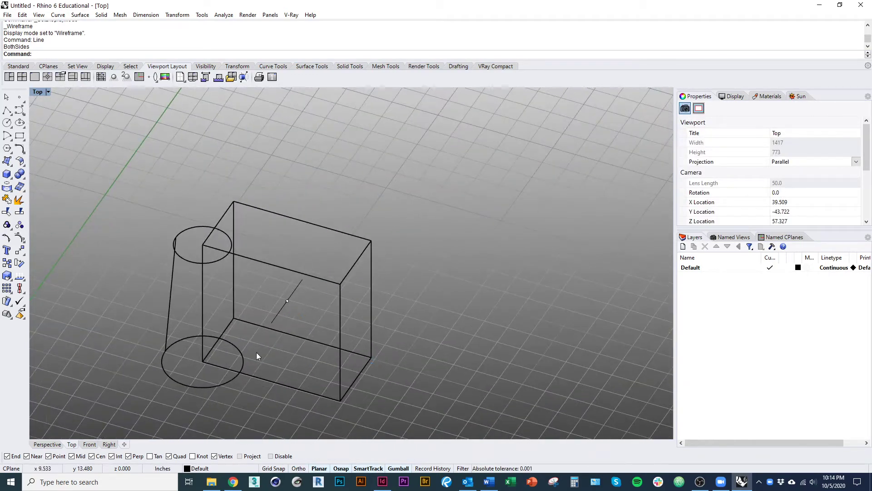
# Start a Rotate3D of the truncated cone, using the two ends of the box's centre line as the rotation axis
pyautogui.hotkey('ctrl', 'alt', 's')
pyautogui.moveTo(190, 383); pyautogui.dragTo(211, 338, button='right')
pyautogui.click(211, 337)
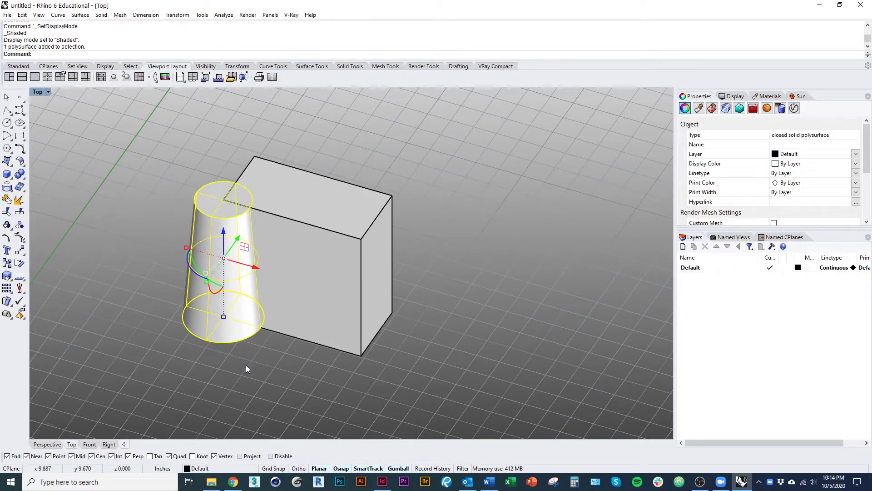
pyautogui.write('Rotate3D')
pyautogui.press('Return')
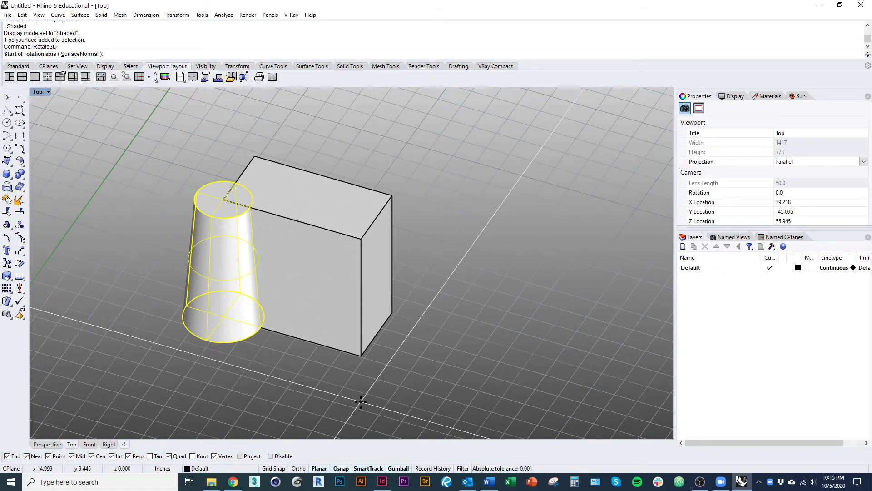
pyautogui.scroll(-15, 337, 338)
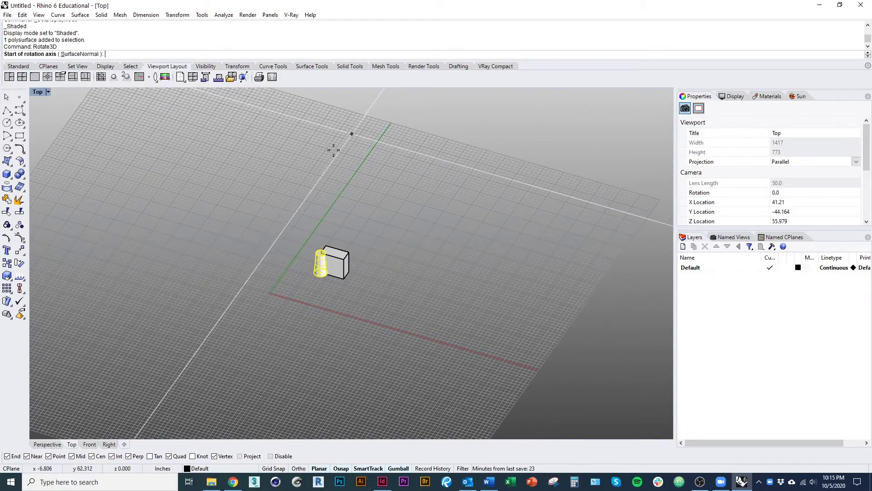
pyautogui.scroll(15, 350, 201)
pyautogui.hotkey('ctrl', 'alt', 'w')
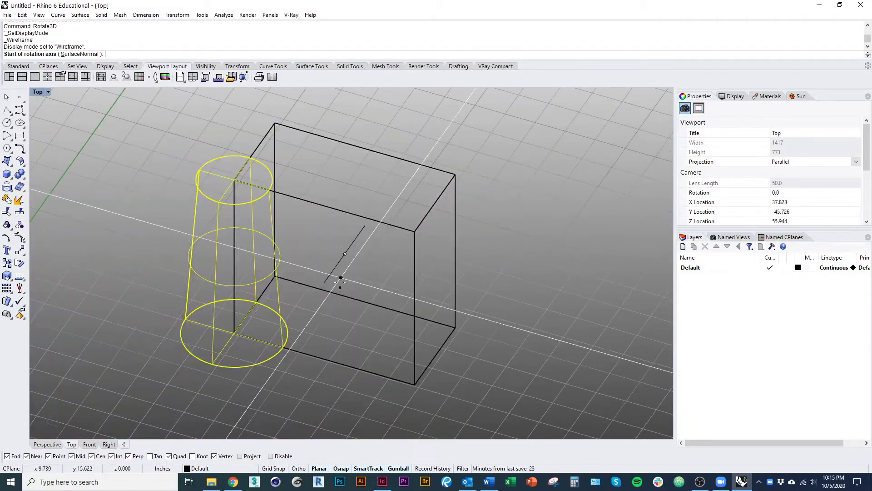
pyautogui.keyDown('ctrl'); pyautogui.keyDown('shift'); pyautogui.moveTo(366, 308); pyautogui.dragTo(369, 281, button='right'); pyautogui.keyUp('shift'); pyautogui.keyUp('ctrl')
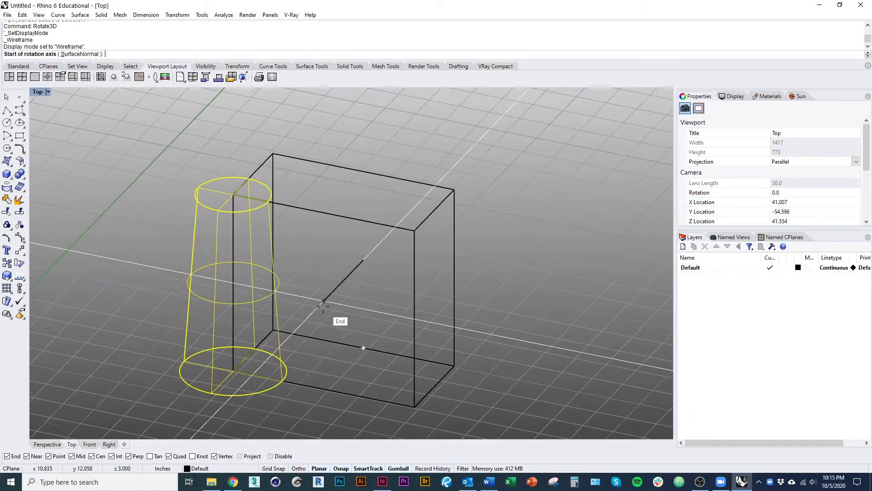
pyautogui.click(323, 302)
pyautogui.click(363, 263)
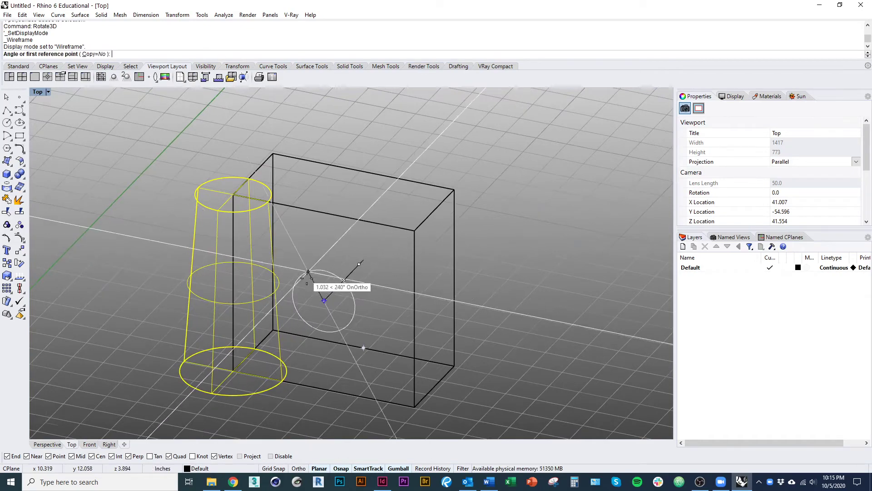
# Rotate a copy of the cone 90 degrees about the centre line so it lies along the box's upper front edge
pyautogui.scroll(-5, 304, 275)
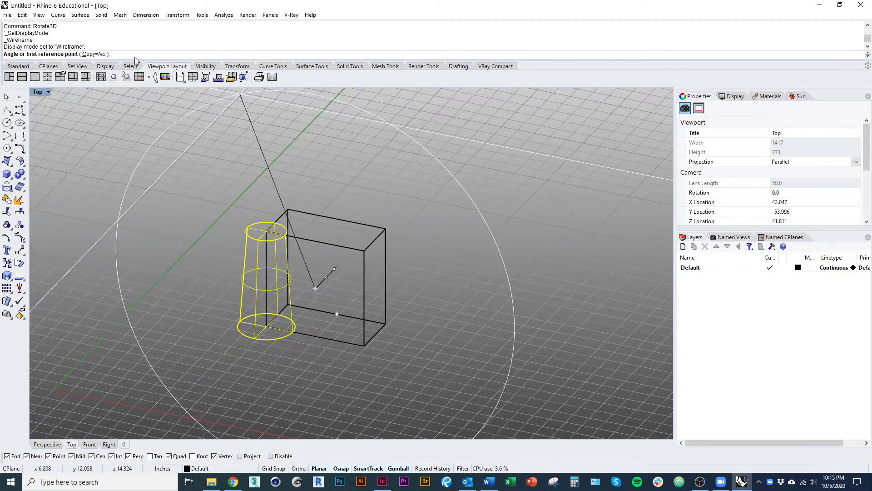
pyautogui.click(92, 54)
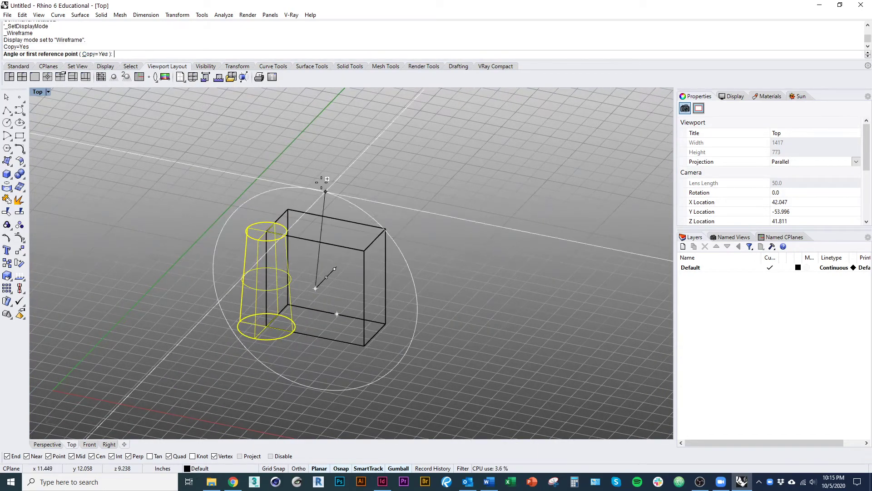
pyautogui.click(315, 143)
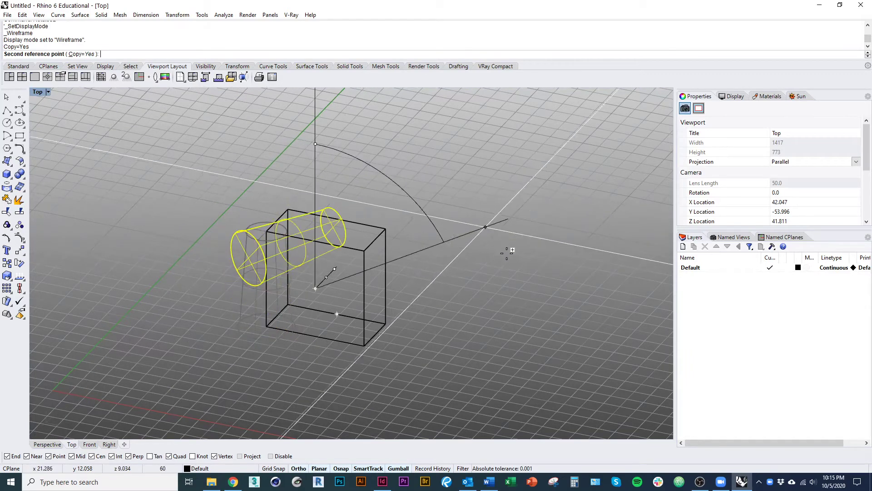
pyautogui.keyDown('shift'); pyautogui.click(494, 348); pyautogui.keyUp('shift')
pyautogui.click(459, 379)
pyautogui.moveTo(353, 369); pyautogui.dragTo(286, 364, button='right')
# Mirror both front cones to the rear of the box across the plane through the midpoint of its short upper edge
pyautogui.click(42, 95)
pyautogui.click(78, 73)
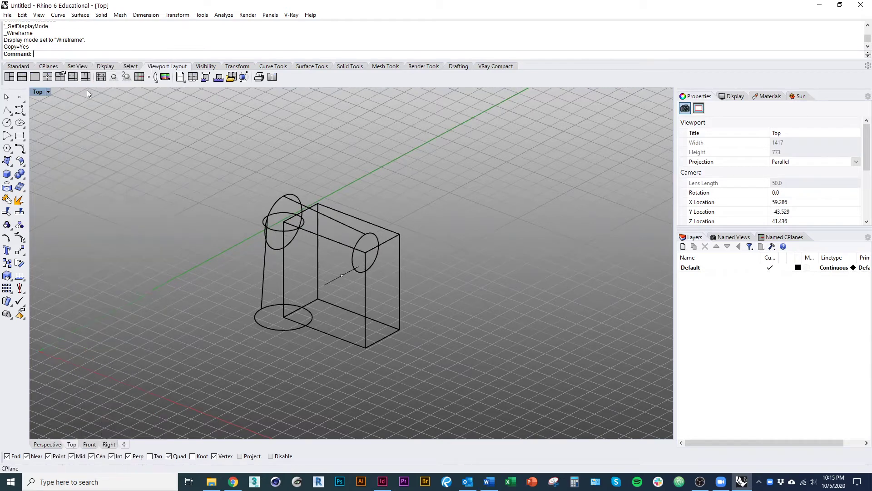
pyautogui.scroll(3, 241, 254)
pyautogui.click(253, 265)
pyautogui.keyDown('shift'); pyautogui.click(198, 318); pyautogui.keyUp('shift')
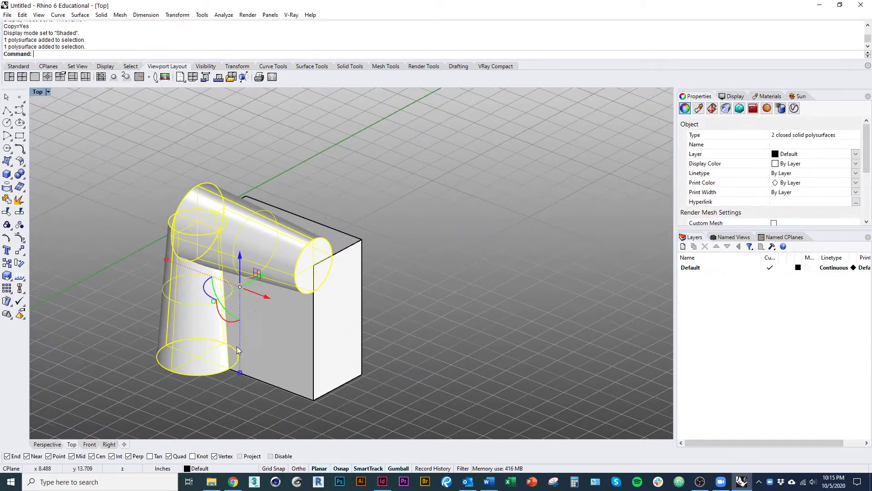
pyautogui.keyDown('shift'); pyautogui.moveTo(236, 346); pyautogui.dragTo(228, 324, button='right'); pyautogui.keyUp('shift')
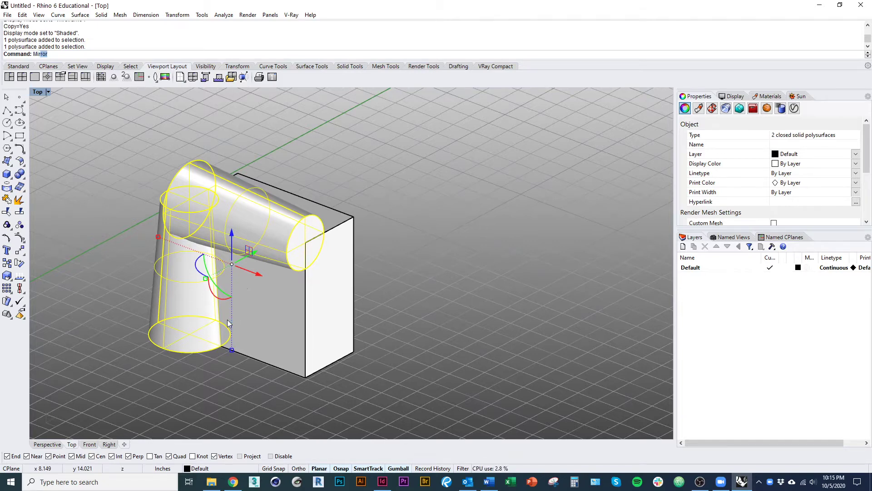
pyautogui.press('Return')
pyautogui.click(334, 222)
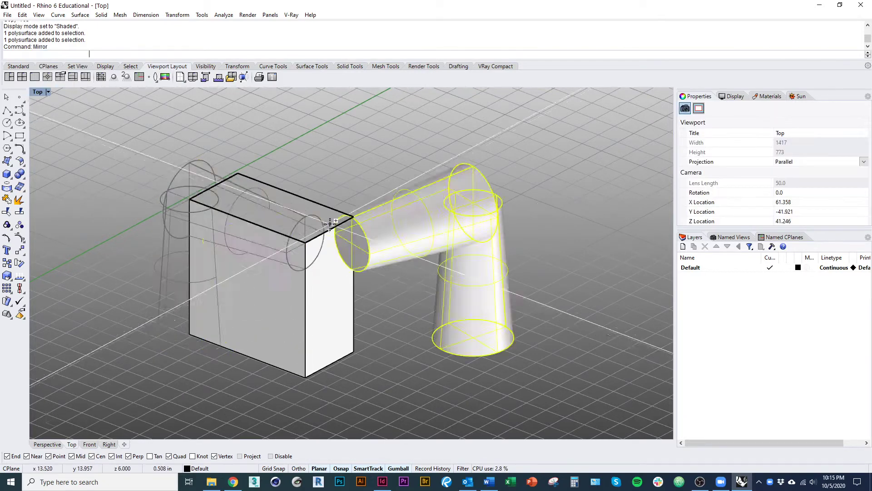
pyautogui.click(495, 298)
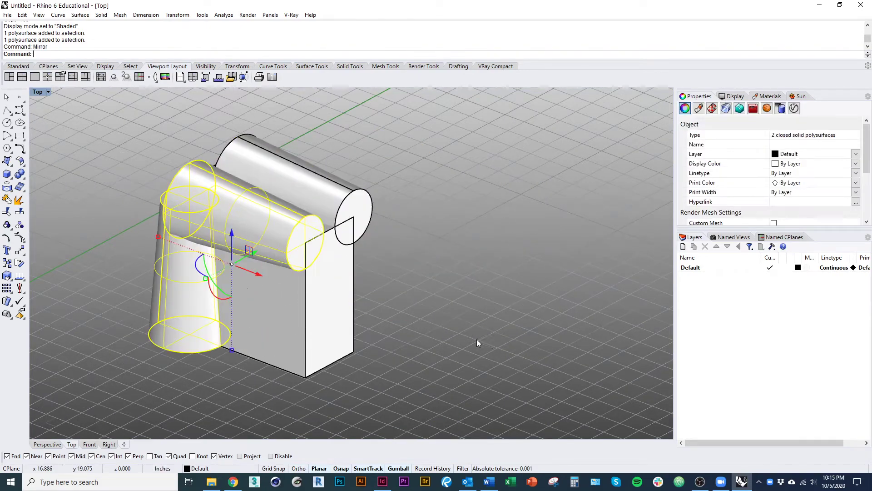
# Rotate a copy of the two rear cones 180 degrees about the box's centre line and delete the unrotated rear pair
pyautogui.moveTo(417, 302); pyautogui.dragTo(417, 368, button='right')
pyautogui.click(354, 269)
pyautogui.keyDown('ctrl'); pyautogui.keyDown('shift'); pyautogui.moveTo(477, 348); pyautogui.dragTo(360, 319, button='right'); pyautogui.keyUp('shift'); pyautogui.keyUp('ctrl')
pyautogui.keyDown('shift'); pyautogui.click(486, 399); pyautogui.keyUp('shift')
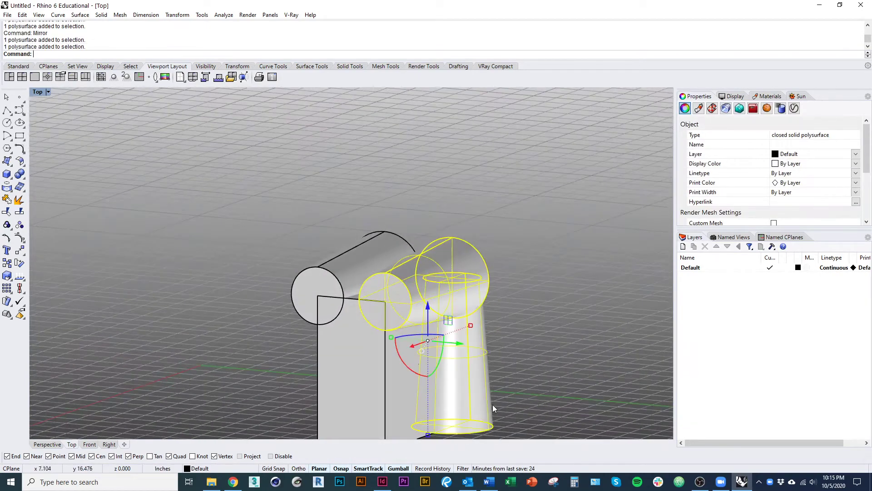
pyautogui.moveTo(455, 382); pyautogui.dragTo(340, 321, button='right')
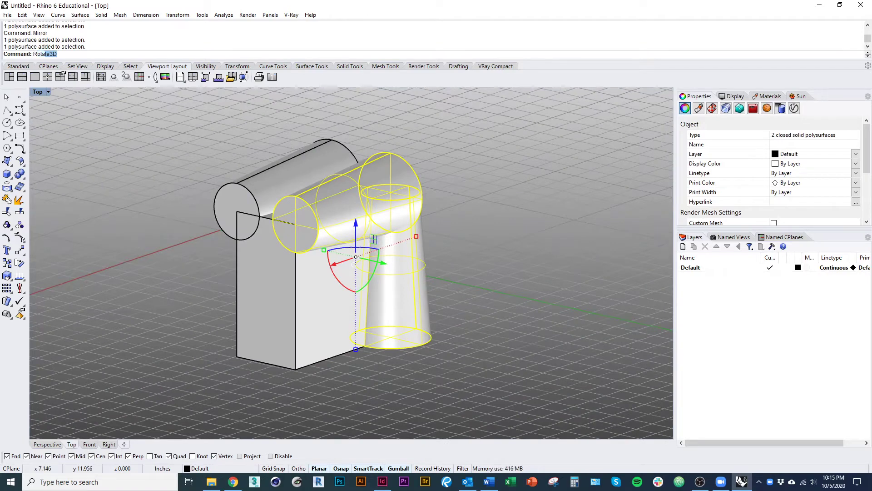
pyautogui.press('Return')
pyautogui.hotkey('ctrl', 'alt', 'w')
pyautogui.click(343, 281)
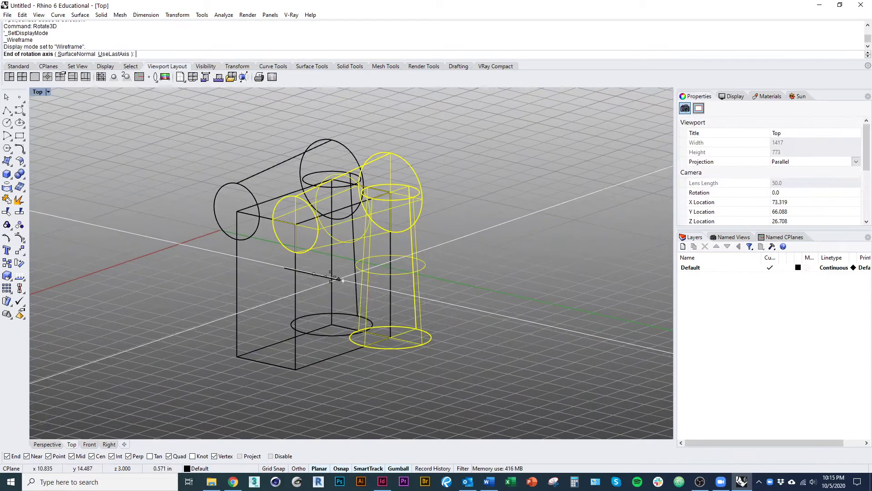
pyautogui.click(284, 268)
pyautogui.click(343, 94)
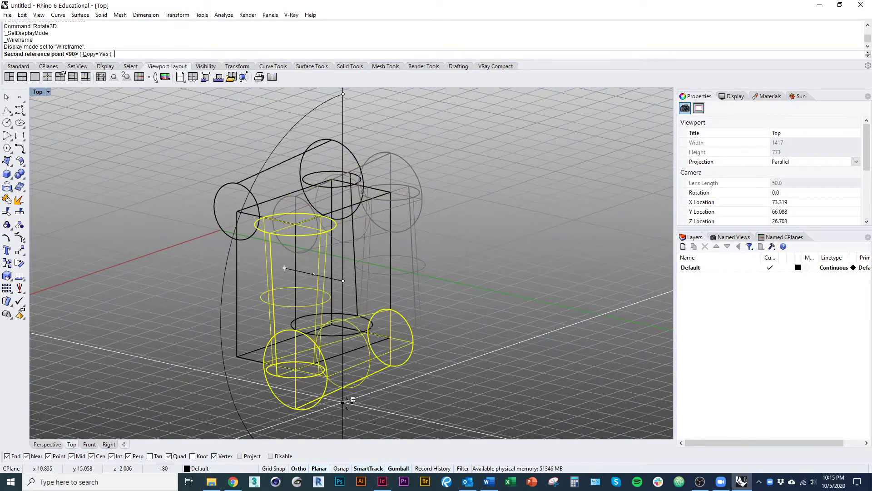
pyautogui.click(343, 403)
pyautogui.write('e')
pyautogui.press('Return')
# Subtract all four truncated cones from the box with BooleanDifference
pyautogui.moveTo(418, 298)
pyautogui.mouseDown(button='right')
pyautogui.moveTo(380, 331)
pyautogui.moveTo(346, 298)
pyautogui.moveTo(431, 303)
pyautogui.moveTo(471, 317)
pyautogui.moveTo(348, 322)
pyautogui.moveTo(356, 426)
pyautogui.moveTo(286, 311)
pyautogui.moveTo(299, 344)
pyautogui.moveTo(282, 319)
pyautogui.moveTo(317, 332)
pyautogui.mouseUp(button='right')
pyautogui.hotkey('ctrl', 'alt', 's')
pyautogui.scroll(-4, 347, 298)
pyautogui.click(266, 296)
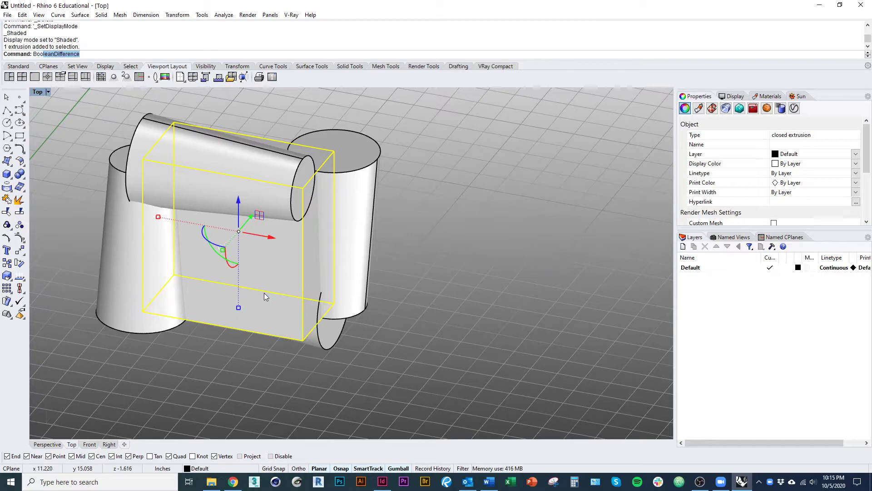
pyautogui.press('Return')
pyautogui.click(152, 249)
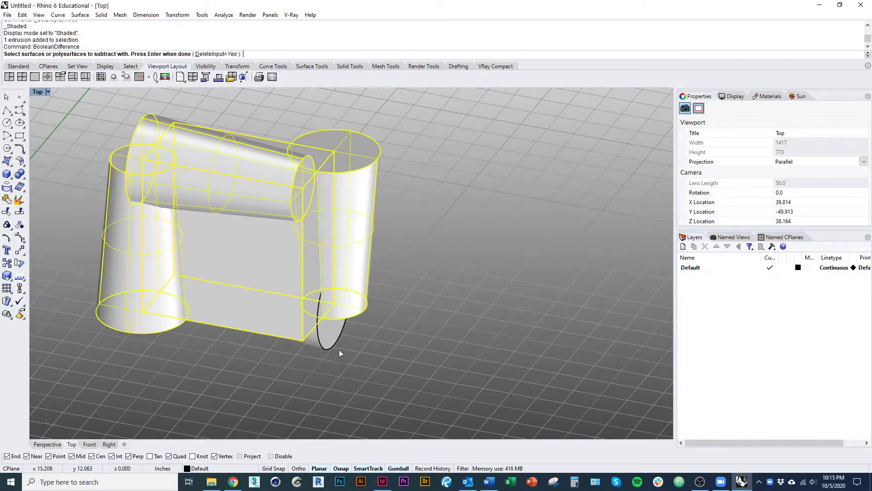
pyautogui.press('Return')
pyautogui.click(342, 379)
pyautogui.keyDown('ctrl'); pyautogui.keyDown('shift'); pyautogui.moveTo(340, 377); pyautogui.dragTo(292, 374, button='right'); pyautogui.keyUp('shift'); pyautogui.keyUp('ctrl')
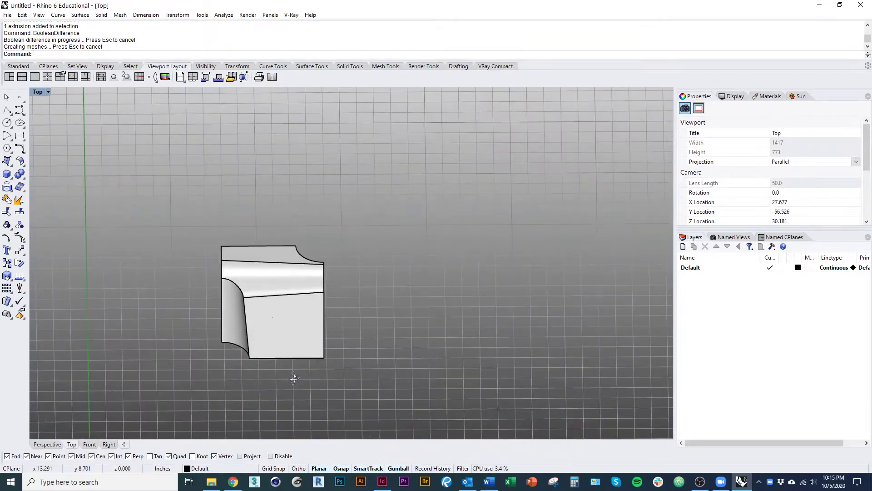
pyautogui.click(301, 348)
pyautogui.moveTo(301, 344); pyautogui.dragTo(253, 337, button='right')
pyautogui.moveTo(257, 297); pyautogui.dragTo(494, 301)
pyautogui.moveTo(474, 311); pyautogui.dragTo(312, 305, button='right')
pyautogui.hotkey('ctrl', 'z')
# Place a copy of the carved block beside the original along the red axis, leaving a gap between them
pyautogui.moveTo(180, 342); pyautogui.dragTo(279, 351, button='right')
pyautogui.keyDown('alt'); pyautogui.moveTo(230, 295); pyautogui.dragTo(466, 308); pyautogui.keyUp('alt')
pyautogui.click(464, 396)
# Copy the second block 6 inches straight up, from its lower front corner, so the copy stacks on top of it
pyautogui.moveTo(460, 385); pyautogui.dragTo(400, 304, button='right')
pyautogui.click(399, 304)
pyautogui.write('co')
pyautogui.press('Return')
pyautogui.scroll(5, 383, 333)
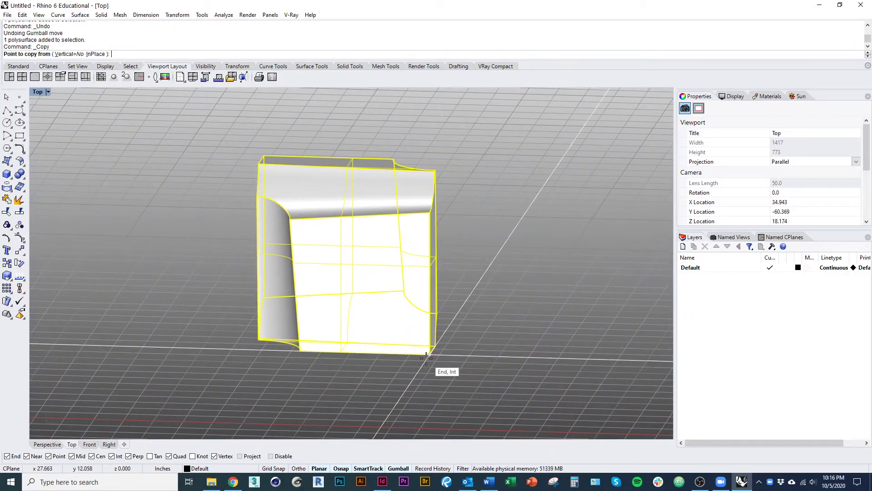
pyautogui.click(427, 358)
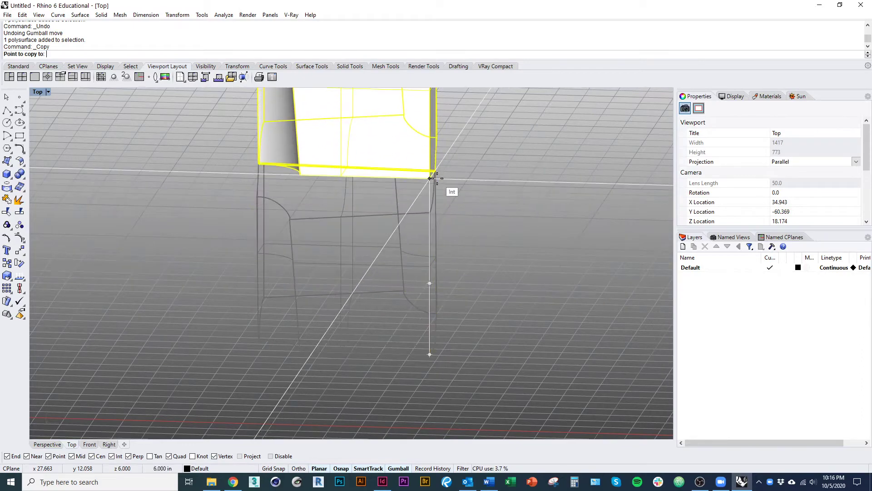
pyautogui.click(439, 172)
pyautogui.moveTo(458, 240); pyautogui.dragTo(454, 350, button='right')
pyautogui.rightClick(459, 310)
pyautogui.click(460, 310)
pyautogui.click(333, 252)
pyautogui.moveTo(324, 229); pyautogui.dragTo(416, 239)
pyautogui.moveTo(352, 229); pyautogui.dragTo(389, 189)
pyautogui.click(461, 282)
pyautogui.moveTo(464, 297); pyautogui.dragTo(493, 319, button='right')
pyautogui.click(312, 265)
pyautogui.hotkey('ctrl', 'z')
pyautogui.hotkey('ctrl', 'z')
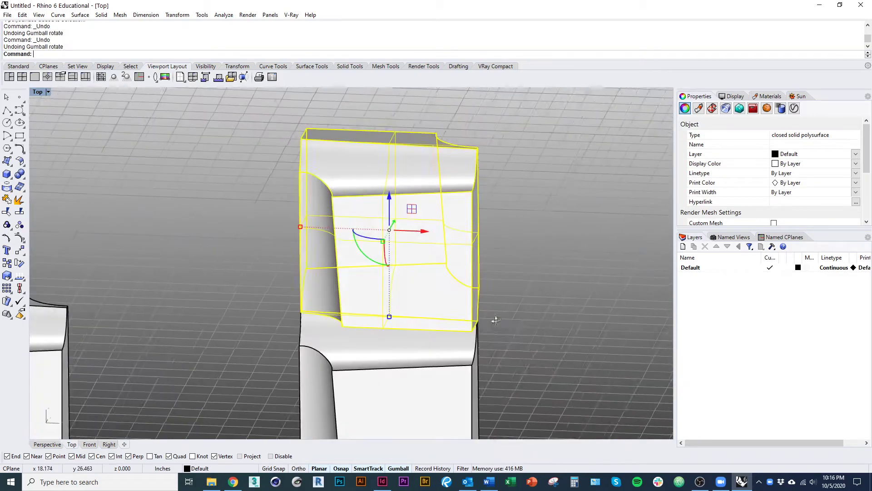
# Rotate the stacked upper block half a turn about its vertical axis
pyautogui.moveTo(396, 271); pyautogui.dragTo(393, 344, button='right')
pyautogui.moveTo(393, 347); pyautogui.dragTo(427, 267)
pyautogui.click(509, 334)
pyautogui.moveTo(508, 340); pyautogui.dragTo(289, 233, button='right')
# Copy the upper block one block width sideways, corner to corner, so the copy sits directly beside it
pyautogui.moveTo(294, 305); pyautogui.dragTo(395, 309, button='right')
pyautogui.click(372, 278)
pyautogui.scroll(-3, 301, 279)
pyautogui.rightClick(400, 312)
pyautogui.click(411, 276)
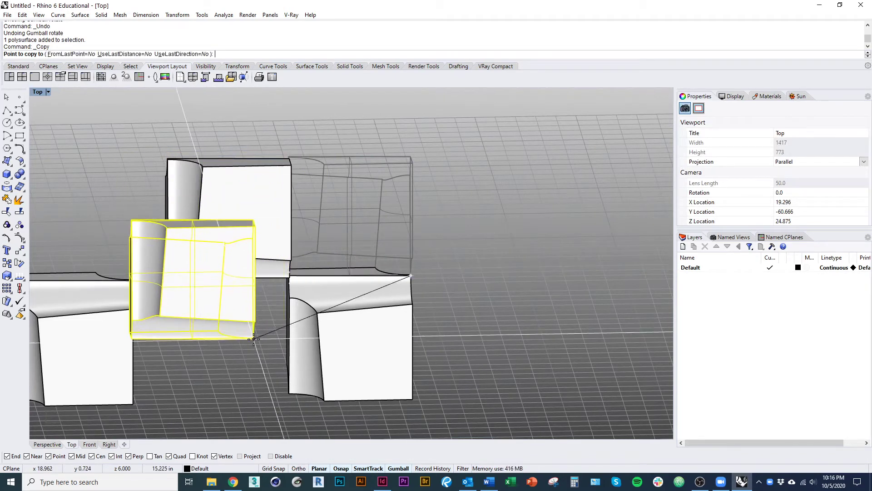
pyautogui.click(289, 276)
pyautogui.press('Return')
# Rotate the new side copy so its carved vertical edge faces the neighbouring upper block
pyautogui.moveTo(217, 253); pyautogui.dragTo(330, 251)
pyautogui.click(456, 304)
pyautogui.keyDown('ctrl'); pyautogui.keyDown('shift'); pyautogui.moveTo(456, 305); pyautogui.dragTo(273, 275, button='right'); pyautogui.keyUp('shift'); pyautogui.keyUp('ctrl')
# Turn the outer upper block again so its horizontal cone cut runs along its upper edge
pyautogui.keyDown('ctrl'); pyautogui.keyDown('shift'); pyautogui.moveTo(278, 389); pyautogui.dragTo(244, 257, button='right'); pyautogui.keyUp('shift'); pyautogui.keyUp('ctrl')
pyautogui.click(180, 249)
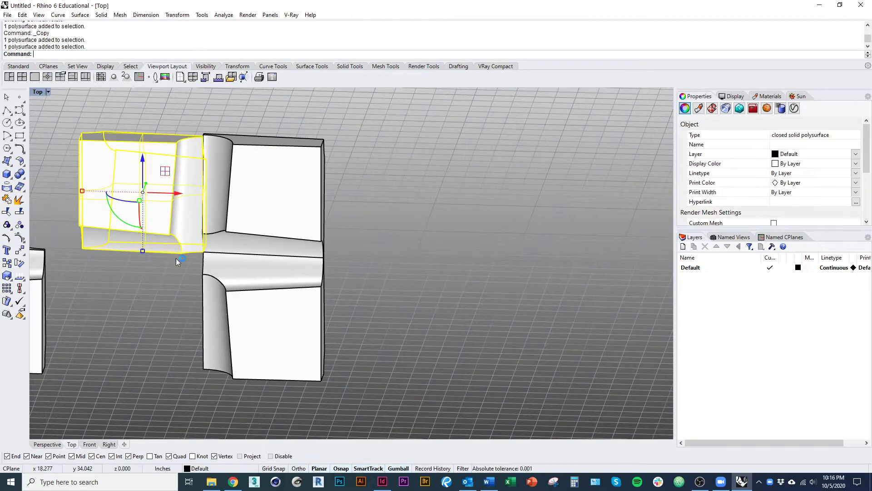
pyautogui.keyDown('ctrl'); pyautogui.keyDown('shift'); pyautogui.moveTo(176, 258); pyautogui.dragTo(138, 314, button='right'); pyautogui.keyUp('shift'); pyautogui.keyUp('ctrl')
pyautogui.keyDown('shift'); pyautogui.moveTo(136, 312); pyautogui.dragTo(177, 231); pyautogui.keyUp('shift')
pyautogui.click(277, 191)
pyautogui.moveTo(279, 191)
pyautogui.keyDown('ctrl'); pyautogui.keyDown('shift'); pyautogui.mouseDown(button='right')
pyautogui.moveTo(292, 217)
pyautogui.moveTo(245, 208)
pyautogui.moveTo(236, 138)
pyautogui.moveTo(249, 189)
pyautogui.mouseUp(button='right'); pyautogui.keyUp('shift'); pyautogui.keyUp('ctrl')
# Switch the viewport to rendered display and examine how the cone cuts of the stacked blocks meet from several angles
pyautogui.hotkey('ctrl', 'alt', 'r')
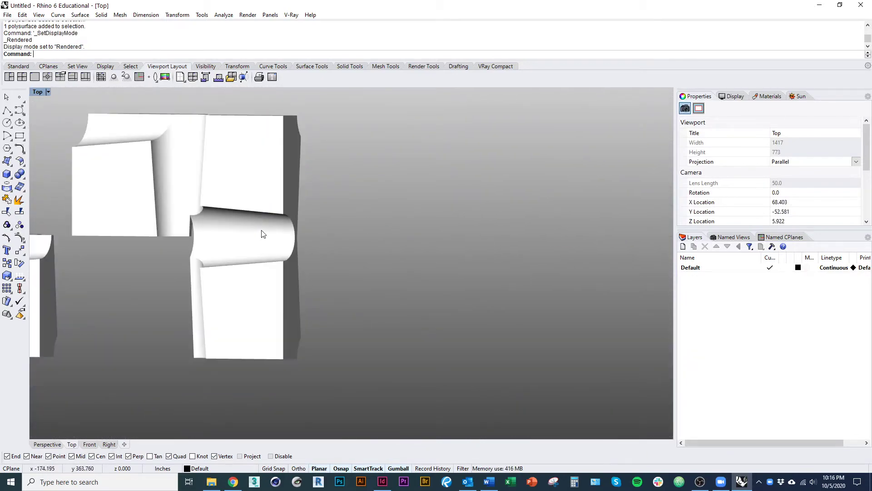
pyautogui.moveTo(261, 234)
pyautogui.keyDown('ctrl'); pyautogui.keyDown('shift'); pyautogui.mouseDown(button='right')
pyautogui.moveTo(329, 317)
pyautogui.moveTo(265, 240)
pyautogui.mouseUp(button='right'); pyautogui.keyUp('shift'); pyautogui.keyUp('ctrl')
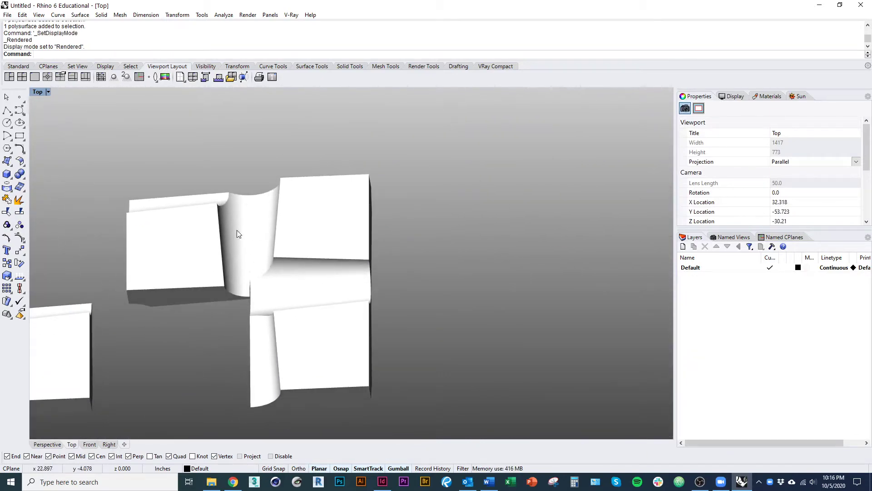
pyautogui.keyDown('ctrl'); pyautogui.keyDown('shift'); pyautogui.moveTo(333, 298); pyautogui.dragTo(302, 280, button='right'); pyautogui.keyUp('shift'); pyautogui.keyUp('ctrl')
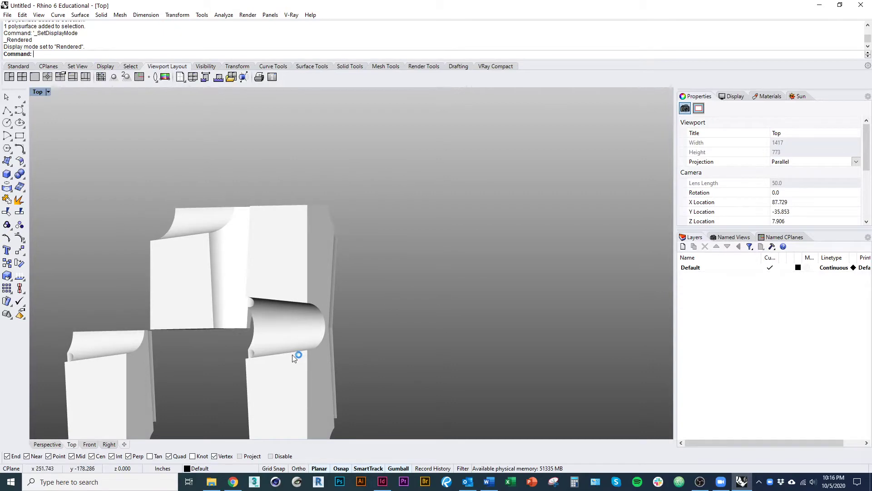
# Delete three of the stacked block copies one after another
pyautogui.keyDown('ctrl'); pyautogui.keyDown('shift'); pyautogui.moveTo(234, 211); pyautogui.dragTo(269, 296, button='right'); pyautogui.keyUp('shift'); pyautogui.keyUp('ctrl')
pyautogui.click(205, 296)
pyautogui.press('d')
pyautogui.press('space')
pyautogui.click(268, 282)
pyautogui.press('d')
pyautogui.press('space')
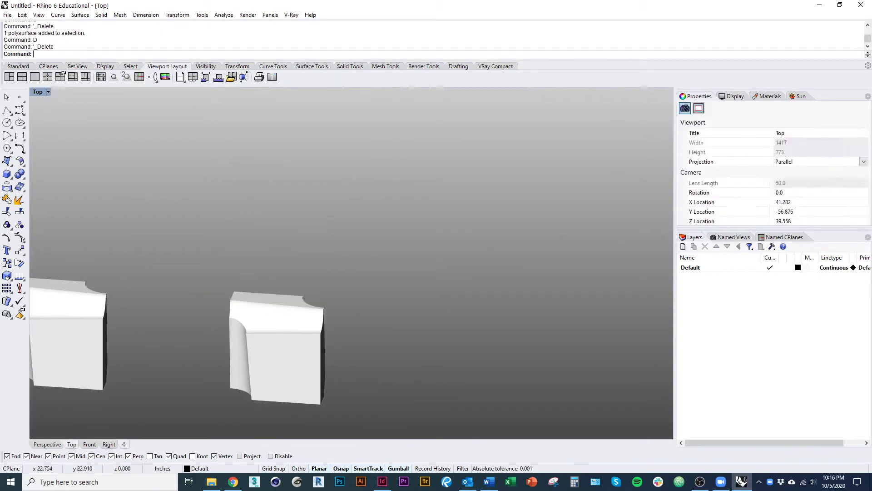
pyautogui.click(264, 337)
pyautogui.press('d')
pyautogui.press('space')
# Switch the viewport to shaded display and undo the stacking, cuts and cone copies back to the uncut box with two truncated cones
pyautogui.hotkey('ctrl', 'alt', 's')
pyautogui.moveTo(211, 349); pyautogui.dragTo(377, 320, button='right')
pyautogui.hotkey('ctrl', 'z')
pyautogui.hotkey('ctrl', 'z')
pyautogui.hotkey('ctrl', 'z')
pyautogui.hotkey('ctrl', 'z')
pyautogui.hotkey('ctrl', 'z')
pyautogui.hotkey('ctrl', 'z')
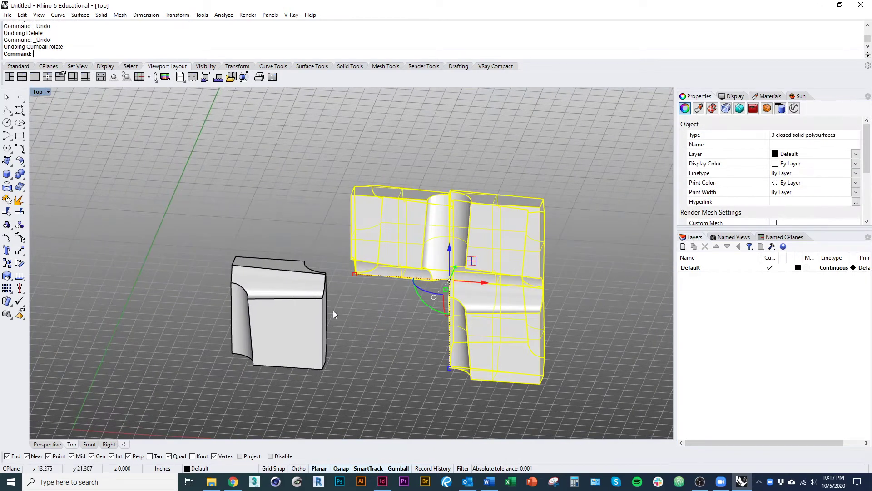
pyautogui.hotkey('ctrl', 'z')
pyautogui.hotkey('ctrl', 'z')
pyautogui.hotkey('ctrl', 'z')
pyautogui.hotkey('ctrl', 'z')
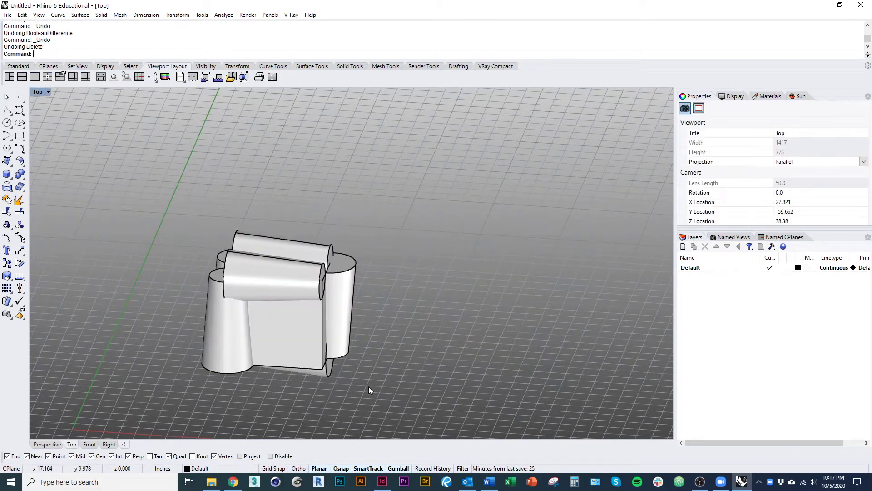
pyautogui.hotkey('ctrl', 'z')
# Delete the horizontal and the vertical truncated cone so only the plain box remains
pyautogui.click(247, 292)
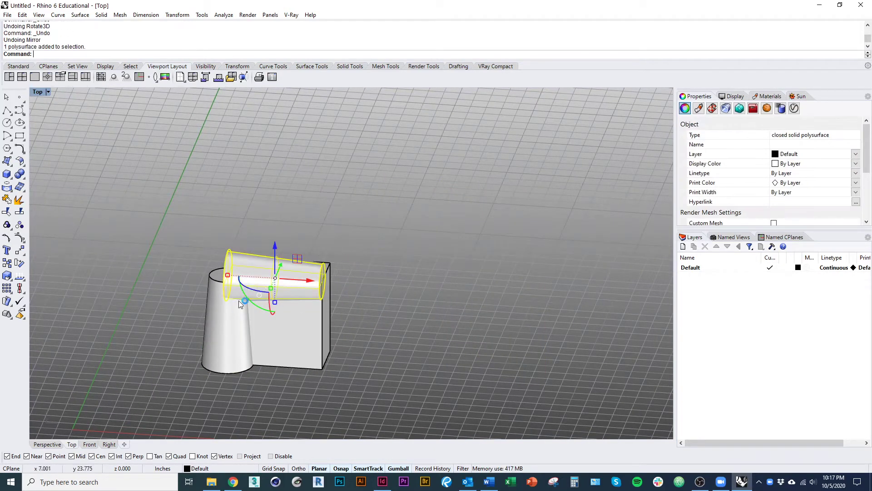
pyautogui.write('D')
pyautogui.press('space')
pyautogui.click(229, 320)
pyautogui.write('D')
pyautogui.press('space')
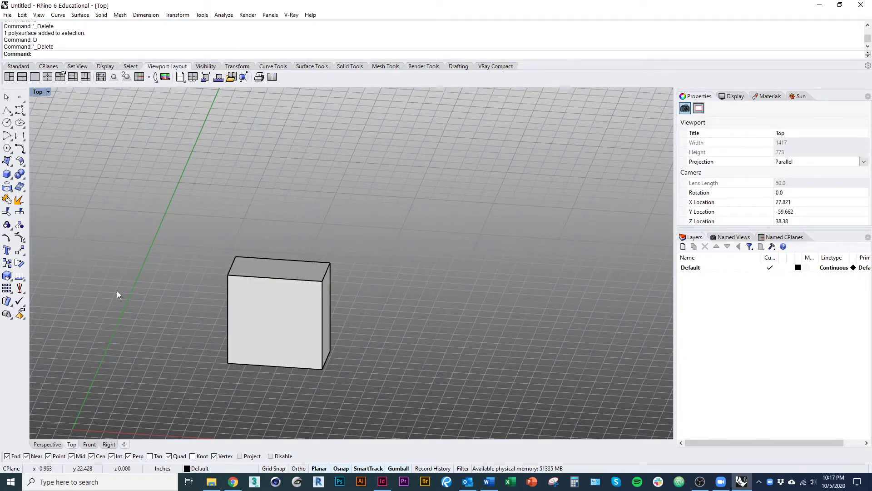
# In the Front view, draw a tilted ellipse centred on the upper-left corner of the box's square face
pyautogui.moveTo(117, 295); pyautogui.dragTo(102, 269, button='right')
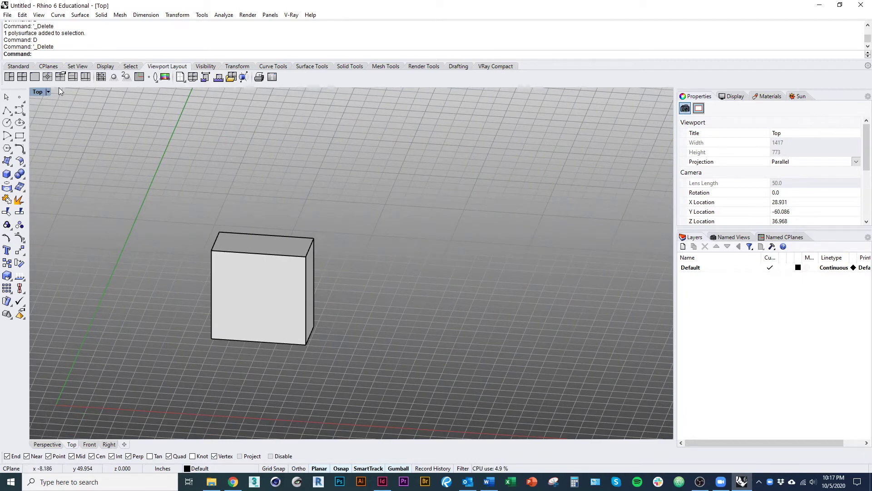
pyautogui.moveTo(69, 134); pyautogui.dragTo(91, 141, button='right')
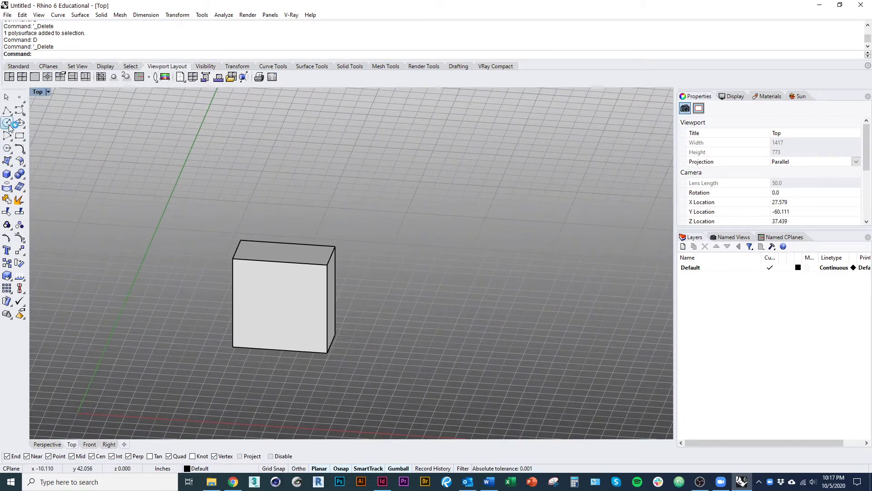
pyautogui.click(20, 123)
pyautogui.scroll(3, 221, 258)
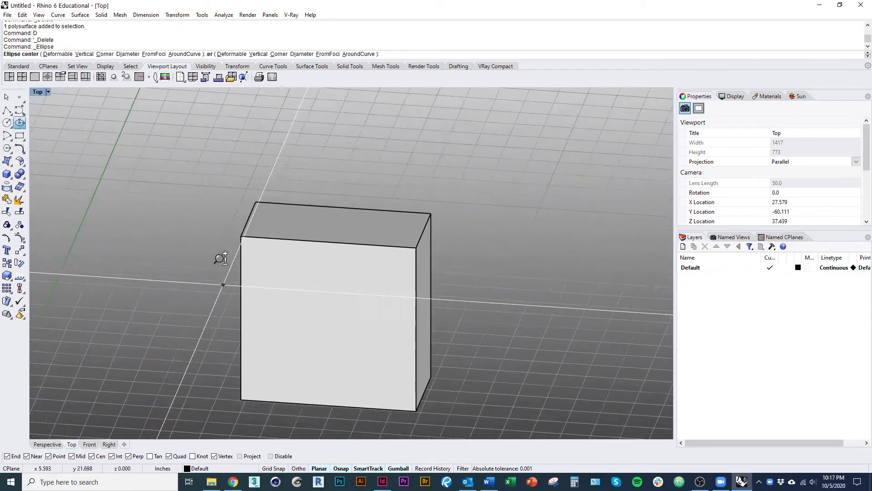
pyautogui.keyDown('ctrl'); pyautogui.moveTo(221, 258); pyautogui.dragTo(221, 255, button='right'); pyautogui.keyUp('ctrl')
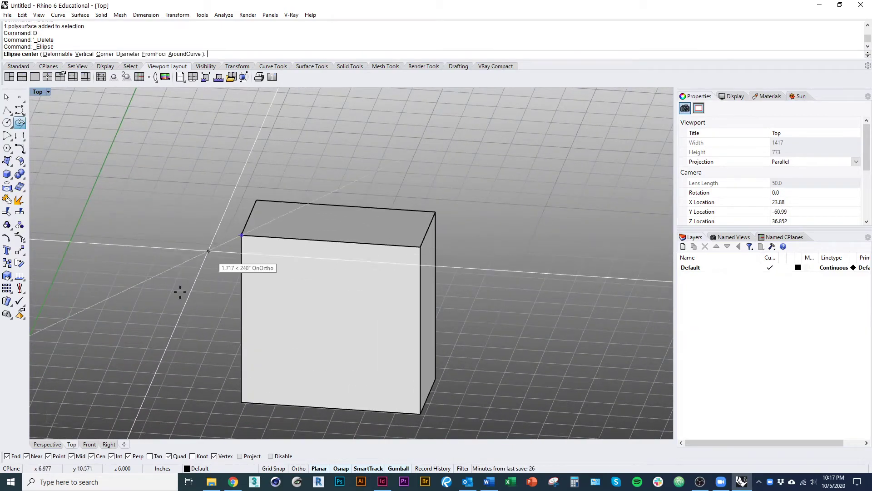
pyautogui.click(90, 444)
pyautogui.scroll(-3, 280, 276)
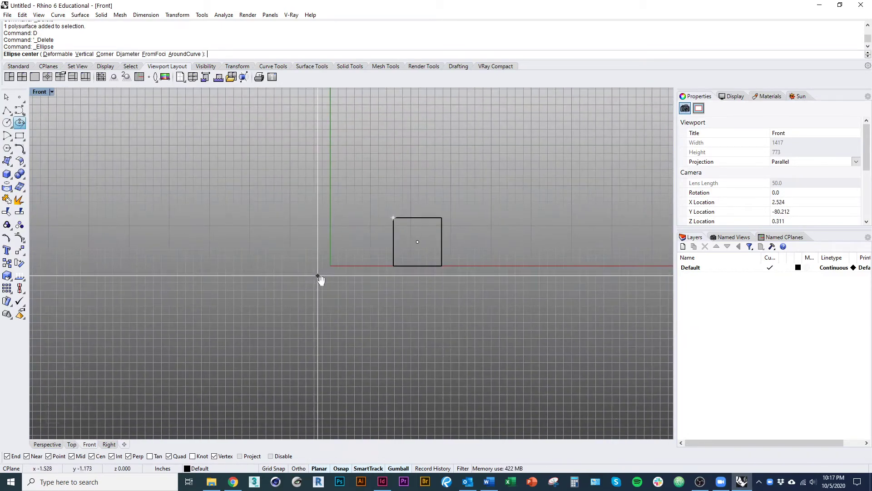
pyautogui.scroll(10, 318, 250)
pyautogui.moveTo(538, 186); pyautogui.dragTo(297, 244, button='right')
pyautogui.scroll(5, 291, 248)
pyautogui.click(305, 239)
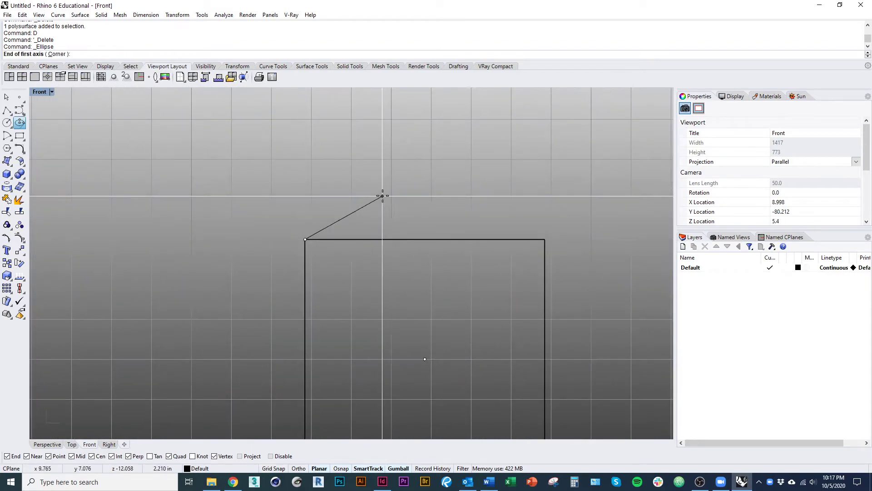
pyautogui.click(343, 300)
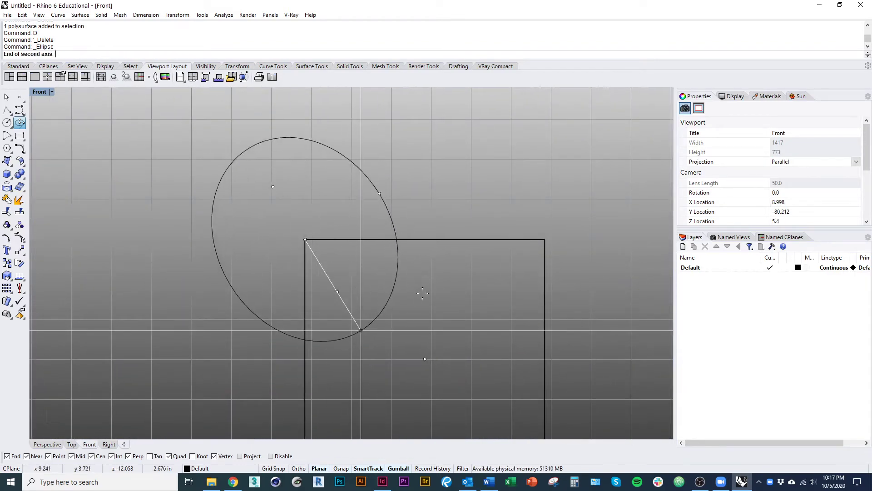
pyautogui.click(422, 307)
pyautogui.moveTo(416, 321); pyautogui.dragTo(390, 349, button='right')
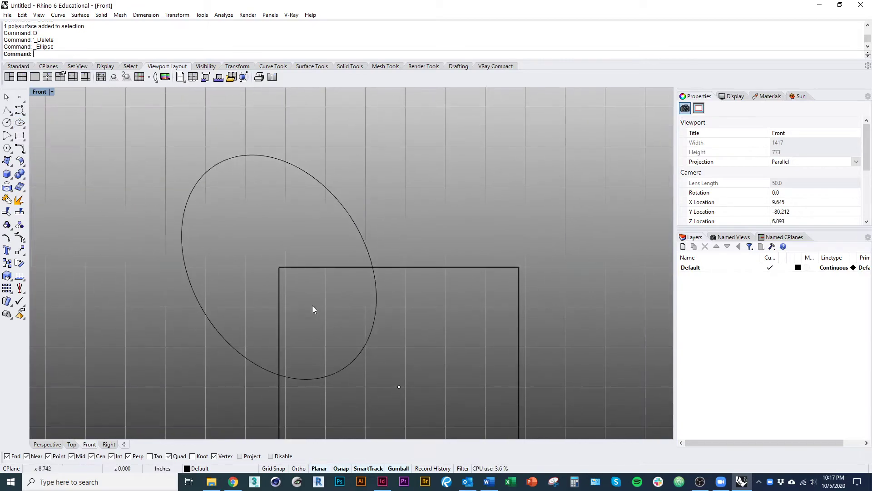
pyautogui.rightClick(312, 306)
pyautogui.press('Escape')
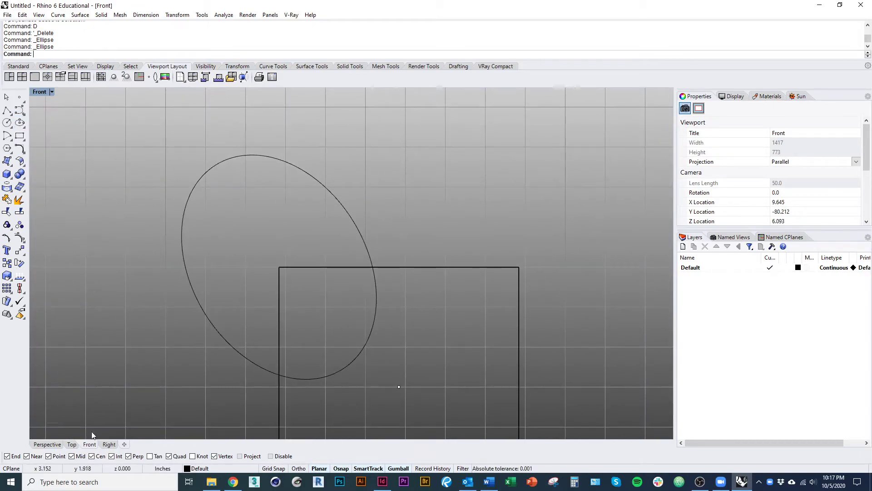
# Copy the ellipse from the box's front upper corner to the matching rear corner, 3 inches back
pyautogui.click(73, 444)
pyautogui.scroll(-4, 208, 334)
pyautogui.keyDown('ctrl'); pyautogui.keyDown('shift'); pyautogui.moveTo(208, 333); pyautogui.dragTo(166, 371, button='right'); pyautogui.keyUp('shift'); pyautogui.keyUp('ctrl')
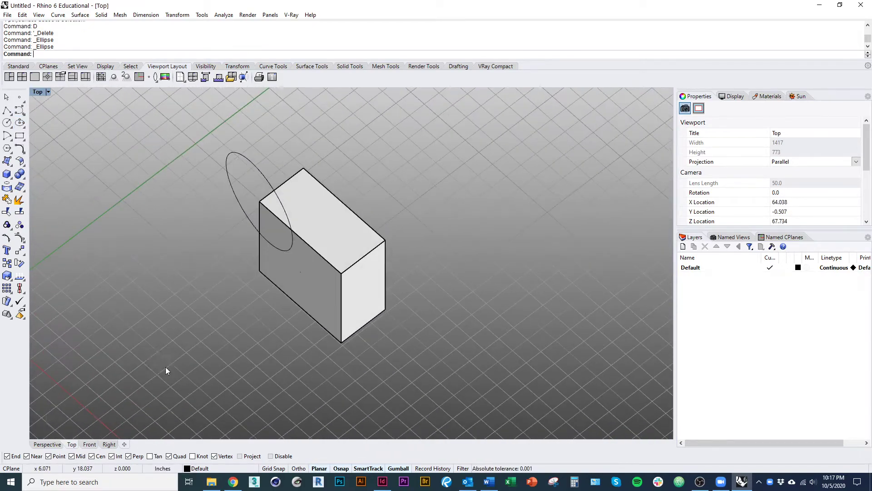
pyautogui.click(264, 177)
pyautogui.moveTo(265, 178); pyautogui.dragTo(259, 208, button='right')
pyautogui.write('co')
pyautogui.press('Return')
pyautogui.click(253, 231)
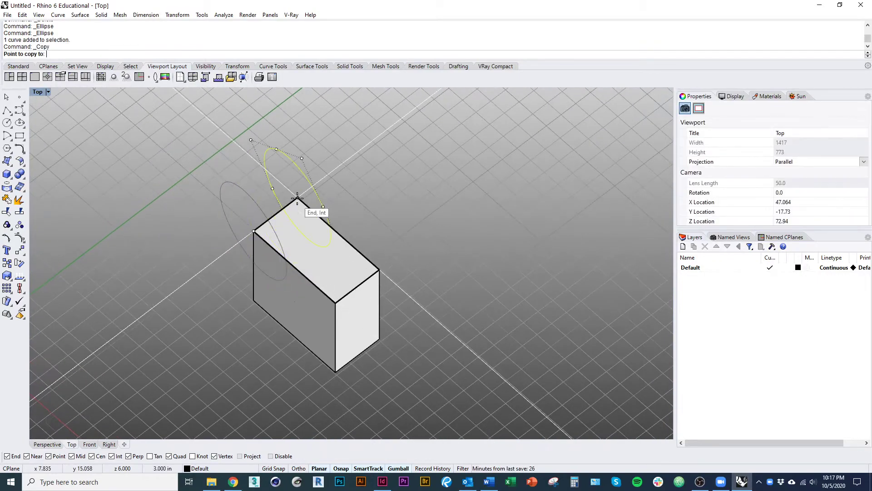
pyautogui.click(297, 197)
pyautogui.press('Return')
pyautogui.moveTo(314, 192); pyautogui.dragTo(344, 229, button='right')
pyautogui.click(304, 244)
pyautogui.moveTo(256, 334); pyautogui.dragTo(293, 349)
pyautogui.moveTo(318, 288); pyautogui.dragTo(307, 294)
pyautogui.press('Escape')
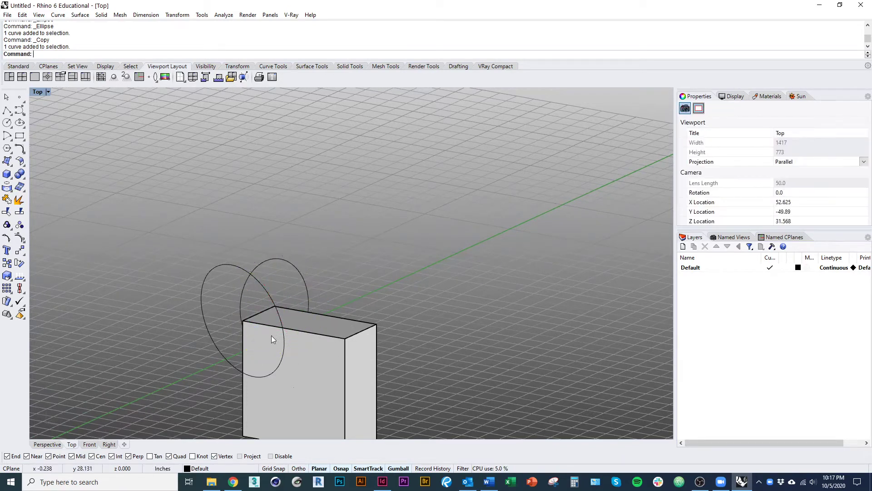
pyautogui.click(8, 179)
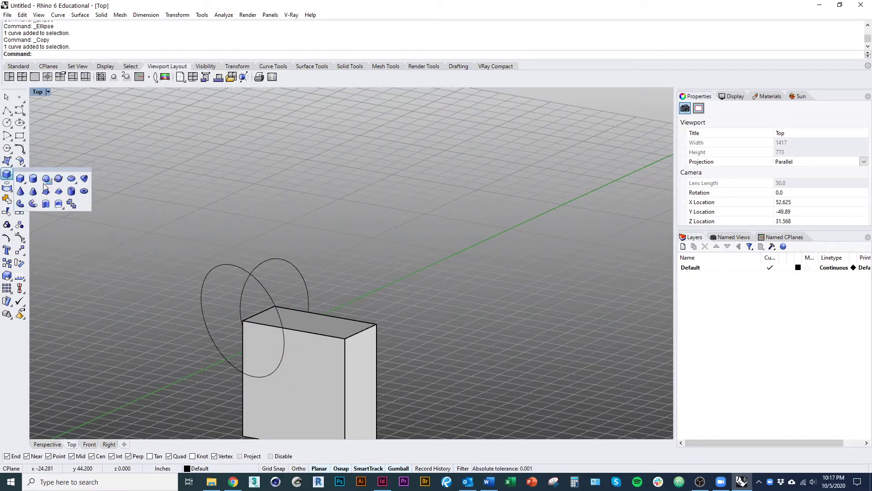
pyautogui.moveTo(267, 252); pyautogui.dragTo(180, 221, button='right')
pyautogui.moveTo(277, 219); pyautogui.dragTo(317, 230, button='right')
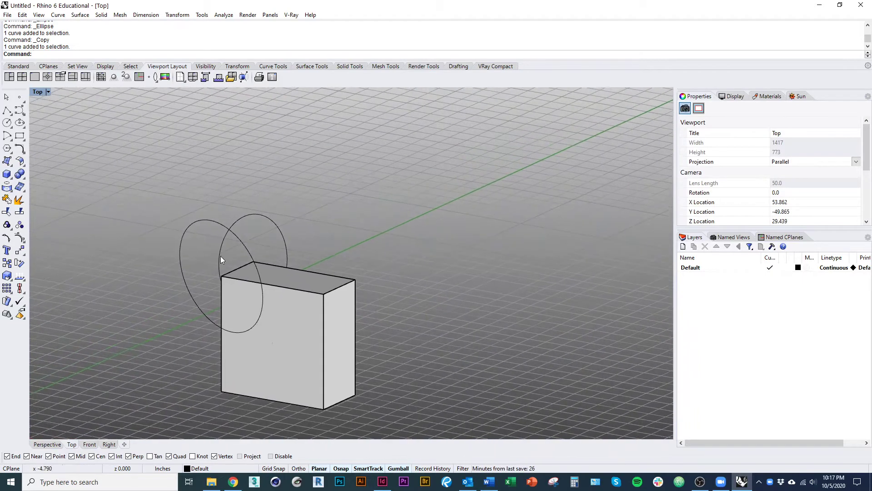
# Try extruding the front ellipse as a solid across the box's 3 inch thickness, then undo the extrusion
pyautogui.click(246, 248)
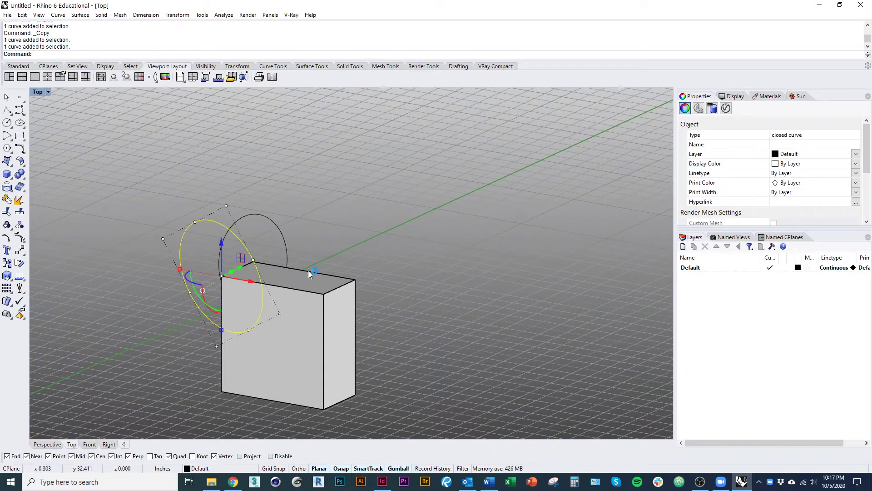
pyautogui.write('ExtrudeCrv')
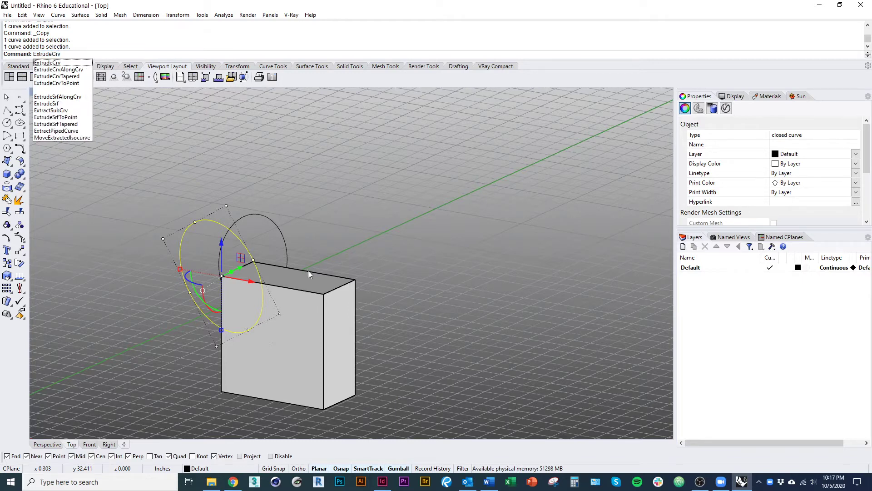
pyautogui.press('Return')
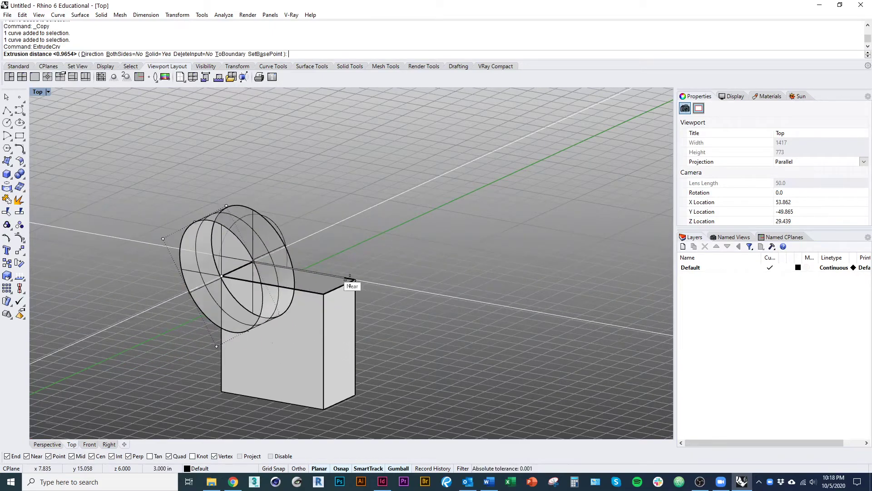
pyautogui.click(357, 281)
pyautogui.moveTo(359, 282); pyautogui.dragTo(227, 272, button='right')
pyautogui.click(237, 263)
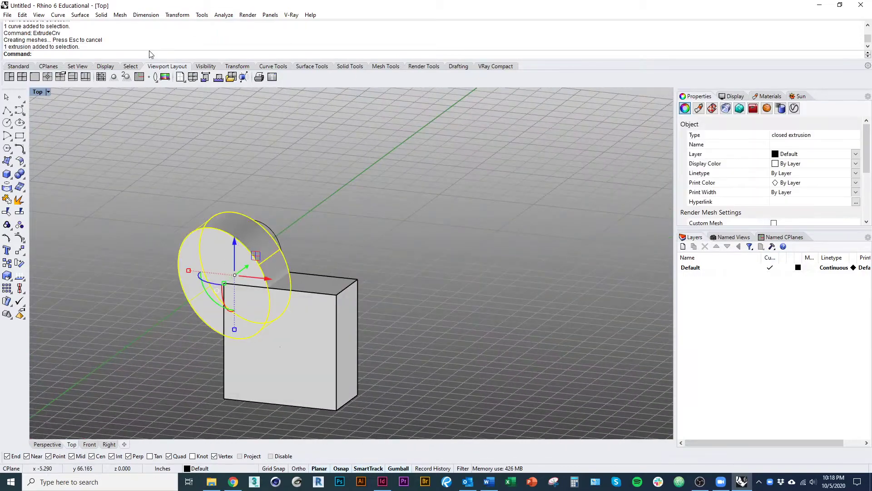
pyautogui.hotkey('ctrl', 'z')
# Extrude the front ellipse with Solid set to No into an open tube running well past the box's rear face
pyautogui.click(193, 233)
pyautogui.write('Ex')
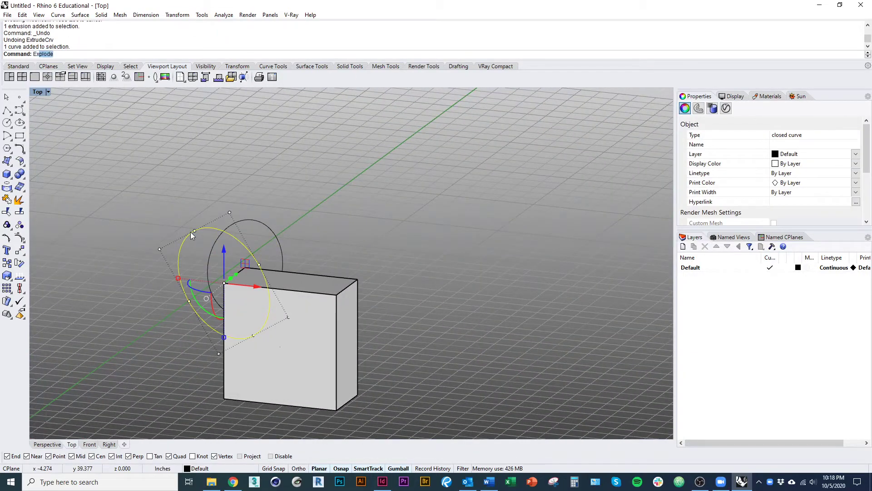
pyautogui.write('t')
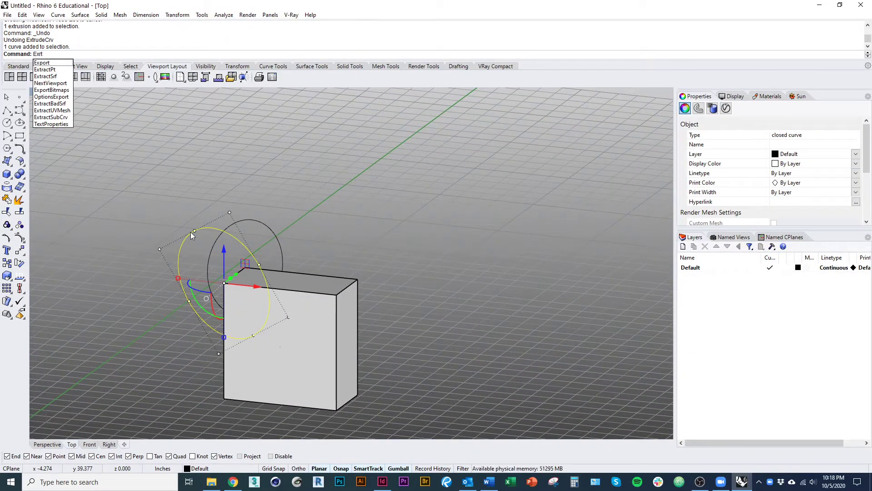
pyautogui.write('rudecrv')
pyautogui.press('Return')
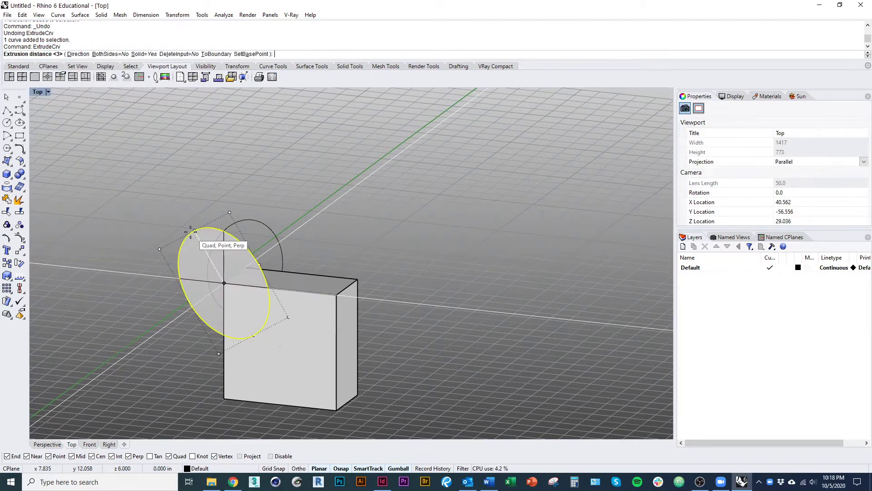
pyautogui.click(144, 55)
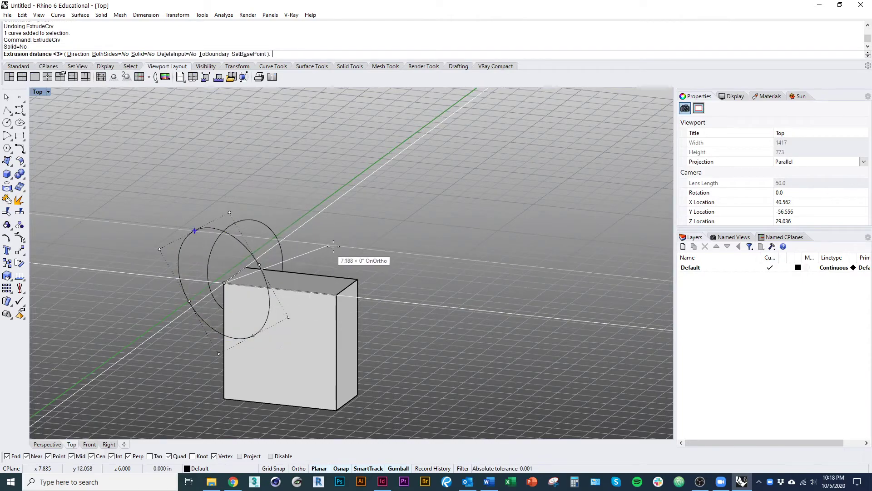
pyautogui.click(317, 171)
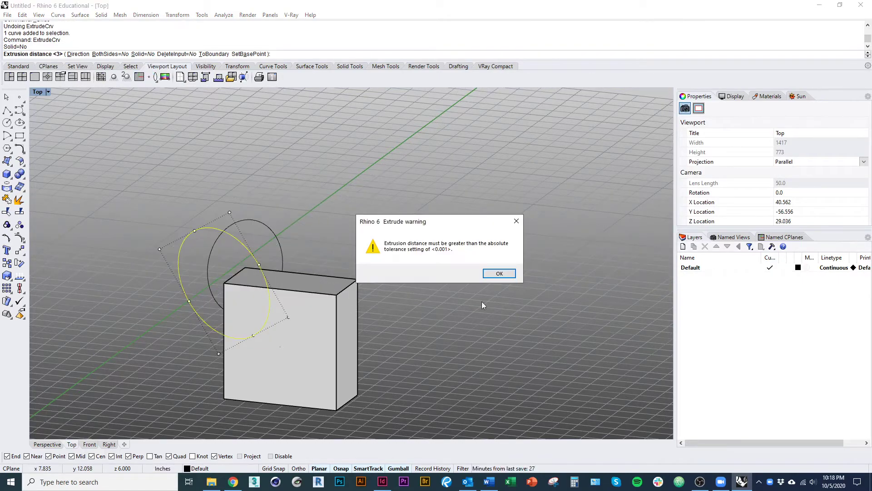
pyautogui.click(504, 277)
pyautogui.click(320, 217)
pyautogui.moveTo(398, 328); pyautogui.dragTo(334, 297, button='right')
pyautogui.click(365, 231)
pyautogui.moveTo(366, 232); pyautogui.dragTo(400, 232, button='right')
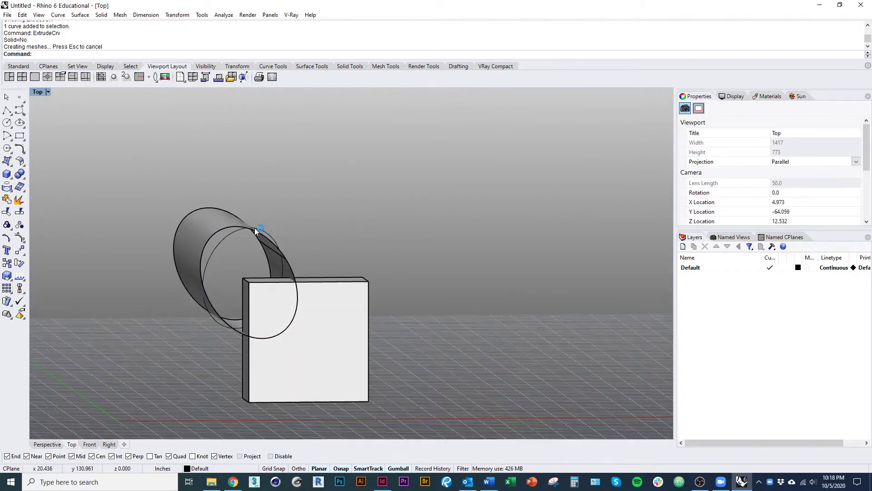
pyautogui.moveTo(255, 228); pyautogui.dragTo(339, 180, button='right')
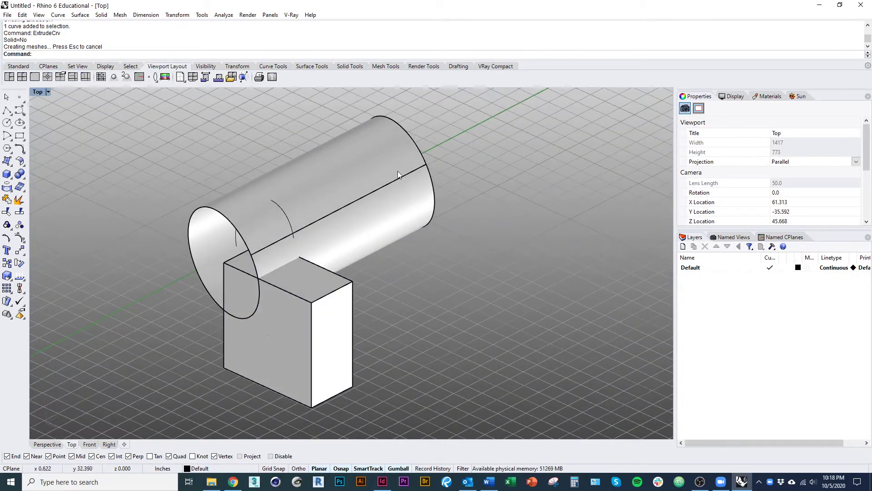
# Cap both open ends of the elliptical tube to make it a closed solid
pyautogui.click(370, 201)
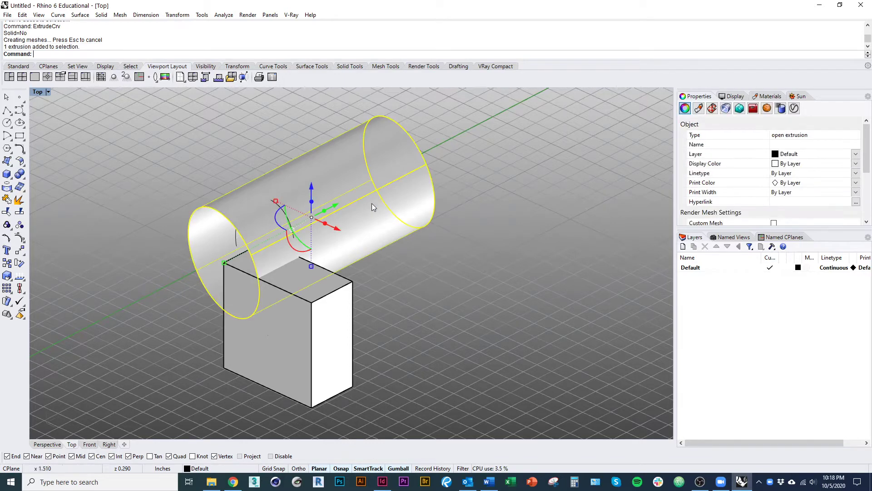
pyautogui.keyDown('shift'); pyautogui.moveTo(492, 181); pyautogui.dragTo(527, 233, button='right'); pyautogui.keyUp('shift')
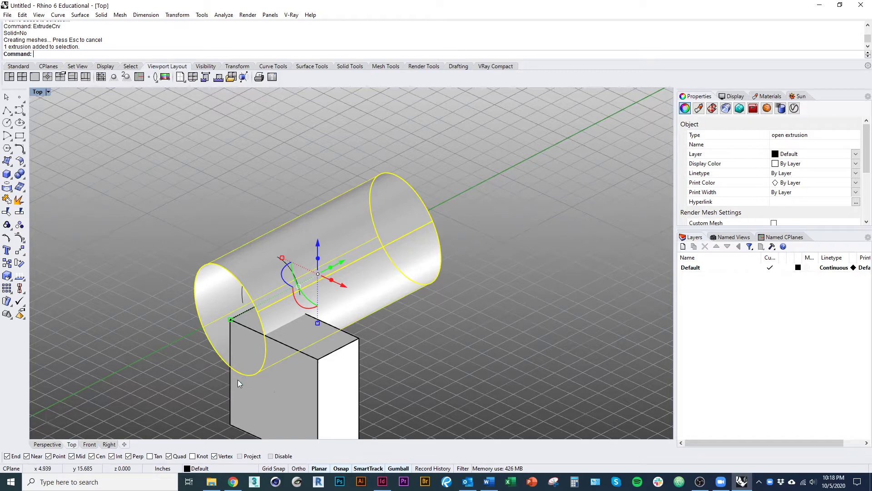
pyautogui.write('Cap')
pyautogui.press('Return')
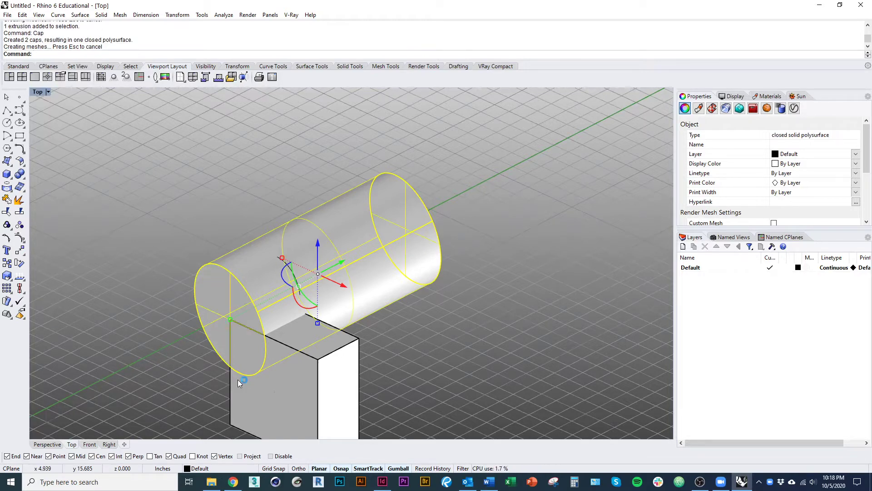
pyautogui.click(144, 215)
# Measure the volume of the capped elliptical cylinder
pyautogui.click(238, 284)
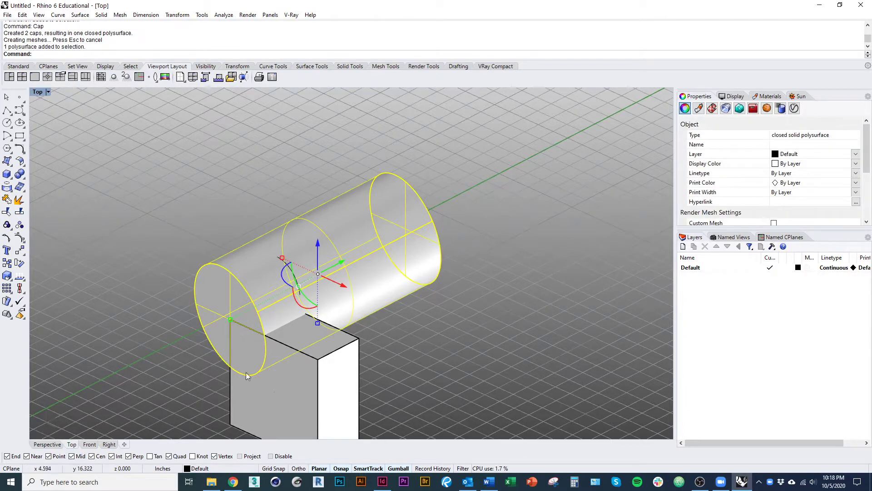
pyautogui.moveTo(404, 212); pyautogui.dragTo(529, 289, button='right')
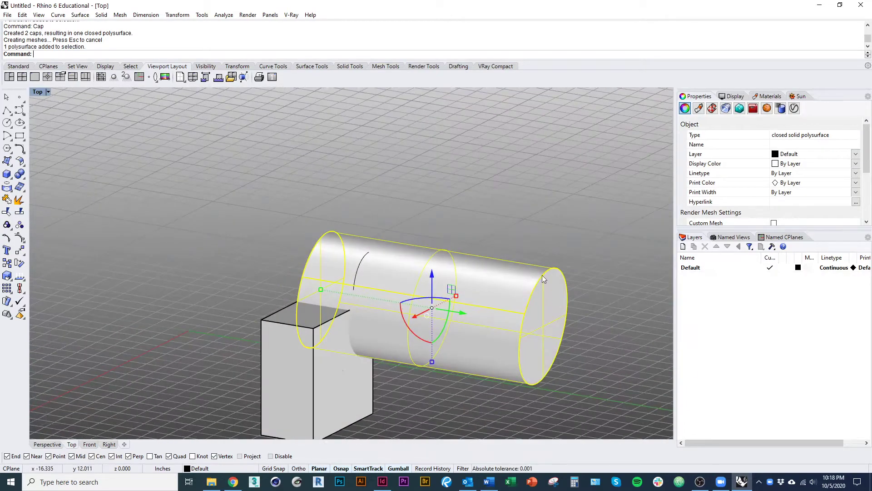
pyautogui.moveTo(499, 339); pyautogui.dragTo(517, 336, button='right')
pyautogui.write('V')
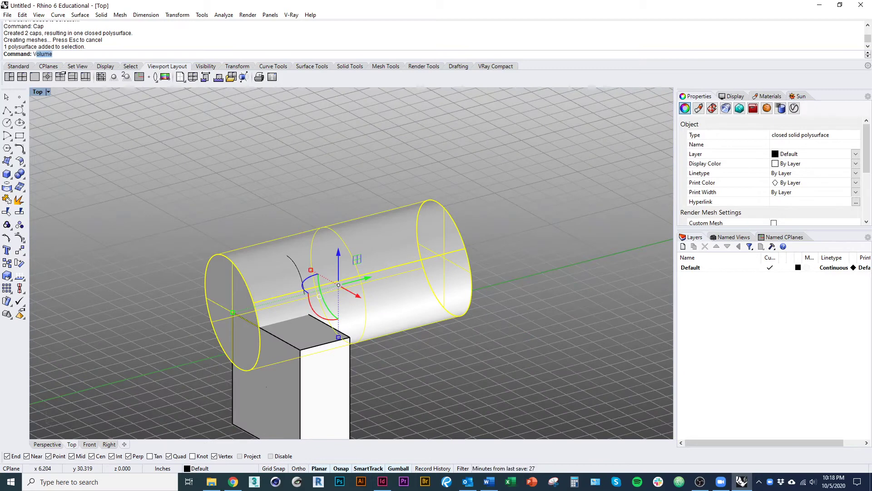
pyautogui.write('ol')
pyautogui.press('Return')
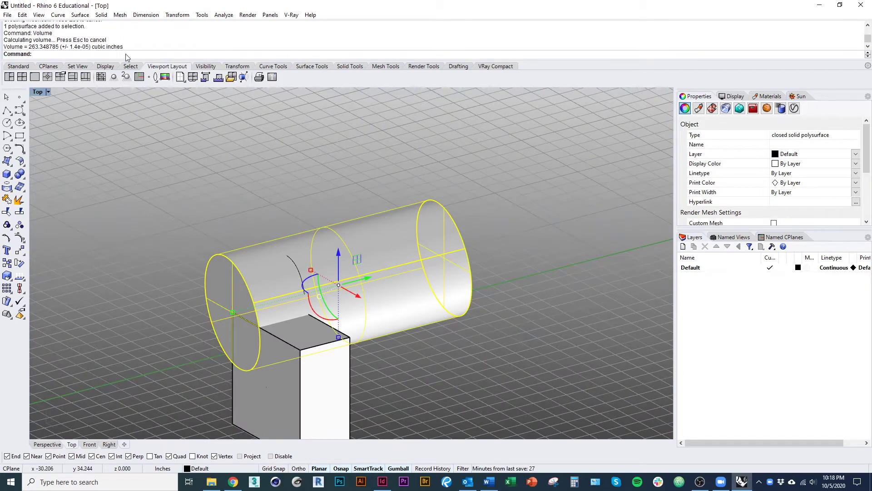
# Undo the capping and the curve extrusion that formed the long cylinder
pyautogui.moveTo(271, 349); pyautogui.dragTo(270, 309, button='right')
pyautogui.hotkey('ctrl', 'z')
pyautogui.hotkey('ctrl', 'z')
# Loft between the two circles at the box's upper corner, using the Normal style with Do not simplify
pyautogui.click(271, 309)
pyautogui.moveTo(337, 321); pyautogui.dragTo(320, 285, button='right')
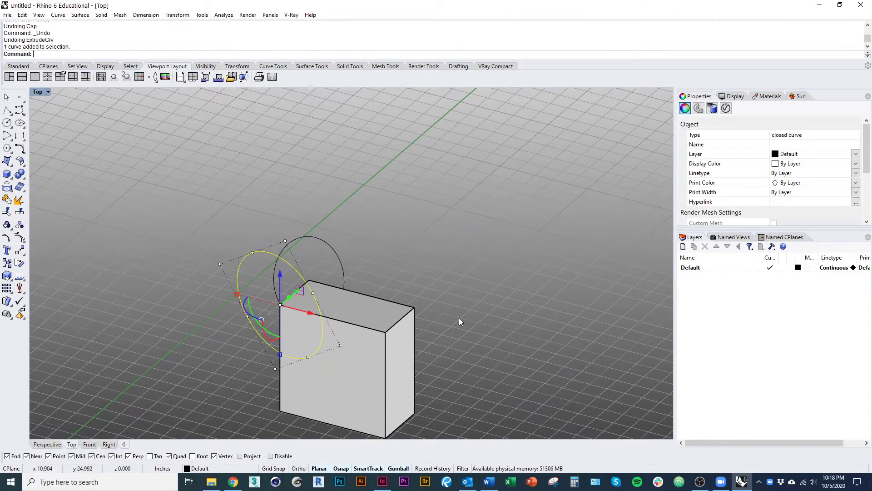
pyautogui.moveTo(459, 318); pyautogui.dragTo(338, 311, button='right')
pyautogui.keyDown('shift'); pyautogui.click(288, 252); pyautogui.keyUp('shift')
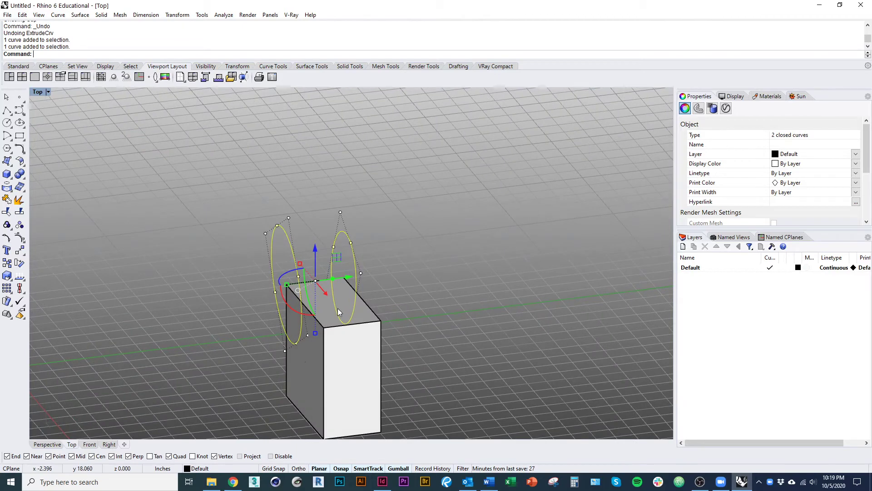
pyautogui.press('Return')
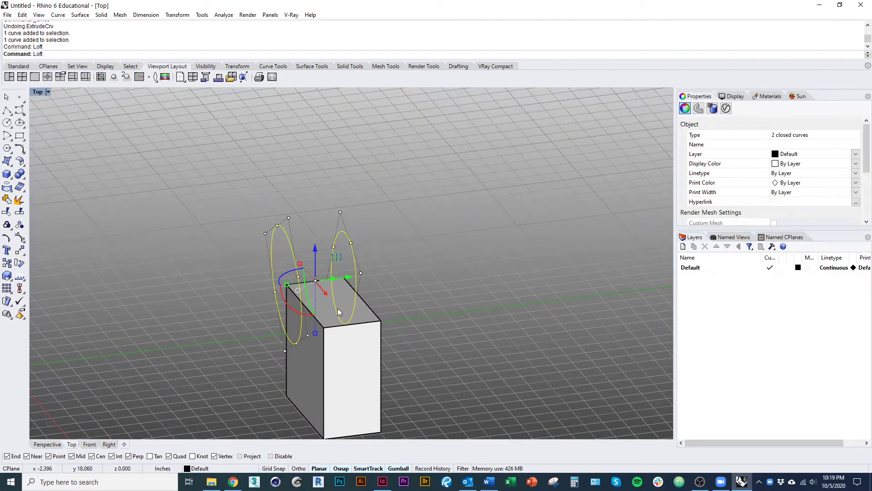
pyautogui.press('Return')
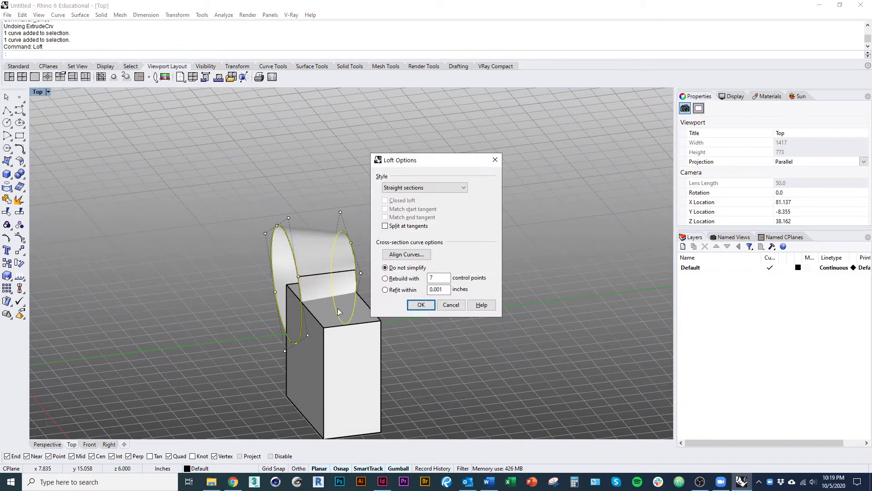
pyautogui.moveTo(338, 310); pyautogui.dragTo(296, 302, button='right')
pyautogui.scroll(2, 295, 298)
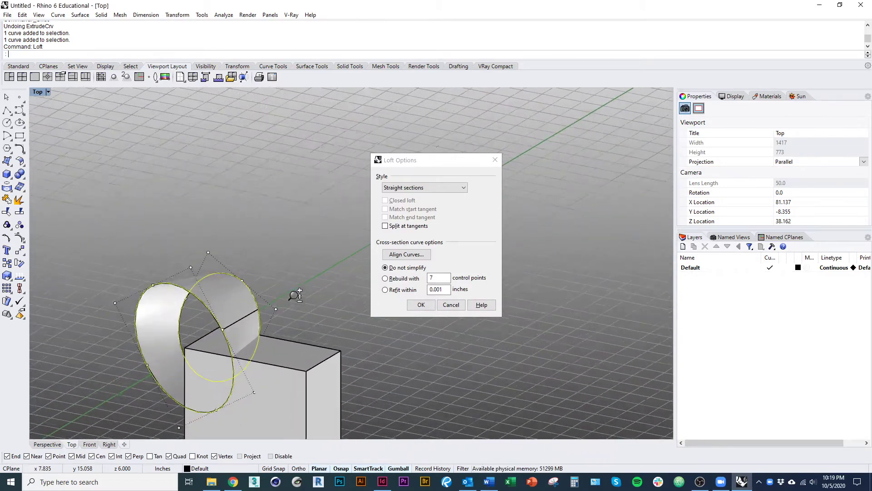
pyautogui.keyDown('shift'); pyautogui.moveTo(257, 281); pyautogui.dragTo(286, 199, button='right'); pyautogui.keyUp('shift')
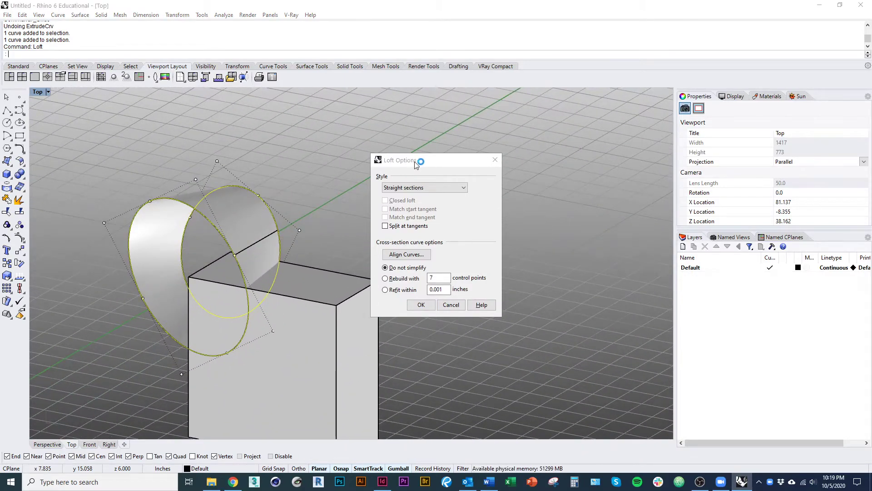
pyautogui.moveTo(414, 159); pyautogui.dragTo(378, 148)
pyautogui.click(383, 177)
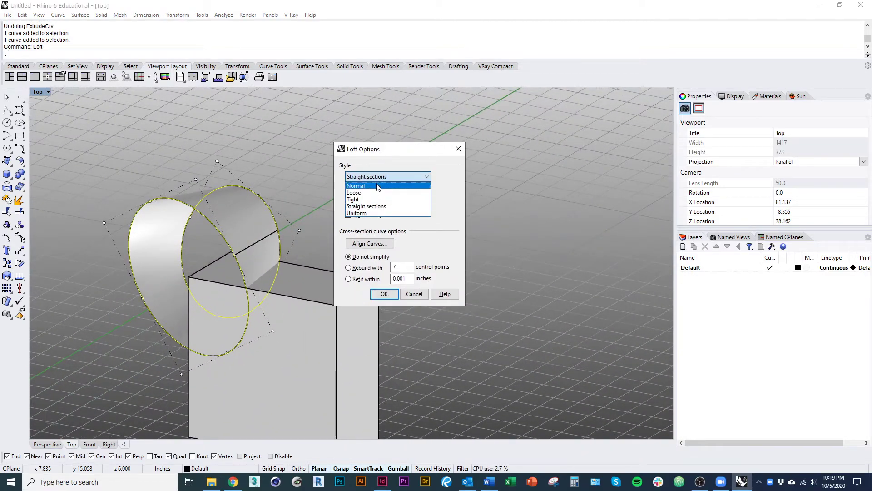
pyautogui.click(372, 186)
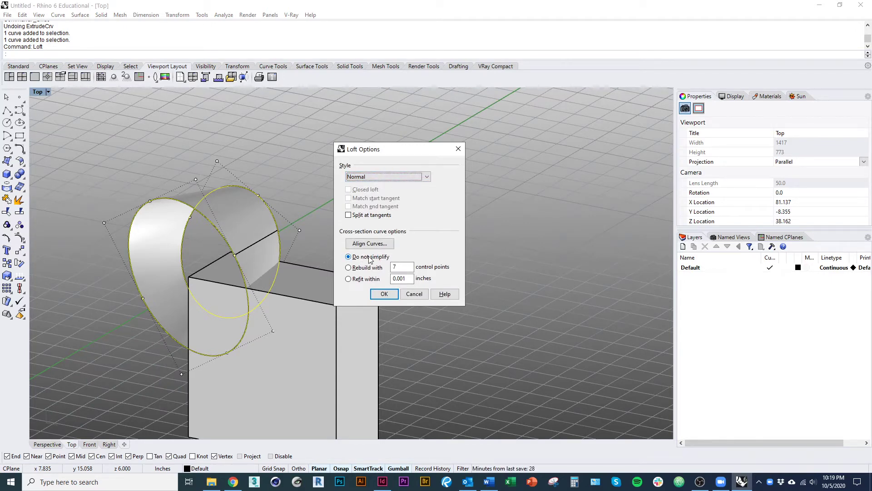
pyautogui.click(384, 294)
# Inspect the lofted surface from several angles in Rendered display, and return to Shaded display
pyautogui.moveTo(434, 380); pyautogui.dragTo(298, 414, button='right')
pyautogui.click(222, 285)
pyautogui.moveTo(222, 285); pyautogui.dragTo(238, 215, button='right')
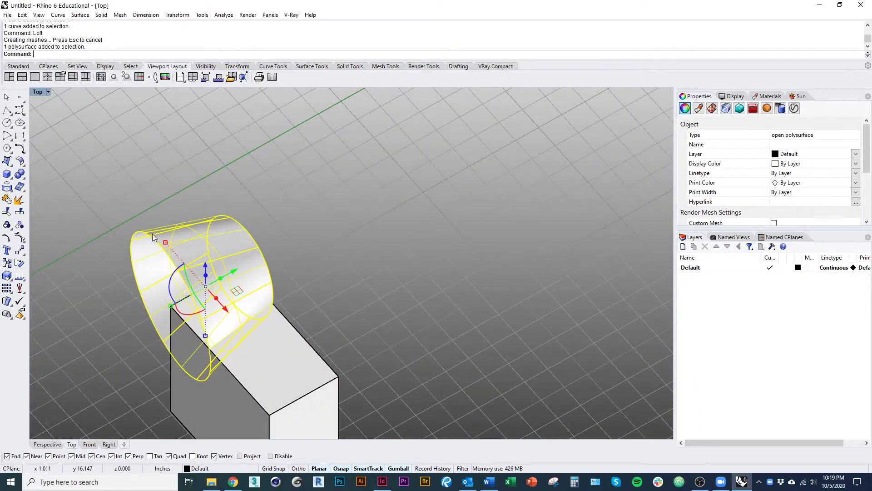
pyautogui.press('Escape')
pyautogui.moveTo(152, 233); pyautogui.dragTo(249, 238, button='right')
pyautogui.hotkey('ctrl', 'alt', 'r')
pyautogui.moveTo(233, 293)
pyautogui.mouseDown(button='right')
pyautogui.moveTo(226, 243)
pyautogui.moveTo(327, 247)
pyautogui.moveTo(237, 273)
pyautogui.mouseUp(button='right')
pyautogui.hotkey('ctrl', 'alt', 's')
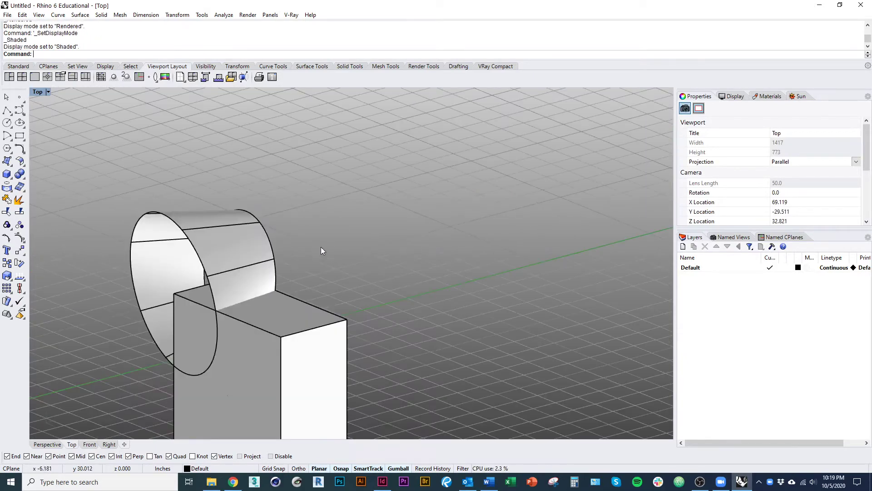
# Cap both open ends of the lofted surface to make it a closed solid
pyautogui.scroll(-5, 321, 247)
pyautogui.click(290, 264)
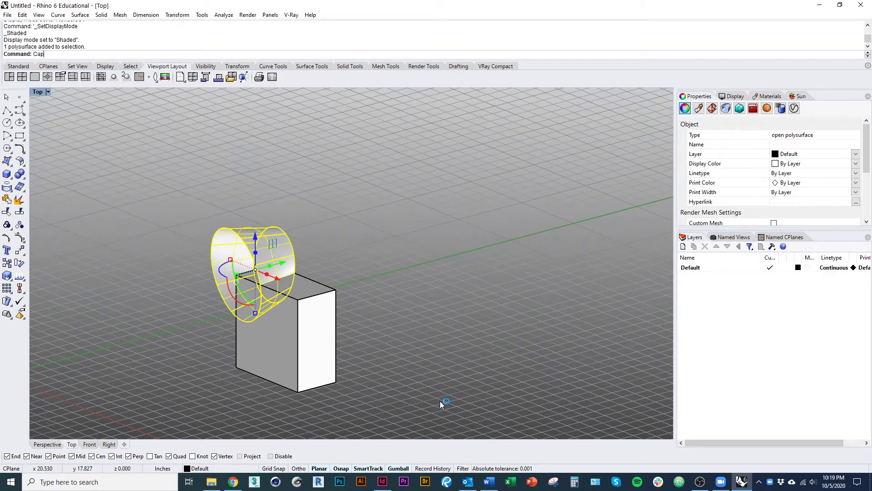
pyautogui.write('Cap')
pyautogui.press('Return')
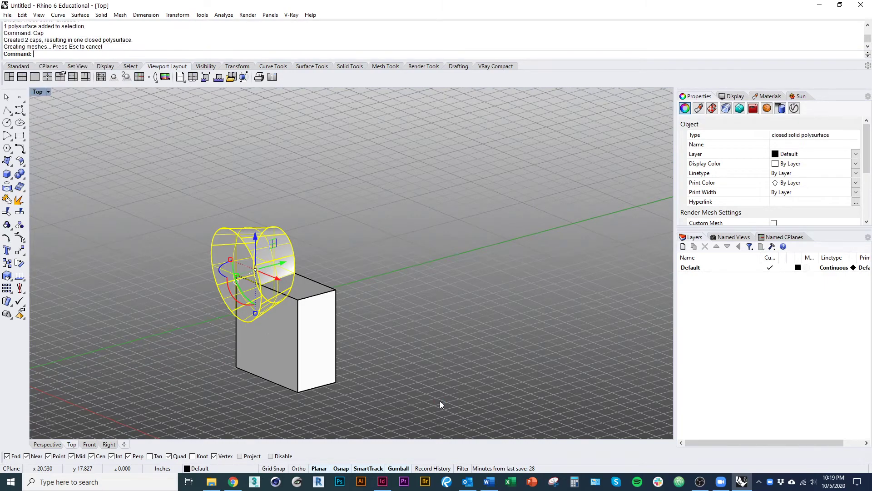
pyautogui.click(382, 264)
# Rotate three copies of the capped loft in 3D around the box's front-face centre at 90, 180 and 270 degrees
pyautogui.click(247, 285)
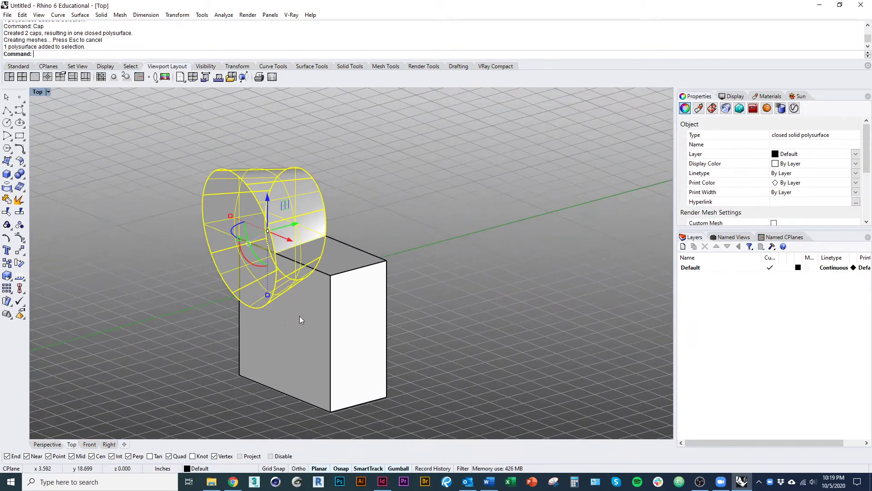
pyautogui.write('Rotate3D')
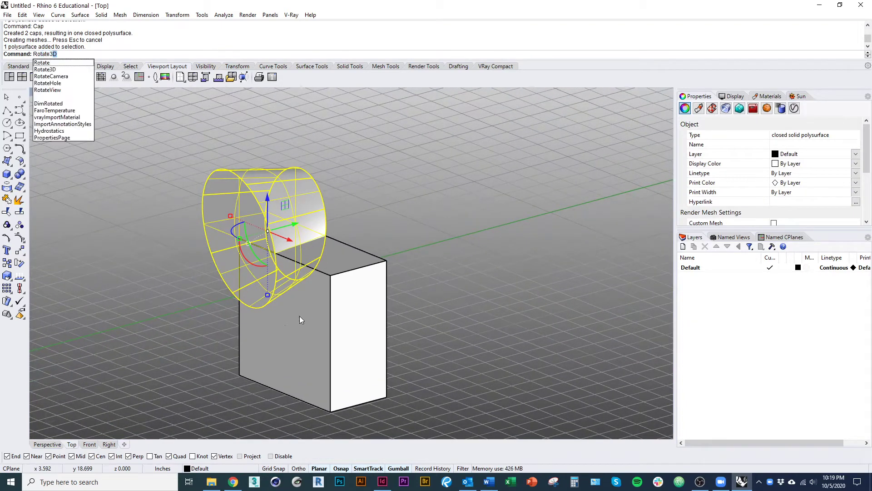
pyautogui.press('Return')
pyautogui.hotkey('ctrl', 'alt', 'w')
pyautogui.click(285, 325)
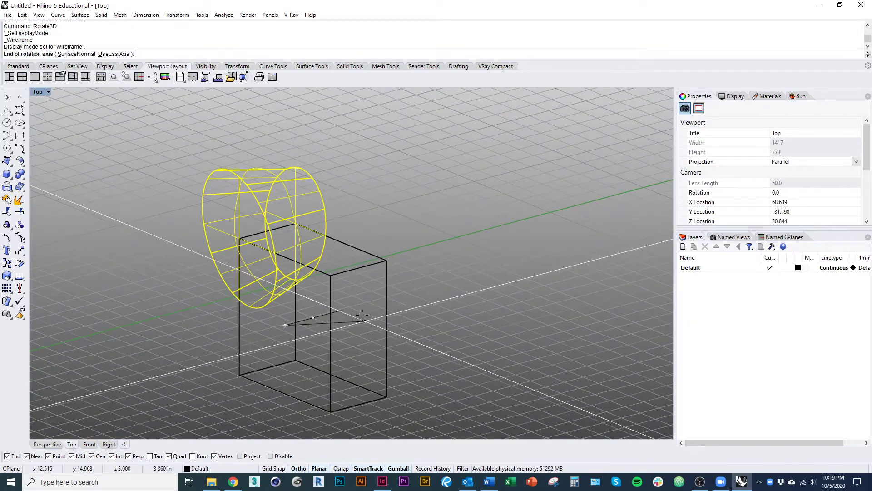
pyautogui.keyDown('shift'); pyautogui.click(287, 136); pyautogui.keyUp('shift')
pyautogui.click(285, 134)
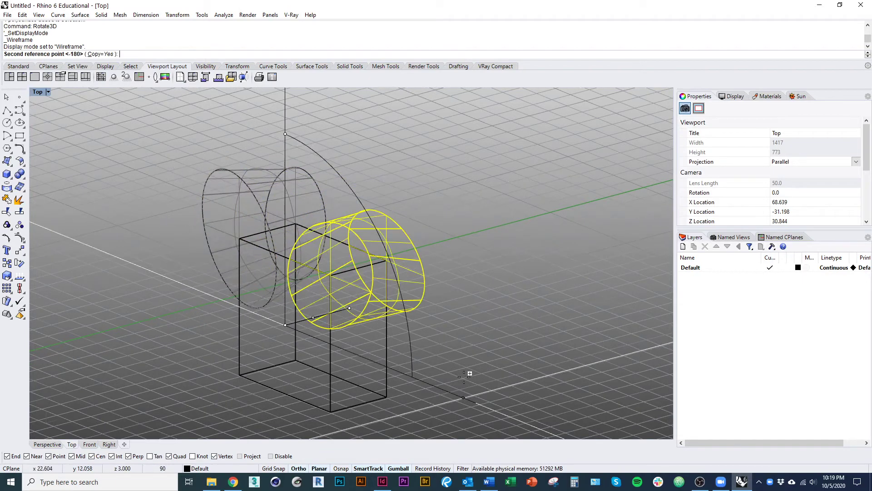
pyautogui.click(201, 299)
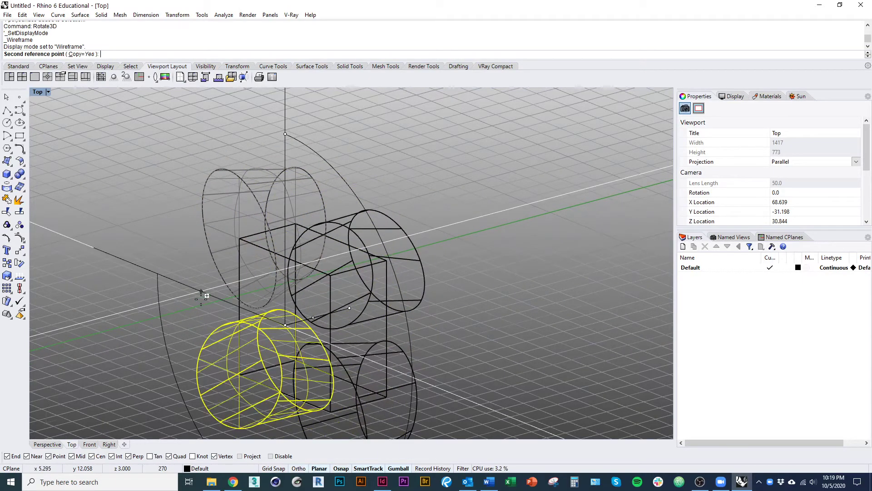
pyautogui.press('Return')
pyautogui.hotkey('ctrl', 'alt', 's')
# Subtract the four lofted solids from the box with a Boolean difference
pyautogui.click(269, 327)
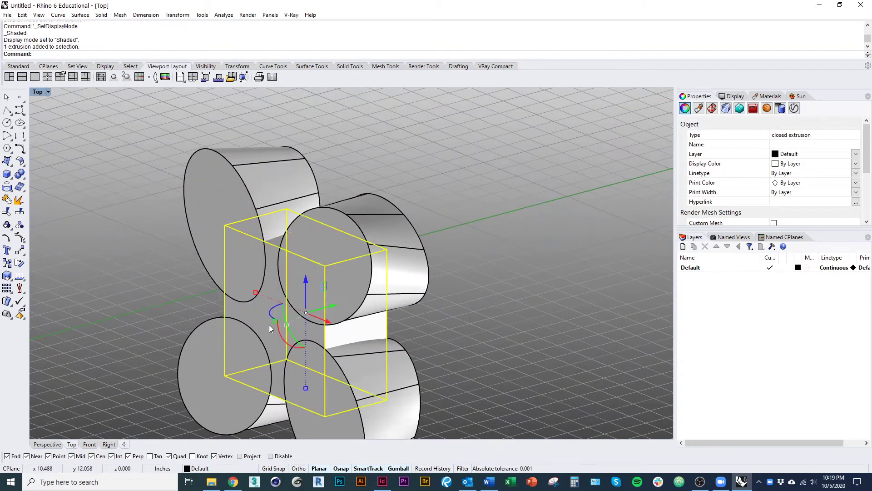
pyautogui.write('BooleanDifference')
pyautogui.press('Return')
pyautogui.click(300, 272)
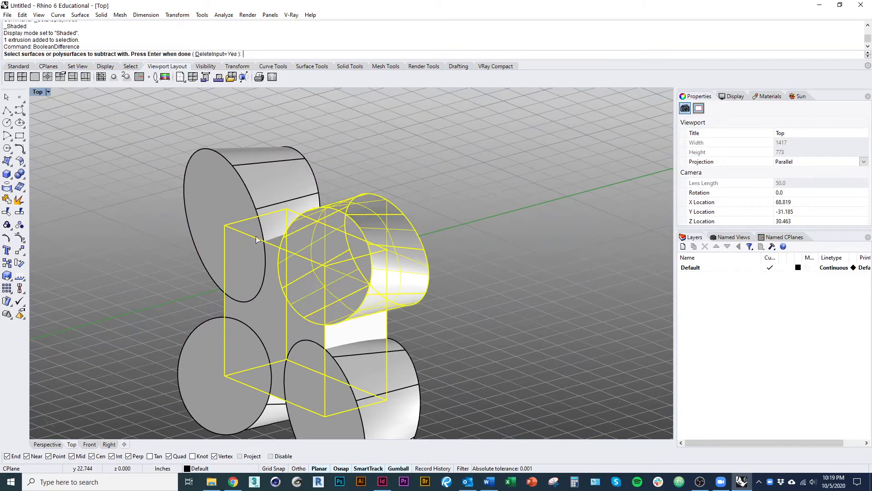
pyautogui.click(256, 239)
pyautogui.click(229, 370)
pyautogui.click(343, 421)
pyautogui.press('Return')
pyautogui.click(343, 421)
# Copy the carved block 6 inches sideways, from its front end corner to the matching corner on the opposite arm
pyautogui.moveTo(366, 350); pyautogui.dragTo(325, 312, button='right')
pyautogui.scroll(-3, 318, 291)
pyautogui.click(317, 286)
pyautogui.click(7, 263)
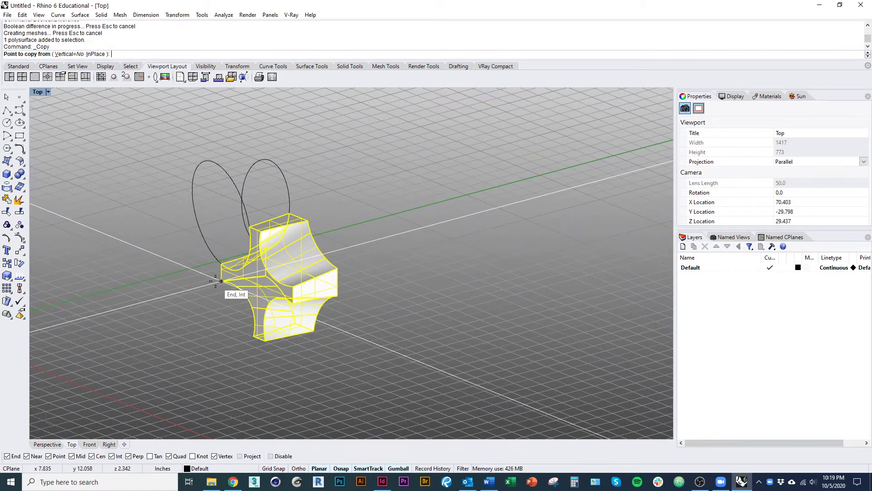
pyautogui.click(221, 281)
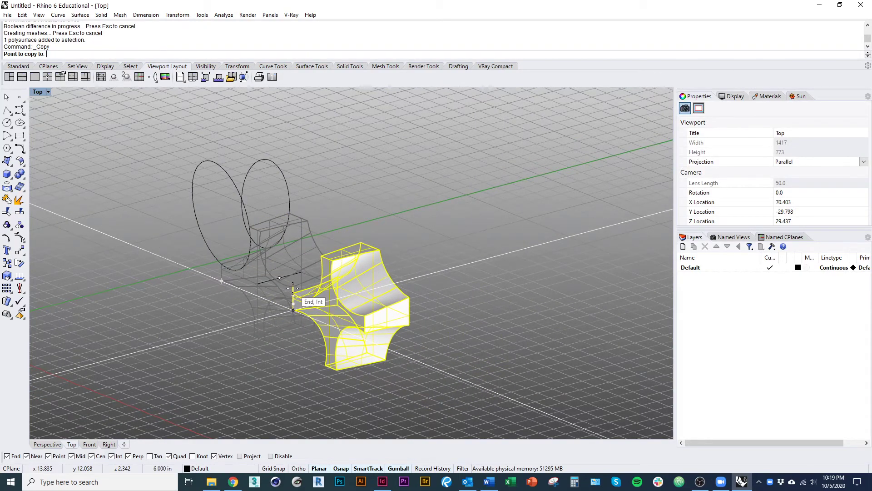
pyautogui.click(293, 288)
pyautogui.press('Return')
# Try rotating the copied block about its own axes with the gumball, and undo the last rotation
pyautogui.moveTo(333, 312); pyautogui.dragTo(426, 307, button='right')
pyautogui.click(292, 326)
pyautogui.moveTo(430, 304); pyautogui.dragTo(459, 225)
pyautogui.moveTo(445, 305); pyautogui.dragTo(411, 400, button='right')
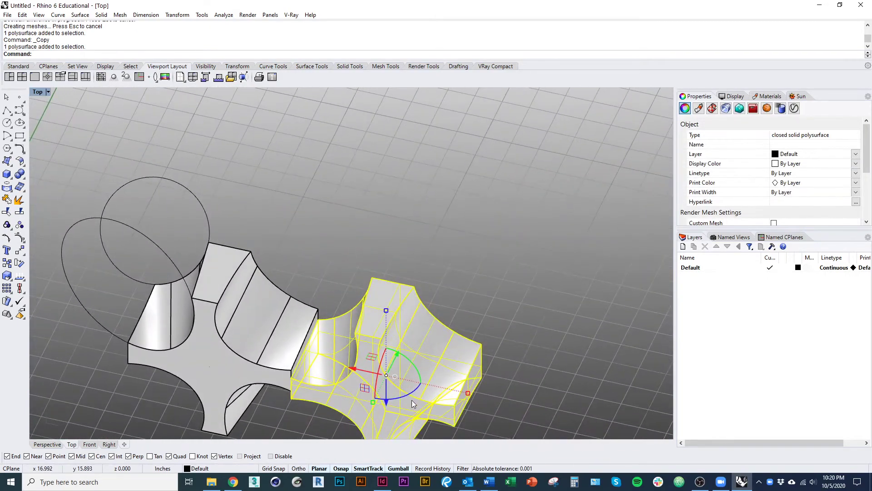
pyautogui.moveTo(405, 396); pyautogui.dragTo(339, 337)
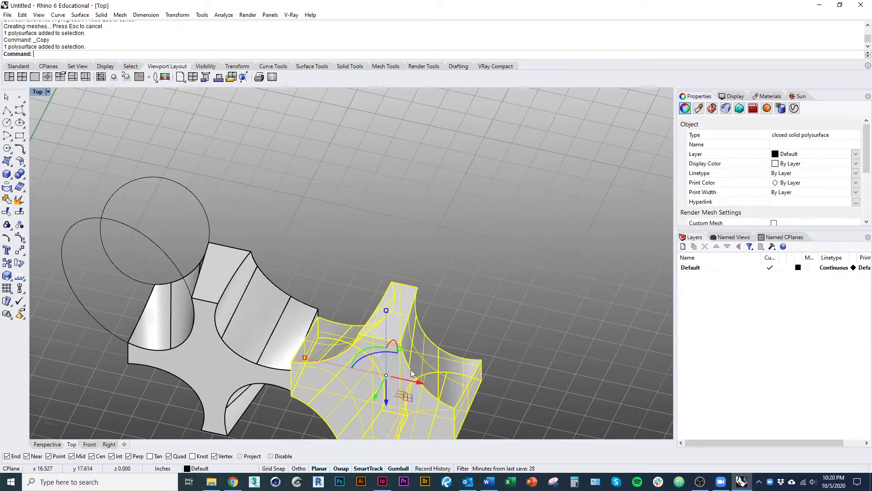
pyautogui.keyDown('shift'); pyautogui.moveTo(397, 411); pyautogui.dragTo(392, 264, button='right'); pyautogui.keyUp('shift')
pyautogui.hotkey('ctrl', 'z')
pyautogui.keyDown('shift'); pyautogui.moveTo(370, 324); pyautogui.dragTo(372, 347, button='right'); pyautogui.keyUp('shift')
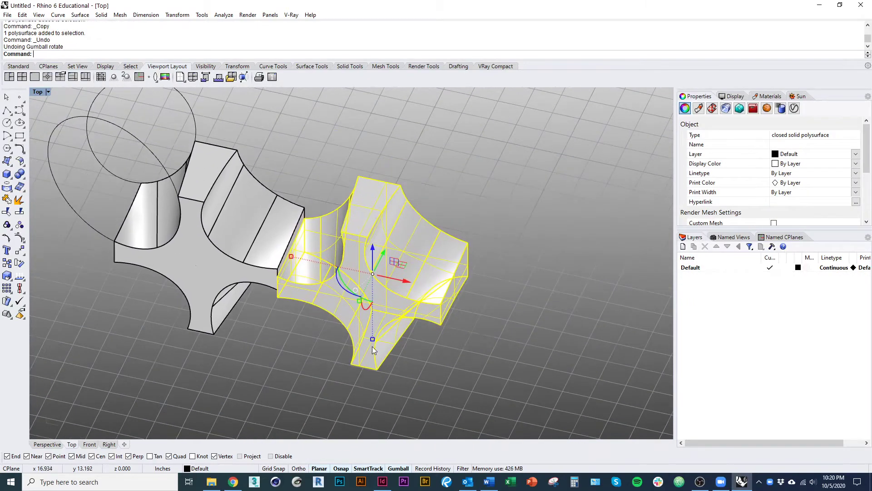
# Try moving the copied block away from the original, and undo the move
pyautogui.moveTo(354, 302); pyautogui.dragTo(399, 238, button='right')
pyautogui.moveTo(393, 239); pyautogui.dragTo(460, 159)
pyautogui.hotkey('ctrl', 'z')
pyautogui.moveTo(475, 307); pyautogui.dragTo(461, 310, button='right')
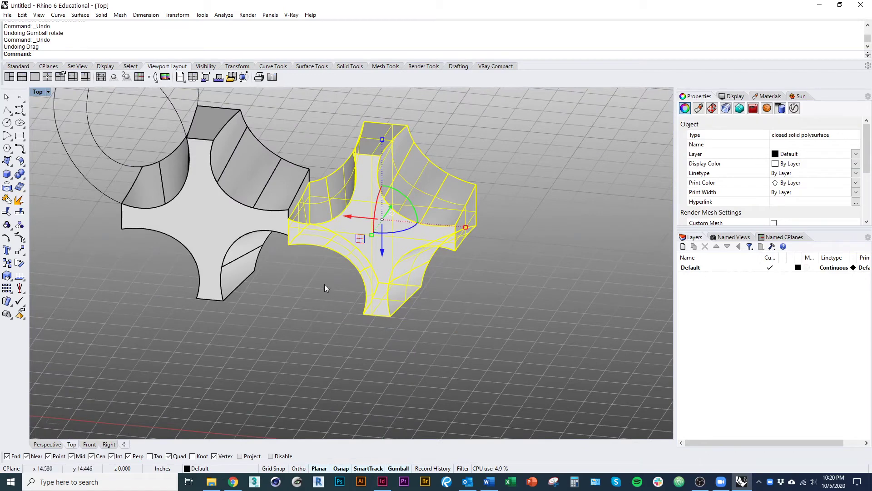
# Delete the trial copy and copy the original carved block beside itself, joining the arms corner to corner
pyautogui.click(197, 235)
pyautogui.write('co')
pyautogui.press('Return')
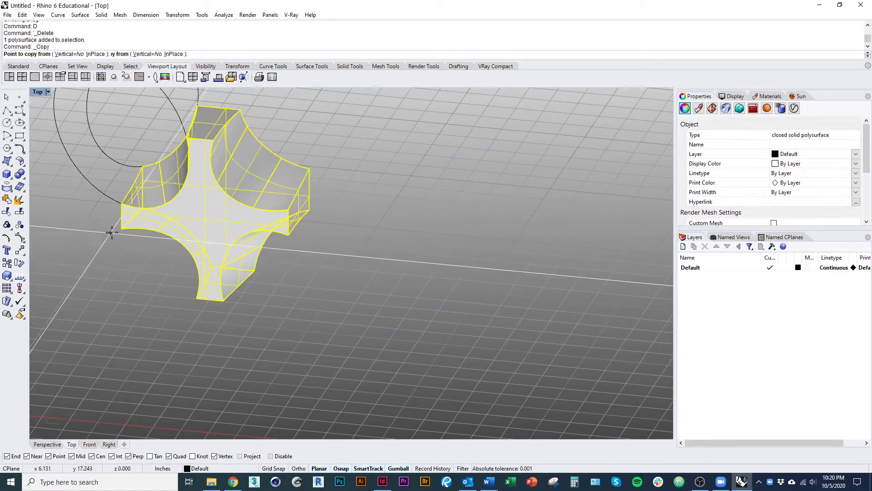
pyautogui.click(122, 229)
pyautogui.click(288, 235)
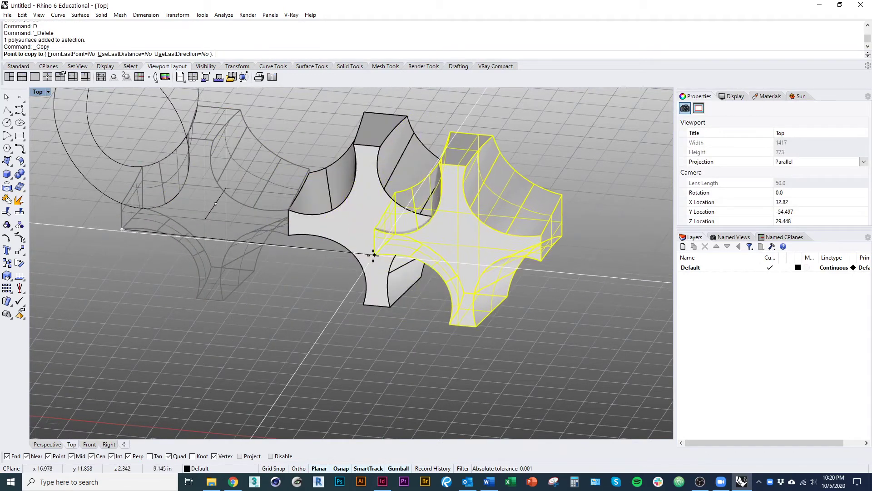
pyautogui.moveTo(279, 167); pyautogui.dragTo(264, 272, button='right')
pyautogui.press('Escape')
# Copy both carved blocks upward, from a lower leg's end corner to the matching corner on the upper leg
pyautogui.keyDown('shift'); pyautogui.click(337, 356); pyautogui.keyUp('shift')
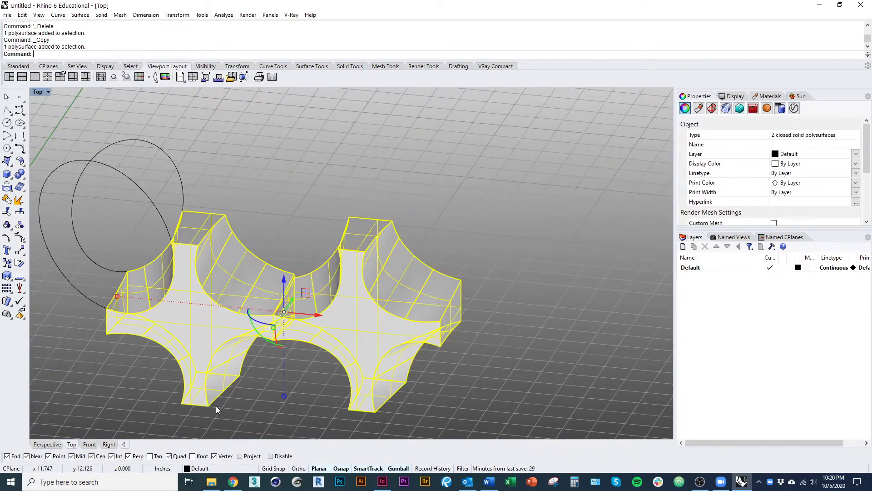
pyautogui.press('Return')
pyautogui.click(209, 405)
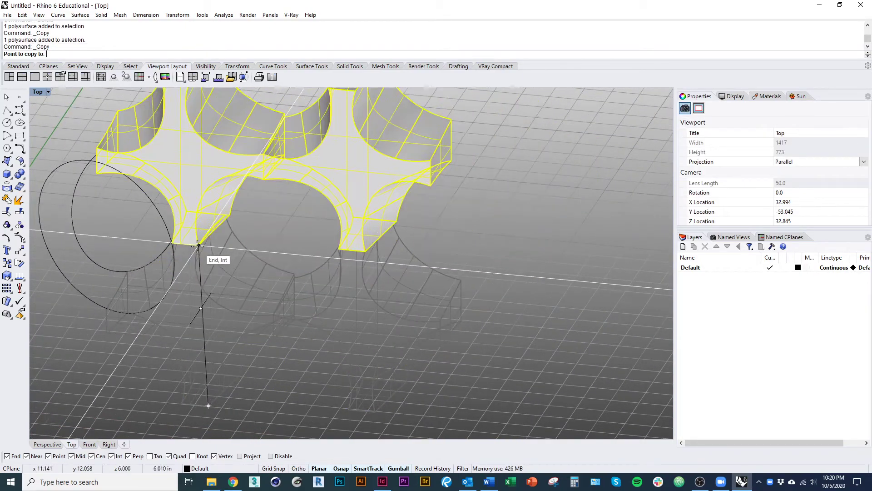
pyautogui.click(199, 246)
pyautogui.press('Escape')
pyautogui.press('Escape')
# Delete the lower block on the far side and both upper blocks, leaving a single carved block
pyautogui.scroll(-8, 254, 261)
pyautogui.moveTo(266, 292)
pyautogui.keyDown('ctrl'); pyautogui.keyDown('shift'); pyautogui.mouseDown(button='right')
pyautogui.moveTo(273, 223)
pyautogui.moveTo(269, 276)
pyautogui.mouseUp(button='right'); pyautogui.keyUp('shift'); pyautogui.keyUp('ctrl')
pyautogui.click(279, 276)
pyautogui.write('d')
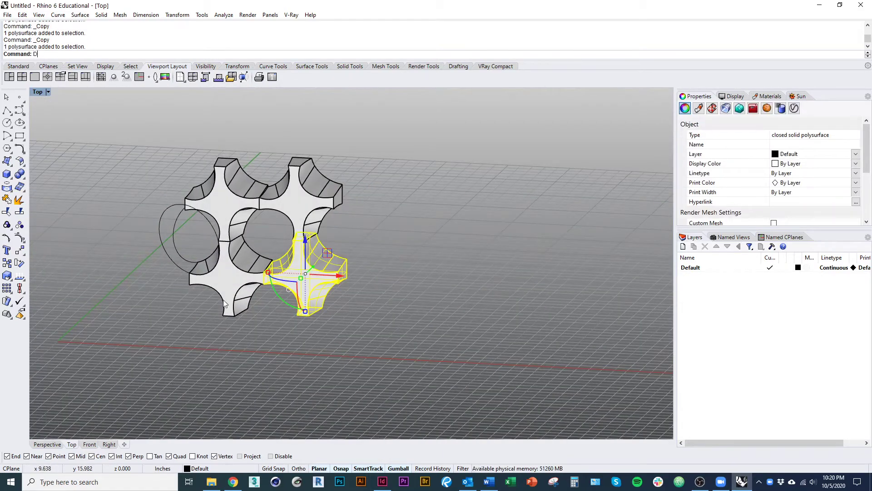
pyautogui.press('Return')
pyautogui.click(267, 271)
pyautogui.click(269, 203)
pyautogui.write('d')
pyautogui.press('Return')
# Undo the deletions, block copies, Boolean difference and 3D rotation, back to the box with one capped loft
pyautogui.hotkey('ctrl', 'z')
pyautogui.hotkey('ctrl', 'z')
pyautogui.hotkey('ctrl', 'z')
pyautogui.hotkey('ctrl', 'z')
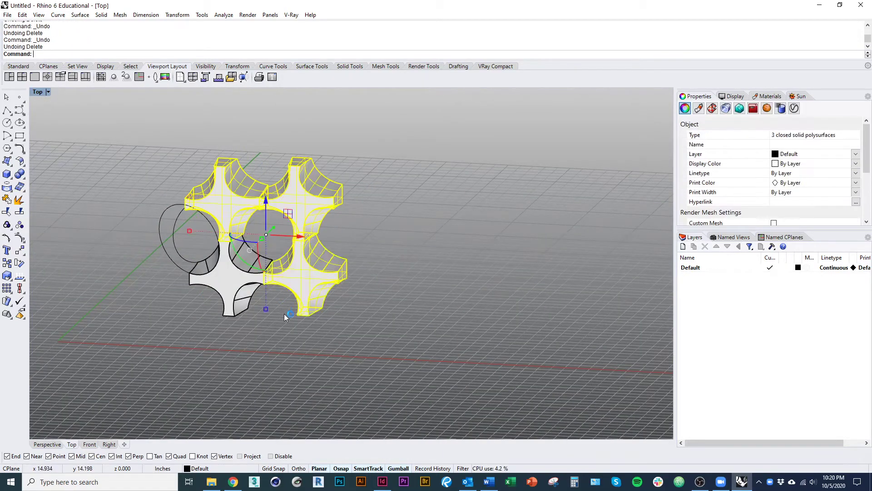
pyautogui.keyDown('ctrl'); pyautogui.keyDown('shift'); pyautogui.moveTo(285, 353); pyautogui.dragTo(255, 338, button='right'); pyautogui.keyUp('shift'); pyautogui.keyUp('ctrl')
pyautogui.hotkey('ctrl', 'z')
pyautogui.hotkey('ctrl', 'z')
pyautogui.hotkey('ctrl', 'z')
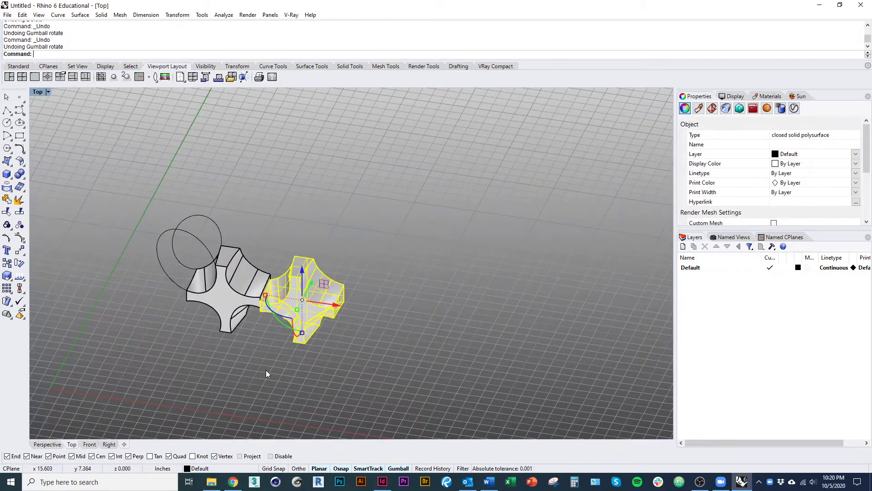
pyautogui.click(273, 391)
# Delete the capped loft and its two source circles, keeping only the box
pyautogui.click(248, 313)
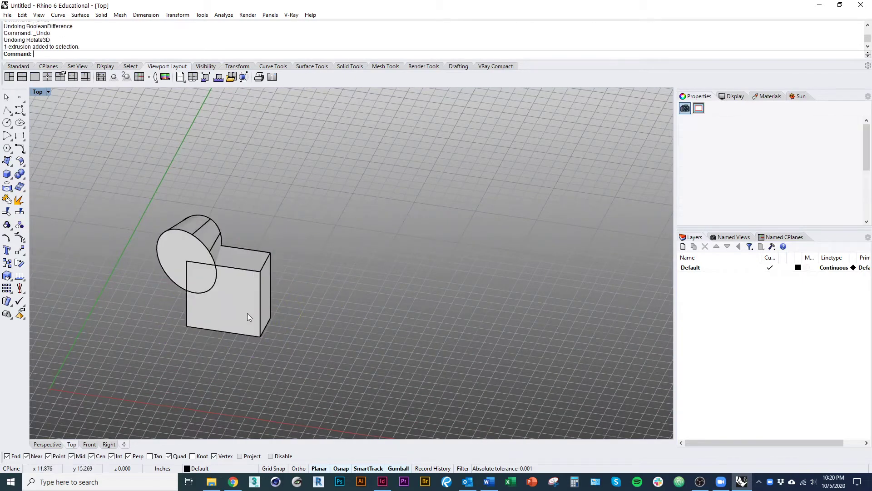
pyautogui.moveTo(197, 268); pyautogui.dragTo(208, 306, button='right')
pyautogui.click(209, 306)
pyautogui.write('d')
pyautogui.press('Return')
pyautogui.scroll(3, 218, 313)
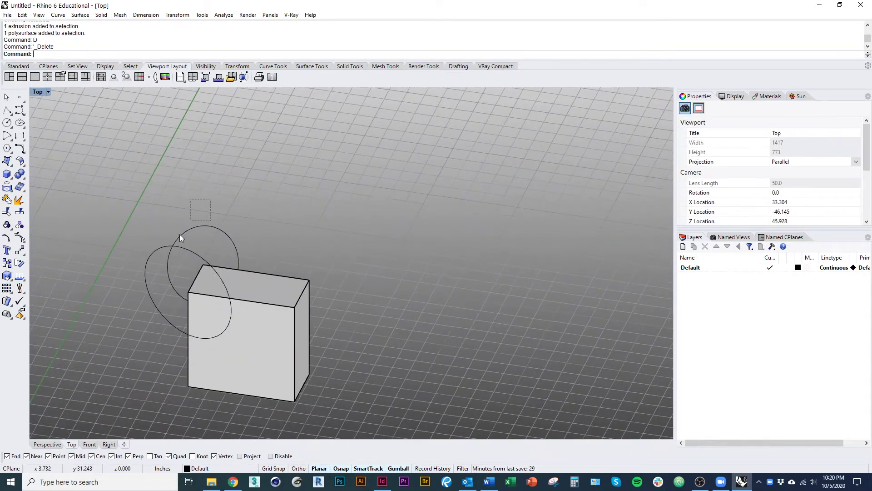
pyautogui.moveTo(180, 234); pyautogui.dragTo(154, 258)
pyautogui.write('d')
pyautogui.press('Return')
pyautogui.keyDown('ctrl'); pyautogui.keyDown('shift'); pyautogui.moveTo(154, 258); pyautogui.dragTo(203, 275, button='right'); pyautogui.keyUp('shift'); pyautogui.keyUp('ctrl')
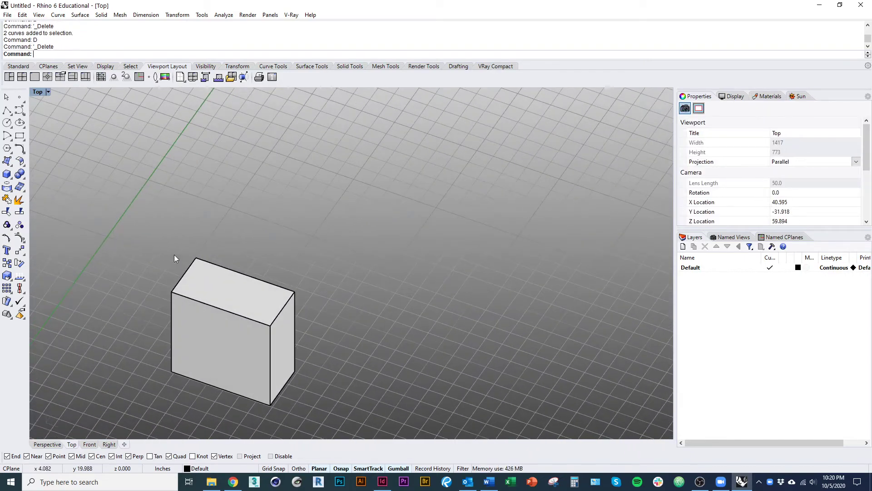
# Restore the two deleted circles and delete only the one at the box's back edge, keeping the front circle
pyautogui.hotkey('ctrl', 'z')
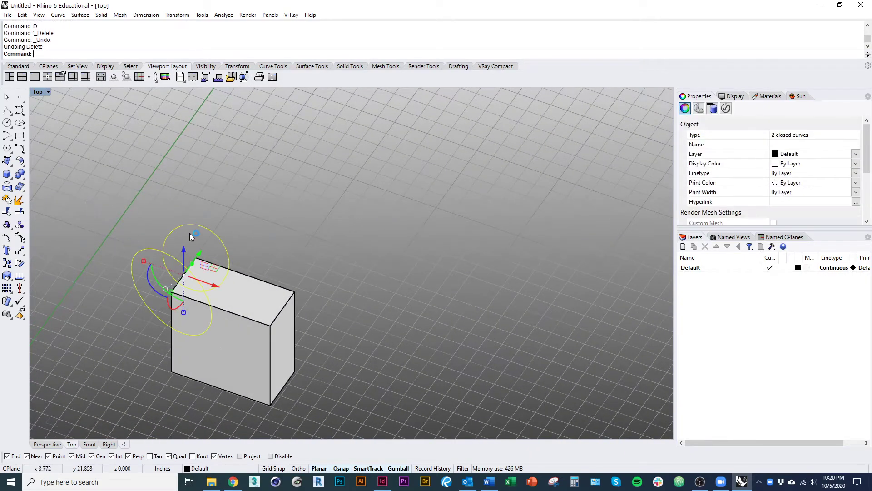
pyautogui.click(190, 234)
pyautogui.click(206, 227)
pyautogui.write('d')
pyautogui.press('Return')
pyautogui.moveTo(141, 239); pyautogui.dragTo(139, 200, button='right')
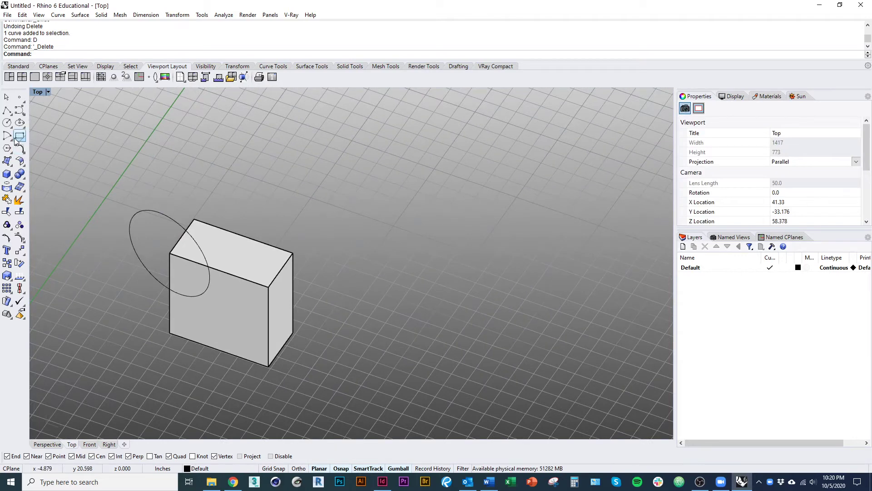
# Scale the remaining circle down uniformly and raise it so it overlaps the upper corner of the box's front face
pyautogui.click(24, 115)
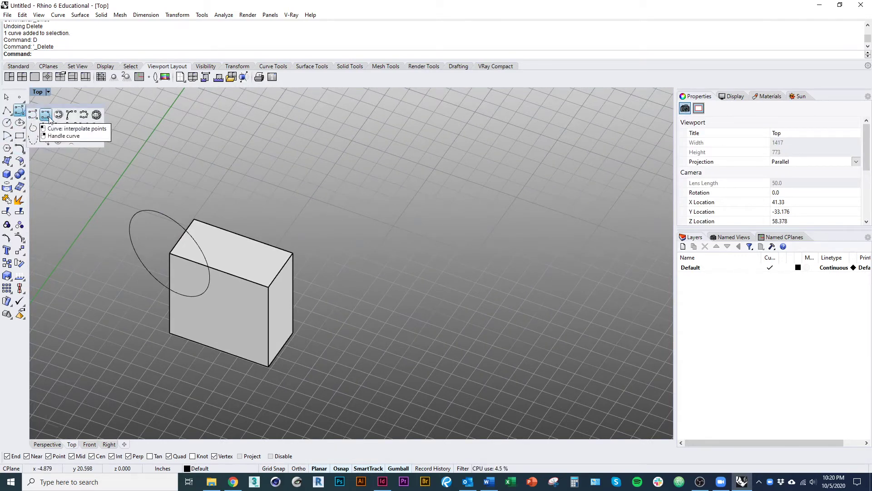
pyautogui.click(187, 233)
pyautogui.moveTo(179, 263); pyautogui.dragTo(177, 230, button='right')
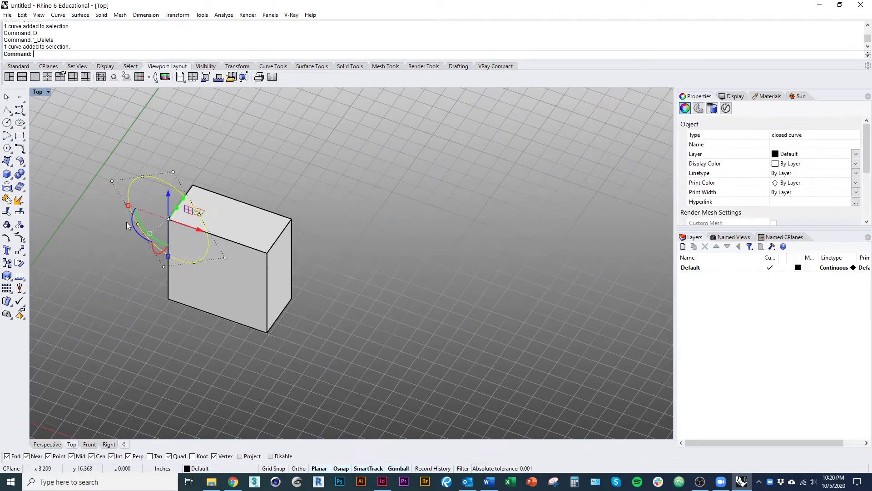
pyautogui.keyDown('shift'); pyautogui.moveTo(128, 206); pyautogui.dragTo(211, 272); pyautogui.keyUp('shift')
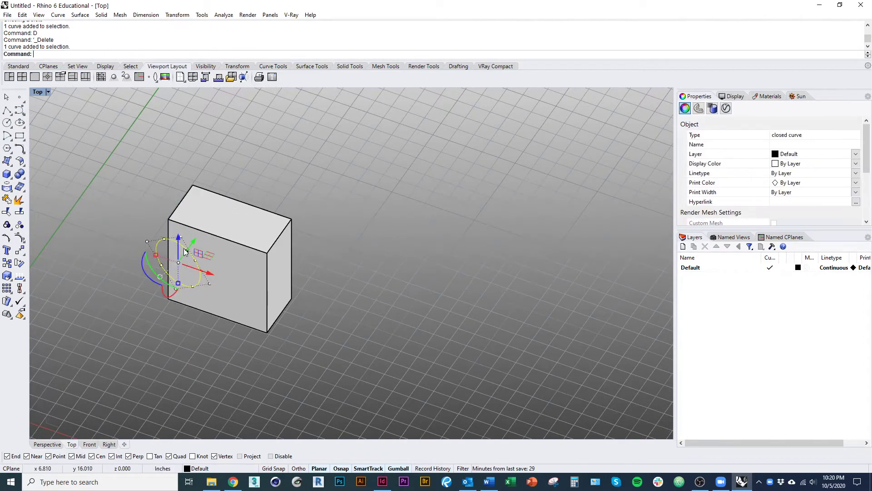
pyautogui.moveTo(179, 238); pyautogui.dragTo(180, 201)
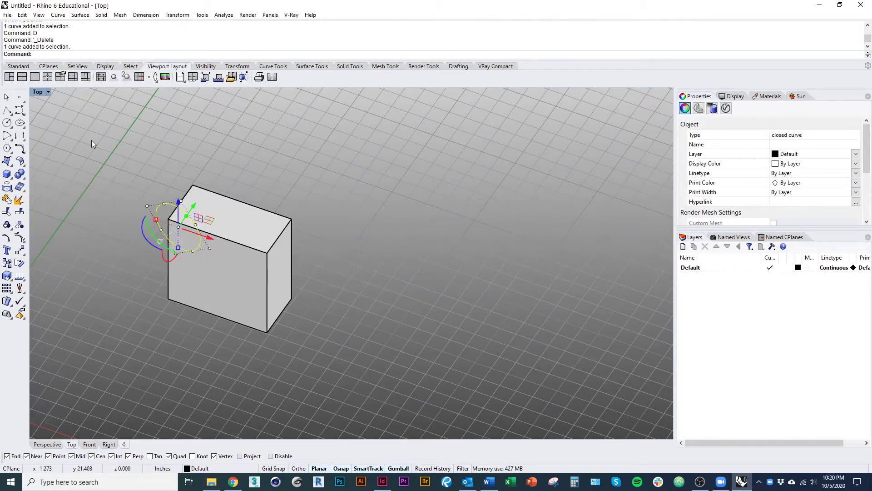
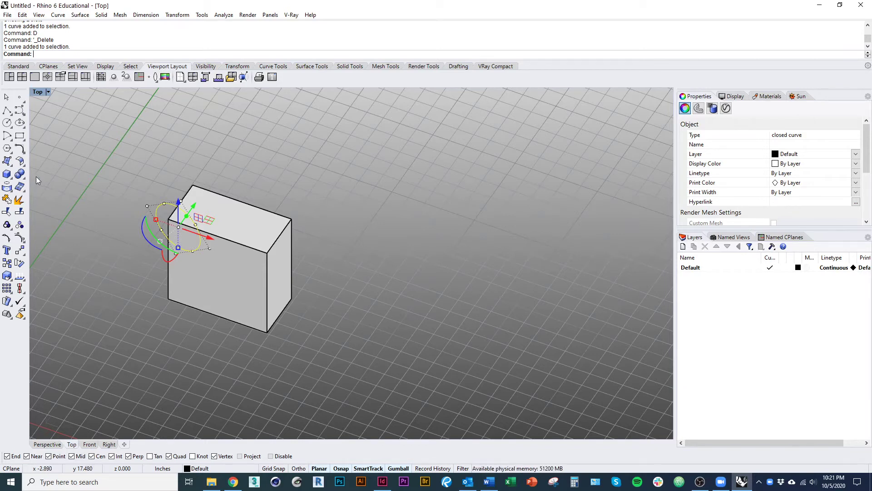
pyautogui.click(294, 184)
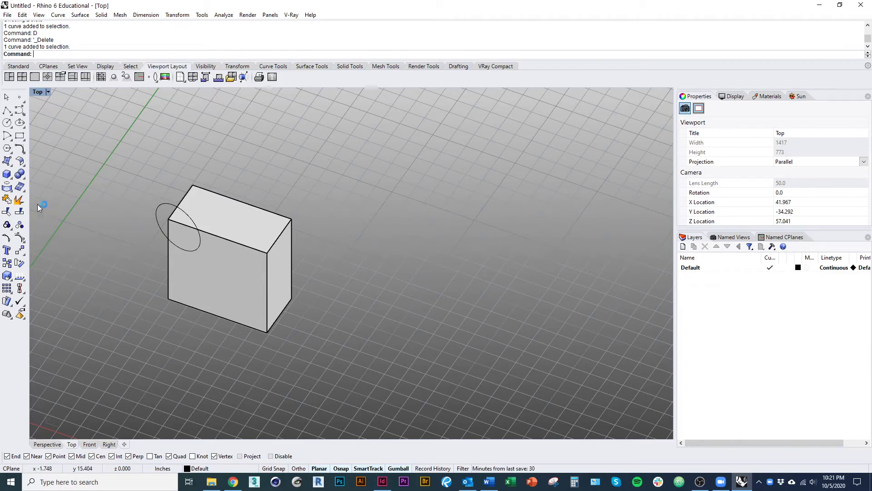
pyautogui.click(19, 110)
pyautogui.click(45, 117)
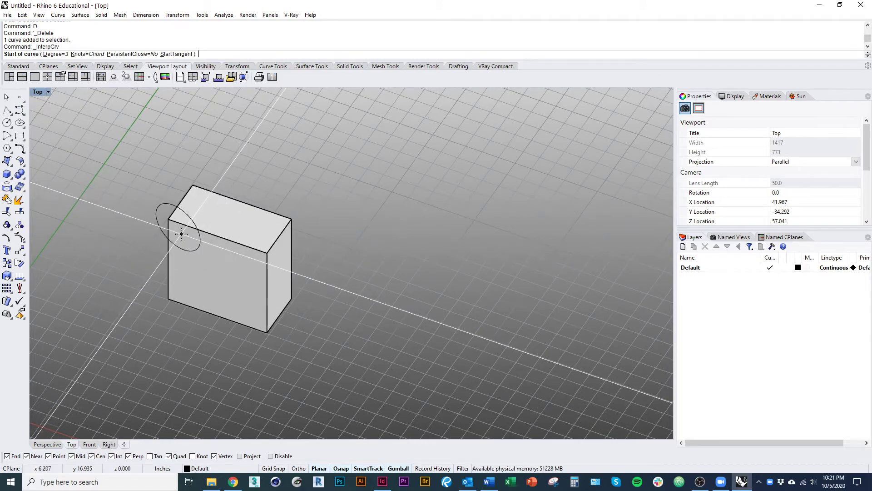
pyautogui.scroll(5, 182, 237)
pyautogui.click(170, 203)
pyautogui.scroll(-5, 169, 203)
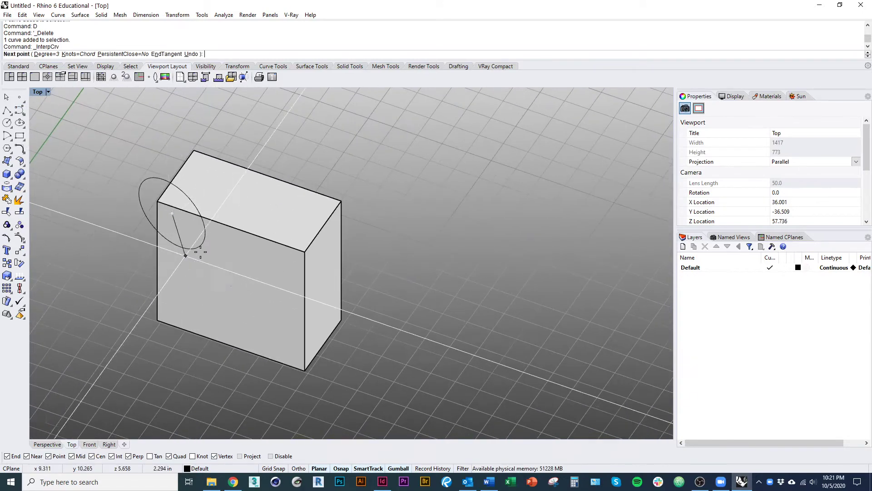
pyautogui.keyDown('ctrl'); pyautogui.keyDown('shift'); pyautogui.moveTo(296, 193); pyautogui.dragTo(183, 278, button='right'); pyautogui.keyUp('shift'); pyautogui.keyUp('ctrl')
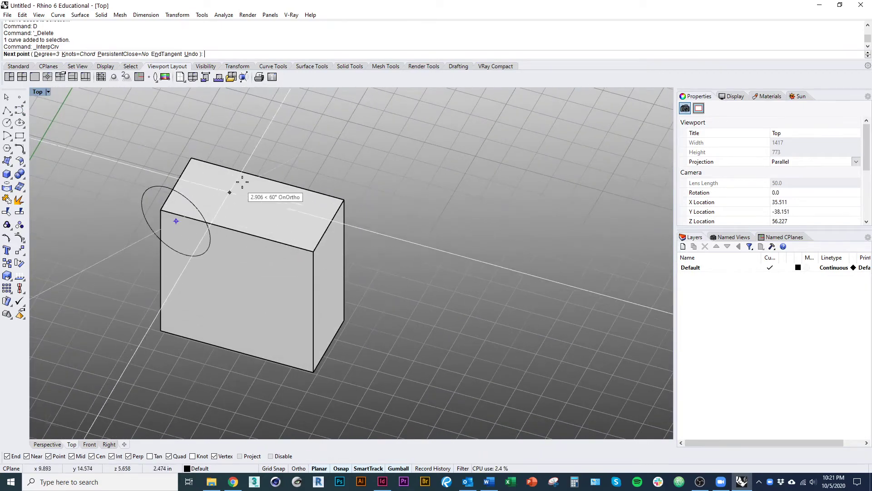
pyautogui.keyDown('ctrl'); pyautogui.keyDown('shift'); pyautogui.moveTo(251, 192); pyautogui.dragTo(232, 247, button='right'); pyautogui.keyUp('shift'); pyautogui.keyUp('ctrl')
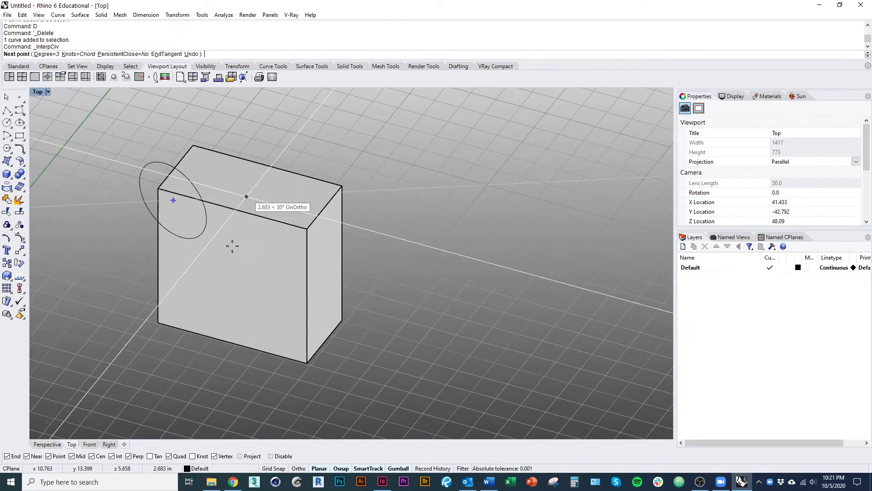
pyautogui.press('Escape')
# Draw a four-point interpolated S-curve from the circle's center across the box's top to just beyond the opposite back edge
pyautogui.rightClick(191, 224)
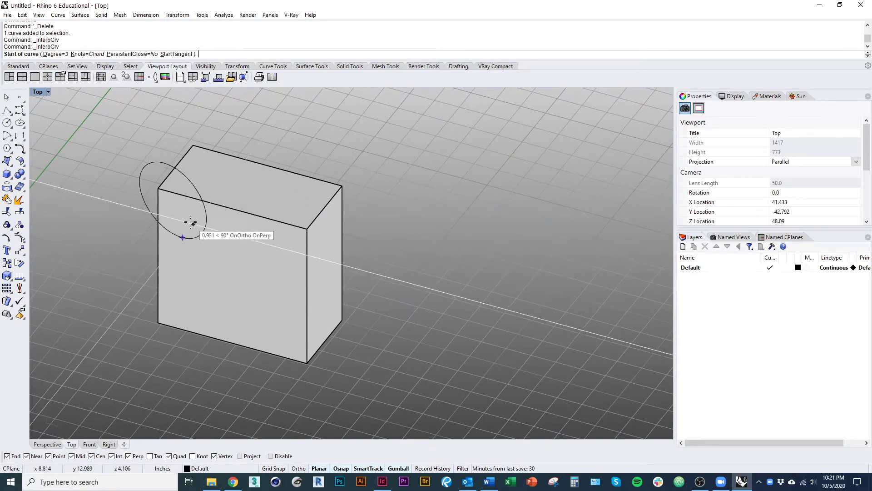
pyautogui.click(173, 200)
pyautogui.keyDown('ctrl'); pyautogui.keyDown('shift'); pyautogui.moveTo(173, 200); pyautogui.dragTo(200, 321, button='right'); pyautogui.keyUp('shift'); pyautogui.keyUp('ctrl')
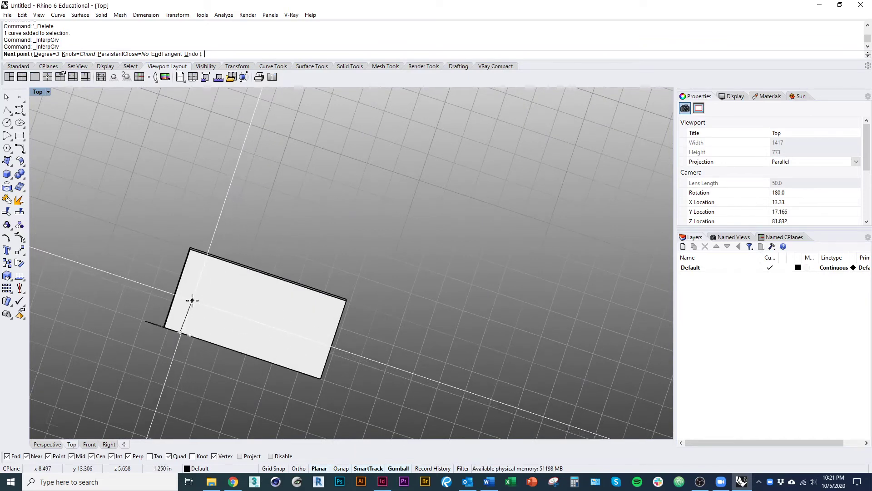
pyautogui.click(194, 299)
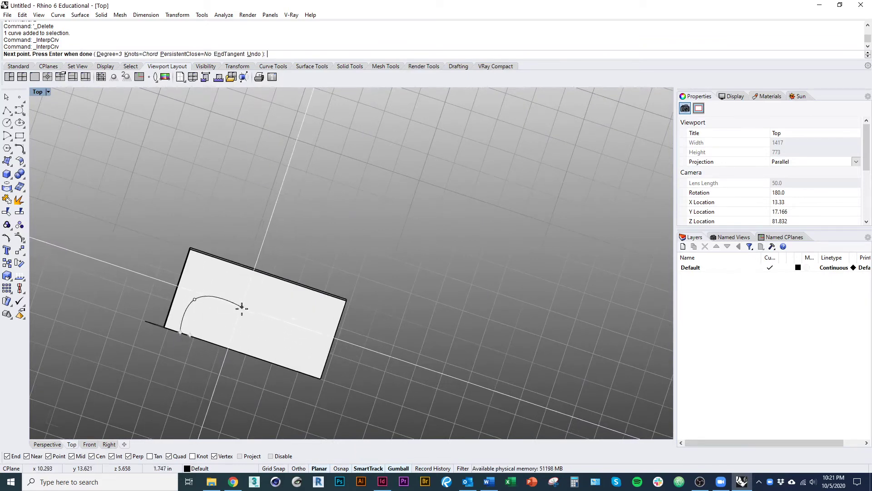
pyautogui.click(281, 319)
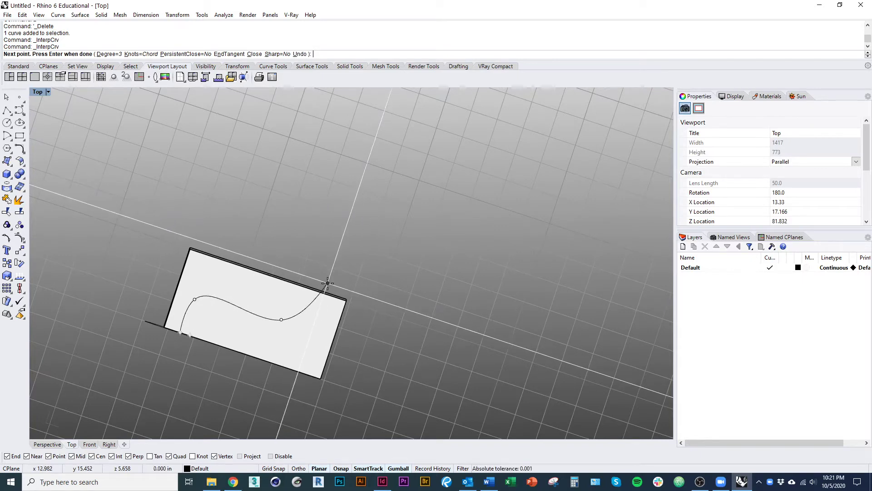
pyautogui.click(328, 283)
pyautogui.press('Return')
# Set the viewport display to Wireframe and turn on the control points of the S-curve
pyautogui.scroll(-4, 280, 293)
pyautogui.click(312, 290)
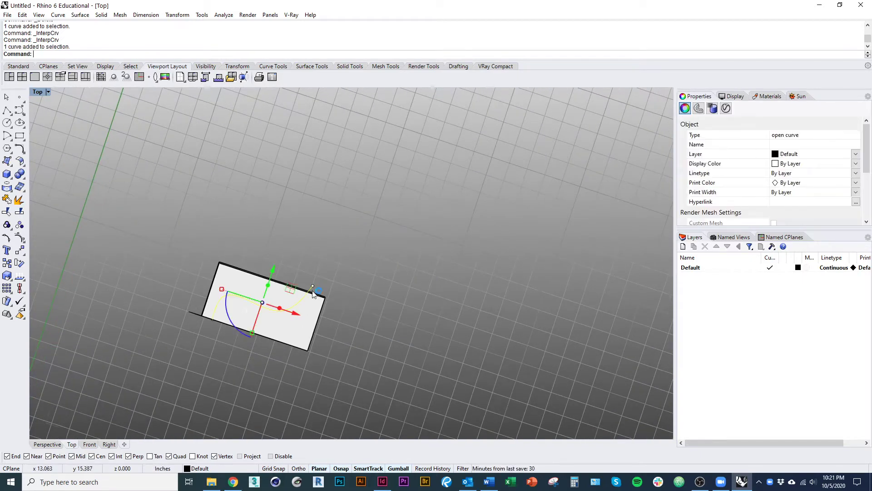
pyautogui.moveTo(293, 335); pyautogui.dragTo(283, 279, button='right')
pyautogui.scroll(5, 228, 248)
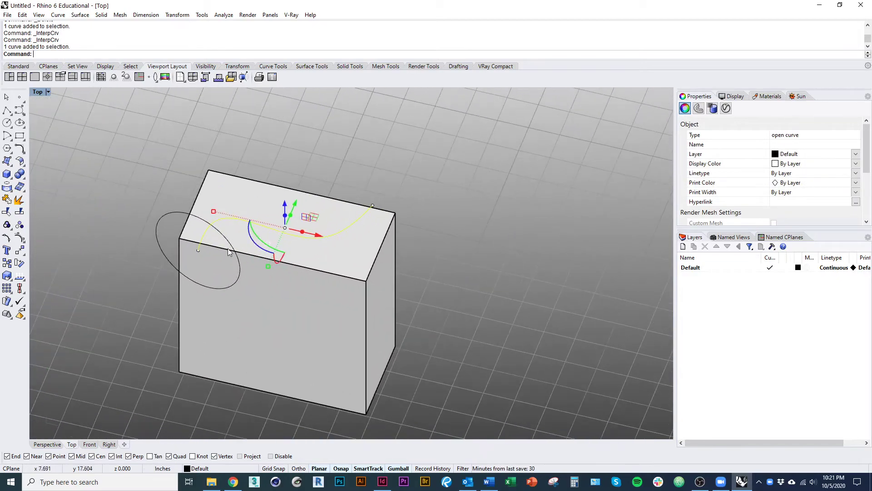
pyautogui.moveTo(180, 284); pyautogui.dragTo(169, 309, button='right')
pyautogui.click(161, 304)
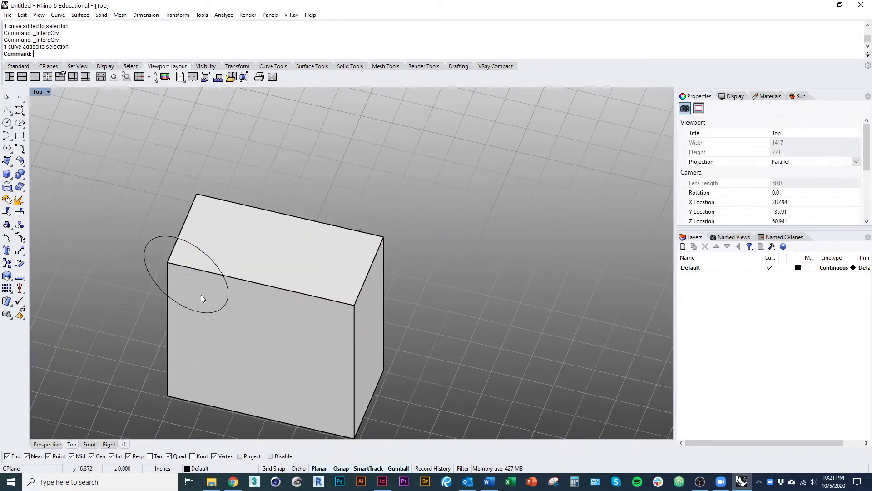
pyautogui.click(363, 229)
pyautogui.moveTo(336, 261); pyautogui.dragTo(306, 227, button='right')
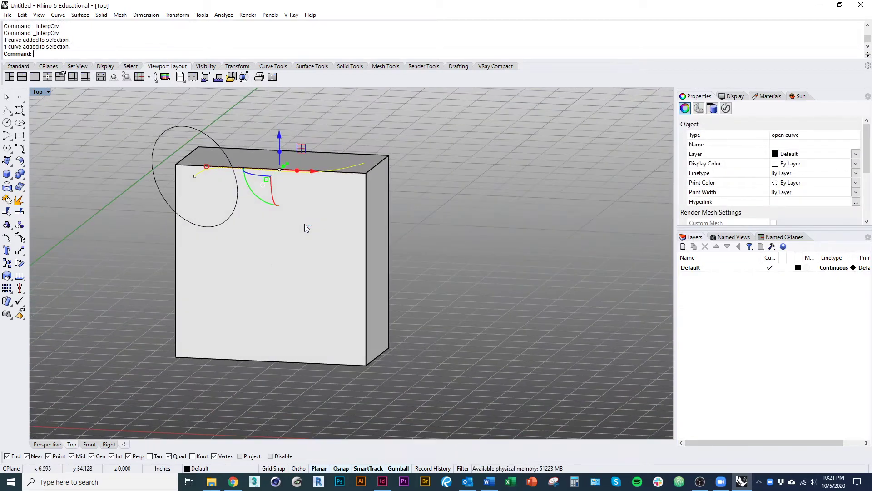
pyautogui.click(44, 94)
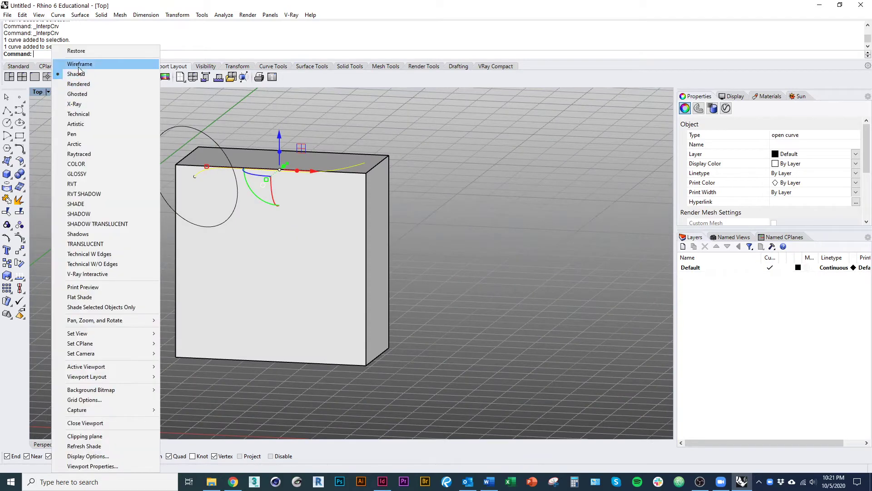
pyautogui.click(64, 62)
pyautogui.click(19, 226)
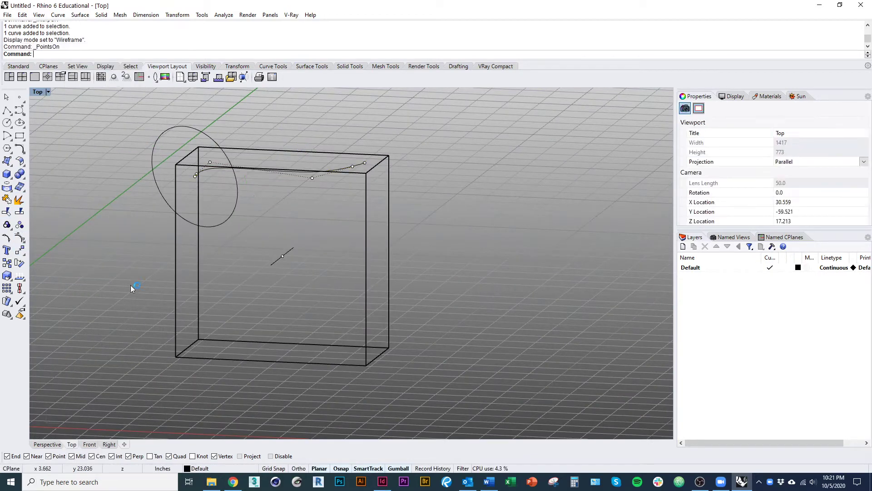
# Lower the three control points at the curve's far end vertically toward the base of the box
pyautogui.moveTo(295, 127); pyautogui.dragTo(384, 216)
pyautogui.moveTo(350, 166); pyautogui.dragTo(348, 312)
pyautogui.moveTo(291, 190); pyautogui.dragTo(146, 97, button='right')
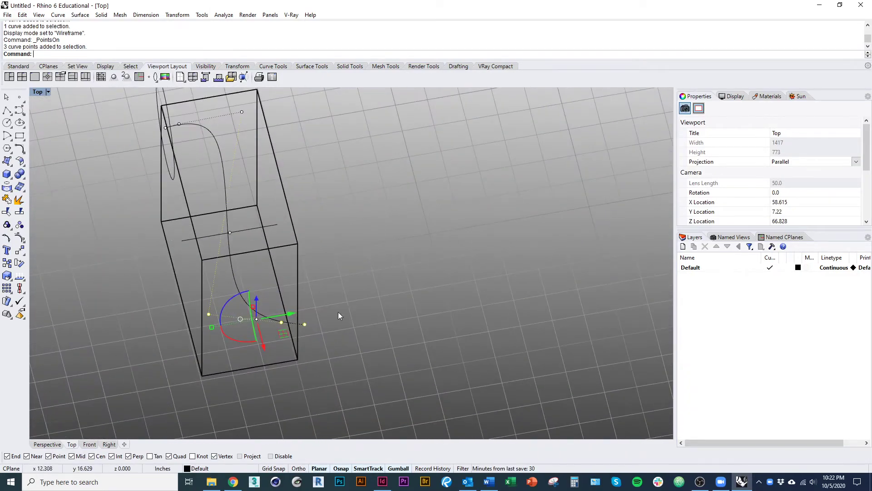
pyautogui.moveTo(268, 212); pyautogui.dragTo(273, 258, button='right')
pyautogui.click(323, 318)
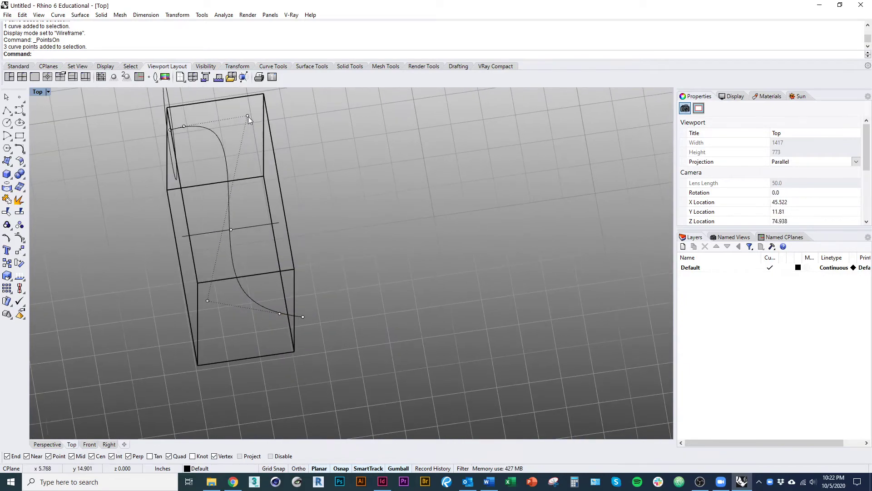
# Shift the S-curve's two outlying bend control points inward across the box's depth to soften its sideways bends
pyautogui.moveTo(248, 116); pyautogui.dragTo(227, 125)
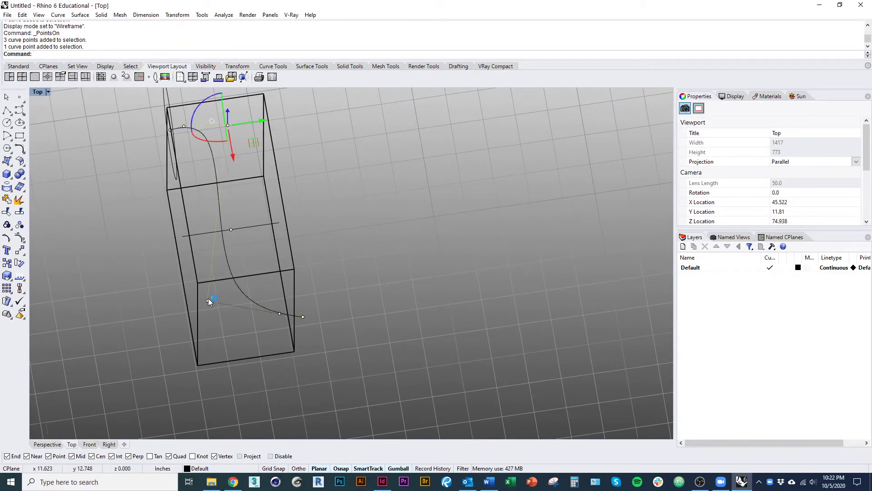
pyautogui.moveTo(208, 300); pyautogui.dragTo(235, 314)
pyautogui.click(334, 359)
pyautogui.moveTo(334, 358); pyautogui.dragTo(355, 266, button='right')
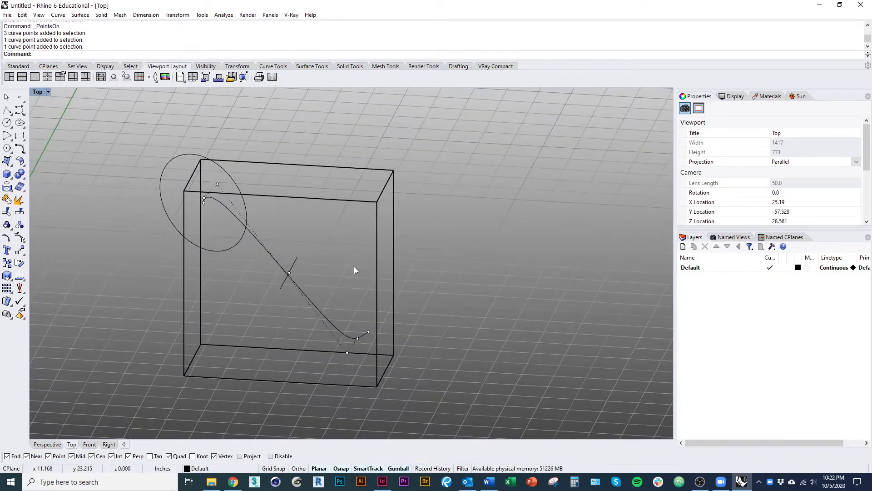
pyautogui.click(228, 247)
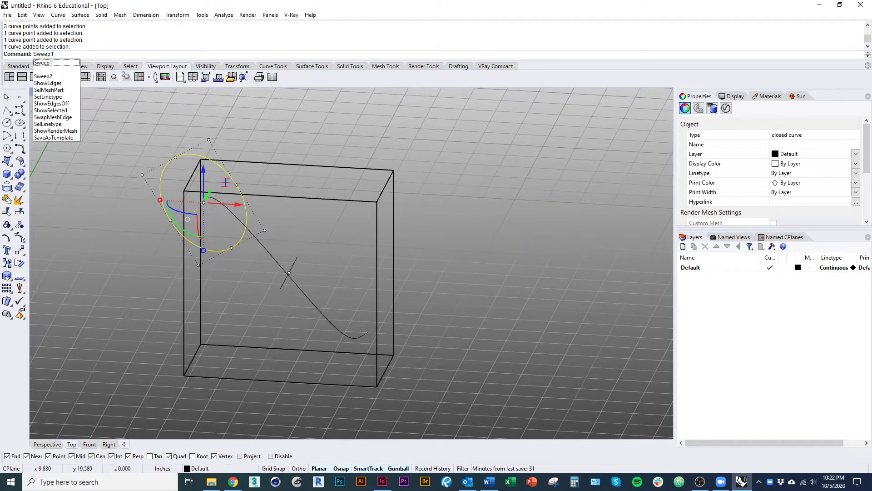
pyautogui.press('Return')
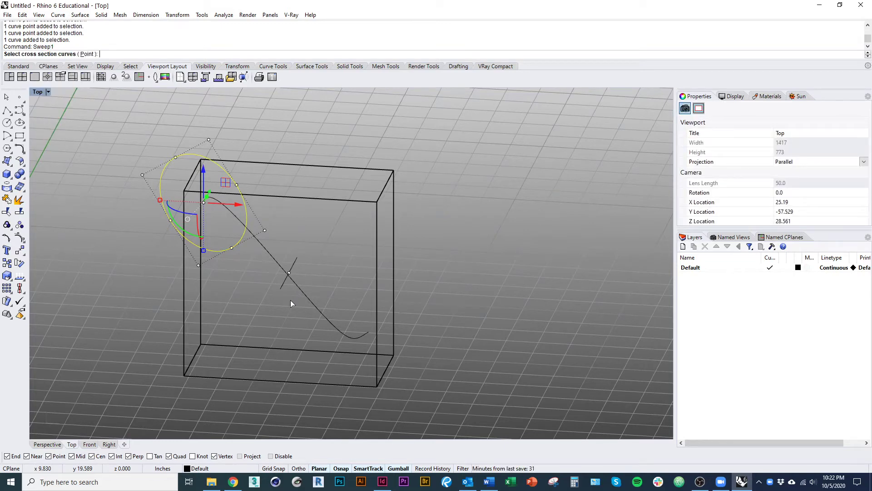
pyautogui.press('Escape')
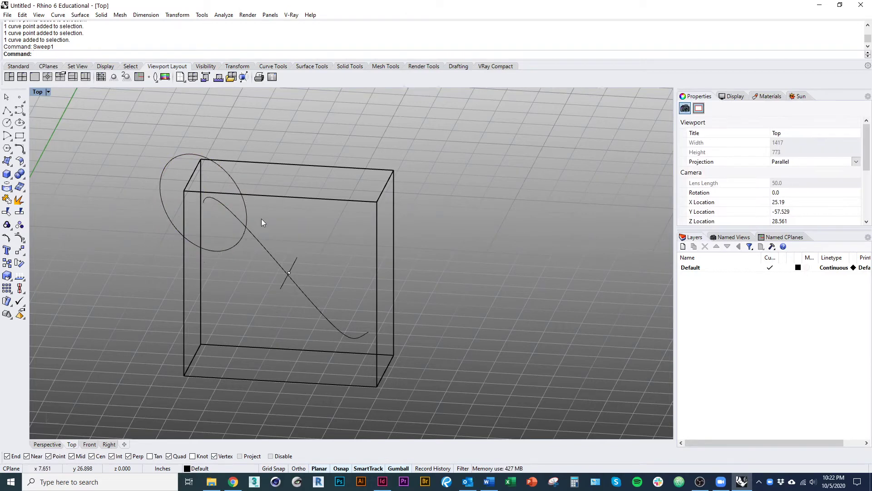
# Sweep the circle along the S-curve with a one-rail sweep, using the Freeform frame style and unchanged cross sections
pyautogui.write('Swe')
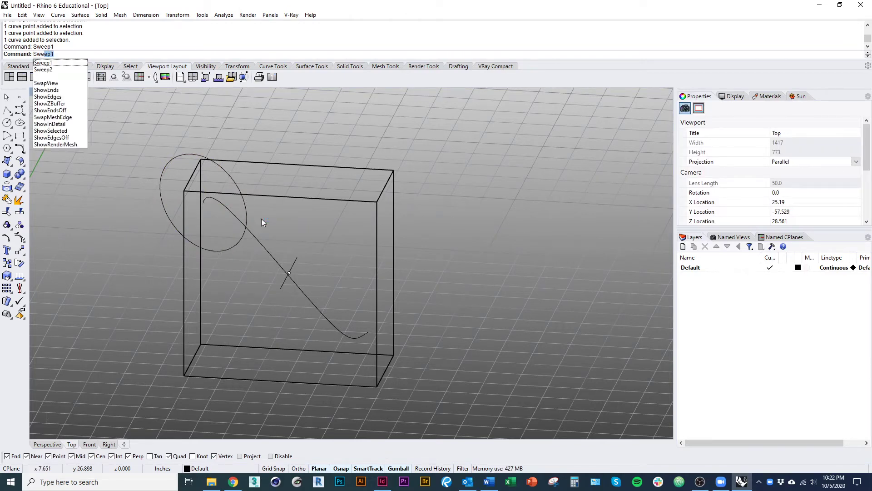
pyautogui.write('ep1')
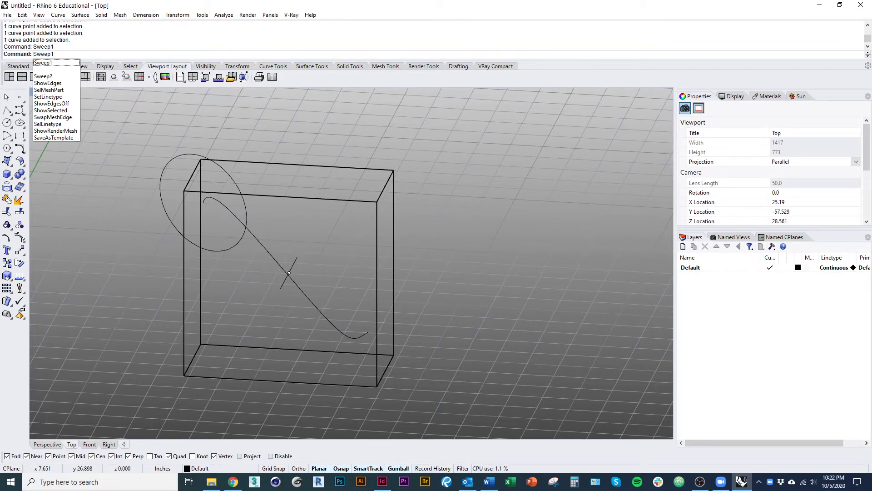
pyautogui.press('Return')
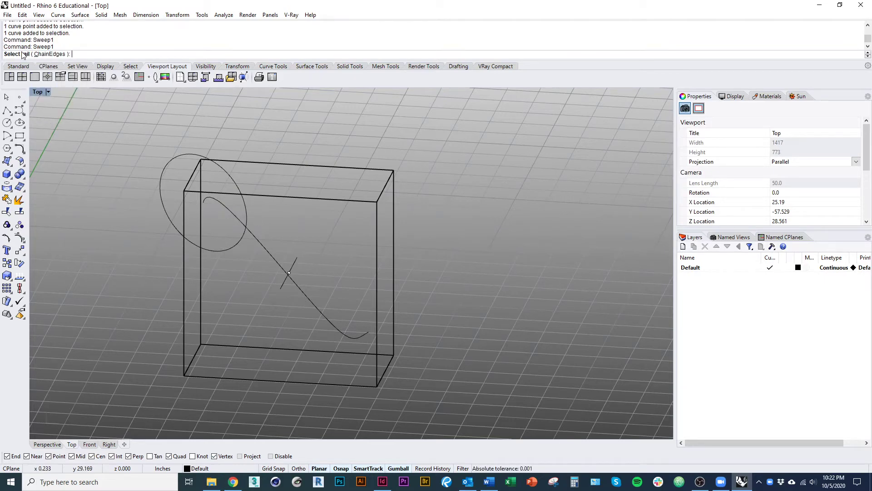
pyautogui.moveTo(201, 222); pyautogui.dragTo(160, 238, button='right')
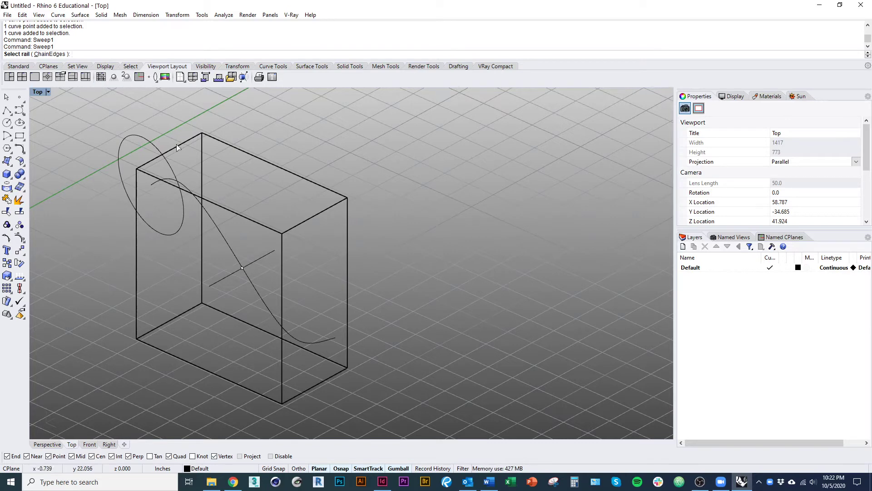
pyautogui.click(189, 194)
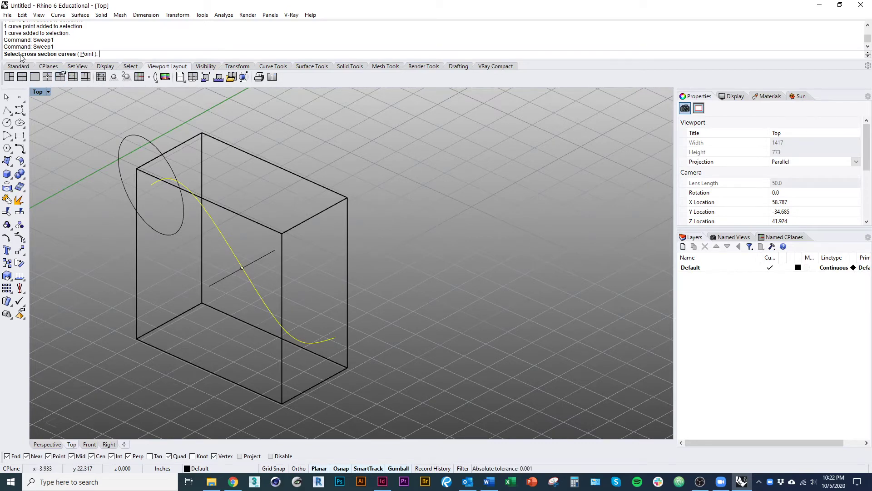
pyautogui.click(148, 138)
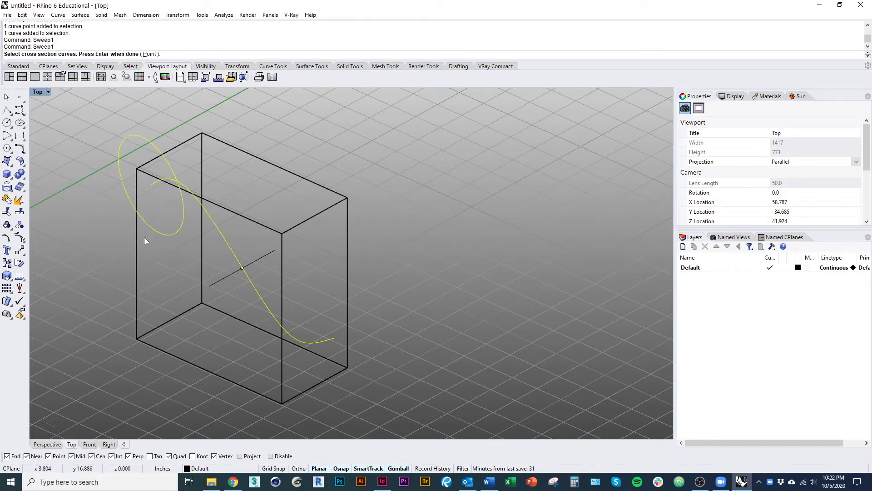
pyautogui.press('Return')
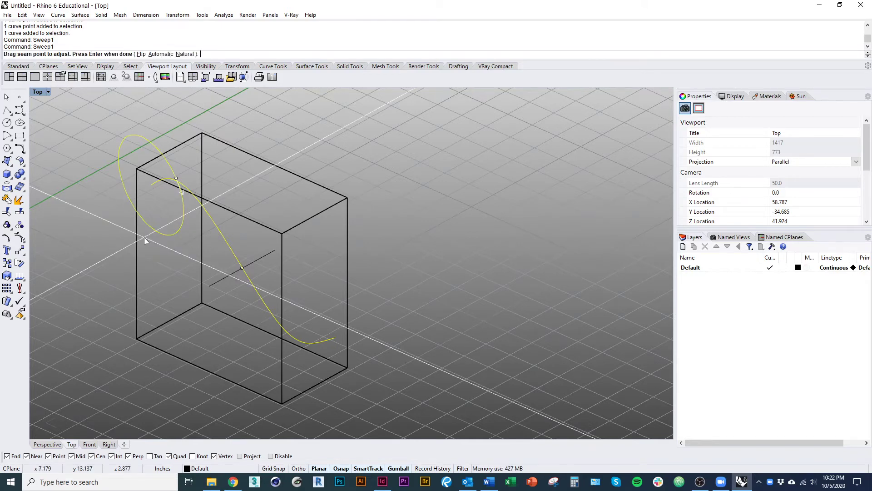
pyautogui.moveTo(144, 238); pyautogui.dragTo(263, 173, button='right')
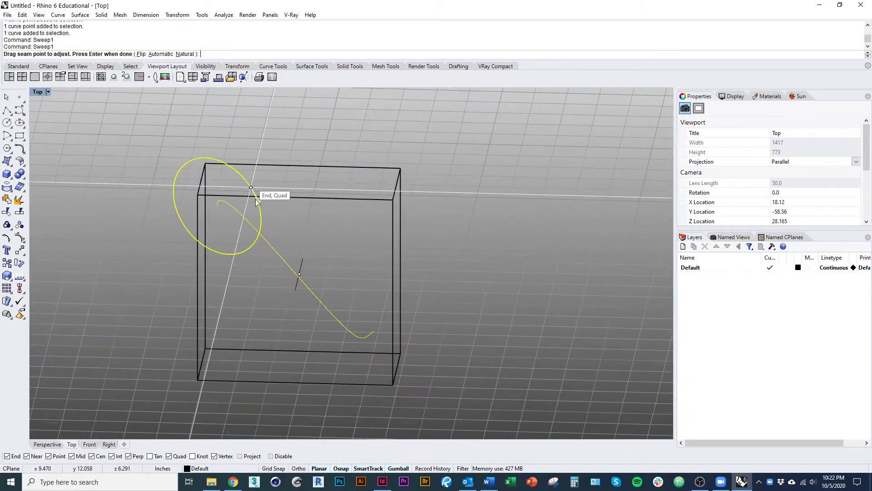
pyautogui.moveTo(256, 202); pyautogui.dragTo(235, 242, button='right')
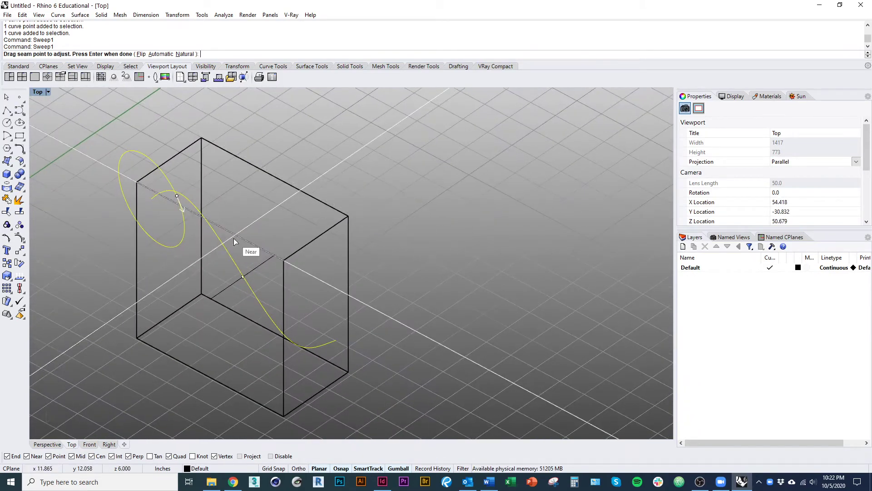
pyautogui.press('Return')
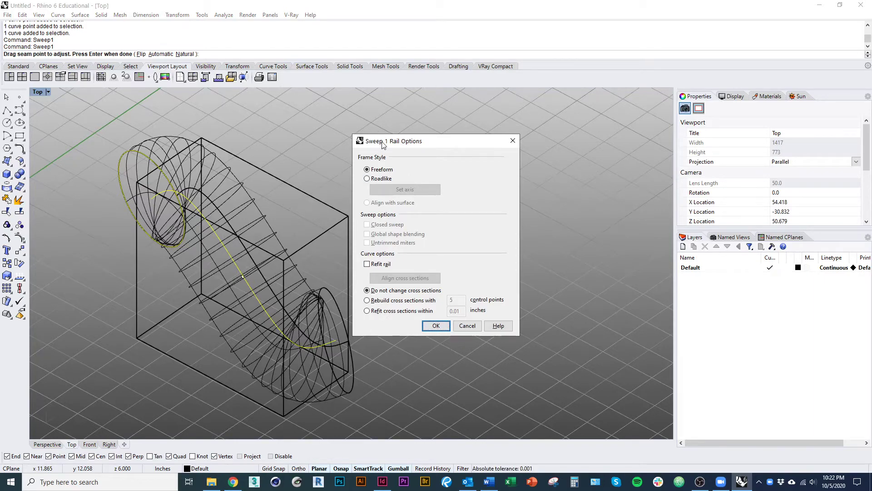
pyautogui.click(443, 325)
pyautogui.moveTo(443, 320); pyautogui.dragTo(411, 318, button='right')
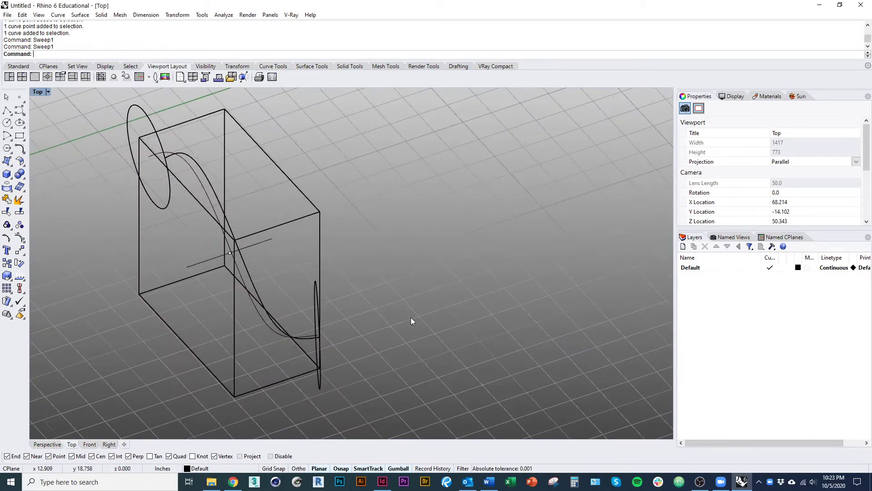
# Set the viewport display to Shaded and cap both open ends of the swept tube
pyautogui.hotkey('ctrl', 'alt', 's')
pyautogui.moveTo(376, 290); pyautogui.dragTo(326, 310, button='right')
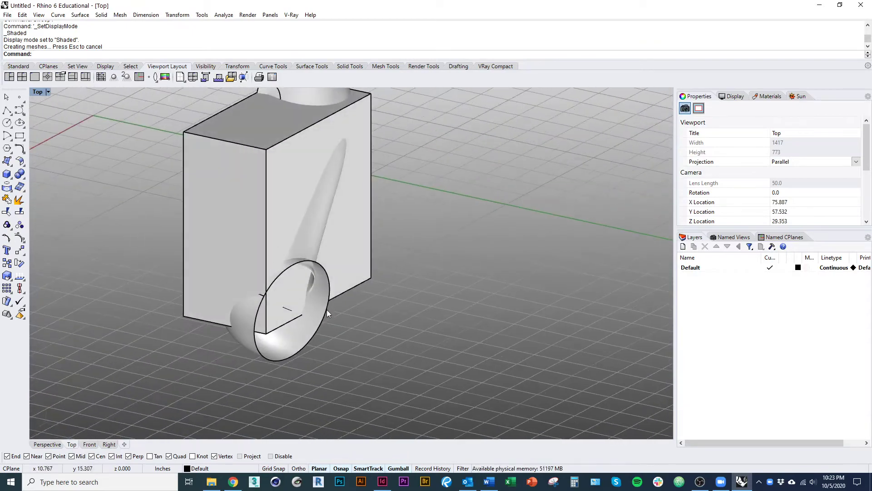
pyautogui.click(319, 328)
pyautogui.write('Cap')
pyautogui.press('Return')
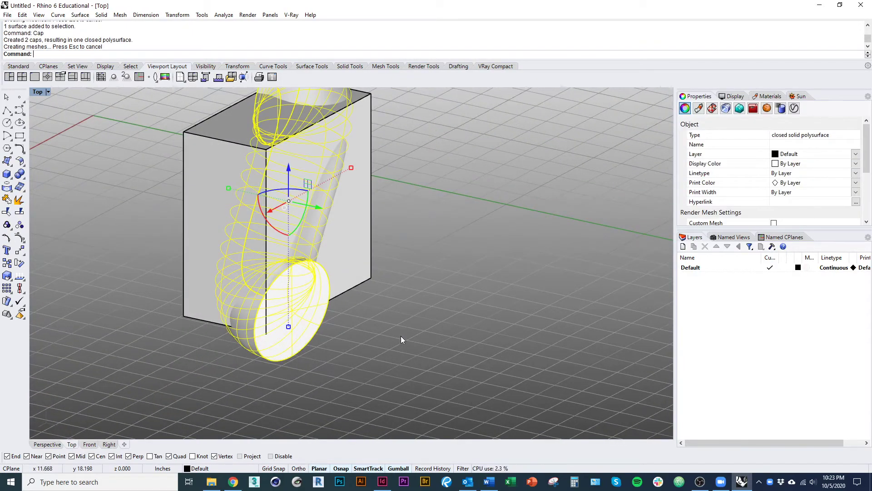
pyautogui.click(401, 336)
# Undo the cap and the sweep, and set the viewport display to Wireframe
pyautogui.moveTo(278, 304); pyautogui.dragTo(450, 313, button='right')
pyautogui.hotkey('ctrl', 'z')
pyautogui.hotkey('ctrl', 'z')
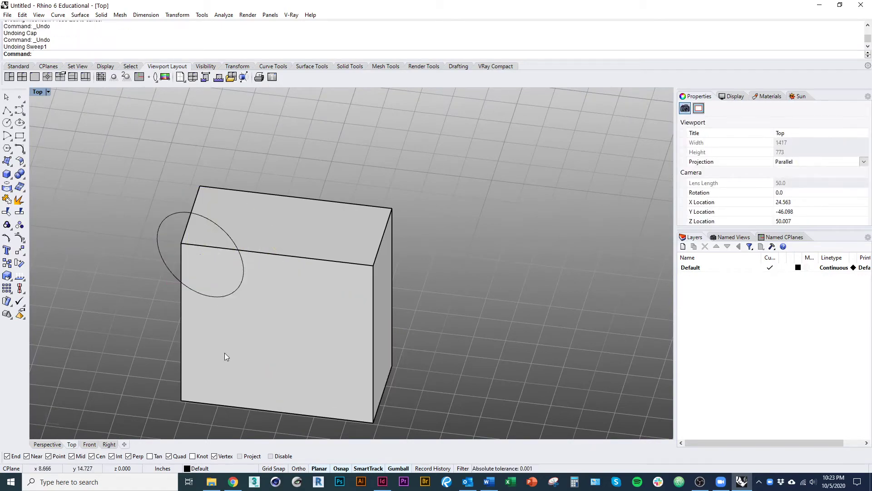
pyautogui.hotkey('ctrl', 'alt', 'w')
pyautogui.moveTo(293, 343); pyautogui.dragTo(171, 297, button='right')
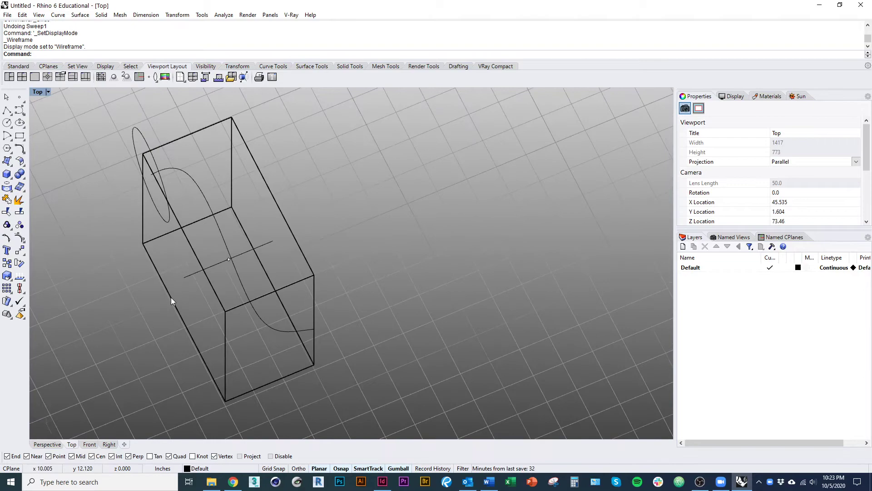
# Lower the S-curve's upper bend control point vertically to ease the drop behind the circle
pyautogui.click(165, 226)
pyautogui.moveTo(168, 236); pyautogui.dragTo(241, 168, button='right')
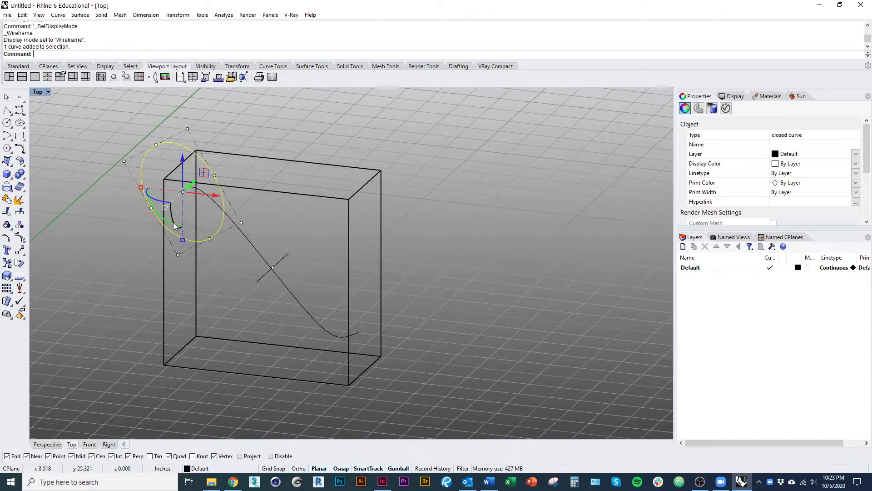
pyautogui.moveTo(167, 219); pyautogui.dragTo(199, 175, button='right')
pyautogui.click(200, 174)
pyautogui.moveTo(197, 145); pyautogui.dragTo(196, 168, button='right')
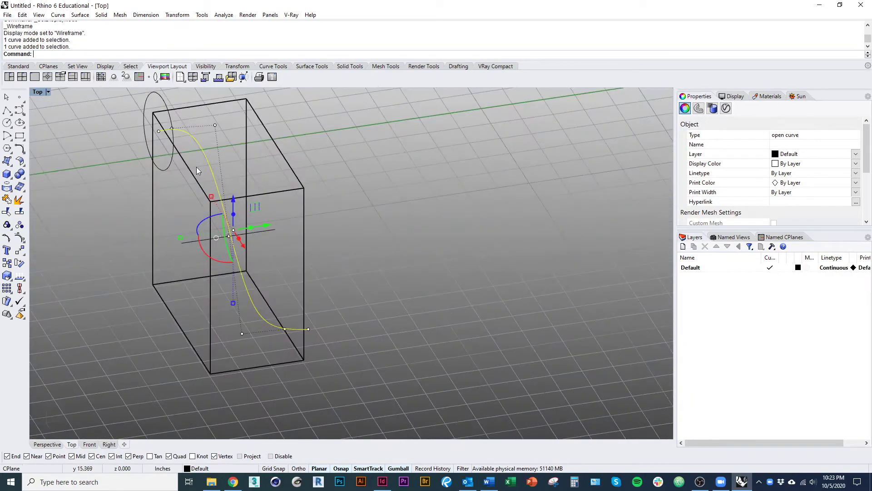
pyautogui.click(215, 126)
pyautogui.moveTo(214, 104); pyautogui.dragTo(216, 136)
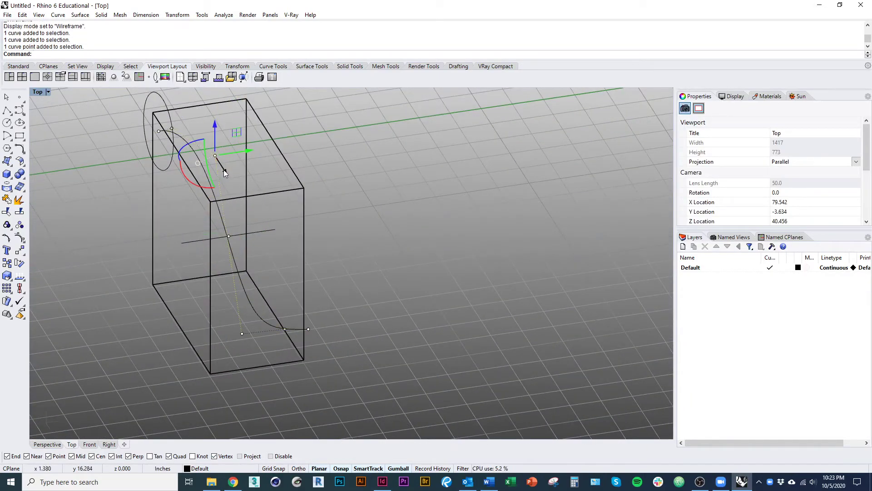
pyautogui.click(190, 191)
pyautogui.write('Swwep1')
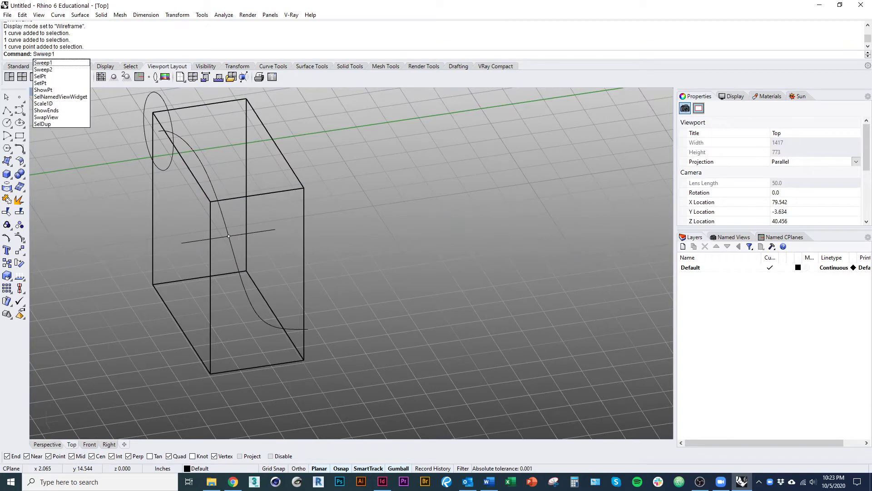
pyautogui.press('Return')
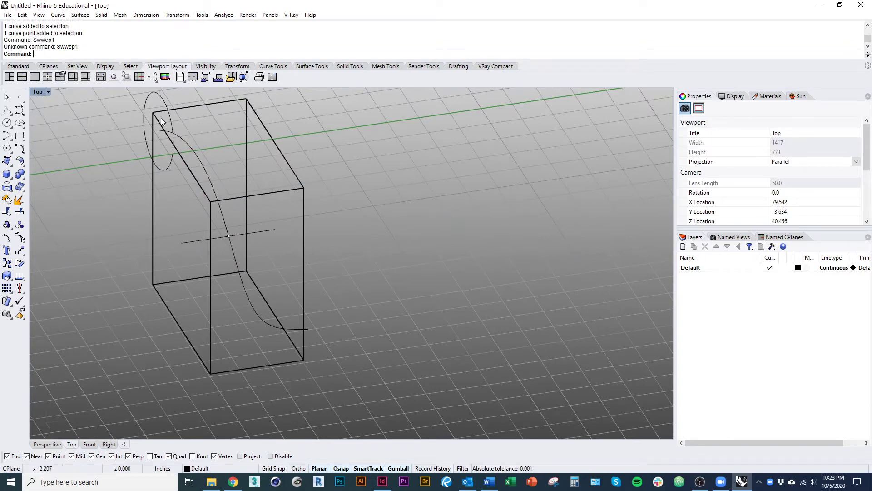
pyautogui.click(188, 142)
pyautogui.press('Escape')
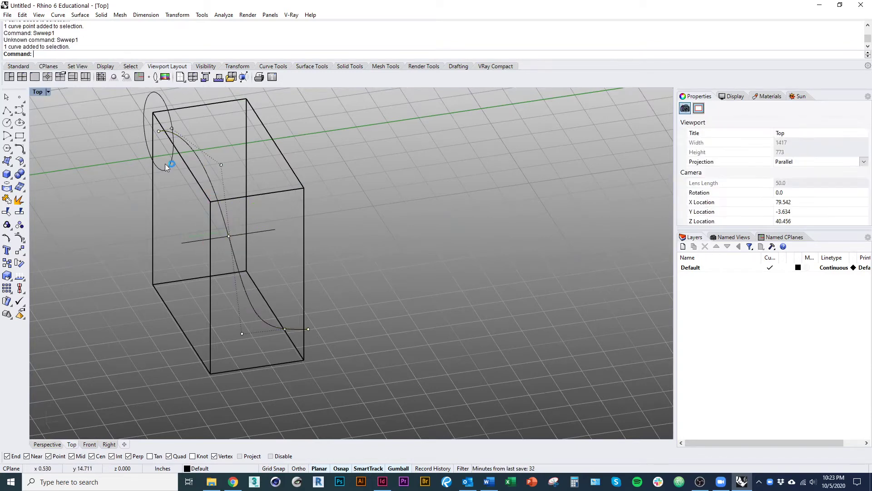
pyautogui.click(193, 150)
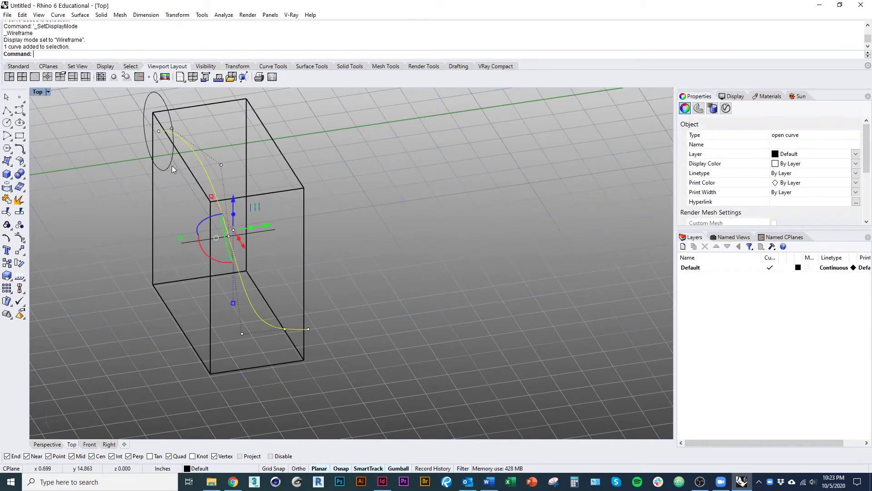
pyautogui.click(169, 167)
pyautogui.press('F10')
pyautogui.hotkey('ctrl', 'alt', 'w')
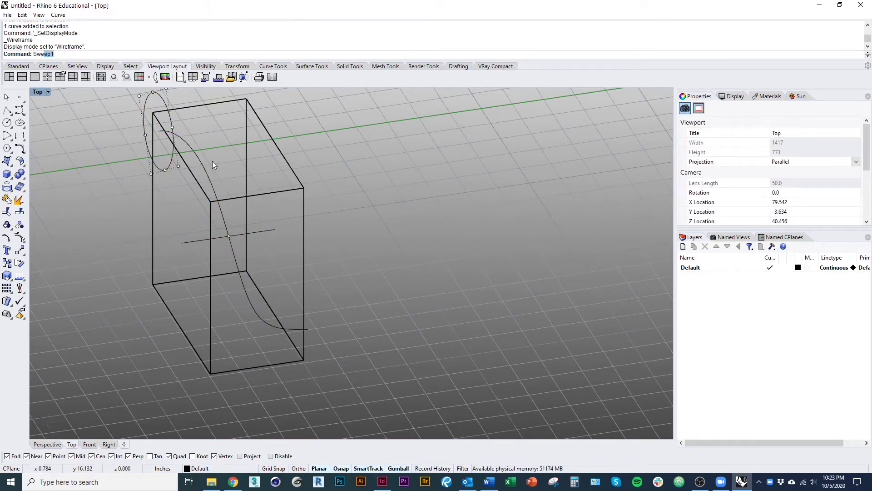
# Sweep the circle along the reshaped S-curve, keeping the Freeform frame style and leaving the cross sections unchanged
pyautogui.press('Return')
pyautogui.click(204, 167)
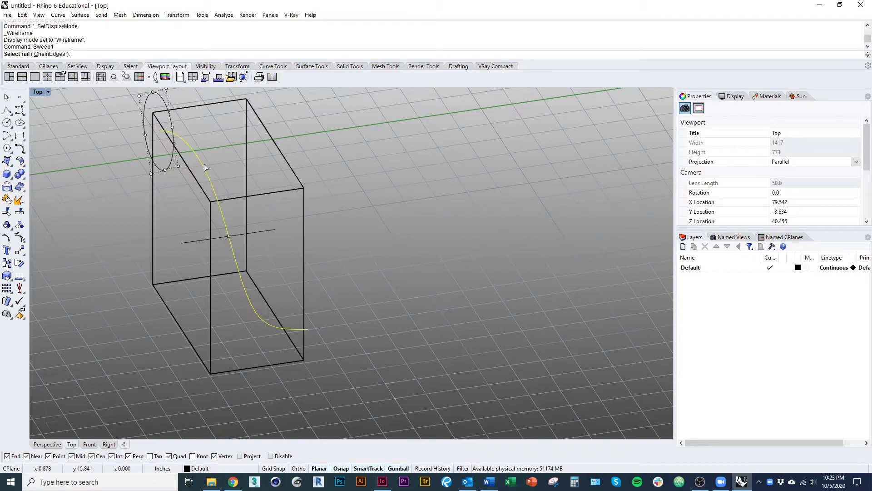
pyautogui.press('Return')
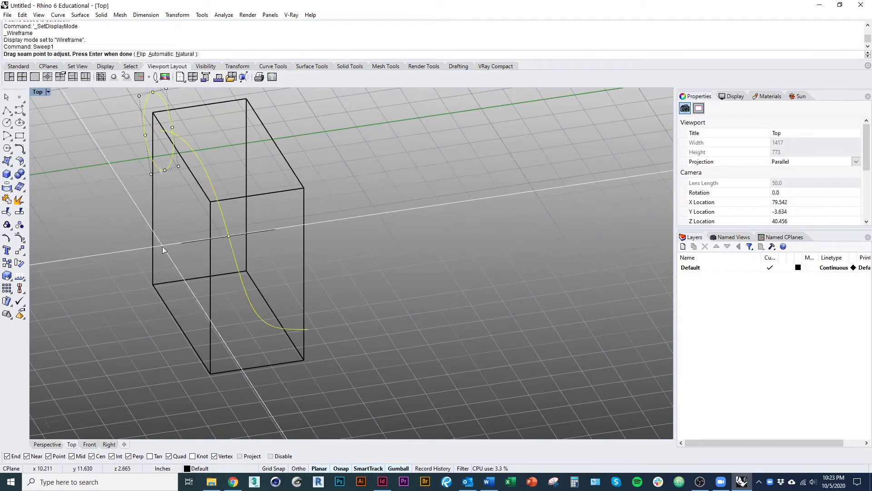
pyautogui.press('Return')
pyautogui.moveTo(154, 296); pyautogui.dragTo(177, 213, button='right')
pyautogui.scroll(8, 195, 189)
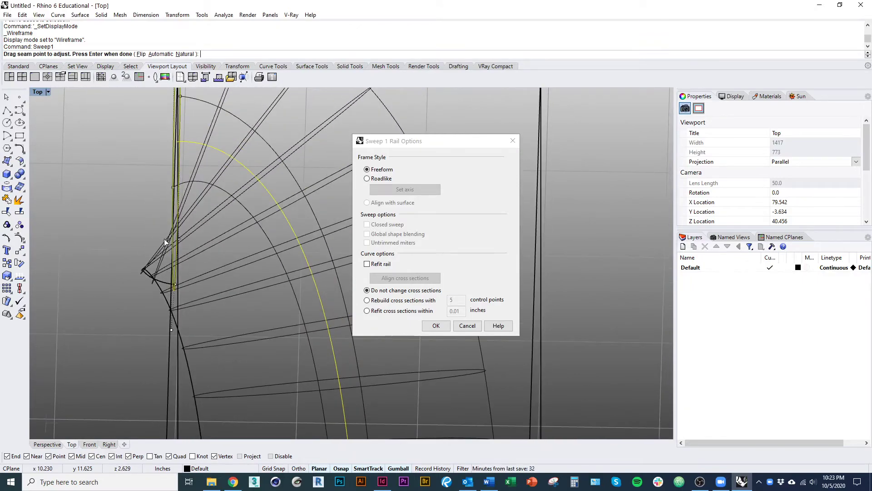
pyautogui.scroll(-14, 196, 205)
pyautogui.keyDown('shift'); pyautogui.moveTo(196, 246); pyautogui.dragTo(165, 150, button='right'); pyautogui.keyUp('shift')
pyautogui.scroll(9, 227, 236)
pyautogui.moveTo(228, 241); pyautogui.dragTo(208, 279, button='right')
pyautogui.scroll(-6, 231, 257)
pyautogui.click(436, 326)
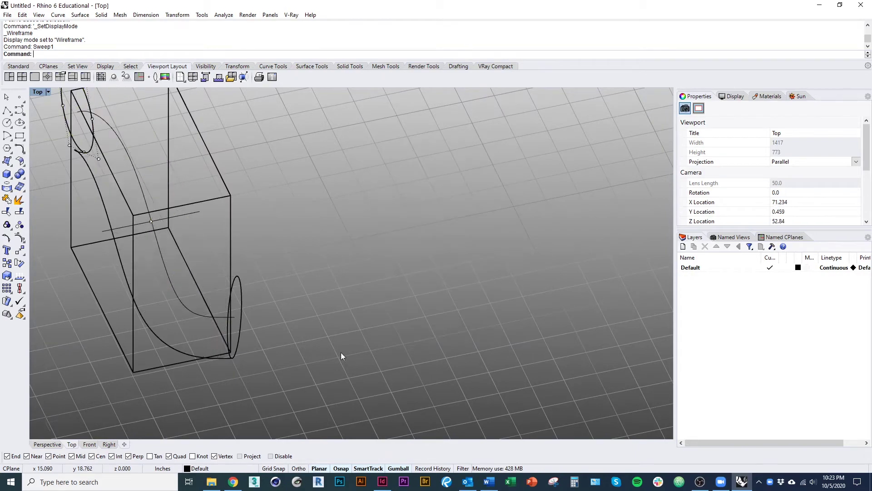
# Check the new tube in Shaded display, undo the sweep, and return the viewport to Wireframe
pyautogui.scroll(-3, 272, 334)
pyautogui.moveTo(255, 332)
pyautogui.keyDown('shift'); pyautogui.mouseDown(button='right')
pyautogui.moveTo(302, 307)
pyautogui.moveTo(282, 292)
pyautogui.moveTo(411, 233)
pyautogui.moveTo(301, 292)
pyautogui.moveTo(263, 339)
pyautogui.mouseUp(button='right'); pyautogui.keyUp('shift')
pyautogui.hotkey('ctrl', 'alt', 's')
pyautogui.hotkey('ctrl', 'z')
pyautogui.moveTo(166, 249); pyautogui.dragTo(239, 296, button='right')
pyautogui.hotkey('ctrl', 'alt', 'w')
# Shift the two control points of the S-curve's upper bend across the box's depth, away from the circle's face
pyautogui.click(238, 277)
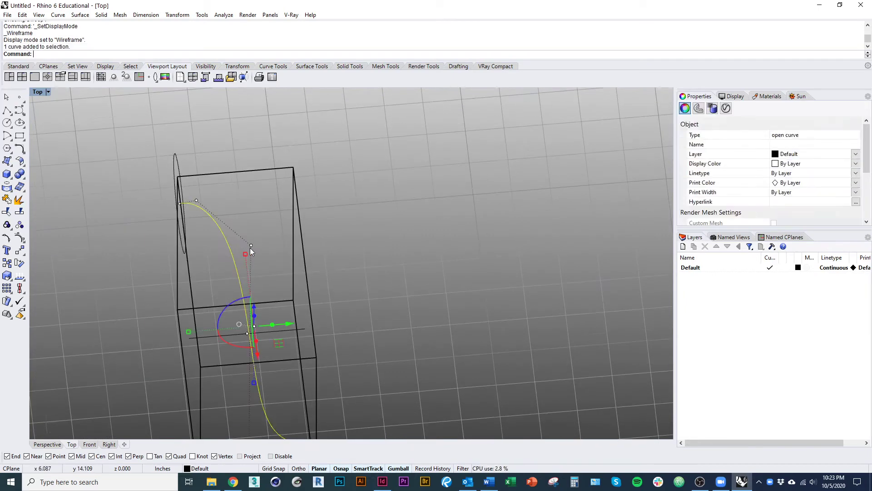
pyautogui.moveTo(249, 248); pyautogui.dragTo(282, 243)
pyautogui.click(196, 200)
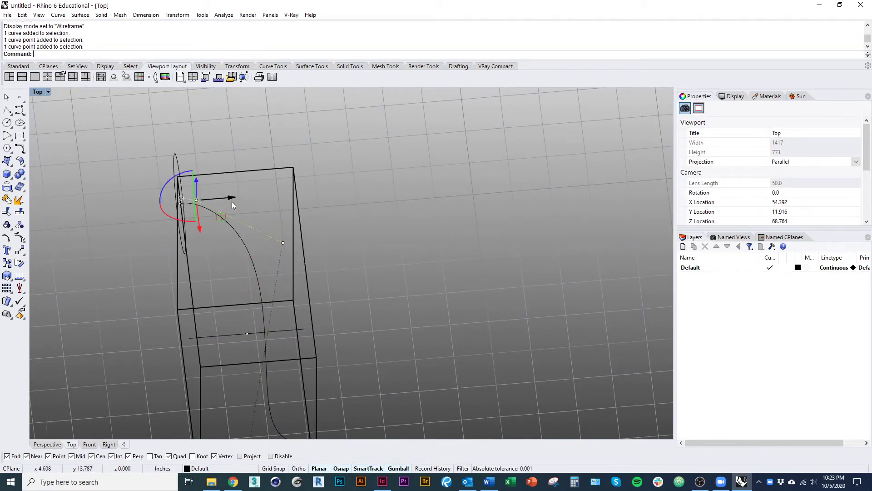
pyautogui.moveTo(232, 201); pyautogui.dragTo(258, 200)
# Shift the lower bend control point toward the circle's side of the box and pull the curve's lower end point farther outside the box
pyautogui.moveTo(276, 277); pyautogui.dragTo(275, 300, button='right')
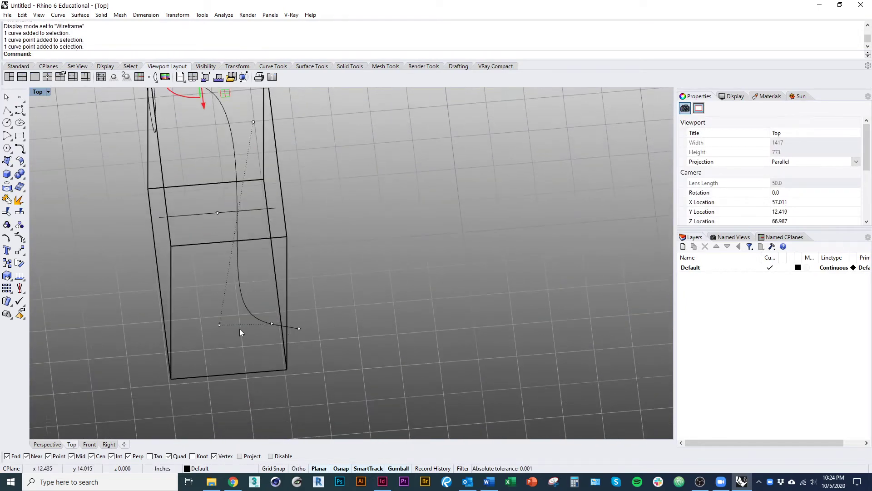
pyautogui.moveTo(219, 326); pyautogui.dragTo(186, 327)
pyautogui.moveTo(301, 329); pyautogui.dragTo(339, 323)
pyautogui.scroll(-4, 279, 361)
pyautogui.moveTo(278, 361); pyautogui.dragTo(314, 344, button='right')
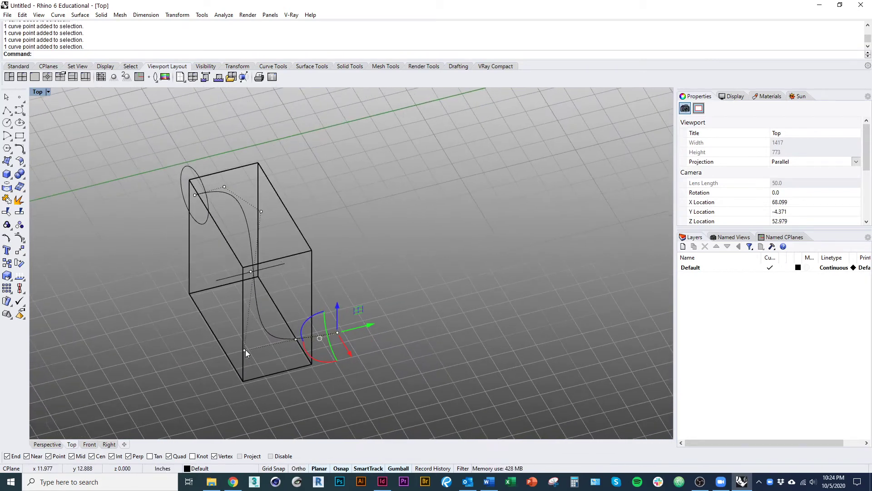
# Raise the S-curve's lower bend control point and lower its upper bend control point to flatten the vertical slope
pyautogui.moveTo(245, 351); pyautogui.dragTo(243, 308)
pyautogui.moveTo(223, 186); pyautogui.dragTo(236, 200)
pyautogui.moveTo(265, 217); pyautogui.dragTo(302, 203, button='right')
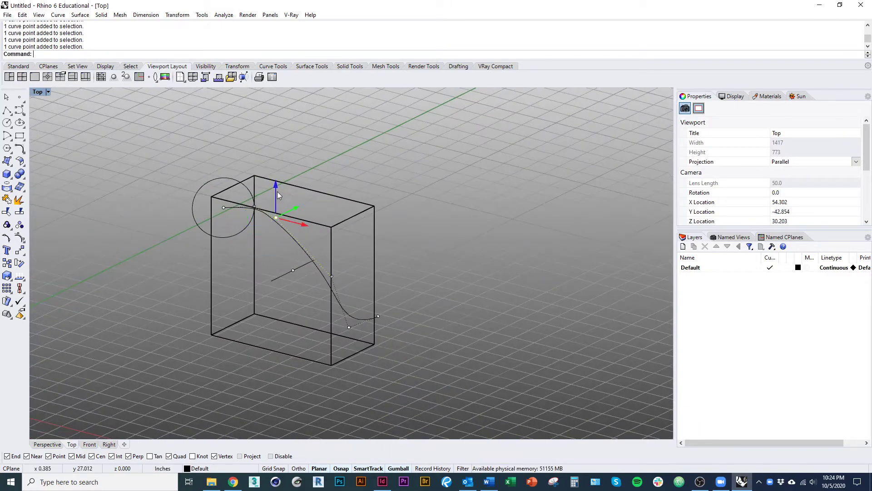
pyautogui.moveTo(276, 217); pyautogui.dragTo(291, 251)
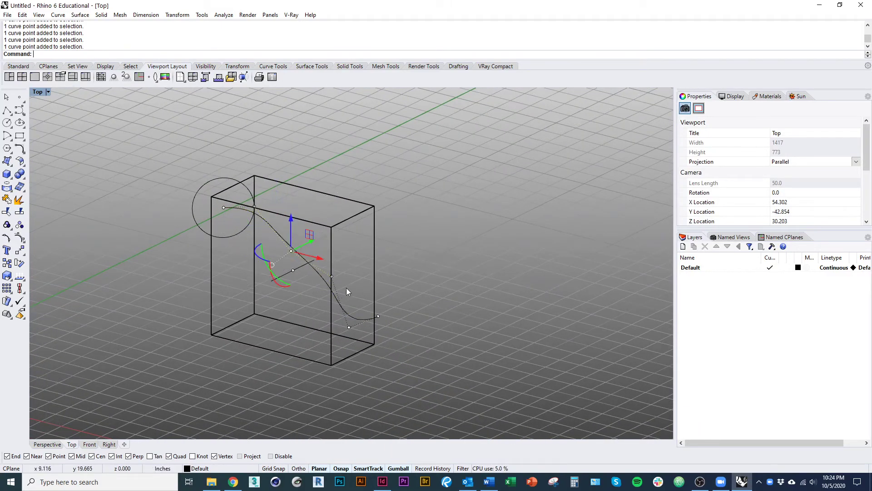
# Fine-tune the S-curve's bend control points across the box's depth, moving the lower bend point inward
pyautogui.keyDown('ctrl'); pyautogui.keyDown('shift'); pyautogui.moveTo(346, 288); pyautogui.dragTo(358, 218, button='right'); pyautogui.keyUp('shift'); pyautogui.keyUp('ctrl')
pyautogui.click(352, 183)
pyautogui.moveTo(370, 185); pyautogui.dragTo(315, 164)
pyautogui.keyDown('ctrl'); pyautogui.keyDown('shift'); pyautogui.moveTo(314, 175); pyautogui.dragTo(243, 325, button='right'); pyautogui.keyUp('shift'); pyautogui.keyUp('ctrl')
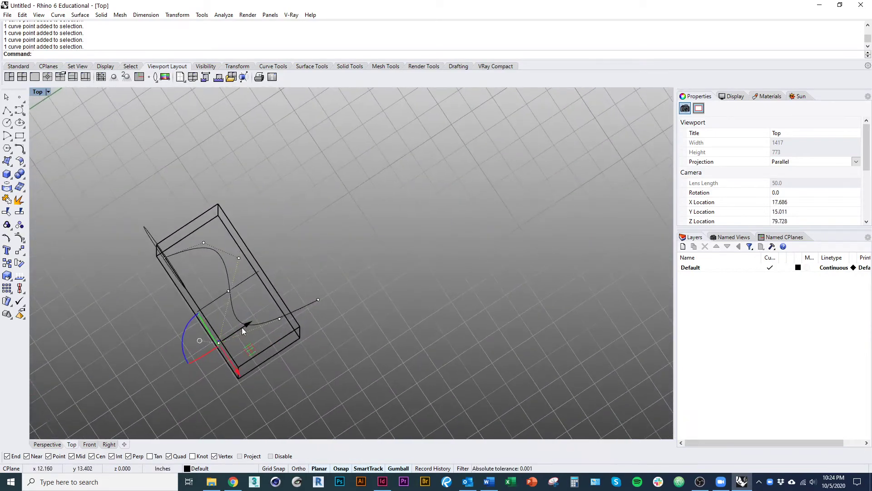
pyautogui.moveTo(247, 324); pyautogui.dragTo(266, 313)
pyautogui.keyDown('ctrl'); pyautogui.keyDown('shift'); pyautogui.moveTo(288, 373); pyautogui.dragTo(236, 291, button='right'); pyautogui.keyUp('shift'); pyautogui.keyUp('ctrl')
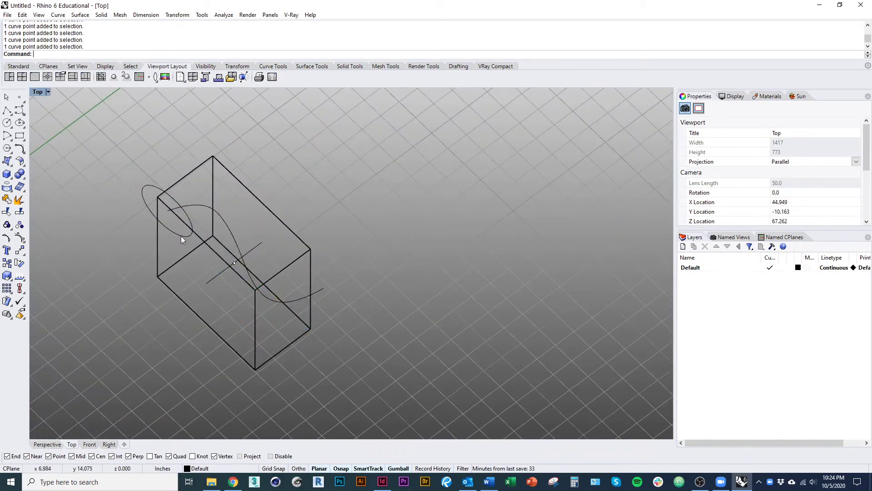
# Sweep the circle along the S-curve rail with a freeform frame and unchanged cross sections
pyautogui.write('e')
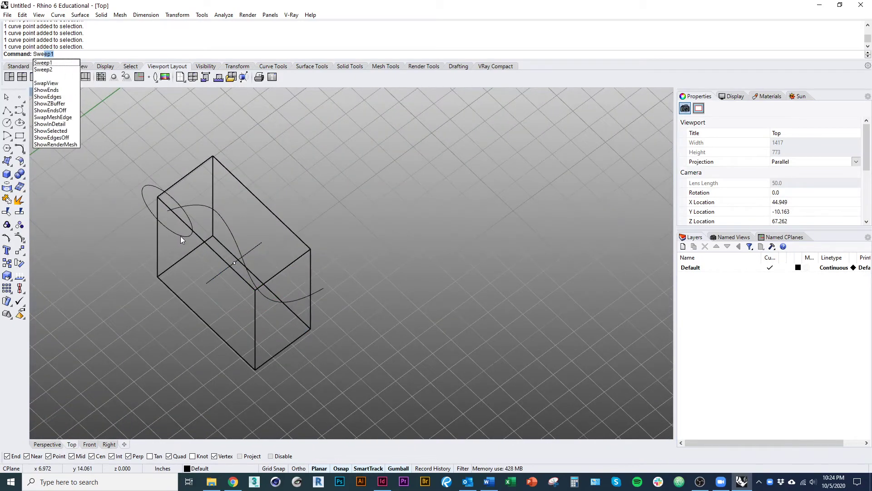
pyautogui.press('Return')
pyautogui.click(192, 212)
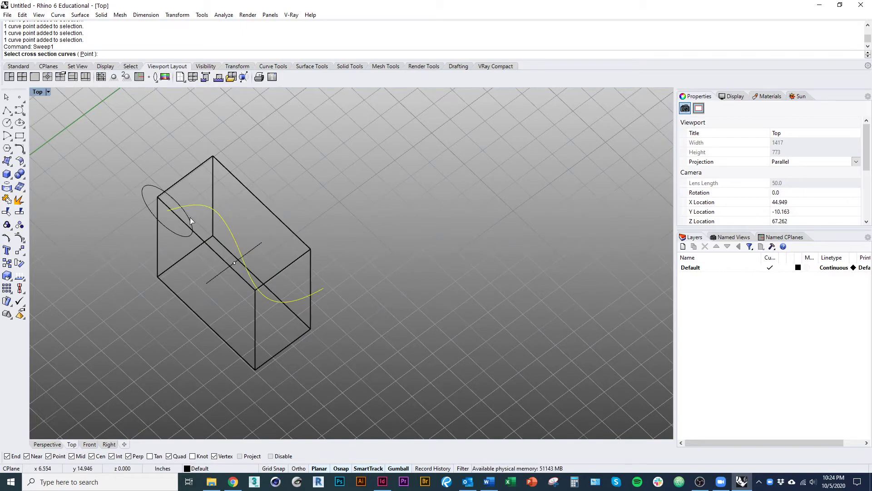
pyautogui.click(190, 217)
pyautogui.press('Return')
pyautogui.press('Return')
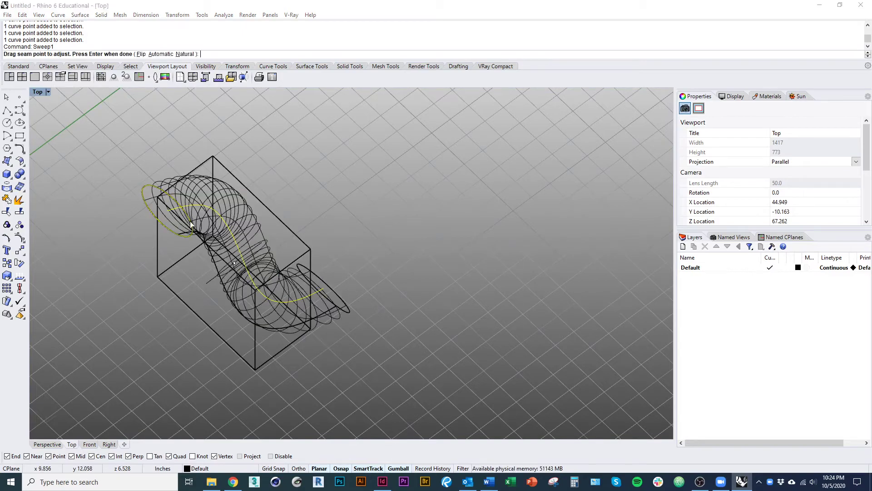
pyautogui.scroll(8, 190, 213)
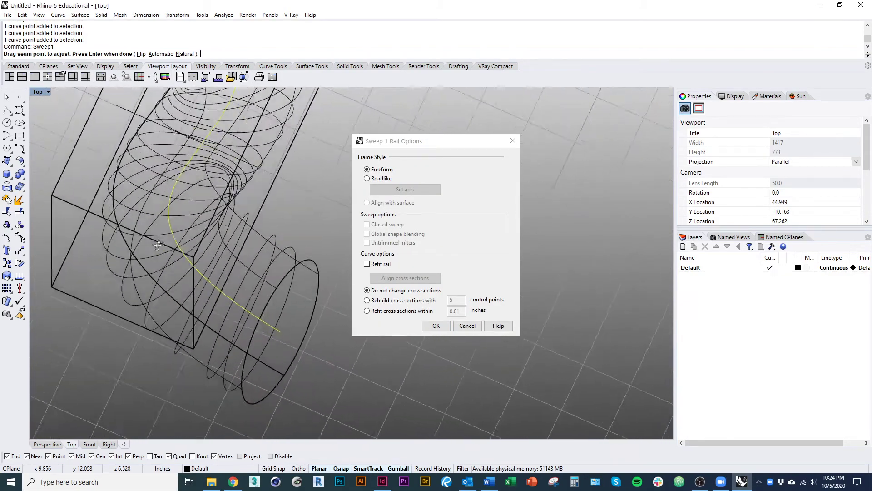
pyautogui.moveTo(190, 215); pyautogui.dragTo(157, 177, button='right')
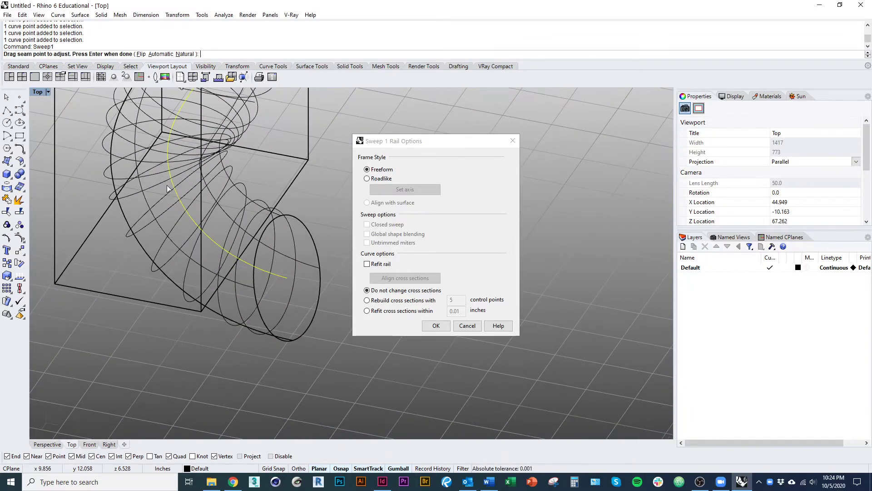
pyautogui.press('Escape')
pyautogui.scroll(-5, 216, 253)
# Switch to shaded display and cap both open ends of the swept tube
pyautogui.moveTo(216, 250)
pyautogui.keyDown('shift'); pyautogui.mouseDown(button='right')
pyautogui.moveTo(223, 350)
pyautogui.moveTo(308, 226)
pyautogui.moveTo(295, 241)
pyautogui.moveTo(416, 375)
pyautogui.mouseUp(button='right'); pyautogui.keyUp('shift')
pyautogui.hotkey('ctrl', 'alt', 's')
pyautogui.click(383, 371)
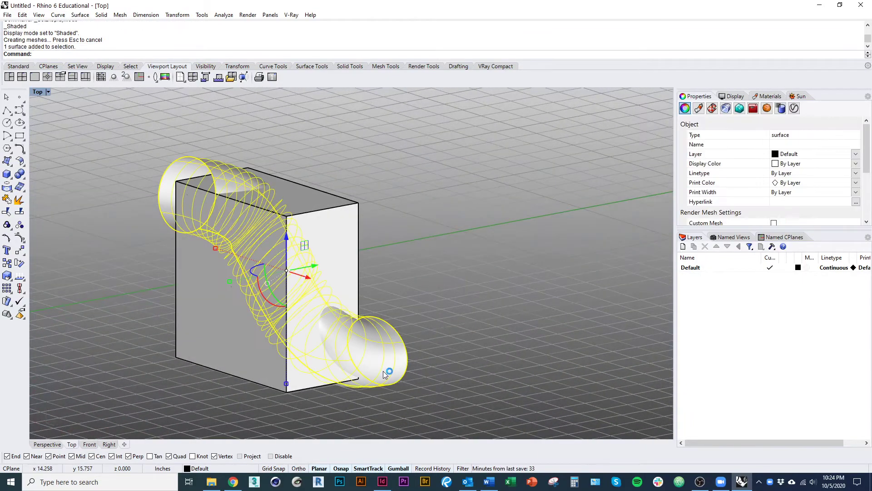
pyautogui.write('cap')
pyautogui.press('Return')
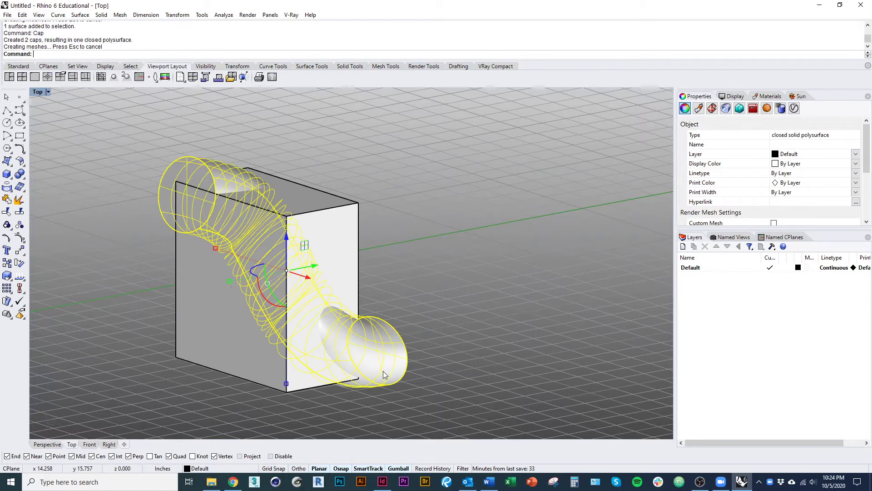
# Subtract the capped S-shaped tube from the box with BooleanDifference and inspect the carved faces
pyautogui.click(222, 361)
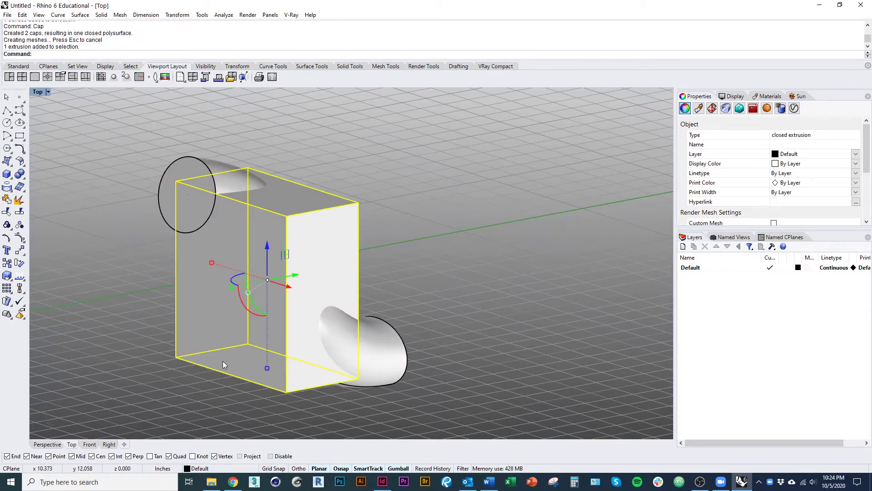
pyautogui.write('BooleanDifference')
pyautogui.press('Return')
pyautogui.click(323, 378)
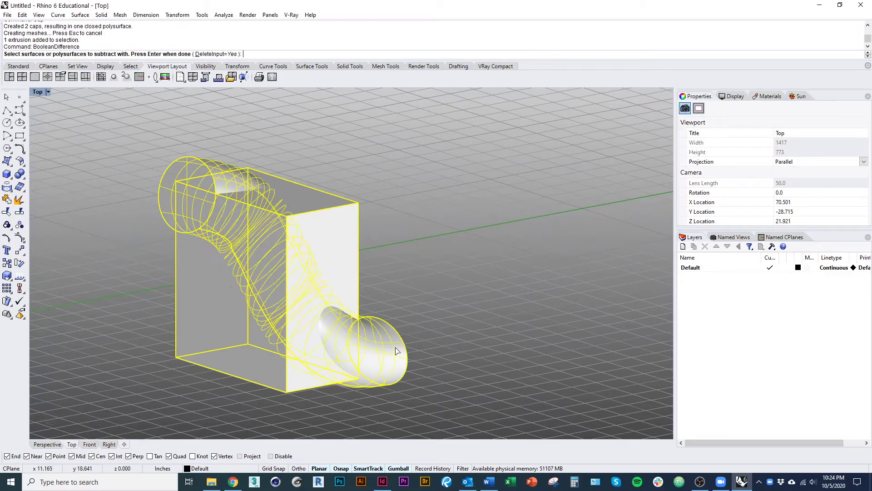
pyautogui.press('Return')
pyautogui.press('Escape')
pyautogui.moveTo(318, 355); pyautogui.dragTo(419, 158, button='right')
pyautogui.moveTo(399, 200); pyautogui.dragTo(81, 267, button='right')
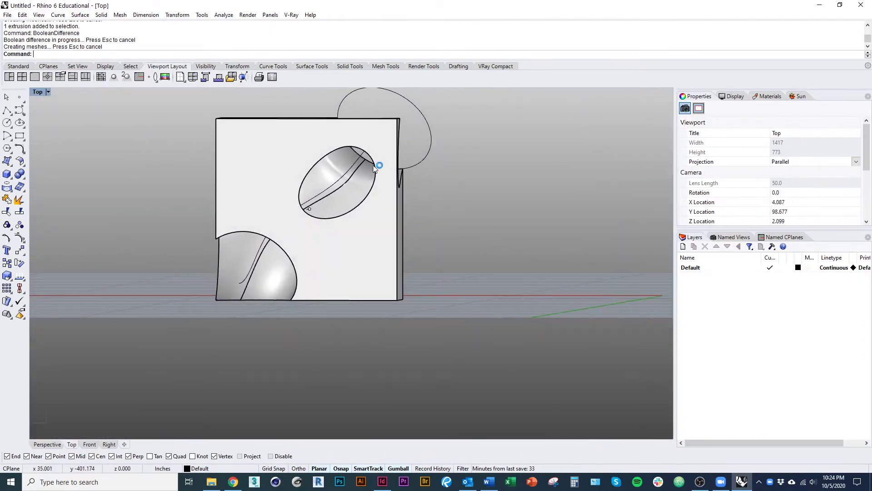
pyautogui.moveTo(351, 208); pyautogui.dragTo(377, 258, button='right')
# Undo the boolean difference, the cap and the sweep
pyautogui.hotkey('ctrl', 'z')
pyautogui.hotkey('ctrl', 'z')
pyautogui.hotkey('ctrl', 'z')
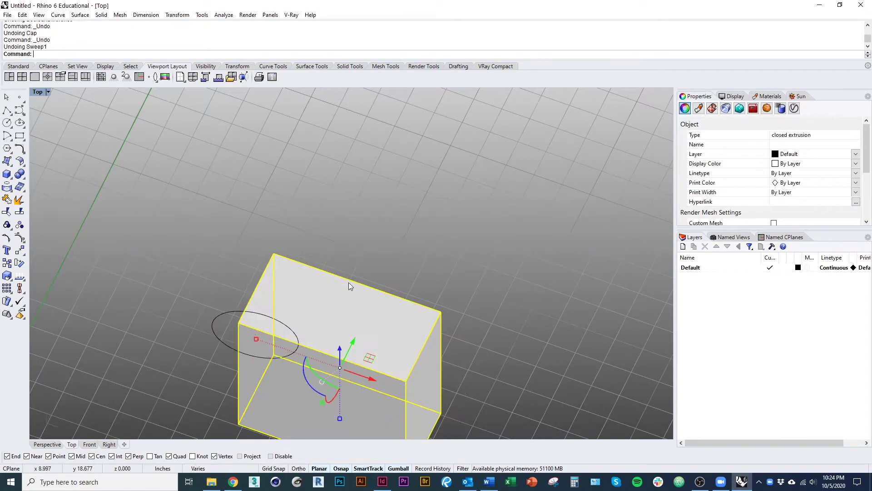
# Undo the last control point move on the S-curve and delete the circle in wireframe display
pyautogui.press('Escape')
pyautogui.hotkey('ctrl', 'z')
pyautogui.hotkey('ctrl', 'alt', 'w')
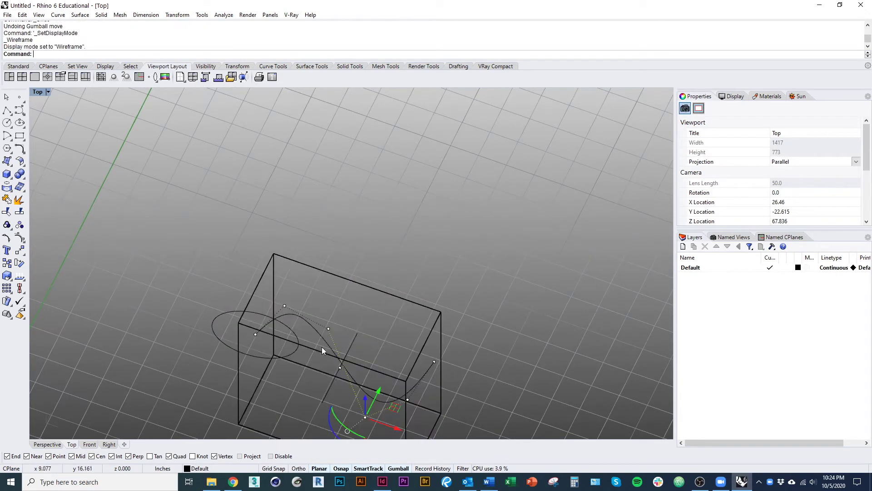
pyautogui.scroll(-4, 321, 349)
pyautogui.moveTo(319, 361); pyautogui.dragTo(298, 328, button='right')
pyautogui.press('Escape')
pyautogui.click(280, 318)
pyautogui.press('Delete')
# Select two of the S-curve's control points together and shift them across the box's depth
pyautogui.moveTo(288, 362); pyautogui.dragTo(295, 324, button='right')
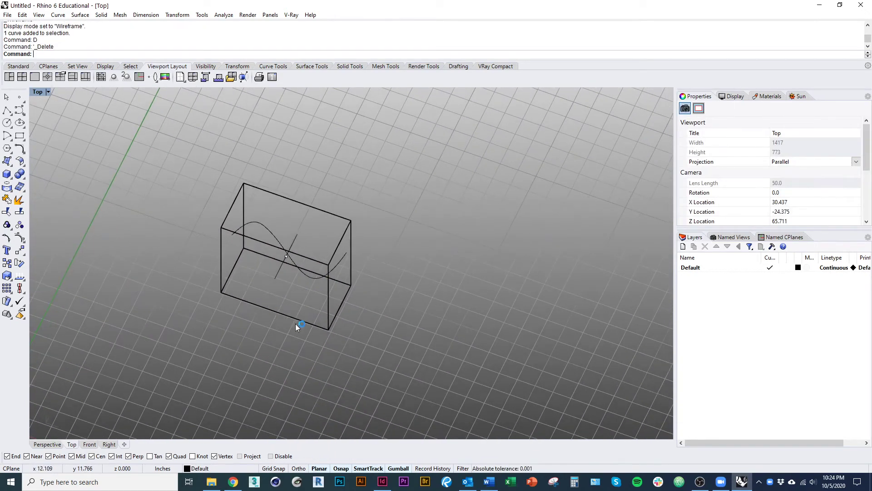
pyautogui.scroll(6, 278, 293)
pyautogui.moveTo(283, 292); pyautogui.dragTo(294, 240, button='right')
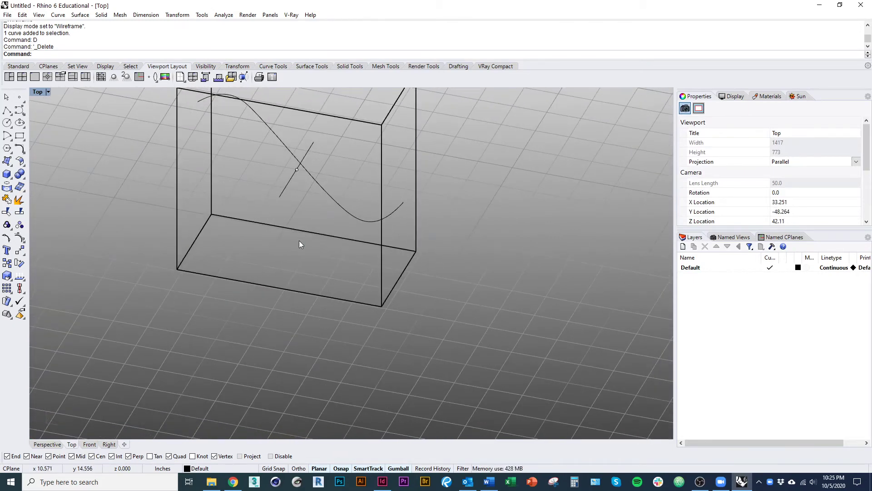
pyautogui.moveTo(309, 240); pyautogui.dragTo(280, 347, button='right')
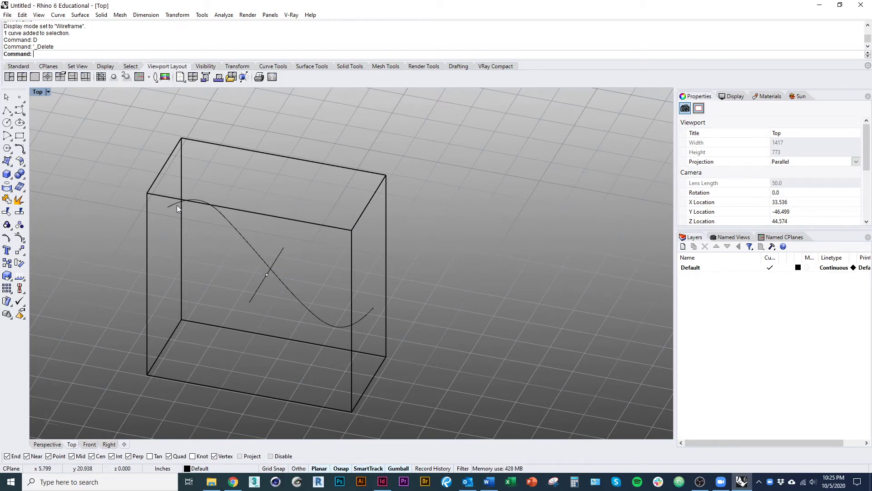
pyautogui.moveTo(266, 293); pyautogui.dragTo(160, 337, button='right')
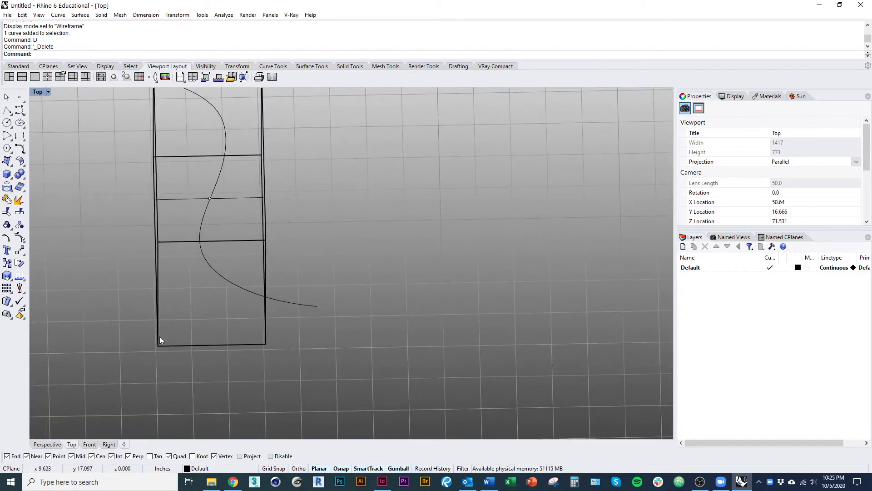
pyautogui.moveTo(204, 136); pyautogui.dragTo(213, 263, button='right')
pyautogui.click(214, 225)
pyautogui.moveTo(173, 189); pyautogui.dragTo(178, 247, button='right')
pyautogui.moveTo(153, 221); pyautogui.dragTo(268, 311)
pyautogui.moveTo(227, 269); pyautogui.dragTo(182, 271)
pyautogui.click(326, 290)
pyautogui.press('Escape')
# Examine in shaded display where the S-curve's ends leave the box's opposite faces
pyautogui.scroll(-4, 325, 290)
pyautogui.moveTo(307, 335); pyautogui.dragTo(350, 238, button='right')
pyautogui.hotkey('ctrl', 'alt', 's')
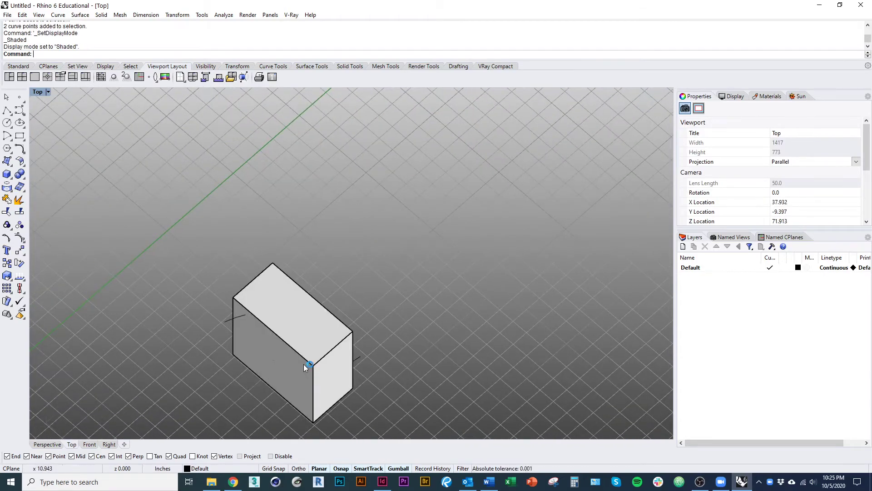
pyautogui.scroll(3, 303, 364)
pyautogui.moveTo(309, 346); pyautogui.dragTo(280, 274, button='right')
pyautogui.moveTo(233, 288)
pyautogui.keyDown('ctrl'); pyautogui.keyDown('shift'); pyautogui.mouseDown(button='right')
pyautogui.moveTo(256, 264)
pyautogui.moveTo(236, 232)
pyautogui.moveTo(184, 197)
pyautogui.moveTo(129, 179)
pyautogui.moveTo(210, 269)
pyautogui.moveTo(255, 259)
pyautogui.moveTo(240, 265)
pyautogui.mouseUp(button='right'); pyautogui.keyUp('shift'); pyautogui.keyUp('ctrl')
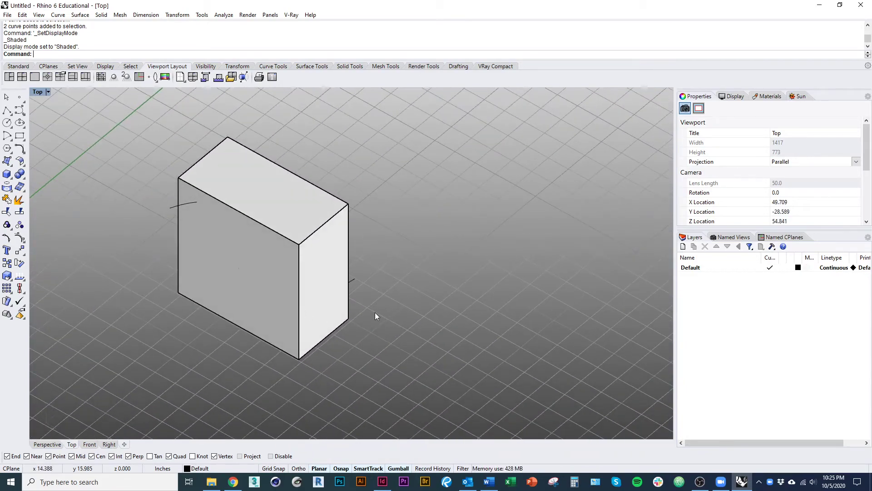
# In wireframe display, create a solid cylinder about 1.5 in in radius centered on the box's upper corner, reaching down to its base
pyautogui.hotkey('ctrl', 'alt', 'w')
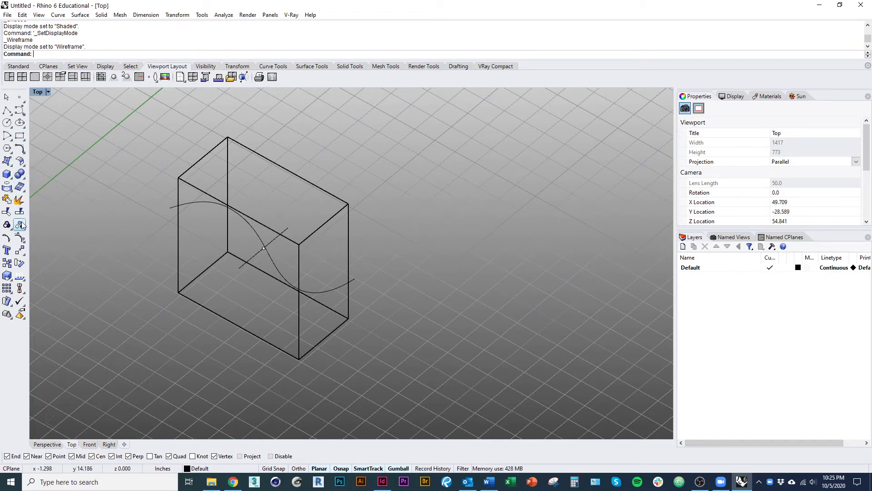
pyautogui.click(9, 180)
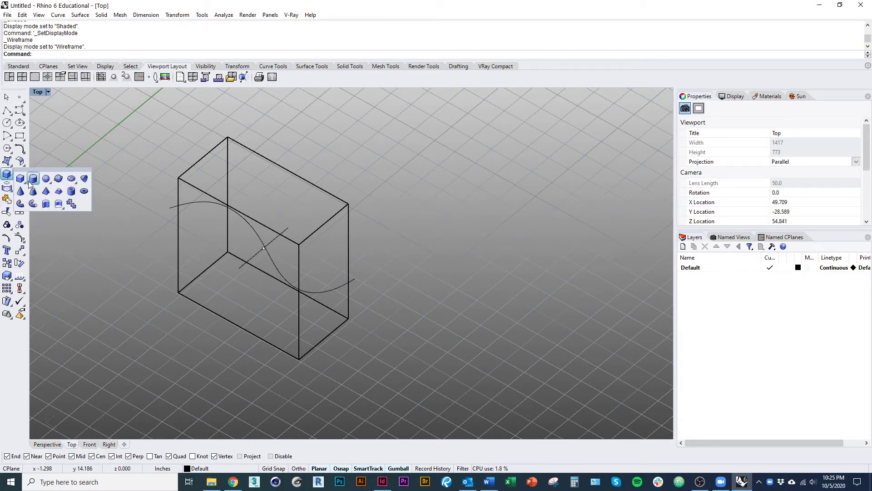
pyautogui.click(32, 179)
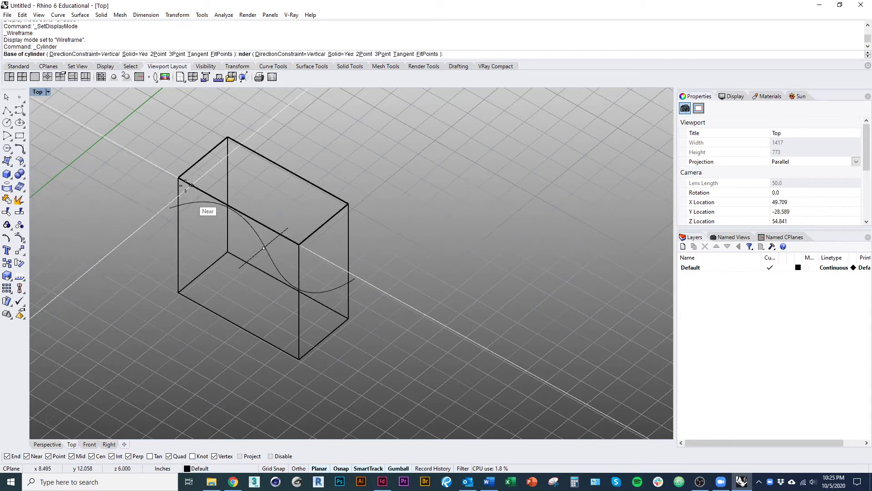
pyautogui.click(179, 178)
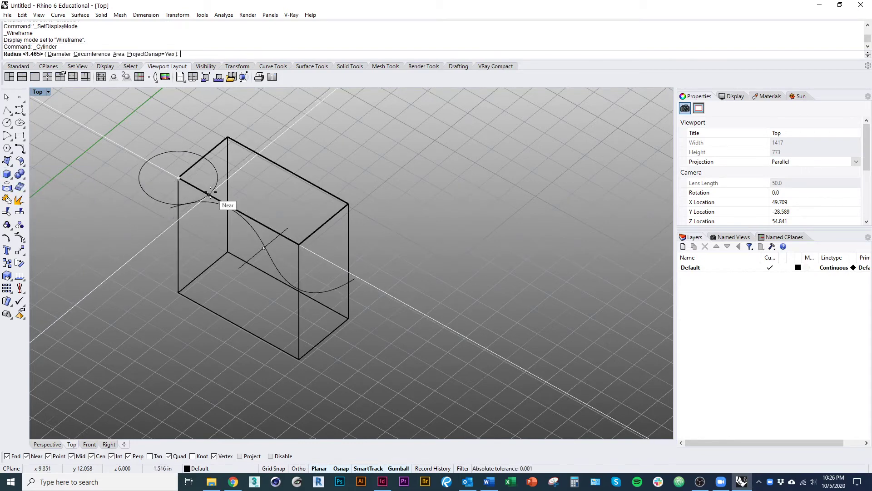
pyautogui.click(210, 194)
pyautogui.click(208, 307)
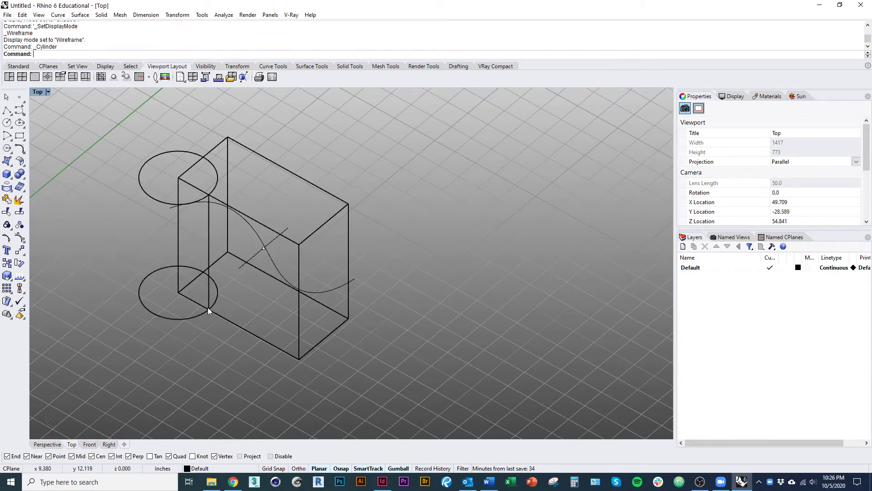
# Rotate the cylinder to lie horizontally across the box's depth, position it to stick out of both large faces, and show it shaded
pyautogui.click(206, 264)
pyautogui.moveTo(195, 293); pyautogui.dragTo(161, 234, button='right')
pyautogui.moveTo(161, 233); pyautogui.dragTo(235, 228)
pyautogui.moveTo(236, 228); pyautogui.dragTo(239, 344, button='right')
pyautogui.moveTo(238, 344); pyautogui.dragTo(246, 309)
pyautogui.click(346, 324)
pyautogui.moveTo(347, 324); pyautogui.dragTo(370, 352, button='right')
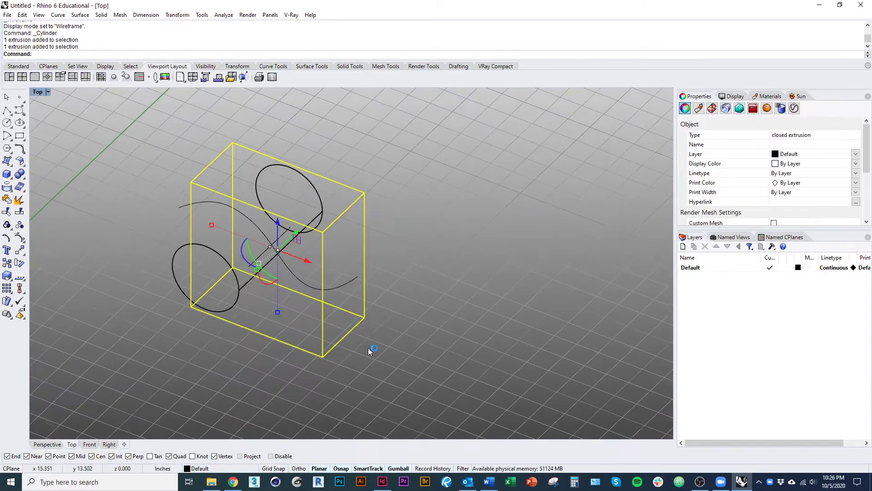
pyautogui.hotkey('ctrl', 'alt', 's')
pyautogui.moveTo(319, 309); pyautogui.dragTo(329, 246, button='right')
pyautogui.click(408, 337)
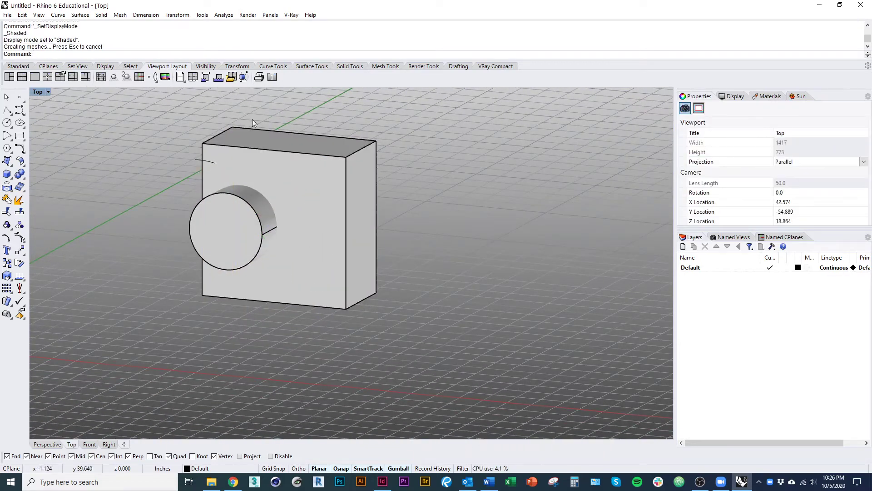
# Move the cylinder about 1 in along the box's width and tilt it diagonally through the box's depth
pyautogui.click(278, 262)
pyautogui.moveTo(289, 221); pyautogui.dragTo(315, 220)
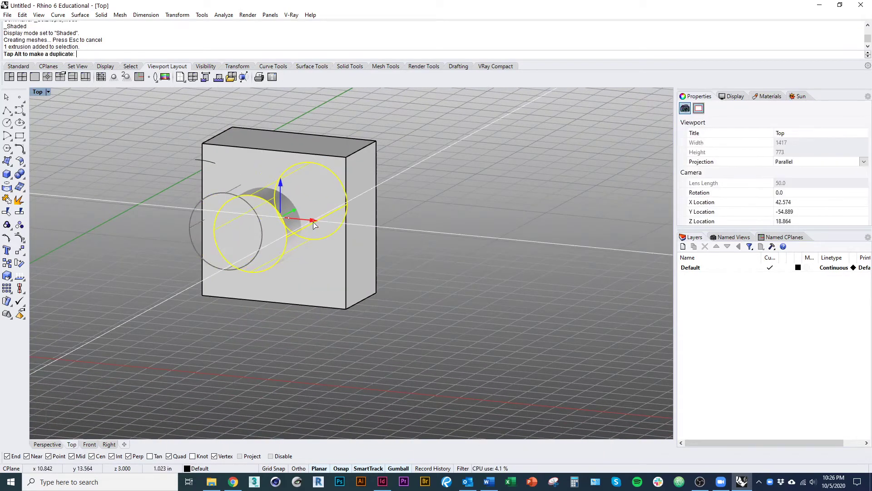
pyautogui.moveTo(363, 254); pyautogui.dragTo(271, 236, button='right')
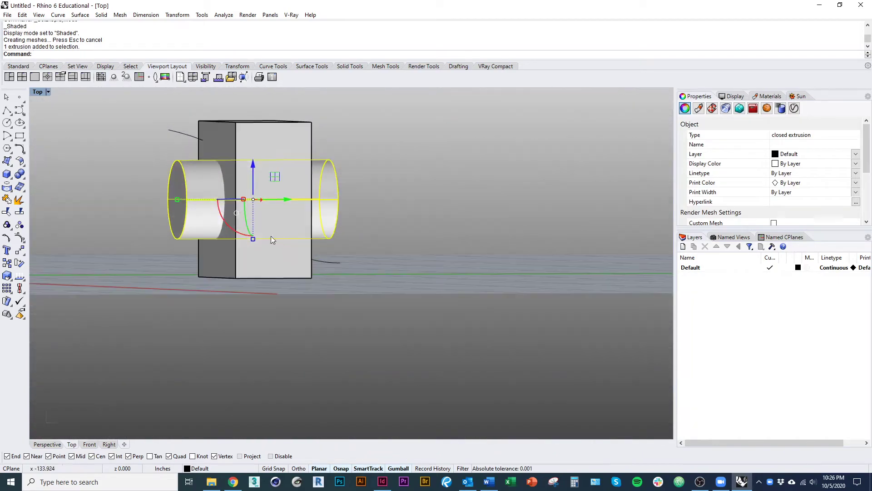
pyautogui.moveTo(240, 232); pyautogui.dragTo(295, 268)
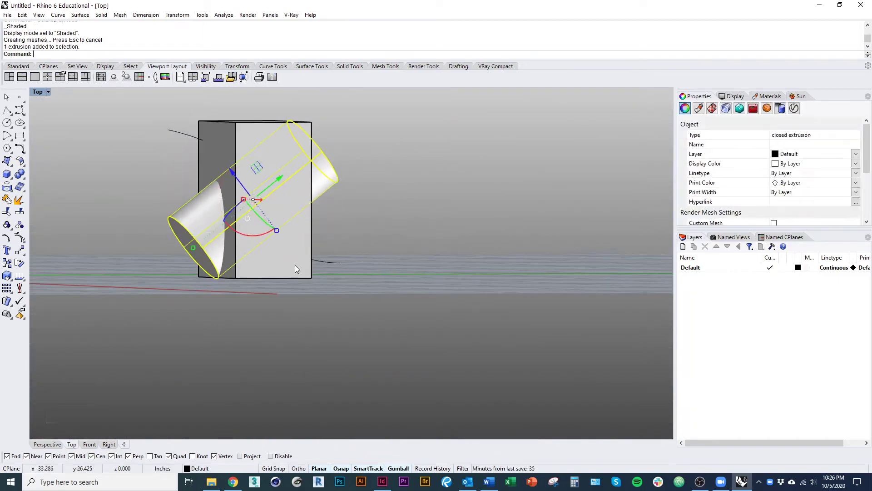
# Lengthen the tilted cylinder well beyond both faces and slide it along the box's width toward the side edge
pyautogui.moveTo(193, 248); pyautogui.dragTo(140, 292)
pyautogui.moveTo(214, 234); pyautogui.dragTo(246, 246, button='right')
pyautogui.moveTo(245, 243)
pyautogui.mouseDown()
pyautogui.moveTo(262, 248)
pyautogui.moveTo(254, 252)
pyautogui.mouseUp()
pyautogui.moveTo(256, 251); pyautogui.dragTo(334, 314, button='right')
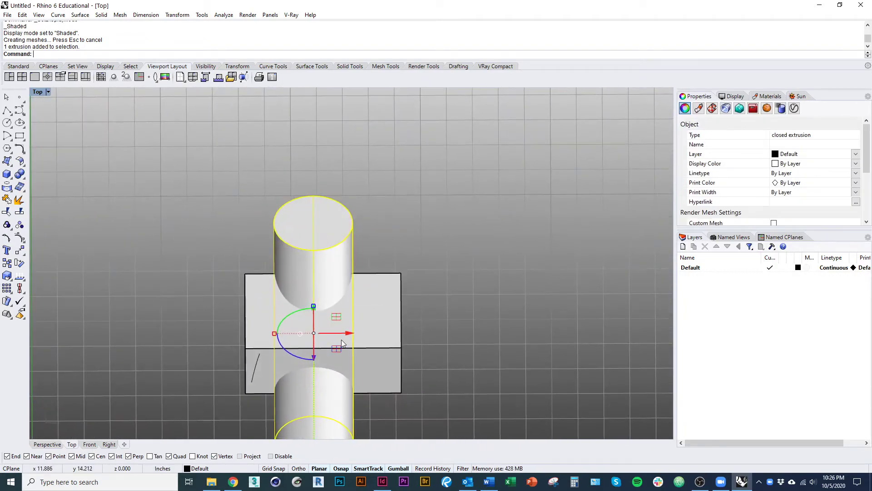
pyautogui.moveTo(344, 333); pyautogui.dragTo(318, 335)
# In wireframe display, rotate a copy of the tilted cylinder 180 degrees about the box's center
pyautogui.keyDown('shift'); pyautogui.moveTo(323, 338); pyautogui.dragTo(279, 295, button='right'); pyautogui.keyUp('shift')
pyautogui.rightClick(279, 296)
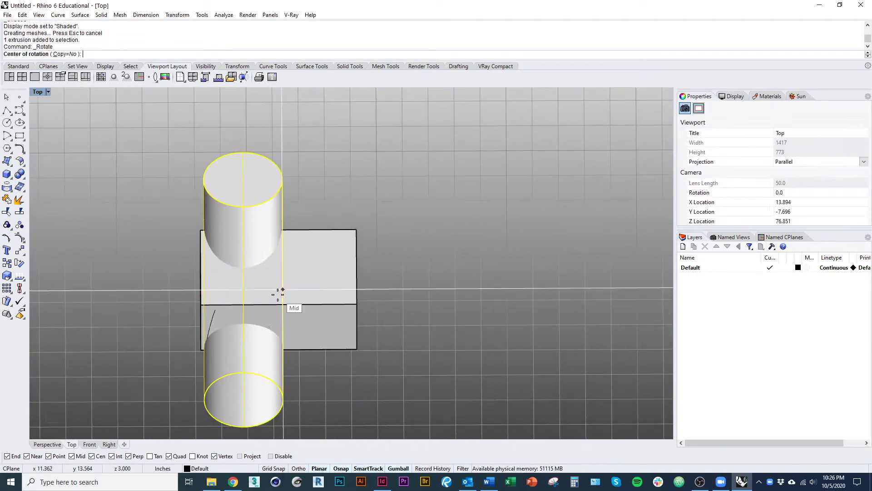
pyautogui.hotkey('ctrl', 'alt', 'w')
pyautogui.click(270, 289)
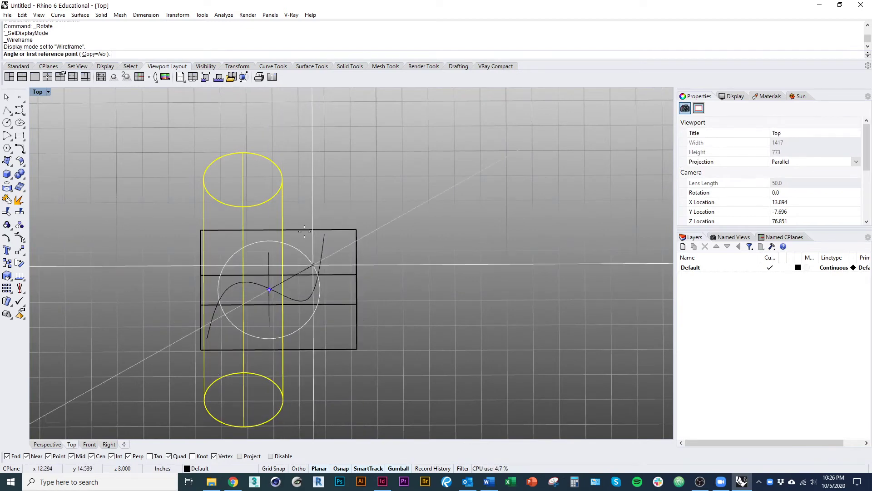
pyautogui.write('c')
pyautogui.press('Return')
pyautogui.click(268, 99)
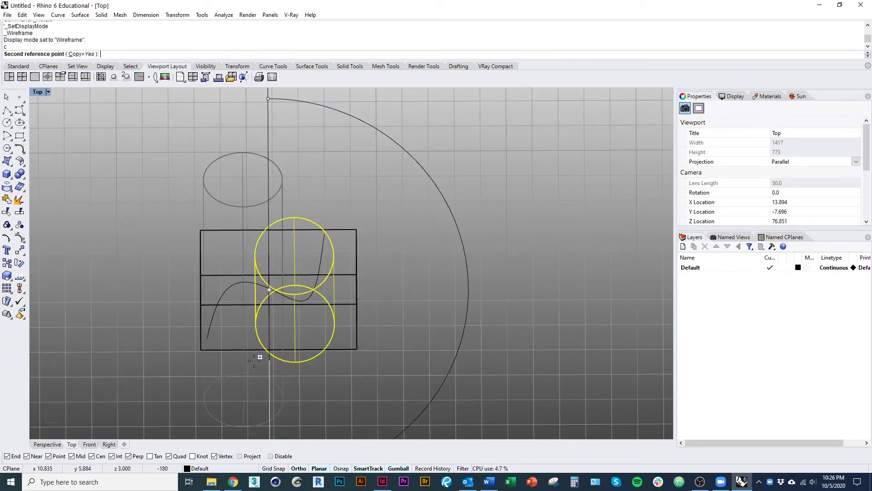
pyautogui.click(262, 362)
pyautogui.press('Return')
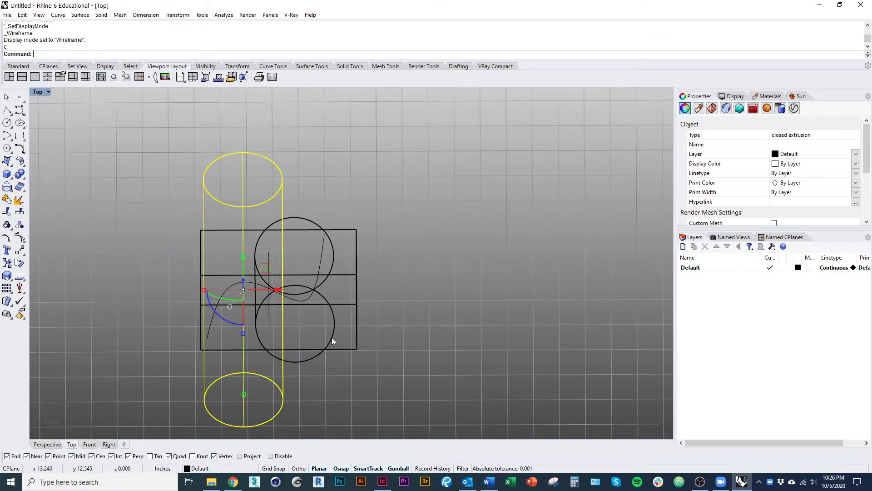
# Try deleting the S-curve from inside the box and undo the deletion
pyautogui.click(332, 338)
pyautogui.keyDown('ctrl'); pyautogui.keyDown('shift'); pyautogui.moveTo(324, 364); pyautogui.dragTo(297, 274, button='right'); pyautogui.keyUp('shift'); pyautogui.keyUp('ctrl')
pyautogui.click(296, 246)
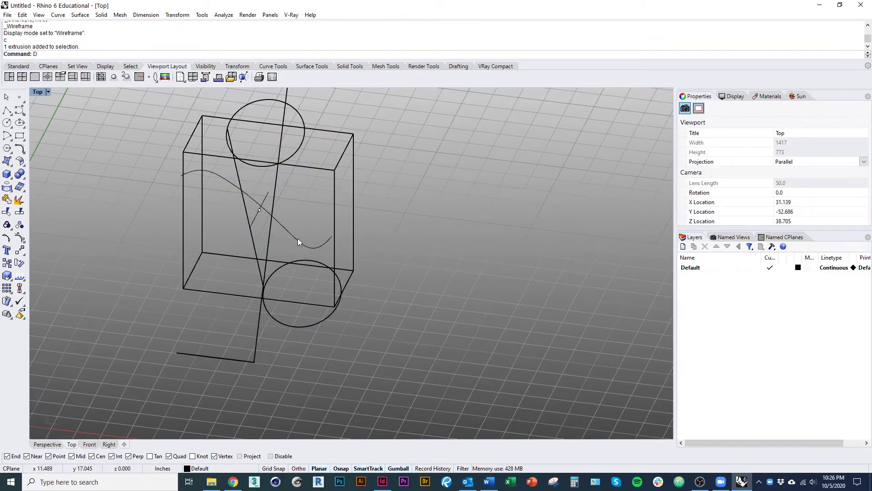
pyautogui.click(298, 238)
pyautogui.press('Delete')
pyautogui.hotkey('ctrl', 'z')
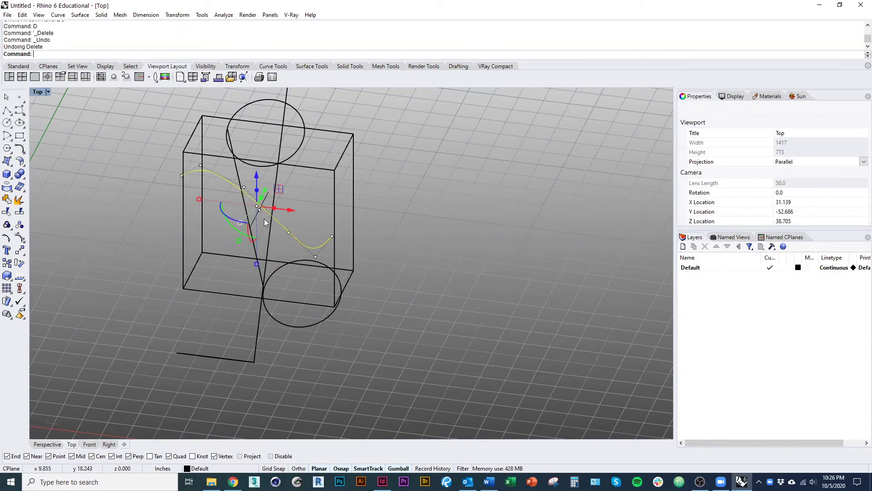
# Undo the last cylinder rotation and delete the S-curve from inside the box
pyautogui.hotkey('ctrl', 'z')
pyautogui.press('Delete')
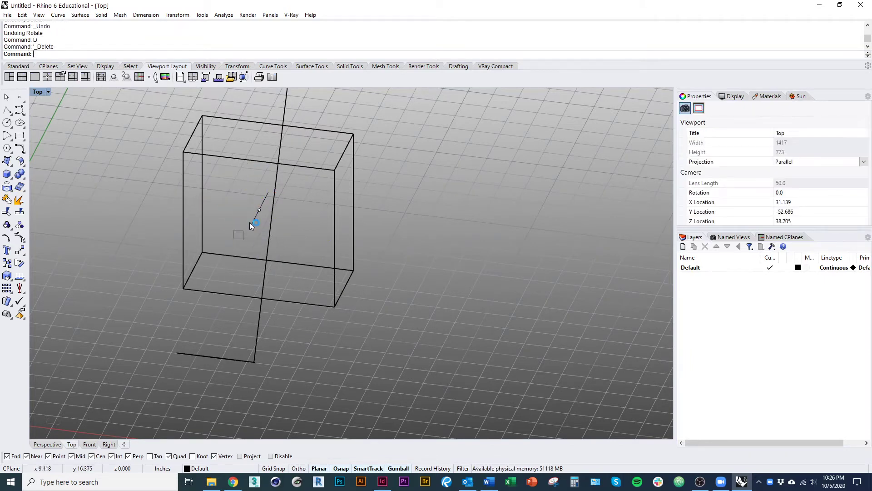
# Move the short axis line inside the box to the box's center
pyautogui.click(258, 210)
pyautogui.write('m')
pyautogui.press('Return')
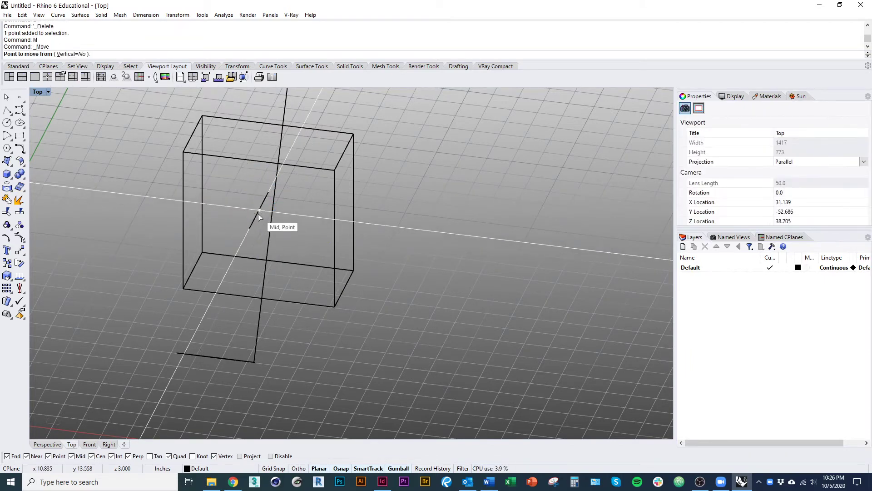
pyautogui.press('Escape')
pyautogui.click(255, 223)
pyautogui.write('m')
pyautogui.press('Return')
pyautogui.click(259, 210)
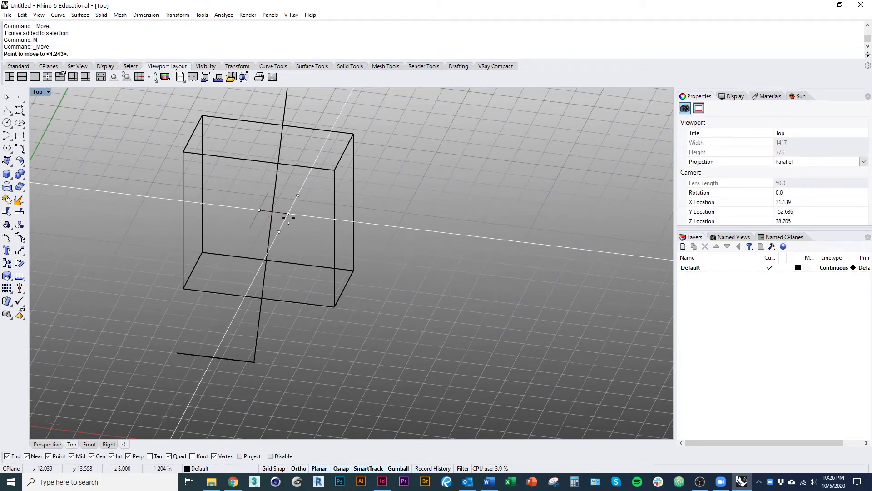
pyautogui.click(259, 161)
# Rotate a copy of the tilted cylinder 180 degrees in 3D about the short axis line and show it shaded
pyautogui.moveTo(280, 211); pyautogui.dragTo(276, 298, button='right')
pyautogui.click(279, 224)
pyautogui.hotkey('ctrl', 'r')
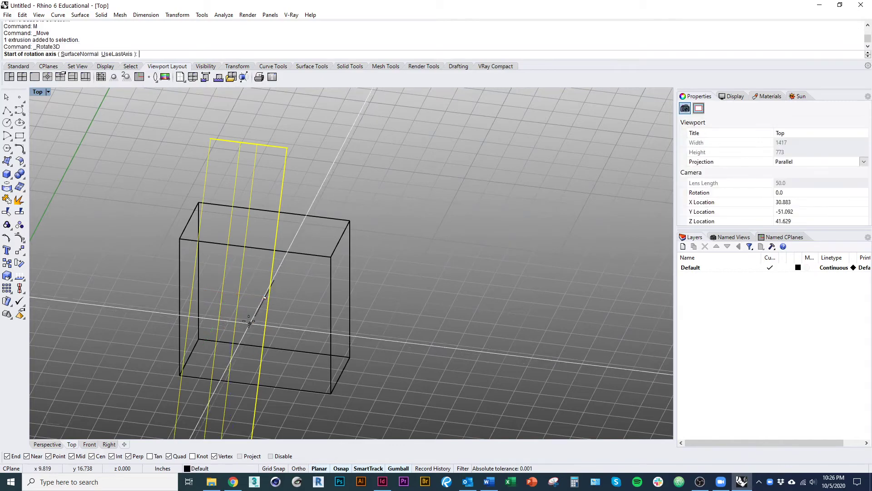
pyautogui.click(255, 316)
pyautogui.click(289, 252)
pyautogui.click(267, 150)
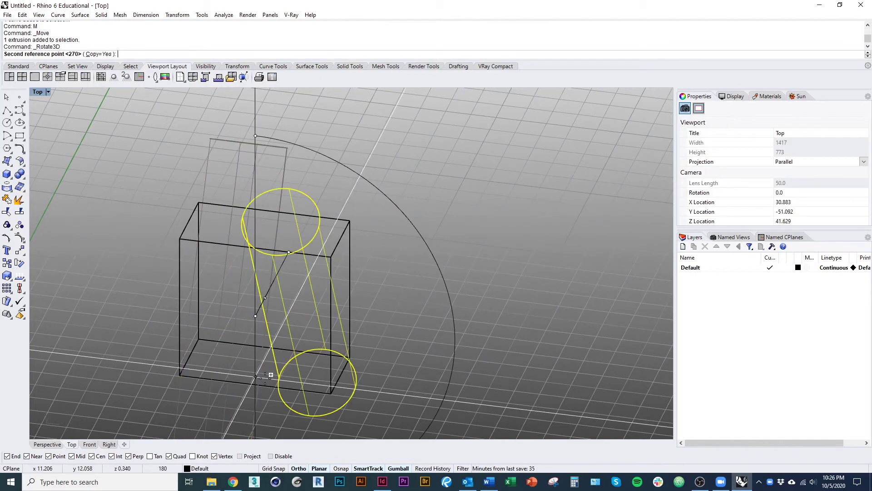
pyautogui.click(267, 377)
pyautogui.click(383, 366)
pyautogui.moveTo(383, 367)
pyautogui.keyDown('ctrl'); pyautogui.keyDown('shift'); pyautogui.mouseDown(button='right')
pyautogui.moveTo(407, 338)
pyautogui.moveTo(371, 305)
pyautogui.mouseUp(button='right'); pyautogui.keyUp('shift'); pyautogui.keyUp('ctrl')
pyautogui.hotkey('ctrl', 'alt', 's')
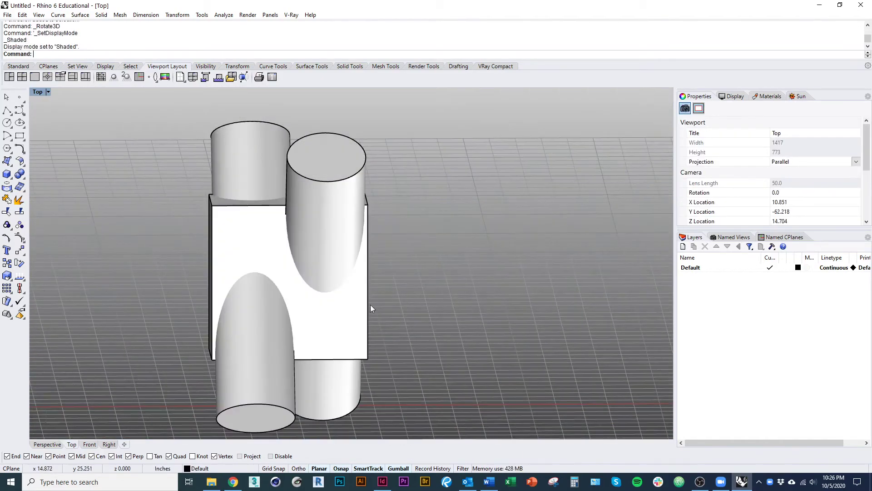
pyautogui.moveTo(341, 239); pyautogui.dragTo(333, 265, button='right')
# Delete the rotated cylinder copy
pyautogui.click(331, 262)
pyautogui.write('d')
pyautogui.press('space')
# Scale the remaining tilted cylinder down uniformly, slide it slightly toward the box's side edge, and show it in wireframe
pyautogui.click(263, 207)
pyautogui.moveTo(262, 305); pyautogui.dragTo(197, 286, button='right')
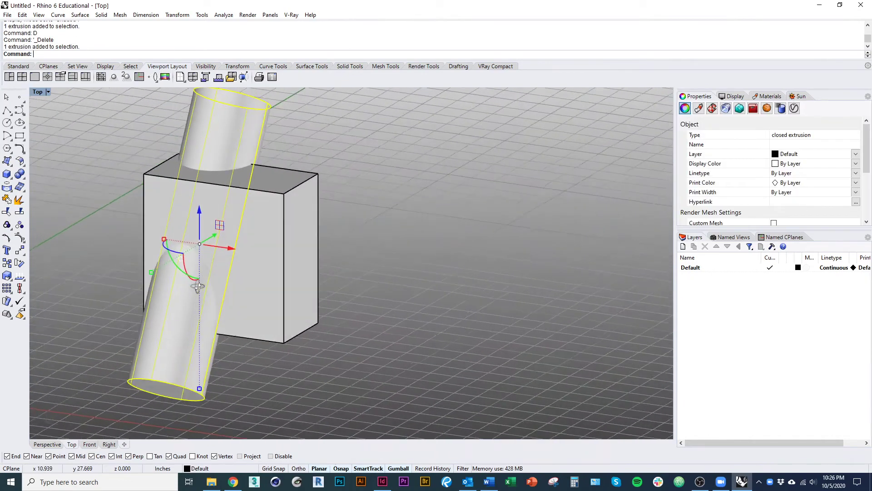
pyautogui.keyDown('shift'); pyautogui.moveTo(165, 237); pyautogui.dragTo(168, 238); pyautogui.keyUp('shift')
pyautogui.keyDown('shift'); pyautogui.moveTo(172, 239); pyautogui.dragTo(165, 238); pyautogui.keyUp('shift')
pyautogui.moveTo(191, 264); pyautogui.dragTo(260, 285, button='right')
pyautogui.moveTo(258, 280); pyautogui.dragTo(252, 281)
pyautogui.hotkey('ctrl', 'alt', 'w')
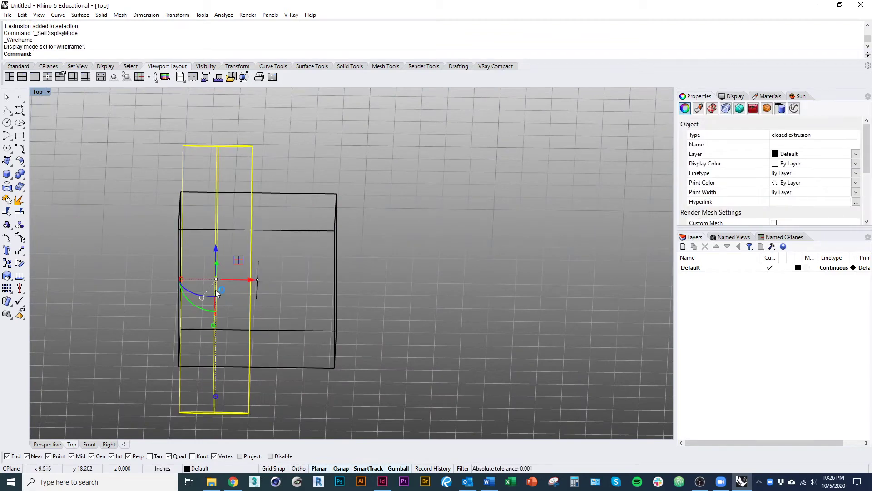
# Rotate a copy of the smaller cylinder 180 degrees in 3D about the box's central axis line and display it shaded
pyautogui.moveTo(276, 296); pyautogui.dragTo(272, 275, button='right')
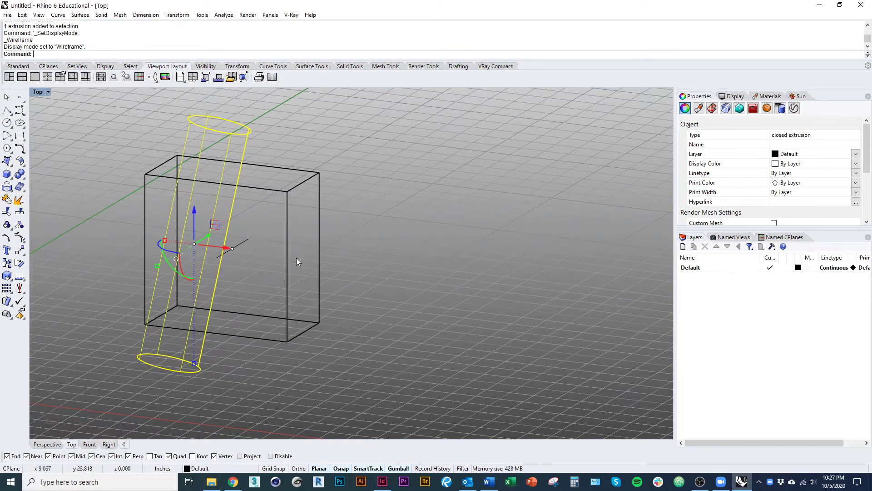
pyautogui.rightClick(293, 303)
pyautogui.click(242, 243)
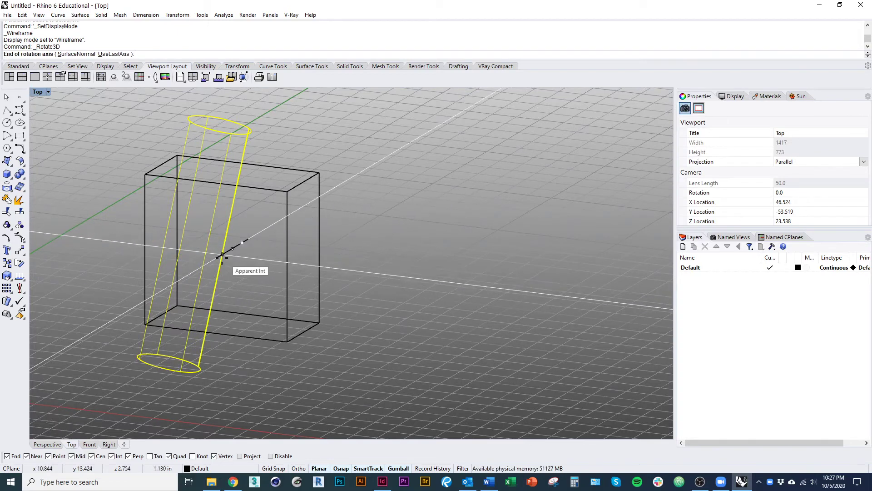
pyautogui.click(186, 275)
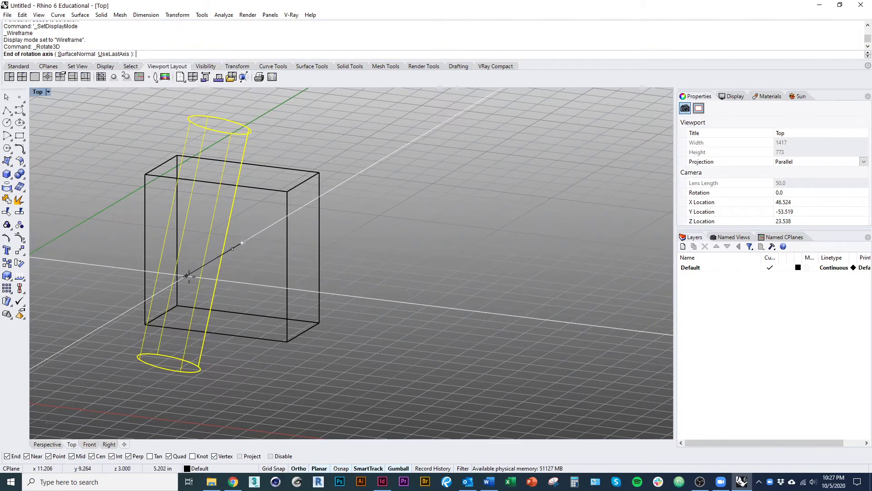
pyautogui.click(246, 150)
pyautogui.click(214, 386)
pyautogui.press('Return')
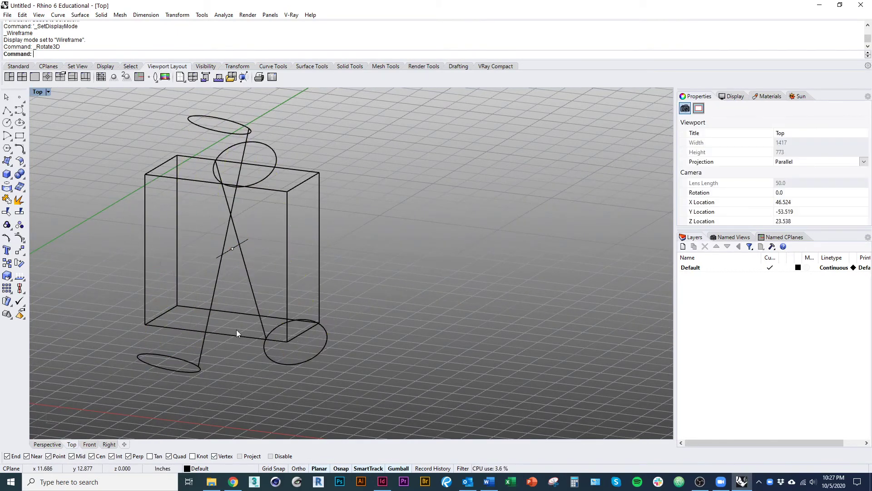
pyautogui.hotkey('ctrl', 'alt', 's')
pyautogui.moveTo(228, 350)
pyautogui.mouseDown(button='right')
pyautogui.moveTo(279, 380)
pyautogui.moveTo(270, 87)
pyautogui.moveTo(246, 187)
pyautogui.moveTo(249, 179)
pyautogui.moveTo(254, 376)
pyautogui.moveTo(246, 373)
pyautogui.mouseUp(button='right')
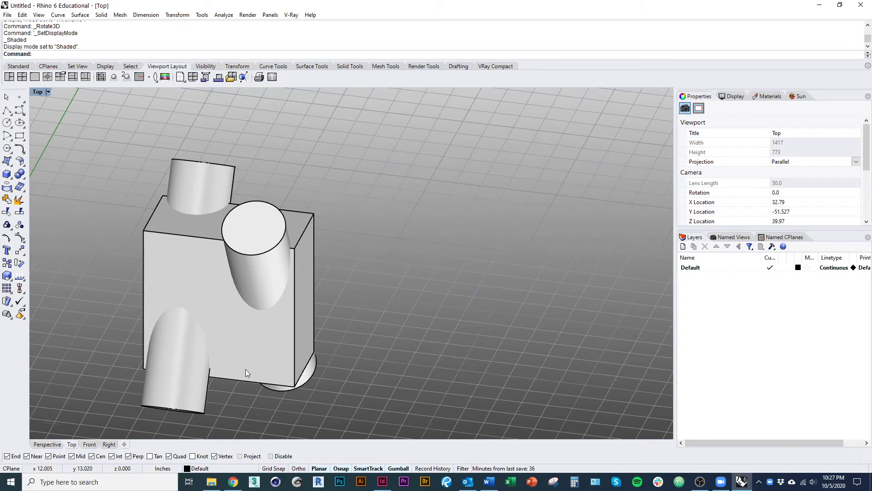
# Slide the rotated cylinder slightly outward along the box's width and delete the original cylinder on the opposite side
pyautogui.click(264, 286)
pyautogui.moveTo(301, 301); pyautogui.dragTo(308, 303)
pyautogui.click(359, 353)
pyautogui.click(173, 379)
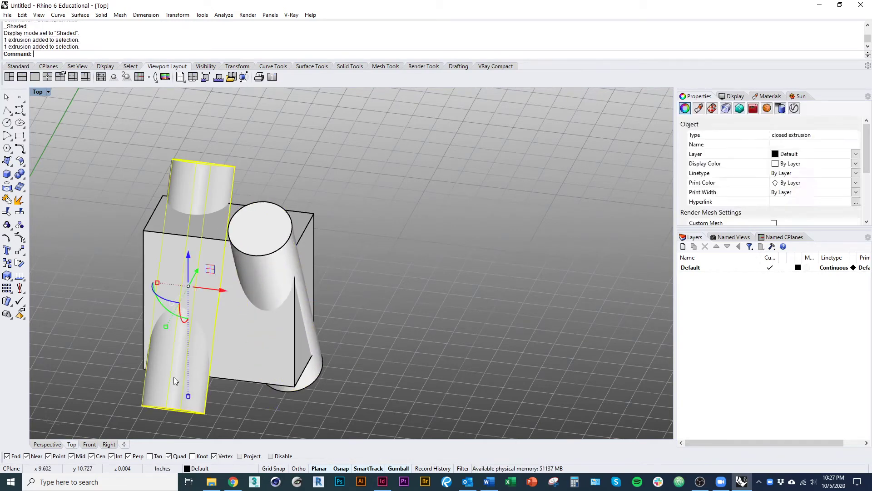
pyautogui.write('d')
pyautogui.press('space')
# Rotate a copy of the repositioned cylinder 180 degrees about the central axis line in wireframe, then return to shaded display
pyautogui.click(267, 248)
pyautogui.hotkey('ctrl', 'r')
pyautogui.hotkey('ctrl', 'alt', 'w')
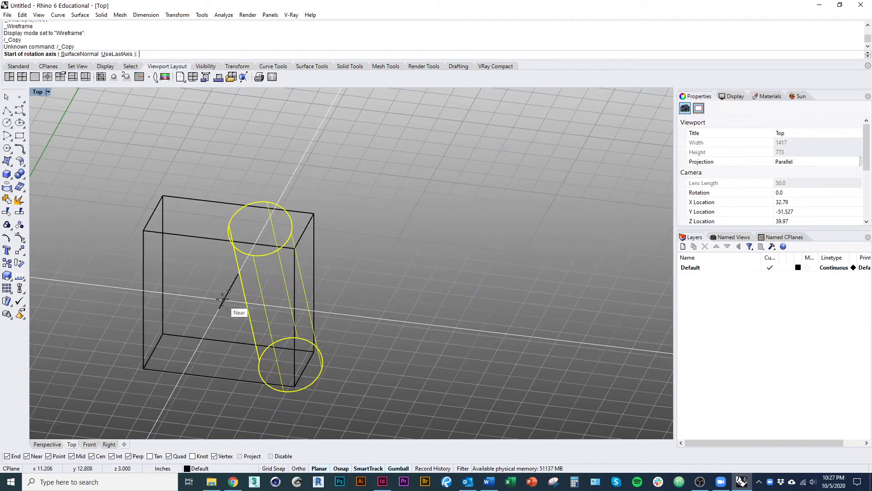
pyautogui.click(225, 298)
pyautogui.click(238, 273)
pyautogui.click(224, 321)
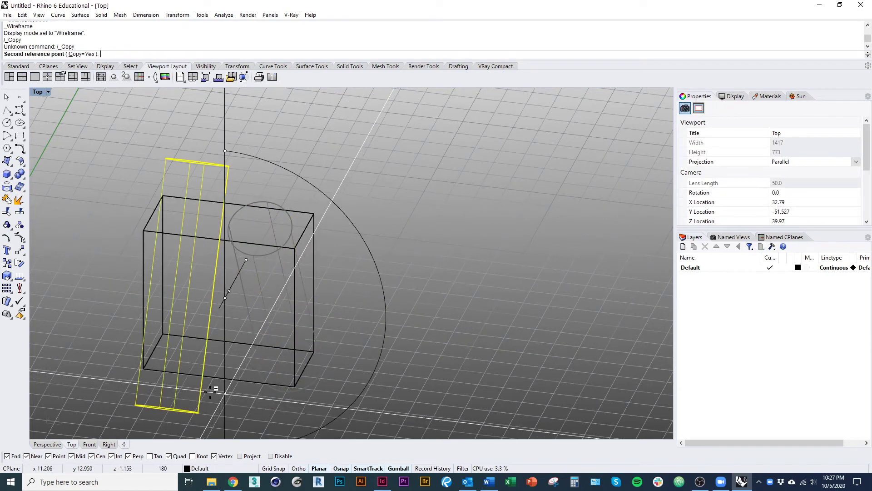
pyautogui.click(215, 389)
pyautogui.click(344, 384)
pyautogui.moveTo(345, 384); pyautogui.dragTo(195, 322, button='right')
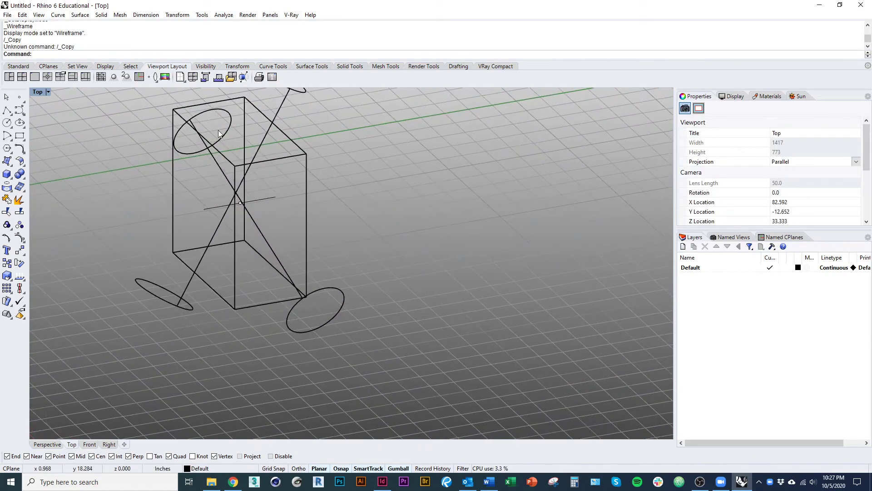
pyautogui.keyDown('ctrl'); pyautogui.keyDown('shift'); pyautogui.moveTo(229, 154); pyautogui.dragTo(255, 339, button='right'); pyautogui.keyUp('shift'); pyautogui.keyUp('ctrl')
pyautogui.hotkey('ctrl', 'alt', 's')
# Copy the box, both cylinders and the axis geometry to an empty area along the box's width
pyautogui.click(287, 321)
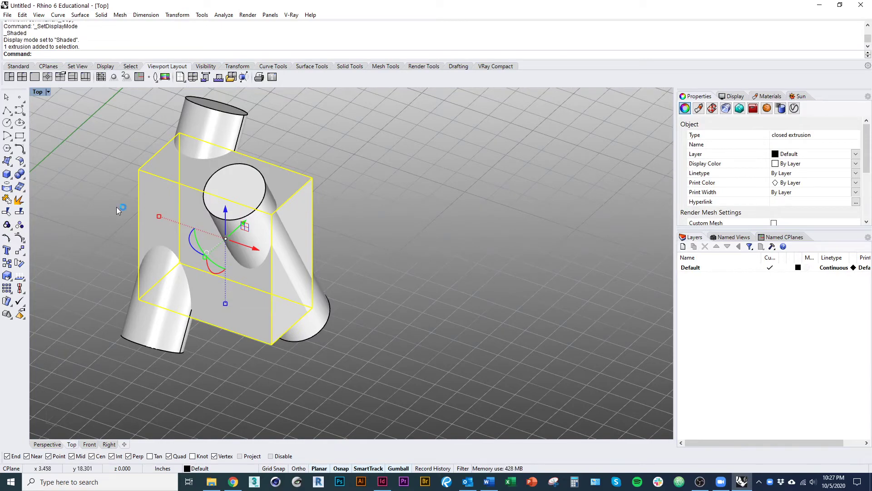
pyautogui.moveTo(181, 268); pyautogui.dragTo(193, 304, button='right')
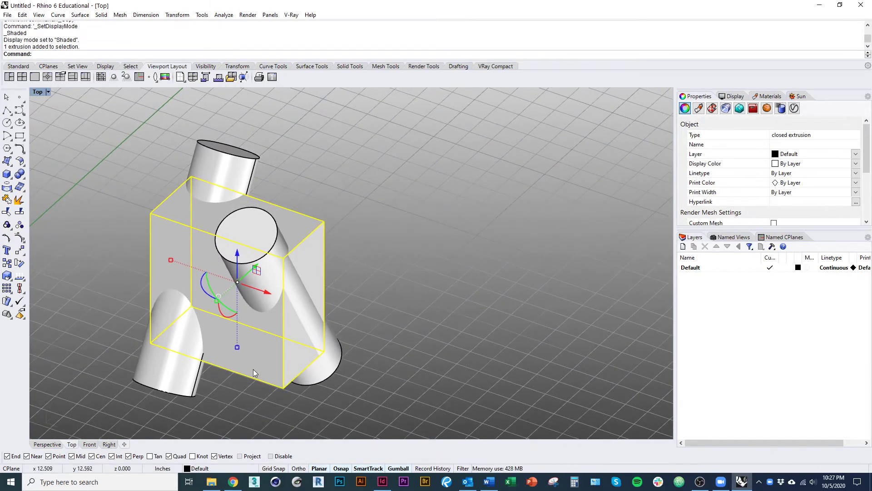
pyautogui.scroll(-8, 281, 319)
pyautogui.hotkey('ctrl', 'a')
pyautogui.keyDown('alt'); pyautogui.moveTo(293, 310); pyautogui.dragTo(400, 348); pyautogui.keyUp('alt')
pyautogui.moveTo(404, 358); pyautogui.dragTo(330, 304, button='right')
pyautogui.scroll(4, 330, 303)
pyautogui.click(378, 346)
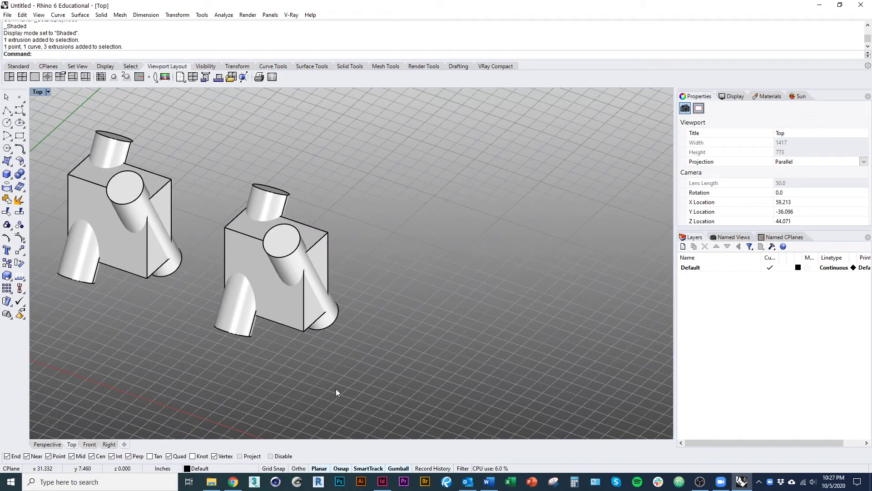
# Subtract both tilted cylinders from the copied box with BooleanDifference
pyautogui.write('BooleanDifference')
pyautogui.press('Return')
pyautogui.click(292, 319)
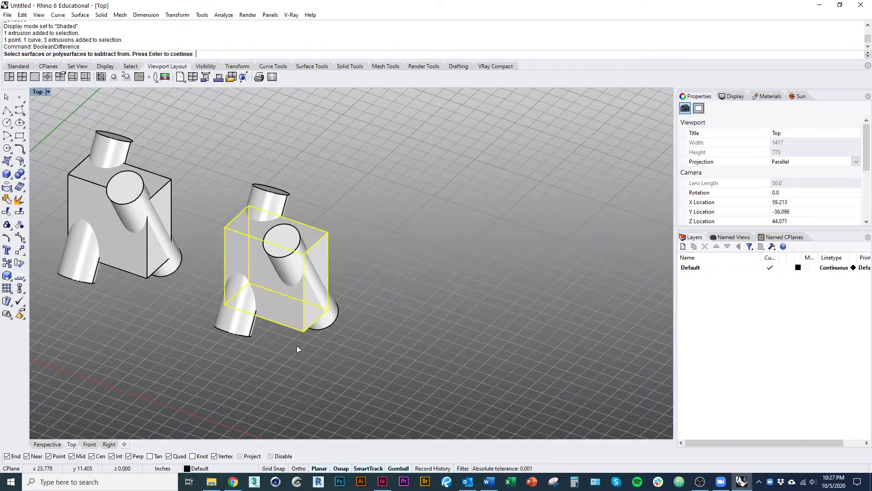
pyautogui.press('Return')
pyautogui.click(247, 306)
pyautogui.click(290, 253)
pyautogui.press('Return')
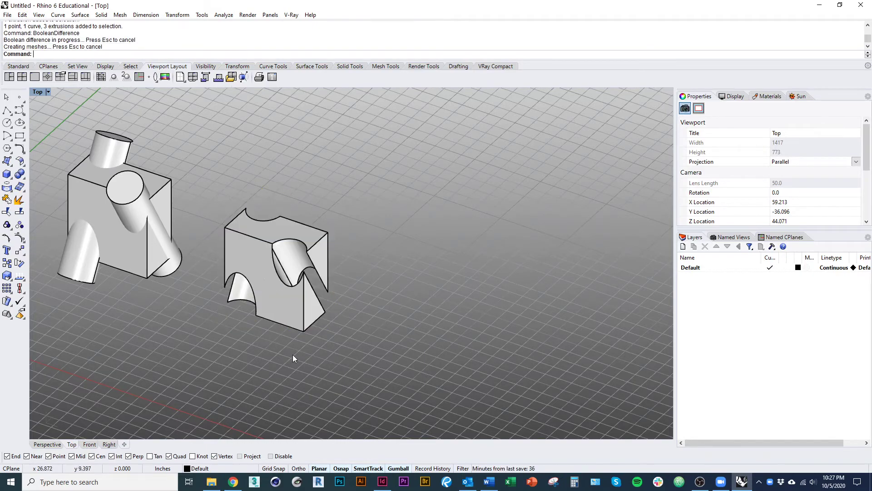
# Examine the carved block from several angles and compare it with the original box and cylinders
pyautogui.moveTo(292, 355); pyautogui.dragTo(279, 372, button='right')
pyautogui.scroll(4, 275, 360)
pyautogui.moveTo(274, 318)
pyautogui.mouseDown(button='right')
pyautogui.moveTo(314, 318)
pyautogui.moveTo(273, 309)
pyautogui.mouseUp(button='right')
pyautogui.moveTo(373, 279); pyautogui.dragTo(290, 273, button='right')
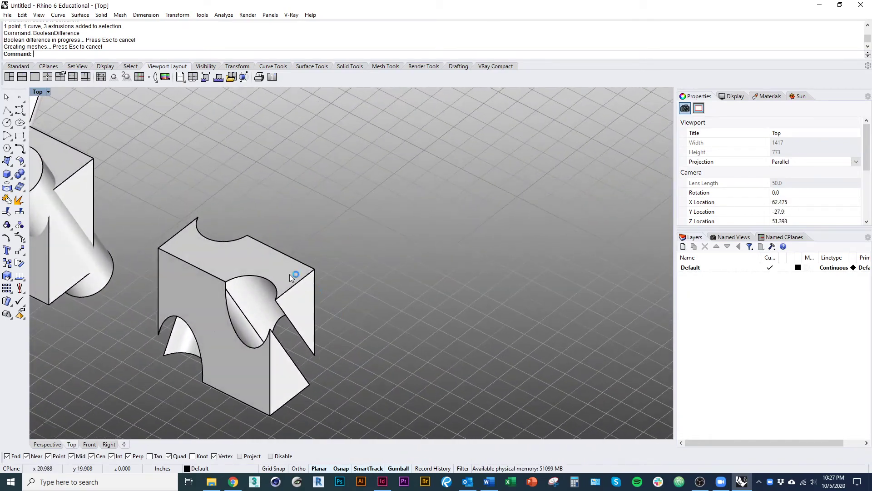
pyautogui.moveTo(204, 362); pyautogui.dragTo(324, 255, button='right')
pyautogui.click(309, 258)
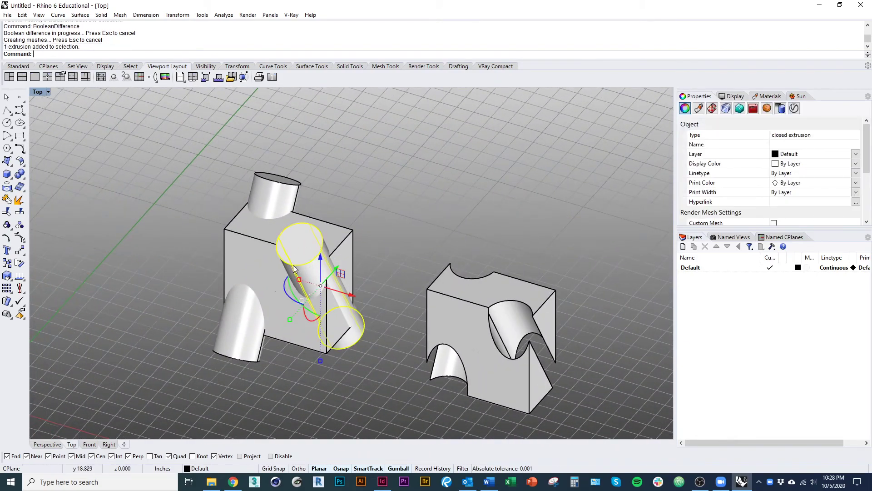
pyautogui.moveTo(301, 282); pyautogui.dragTo(258, 217, button='right')
pyautogui.click(257, 217)
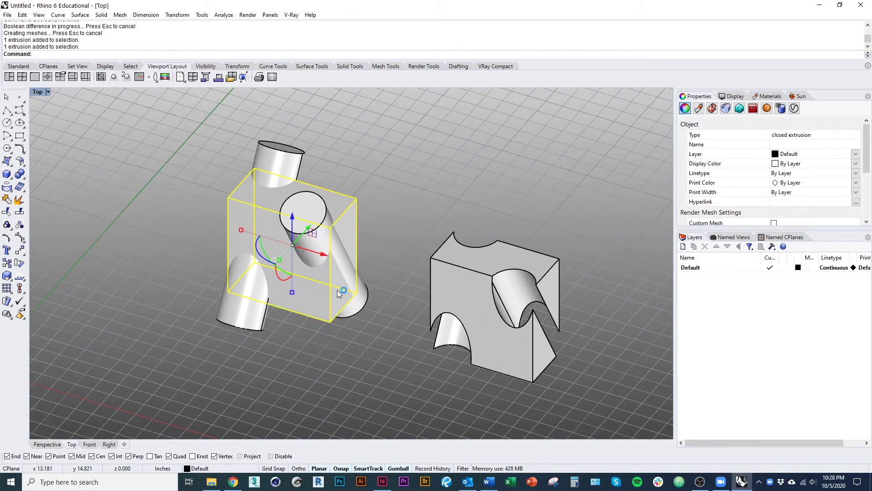
pyautogui.press('Escape')
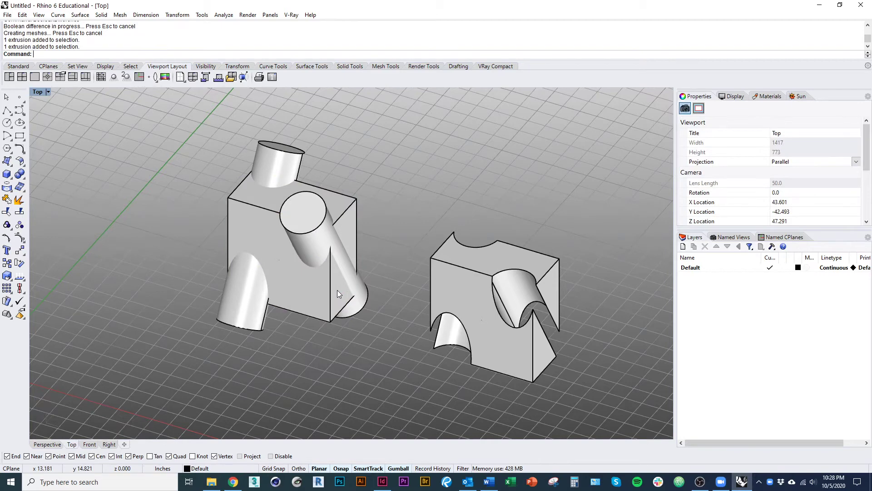
# Run BooleanIntersection between the original box and its two tilted cylinders
pyautogui.write('BooleanDifference')
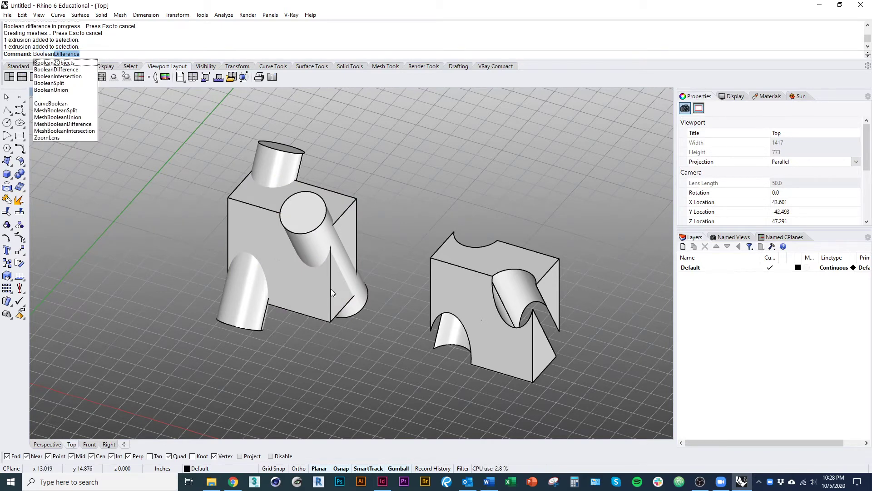
pyautogui.click(80, 76)
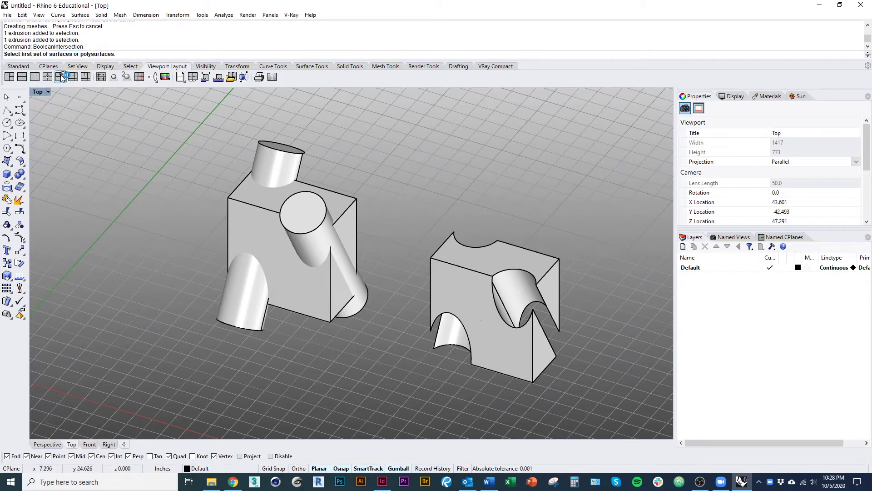
pyautogui.click(259, 232)
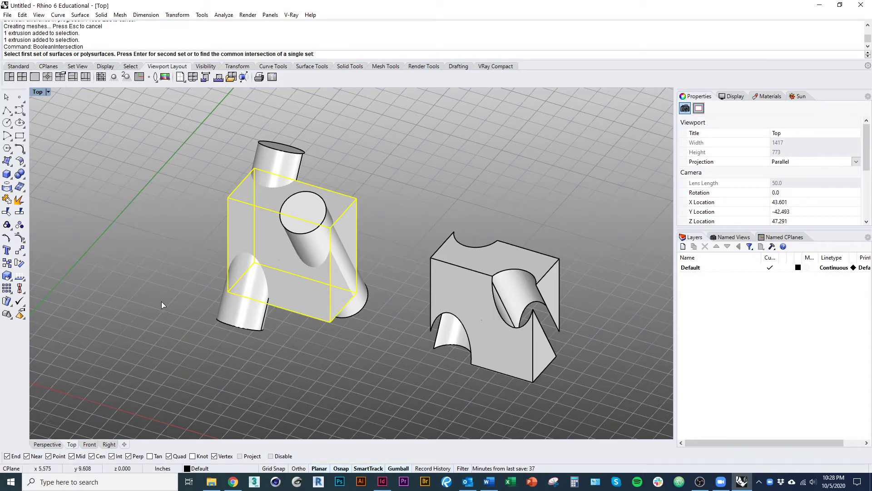
pyautogui.press('Return')
pyautogui.click(231, 310)
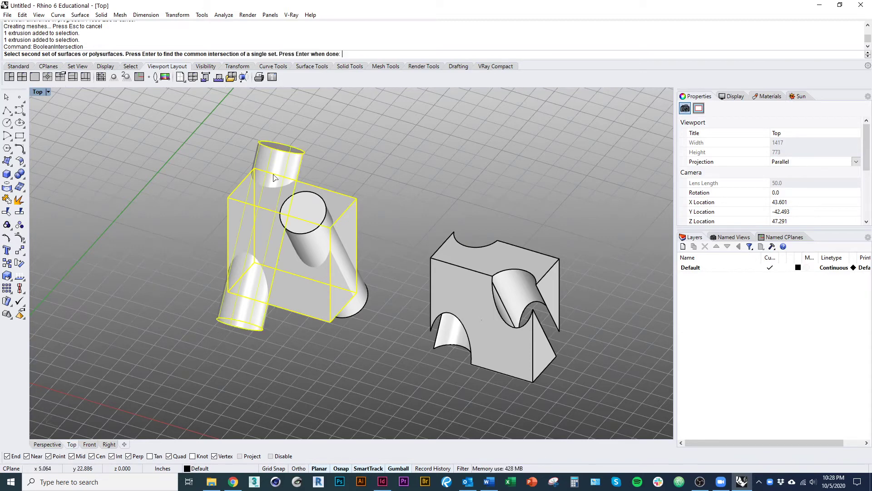
pyautogui.click(309, 227)
pyautogui.press('Return')
# Examine the two intersection pieces up close from several angles
pyautogui.moveTo(275, 318); pyautogui.dragTo(236, 359, button='right')
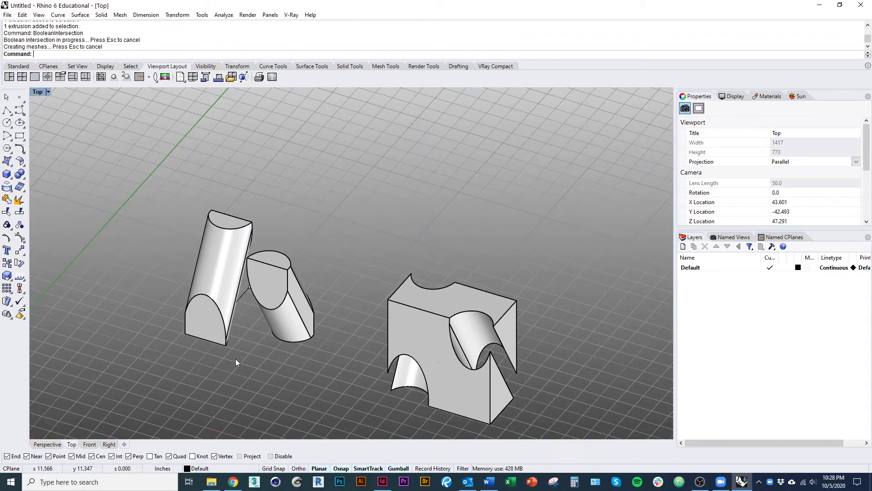
pyautogui.scroll(3, 269, 348)
pyautogui.click(301, 324)
pyautogui.keyDown('ctrl'); pyautogui.keyDown('shift'); pyautogui.moveTo(337, 340); pyautogui.dragTo(283, 338, button='right'); pyautogui.keyUp('shift'); pyautogui.keyUp('ctrl')
pyautogui.write('zsa')
pyautogui.press('Return')
pyautogui.keyDown('ctrl'); pyautogui.keyDown('shift'); pyautogui.moveTo(291, 295); pyautogui.dragTo(305, 348, button='right'); pyautogui.keyUp('shift'); pyautogui.keyUp('ctrl')
pyautogui.click(288, 329)
pyautogui.scroll(-6, 288, 329)
pyautogui.scroll(-3, 343, 277)
pyautogui.scroll(1, 343, 271)
# Undo the boolean intersection and clear the selection
pyautogui.hotkey('ctrl', 'z')
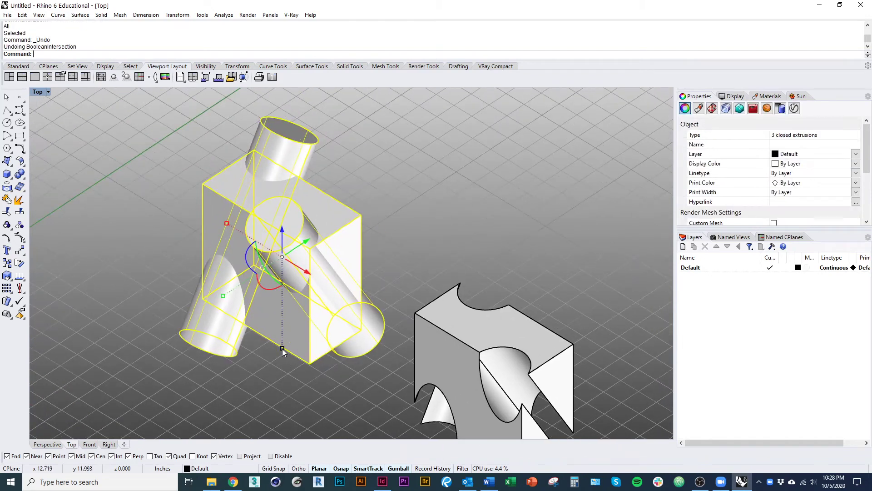
pyautogui.click(282, 348)
pyautogui.click(299, 335)
pyautogui.press('Escape')
# Run BooleanIntersection between the original box and its two tilted cylinders, and undo it
pyautogui.write('B')
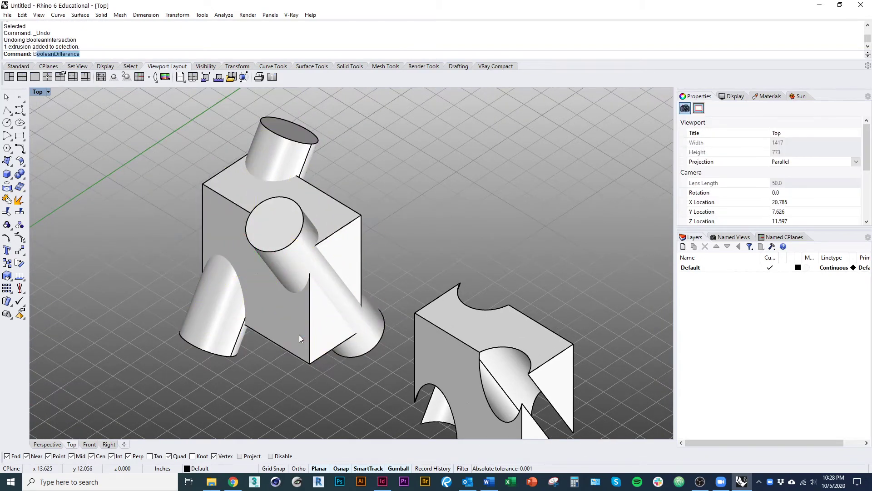
pyautogui.press('Down')
pyautogui.press('Down')
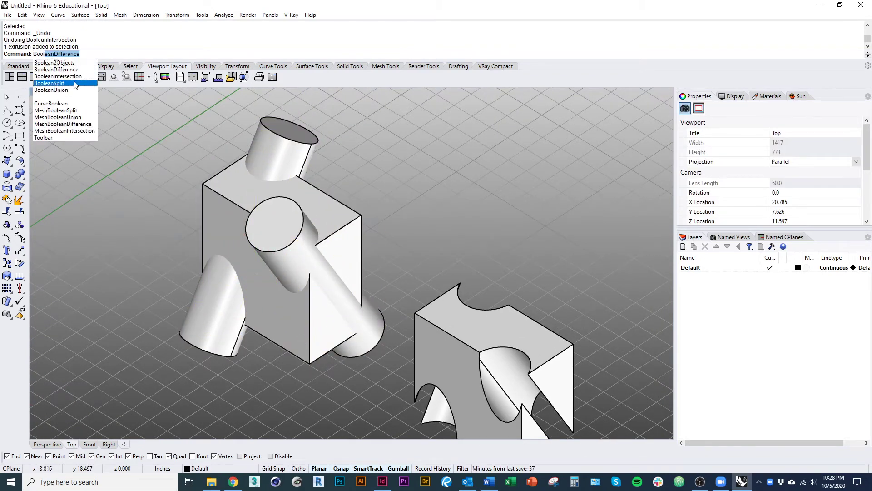
pyautogui.press('Return')
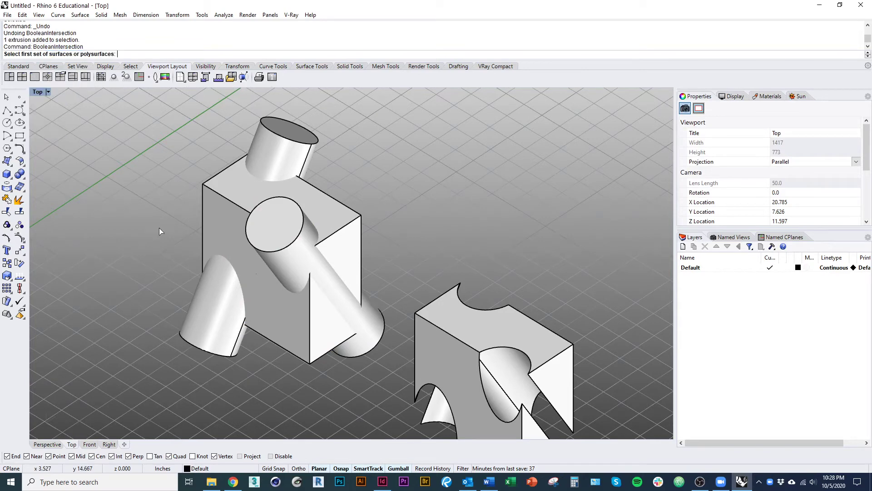
pyautogui.click(228, 211)
pyautogui.press('Return')
pyautogui.click(284, 153)
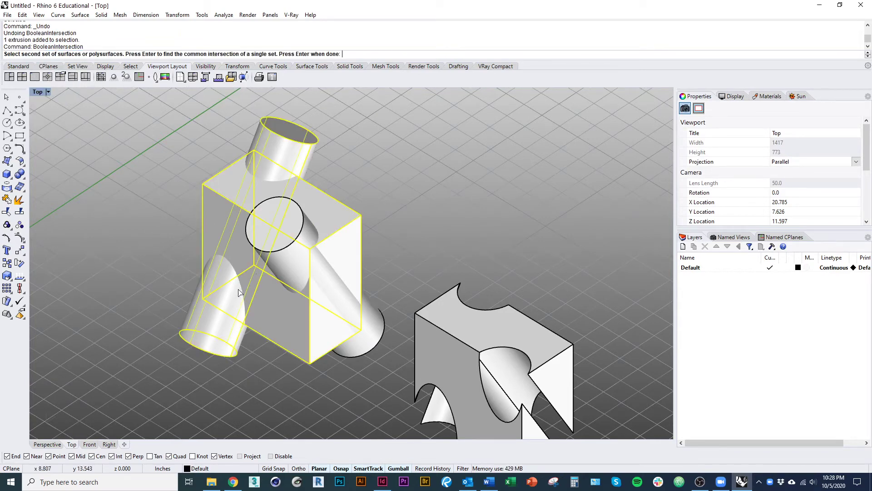
pyautogui.click(287, 248)
pyautogui.press('Return')
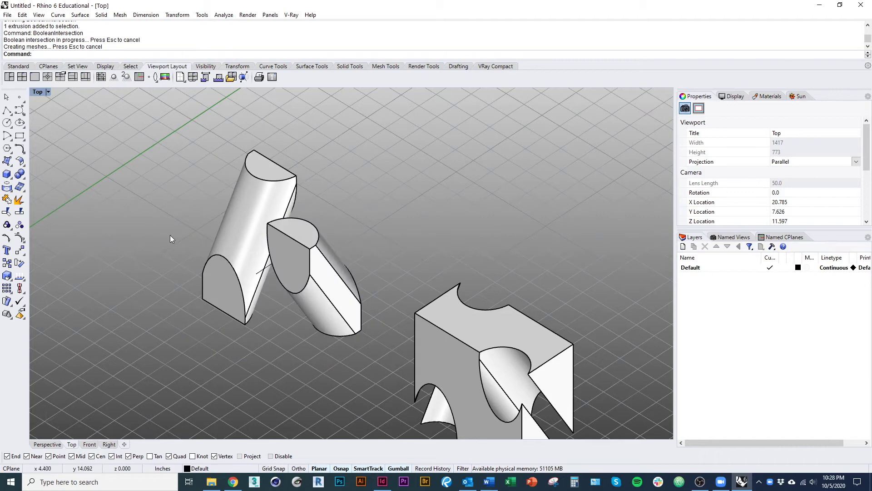
pyautogui.hotkey('ctrl', 'z')
pyautogui.press('Return')
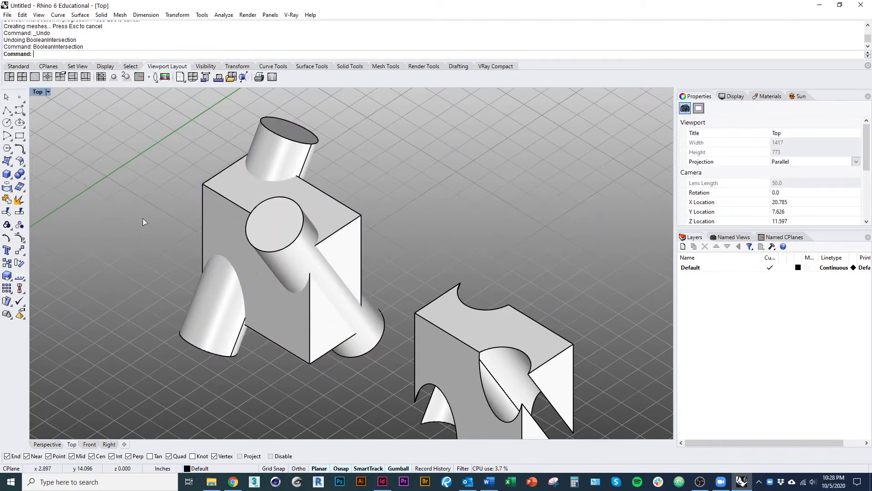
pyautogui.click(211, 229)
pyautogui.press('Return')
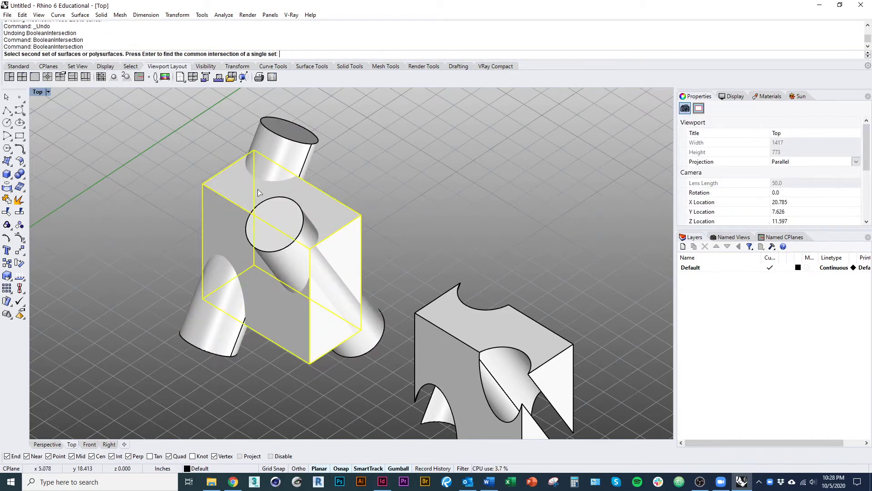
pyautogui.click(278, 157)
pyautogui.press('Escape')
# Copy the original box to the clipboard with CopyToClipboard
pyautogui.click(284, 327)
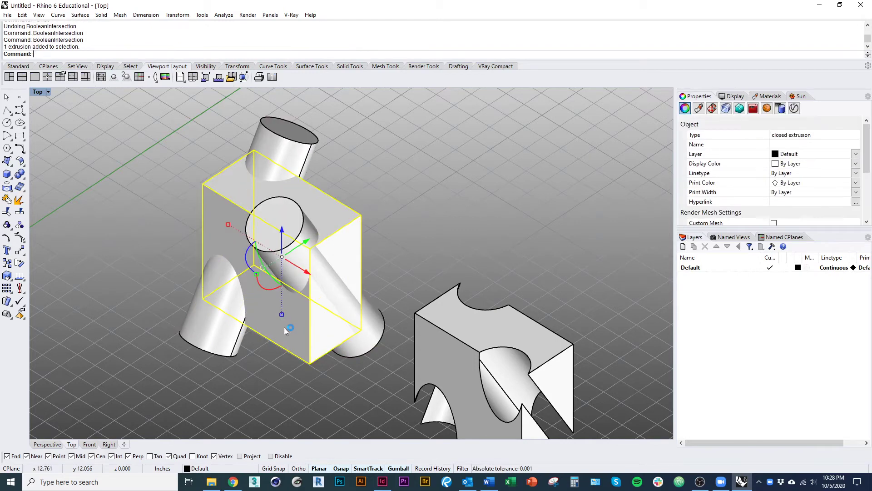
pyautogui.write('Copy')
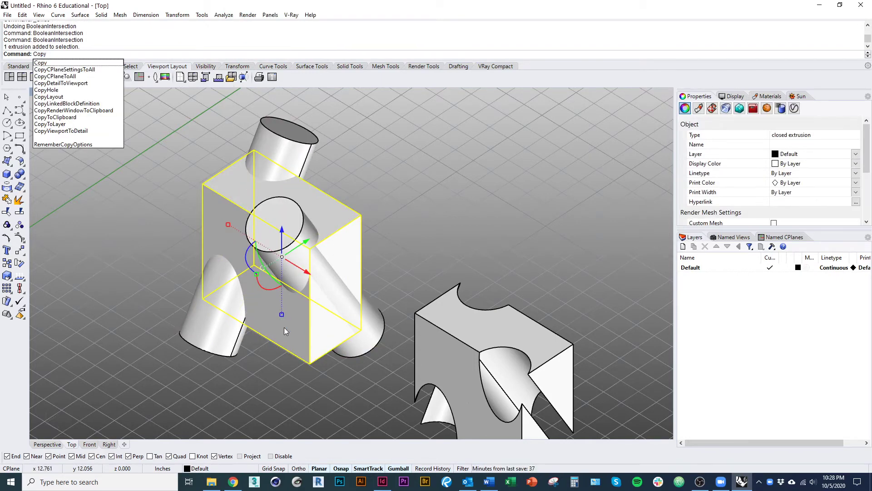
pyautogui.write('ToClipboard')
pyautogui.press('Return')
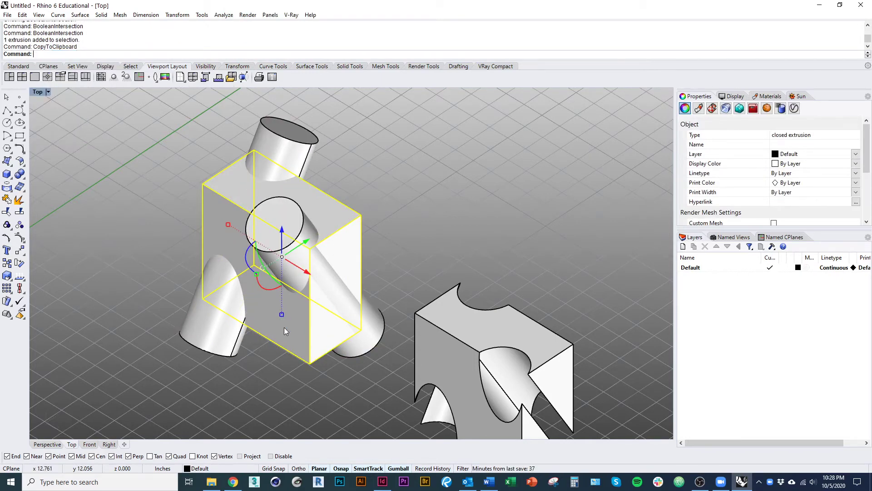
# Run BooleanIntersection with the original box as the first set and both tilted cylinders as the second set
pyautogui.click(266, 355)
pyautogui.write('Bool')
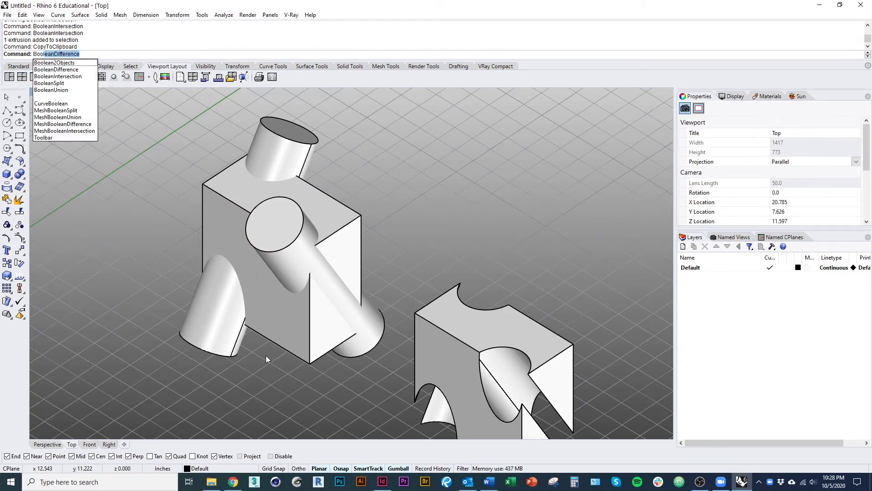
pyautogui.press('Down')
pyautogui.press('Return')
pyautogui.click(289, 334)
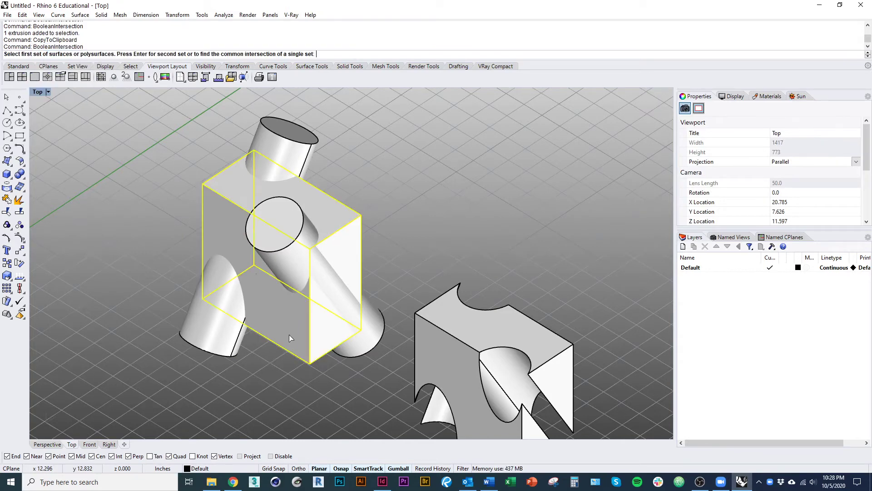
pyautogui.press('Return')
pyautogui.click(232, 328)
pyautogui.click(301, 260)
pyautogui.press('Return')
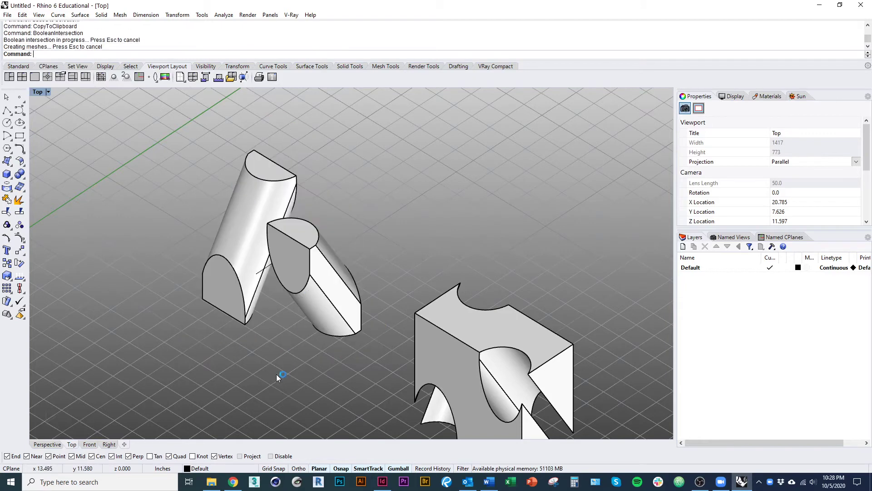
# Paste the copied box back around the intersection pieces and explode it into separate surfaces
pyautogui.moveTo(240, 361); pyautogui.dragTo(294, 322, button='right')
pyautogui.hotkey('ctrl', 'v')
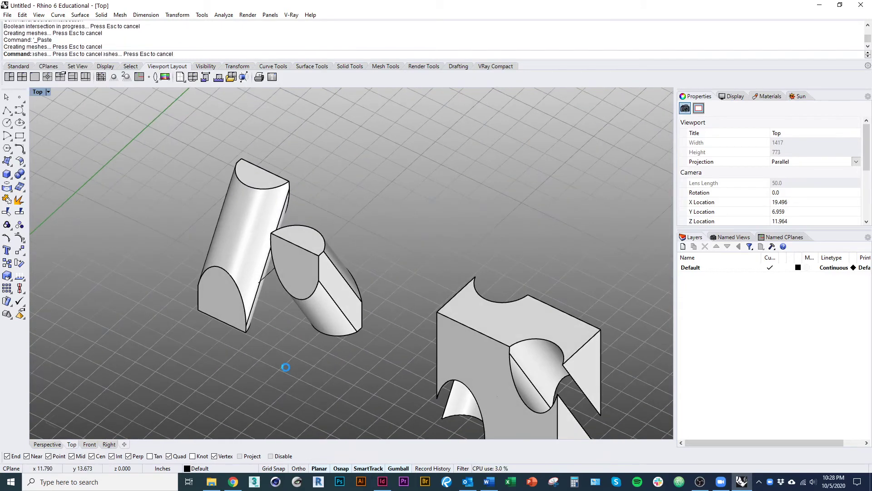
pyautogui.write('Explode')
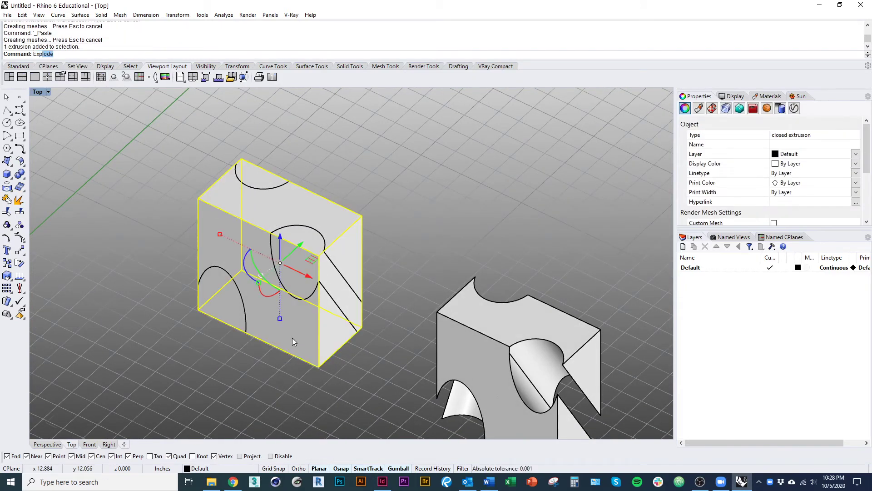
pyautogui.press('Return')
# Join the pasted box's surfaces except the top one, and delete the top surface
pyautogui.keyDown('ctrl'); pyautogui.click(292, 337); pyautogui.keyUp('ctrl')
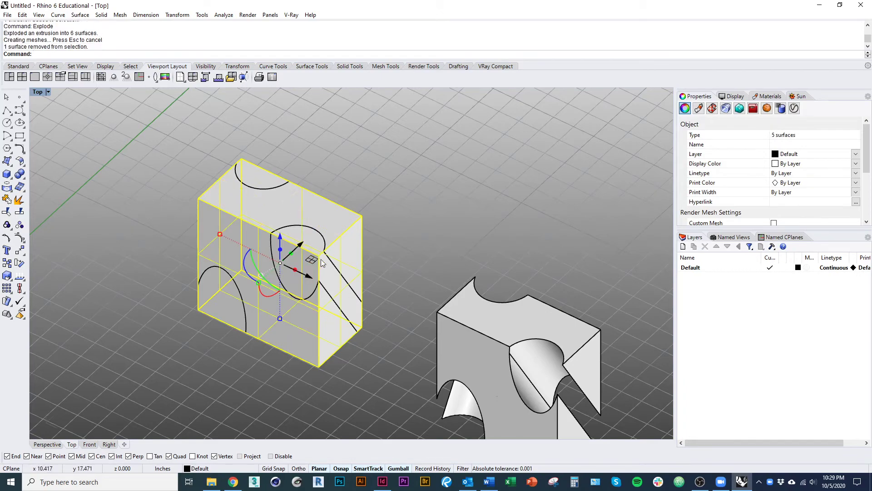
pyautogui.hotkey('ctrl', 'j')
pyautogui.click(328, 232)
pyautogui.write('d')
pyautogui.press('Return')
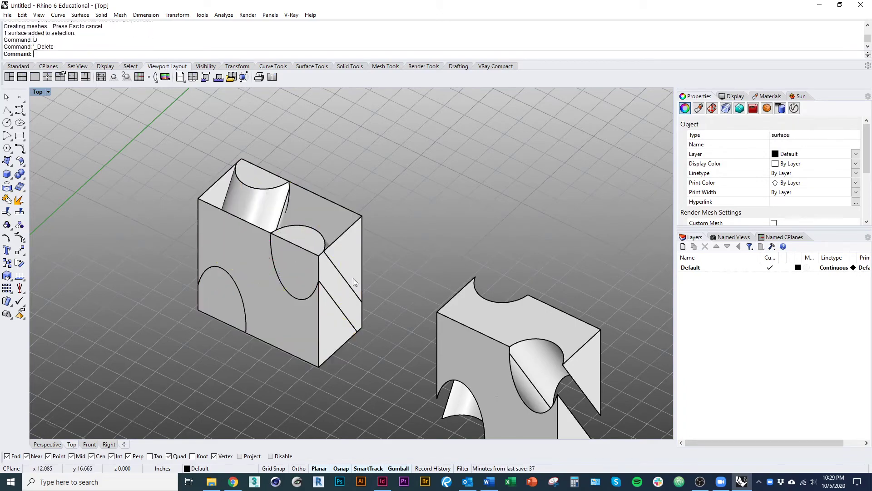
# Offset the open-topped box with OffsetSrf at the default distance, and undo it
pyautogui.moveTo(389, 211); pyautogui.dragTo(359, 269, button='right')
pyautogui.click(358, 269)
pyautogui.moveTo(358, 206); pyautogui.dragTo(362, 162, button='right')
pyautogui.write('OffsetSrf')
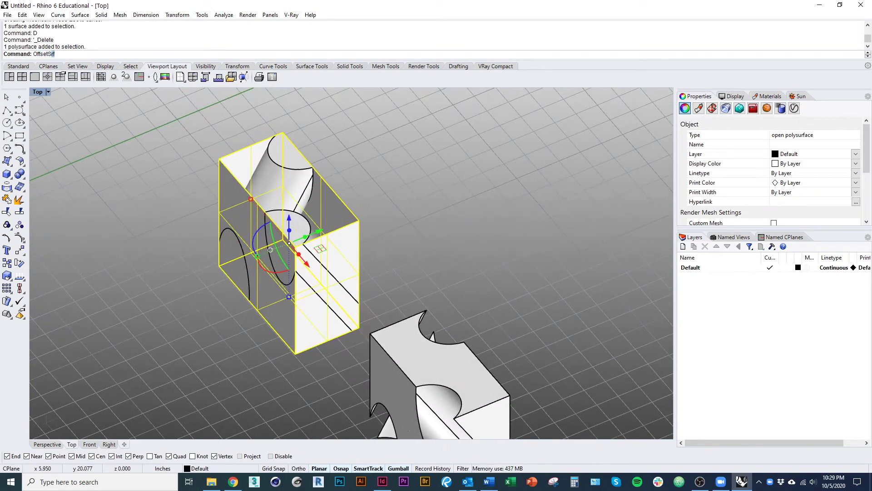
pyautogui.press('Return')
pyautogui.press('Return')
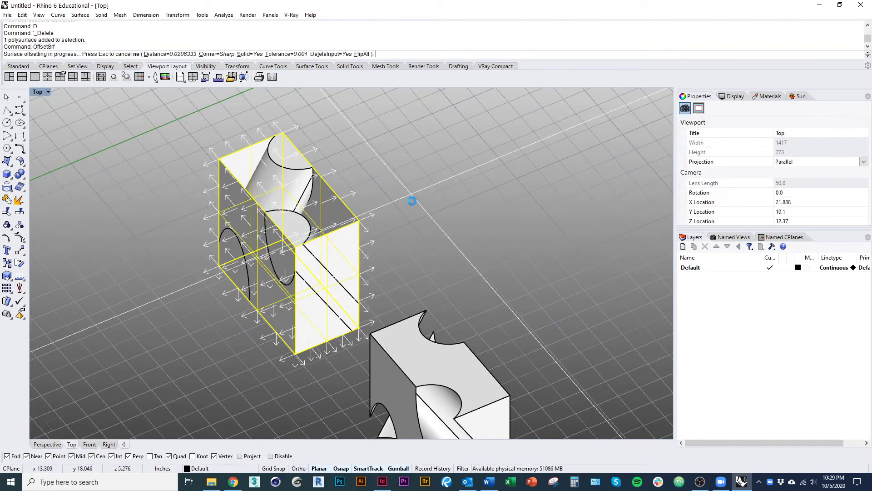
pyautogui.hotkey('ctrl', 'z')
# Offset the open-topped box outward as a solid with OffsetSrf at a distance of 0.5
pyautogui.press('Return')
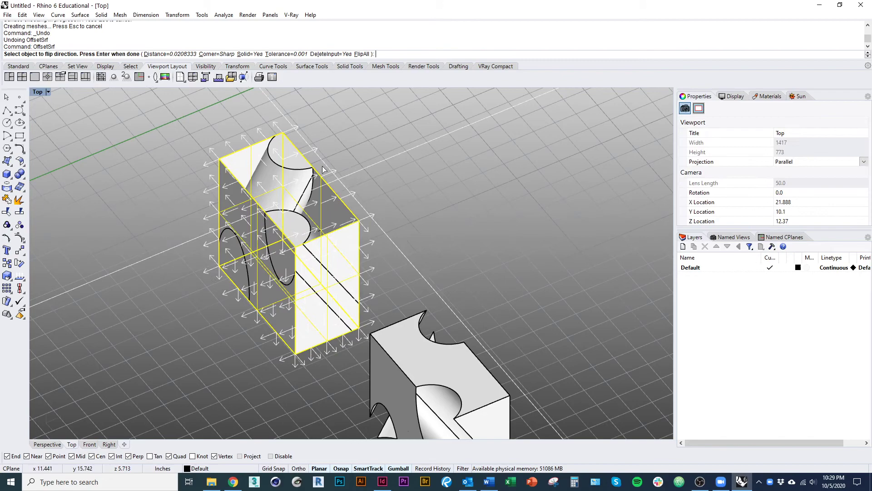
pyautogui.click(181, 54)
pyautogui.write('.5')
pyautogui.press('Return')
pyautogui.press('Return')
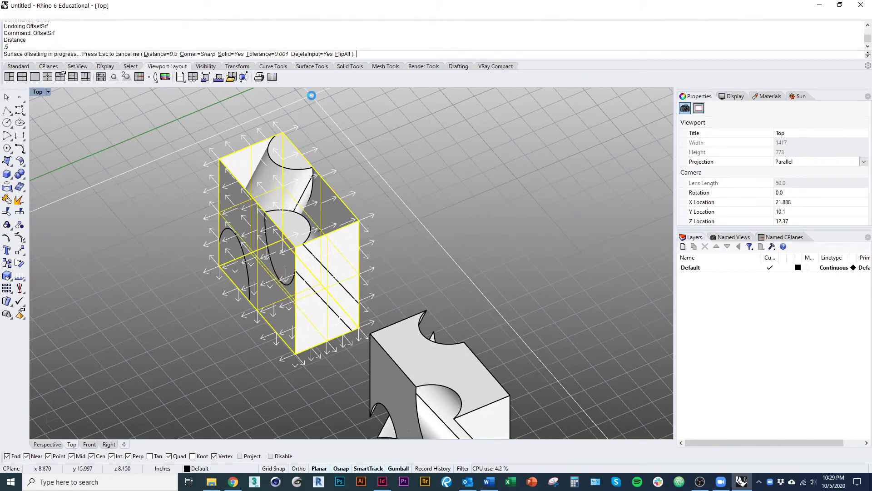
# Raise the taller-standing cylinder piece at the back straight up out of the hollow box
pyautogui.moveTo(345, 236); pyautogui.dragTo(338, 273, button='right')
pyautogui.click(394, 267)
pyautogui.keyDown('ctrl'); pyautogui.keyDown('shift'); pyautogui.moveTo(395, 268); pyautogui.dragTo(394, 295, button='right'); pyautogui.keyUp('shift'); pyautogui.keyUp('ctrl')
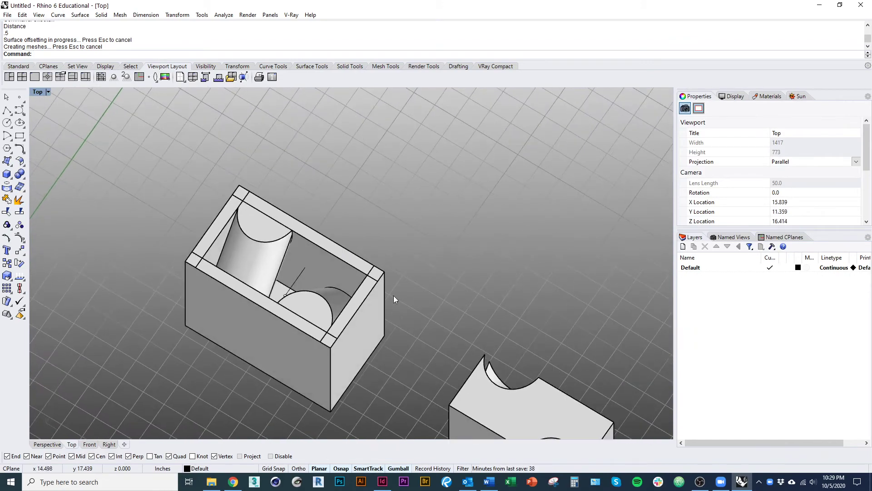
pyautogui.click(268, 244)
pyautogui.keyDown('ctrl'); pyautogui.keyDown('shift'); pyautogui.moveTo(279, 252); pyautogui.dragTo(253, 228, button='right'); pyautogui.keyUp('shift'); pyautogui.keyUp('ctrl')
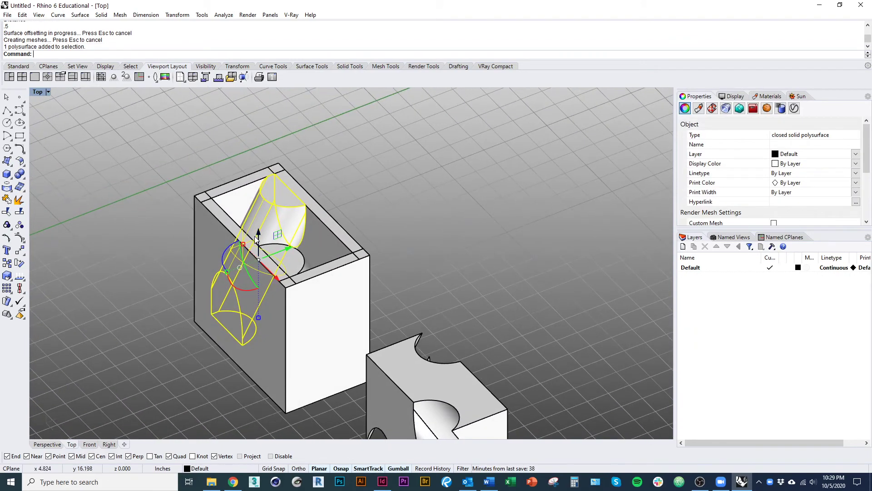
pyautogui.moveTo(253, 227); pyautogui.dragTo(266, 87)
pyautogui.moveTo(274, 155); pyautogui.dragTo(339, 223, button='right')
pyautogui.click(292, 266)
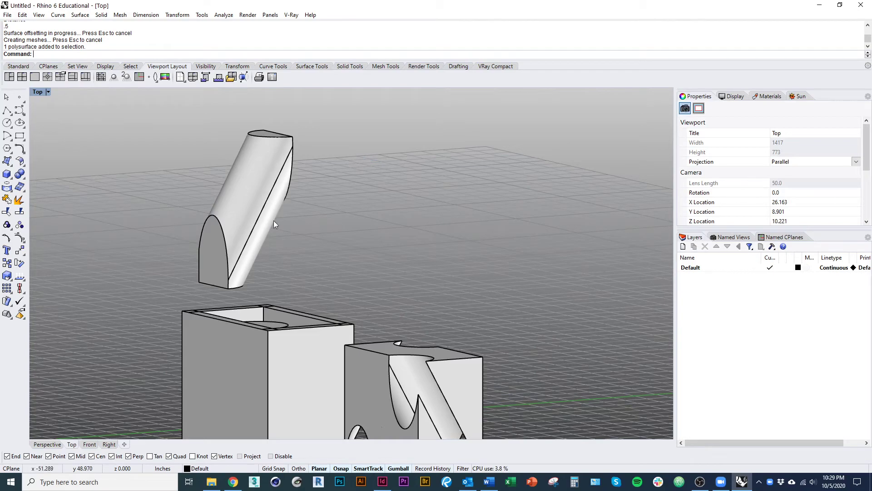
# Raise the second cylinder piece straight up until it clears the hollow box
pyautogui.keyDown('ctrl'); pyautogui.keyDown('shift'); pyautogui.moveTo(239, 167); pyautogui.dragTo(346, 148, button='right'); pyautogui.keyUp('shift'); pyautogui.keyUp('ctrl')
pyautogui.keyDown('ctrl'); pyautogui.keyDown('shift'); pyautogui.moveTo(407, 218); pyautogui.dragTo(281, 249, button='right'); pyautogui.keyUp('shift'); pyautogui.keyUp('ctrl')
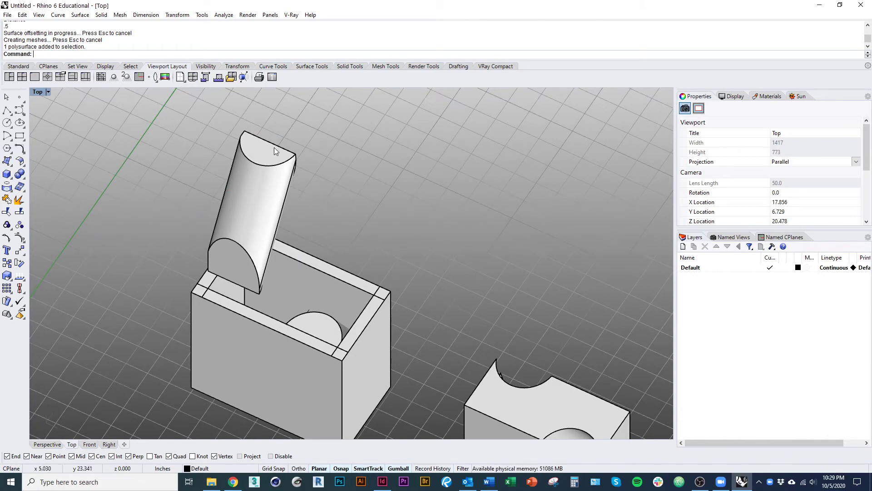
pyautogui.click(254, 196)
pyautogui.keyDown('ctrl'); pyautogui.keyDown('shift'); pyautogui.moveTo(285, 281); pyautogui.dragTo(330, 373, button='right'); pyautogui.keyUp('shift'); pyautogui.keyUp('ctrl')
pyautogui.click(330, 373)
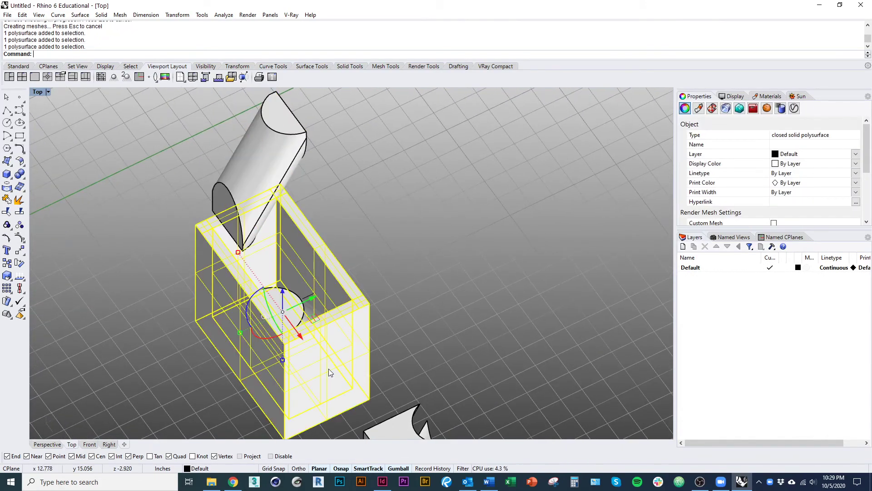
pyautogui.click(302, 313)
pyautogui.keyDown('ctrl'); pyautogui.keyDown('shift'); pyautogui.moveTo(301, 314); pyautogui.dragTo(336, 209, button='right'); pyautogui.keyUp('shift'); pyautogui.keyUp('ctrl')
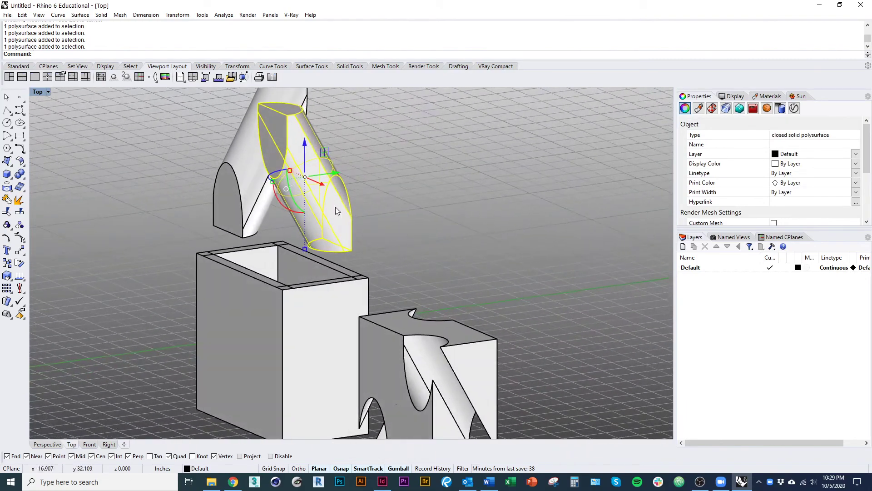
# Examine the carved block from several angles and compare it with the hollow box and raised cylinder pieces
pyautogui.keyDown('ctrl'); pyautogui.keyDown('shift'); pyautogui.moveTo(372, 269); pyautogui.dragTo(386, 164, button='right'); pyautogui.keyUp('shift'); pyautogui.keyUp('ctrl')
pyautogui.click(430, 233)
pyautogui.moveTo(430, 232); pyautogui.dragTo(383, 335, button='right')
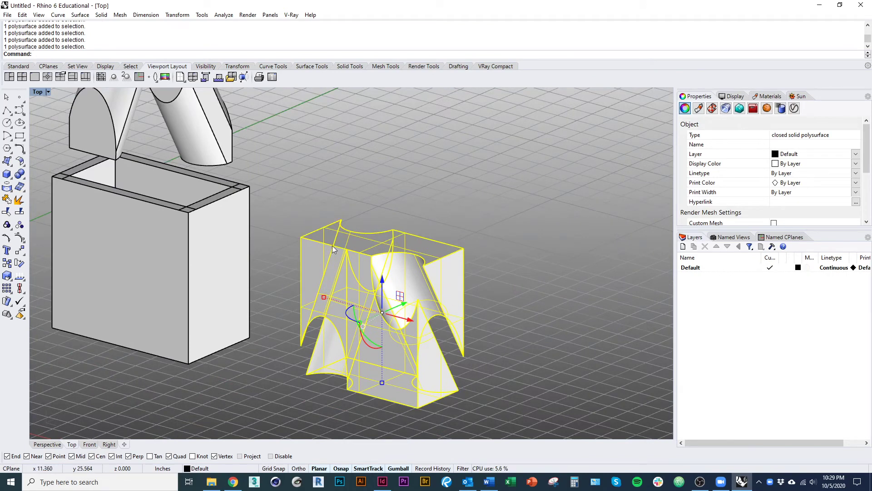
pyautogui.moveTo(392, 264); pyautogui.dragTo(454, 304, button='right')
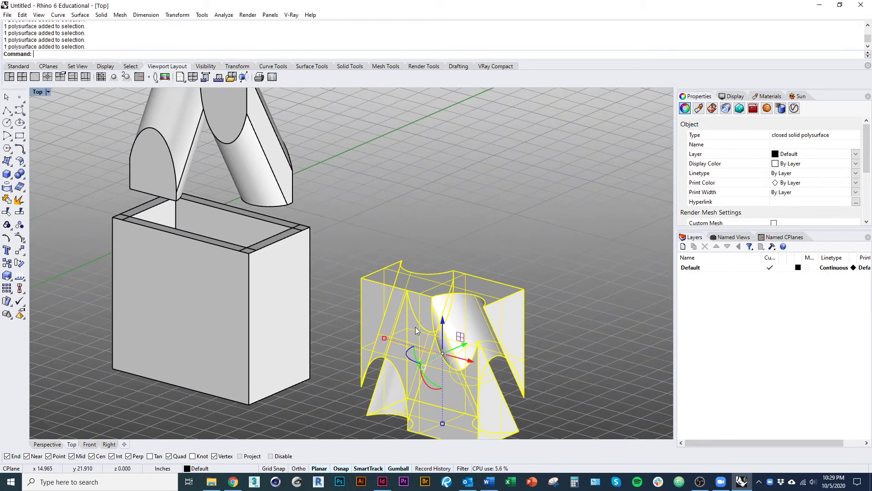
pyautogui.rightClick(276, 171)
pyautogui.rightClick(302, 194)
pyautogui.click(268, 198)
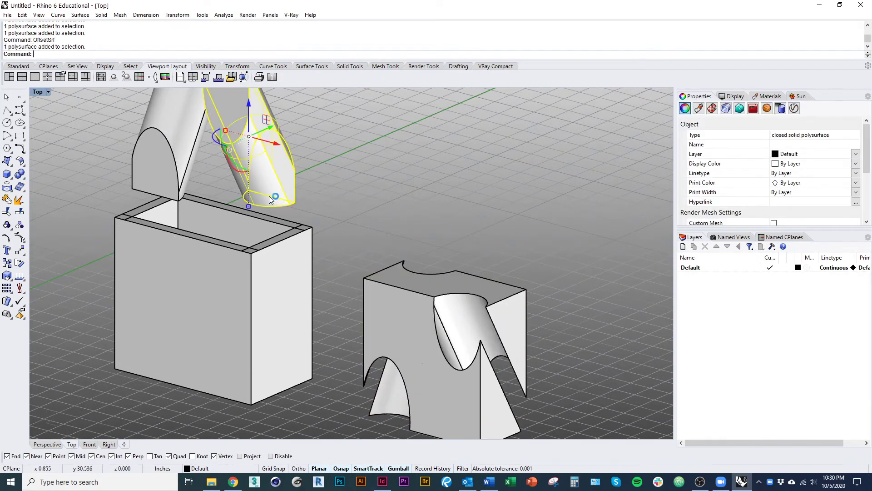
pyautogui.moveTo(268, 198); pyautogui.dragTo(309, 276, button='right')
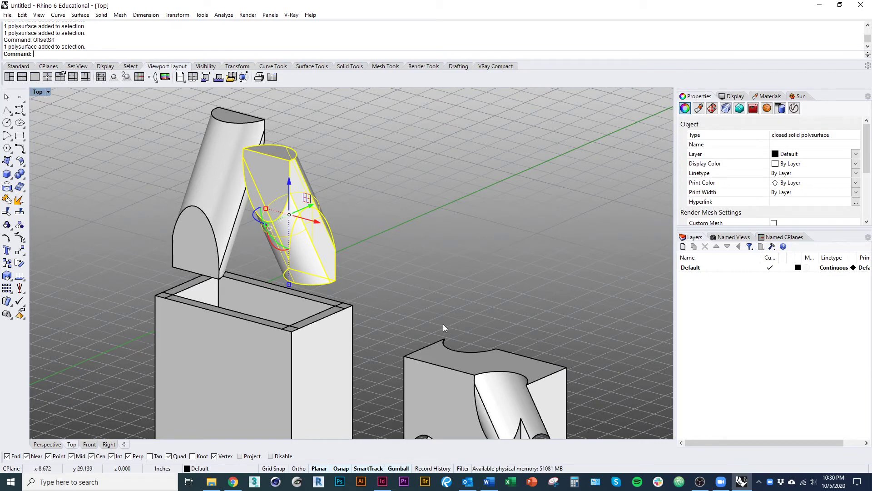
pyautogui.keyDown('shift'); pyautogui.moveTo(443, 323); pyautogui.dragTo(463, 356, button='right'); pyautogui.keyUp('shift')
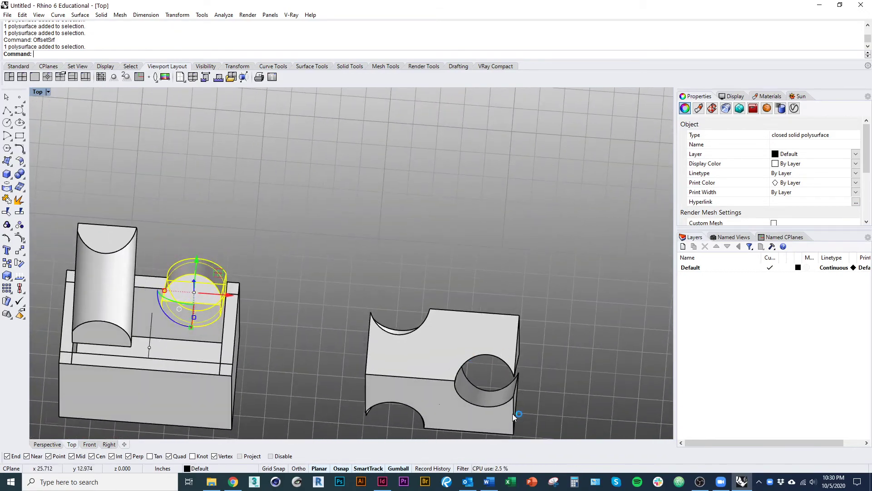
pyautogui.moveTo(513, 414); pyautogui.dragTo(421, 245, button='right')
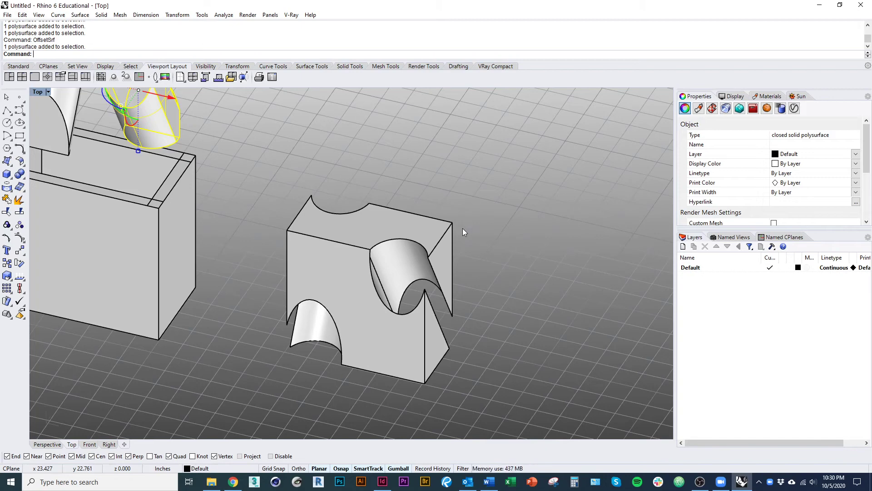
pyautogui.scroll(-9, 436, 318)
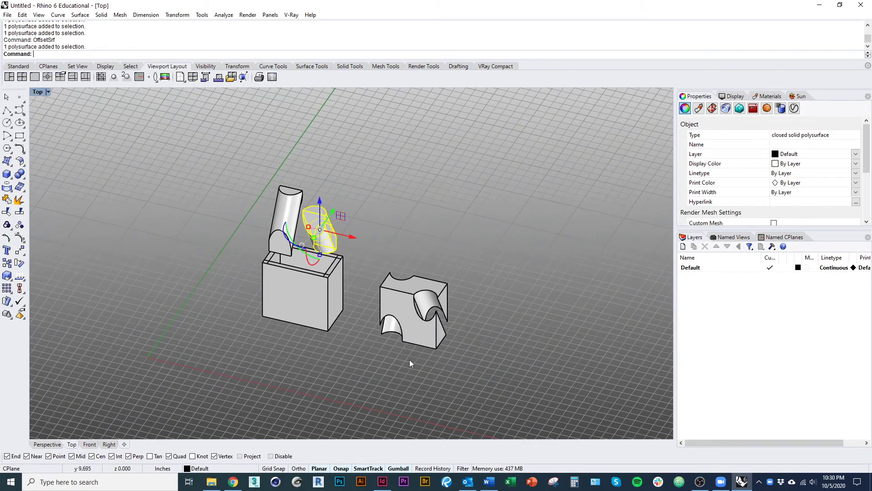
pyautogui.click(410, 358)
pyautogui.scroll(5, 344, 295)
pyautogui.moveTo(356, 280); pyautogui.dragTo(320, 318, button='right')
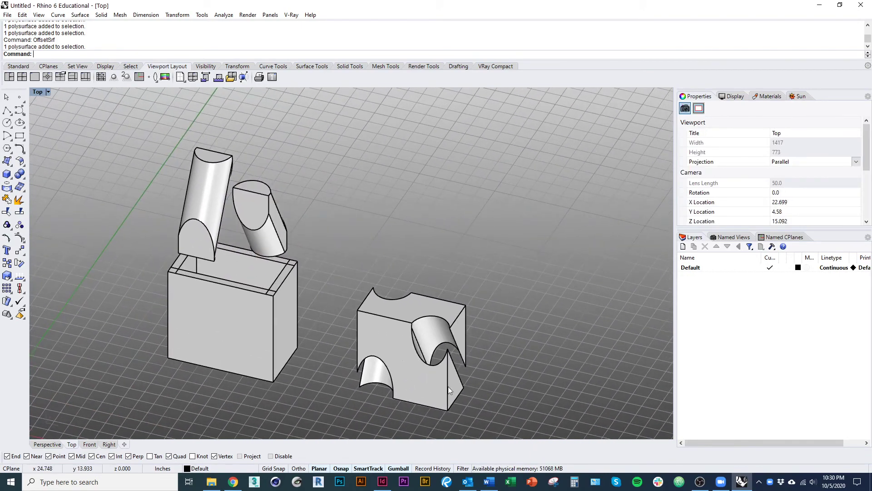
# Examine the second raised cylinder piece from the side, above and behind, comparing its cut faces with the hollow box
pyautogui.moveTo(344, 349); pyautogui.dragTo(390, 317, button='right')
pyautogui.moveTo(359, 377); pyautogui.dragTo(313, 412, button='right')
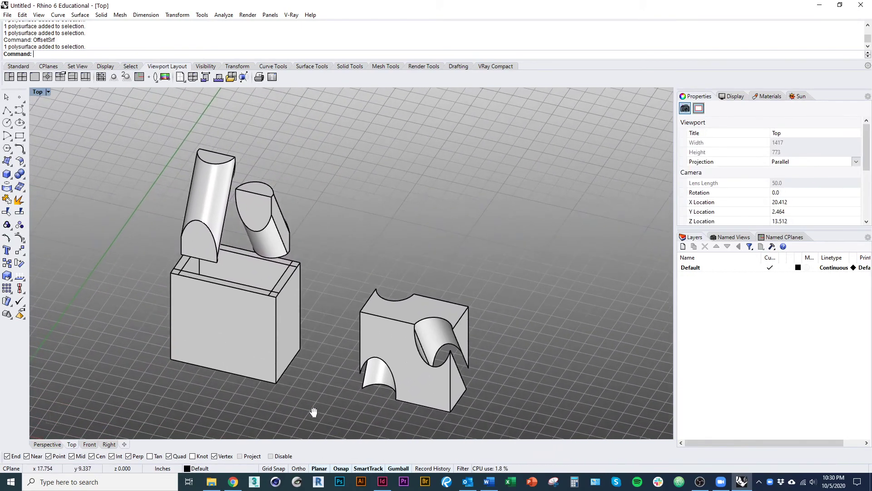
pyautogui.moveTo(319, 351)
pyautogui.keyDown('ctrl'); pyautogui.keyDown('shift'); pyautogui.mouseDown(button='right')
pyautogui.moveTo(179, 337)
pyautogui.moveTo(305, 343)
pyautogui.mouseUp(button='right'); pyautogui.keyUp('shift'); pyautogui.keyUp('ctrl')
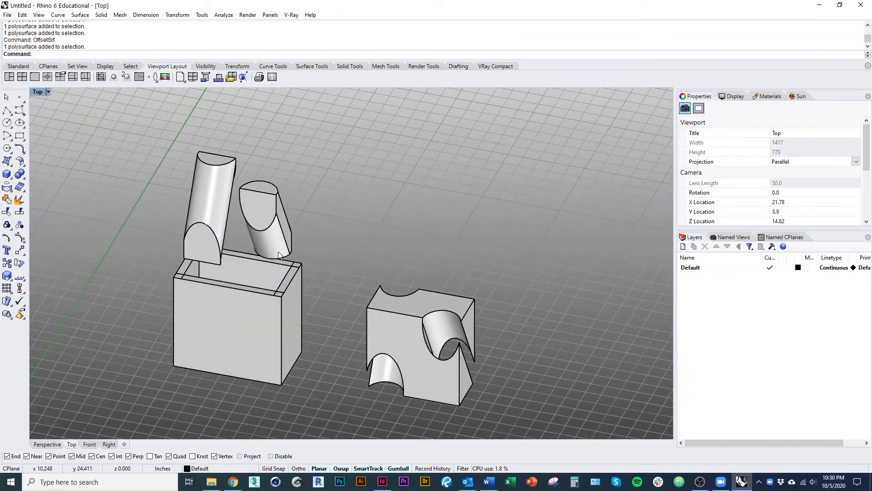
pyautogui.click(279, 251)
pyautogui.moveTo(287, 269); pyautogui.dragTo(307, 258, button='right')
pyautogui.scroll(4, 317, 293)
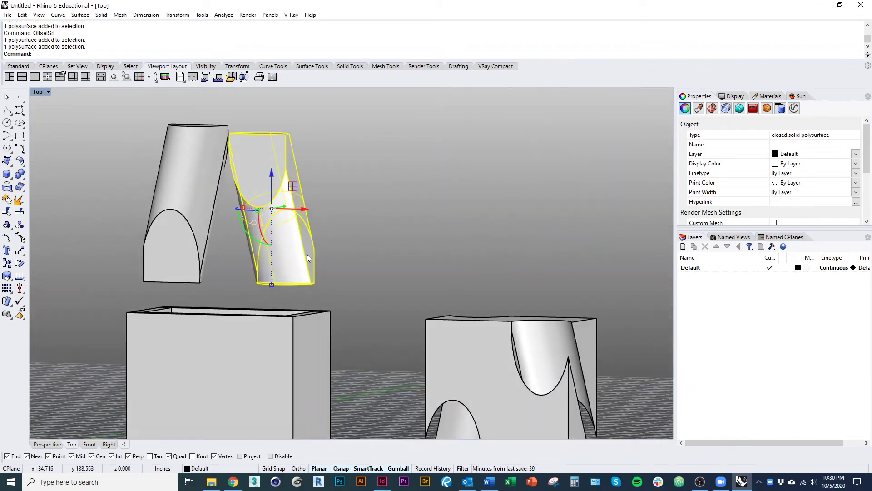
pyautogui.keyDown('ctrl'); pyautogui.keyDown('shift'); pyautogui.moveTo(258, 239); pyautogui.dragTo(321, 326, button='right'); pyautogui.keyUp('shift'); pyautogui.keyUp('ctrl')
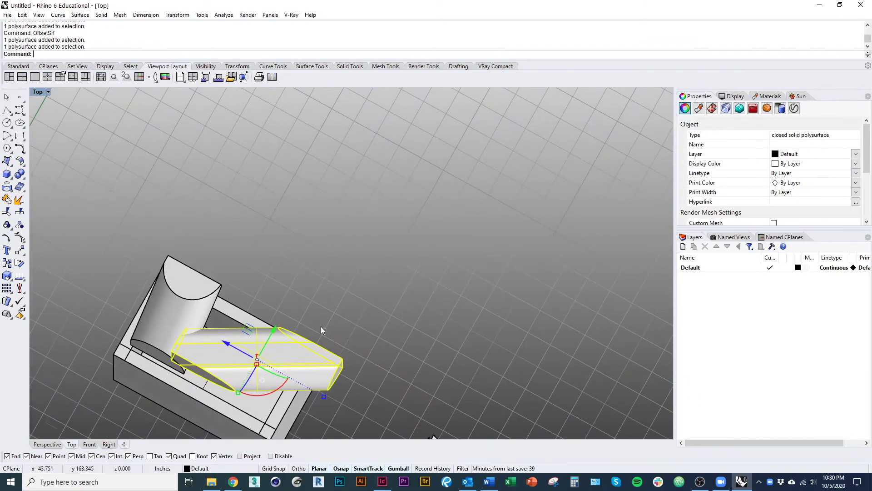
pyautogui.keyDown('ctrl'); pyautogui.keyDown('shift'); pyautogui.moveTo(223, 418); pyautogui.dragTo(363, 255, button='right'); pyautogui.keyUp('shift'); pyautogui.keyUp('ctrl')
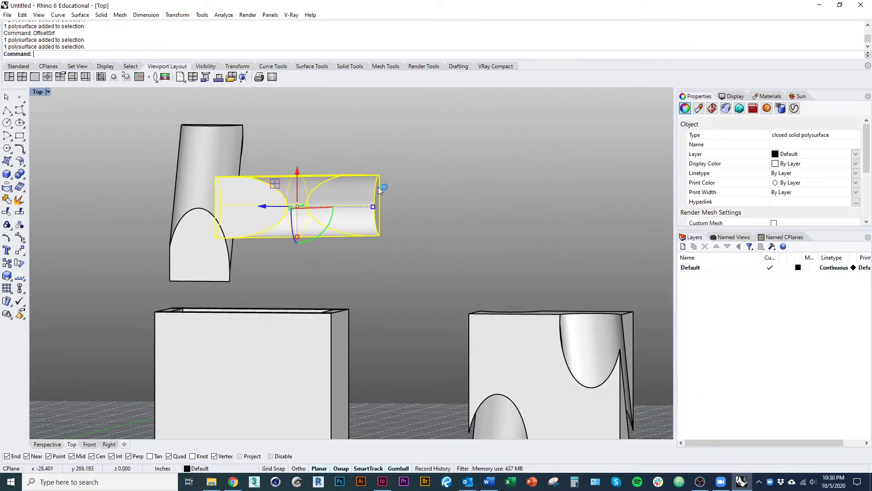
pyautogui.keyDown('ctrl'); pyautogui.keyDown('shift'); pyautogui.moveTo(403, 178); pyautogui.dragTo(282, 309, button='right'); pyautogui.keyUp('shift'); pyautogui.keyUp('ctrl')
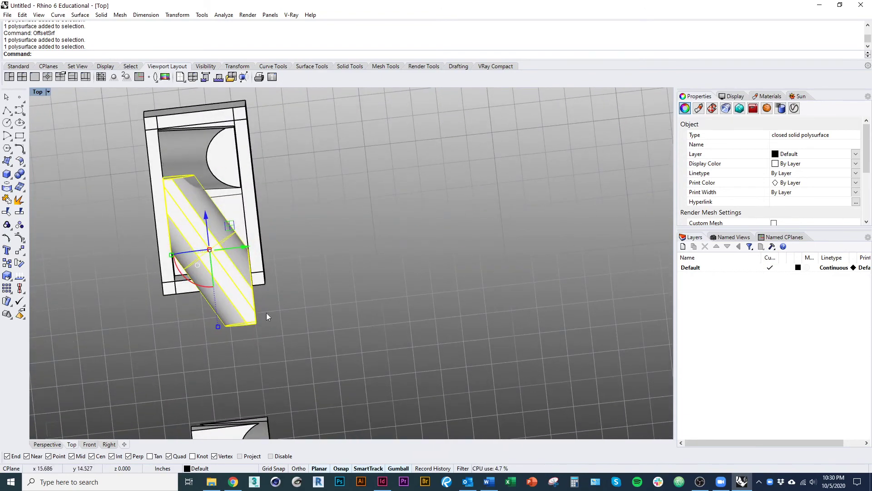
pyautogui.keyDown('ctrl'); pyautogui.keyDown('shift'); pyautogui.moveTo(295, 351); pyautogui.dragTo(250, 223, button='right'); pyautogui.keyUp('shift'); pyautogui.keyUp('ctrl')
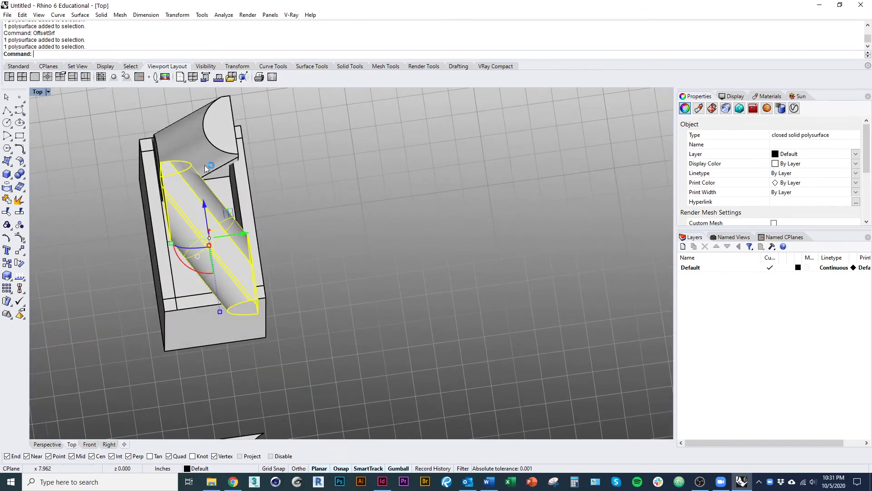
pyautogui.keyDown('ctrl'); pyautogui.keyDown('shift'); pyautogui.moveTo(297, 340); pyautogui.dragTo(380, 199, button='right'); pyautogui.keyUp('shift'); pyautogui.keyUp('ctrl')
pyautogui.click(407, 354)
pyautogui.keyDown('ctrl'); pyautogui.keyDown('shift'); pyautogui.moveTo(407, 353); pyautogui.dragTo(238, 276, button='right'); pyautogui.keyUp('shift'); pyautogui.keyUp('ctrl')
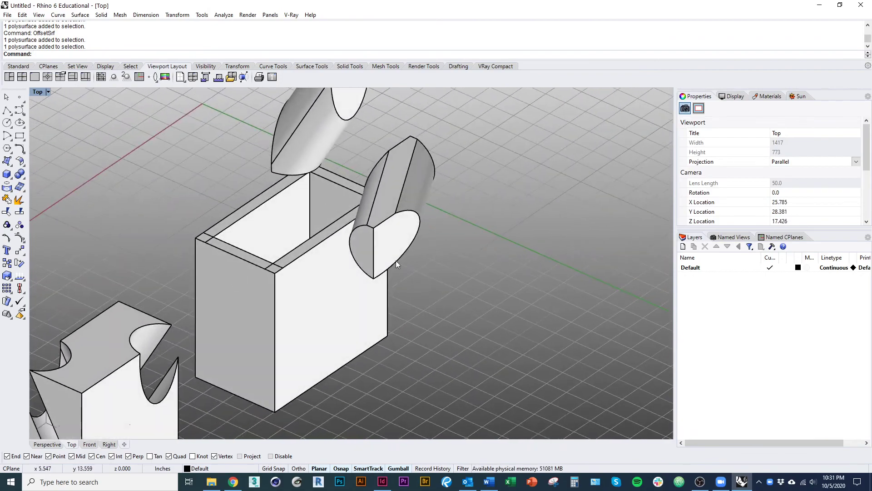
pyautogui.scroll(-2, 283, 319)
pyautogui.keyDown('ctrl'); pyautogui.keyDown('shift'); pyautogui.moveTo(283, 320); pyautogui.dragTo(372, 293, button='right'); pyautogui.keyUp('shift'); pyautogui.keyUp('ctrl')
pyautogui.scroll(-4, 296, 326)
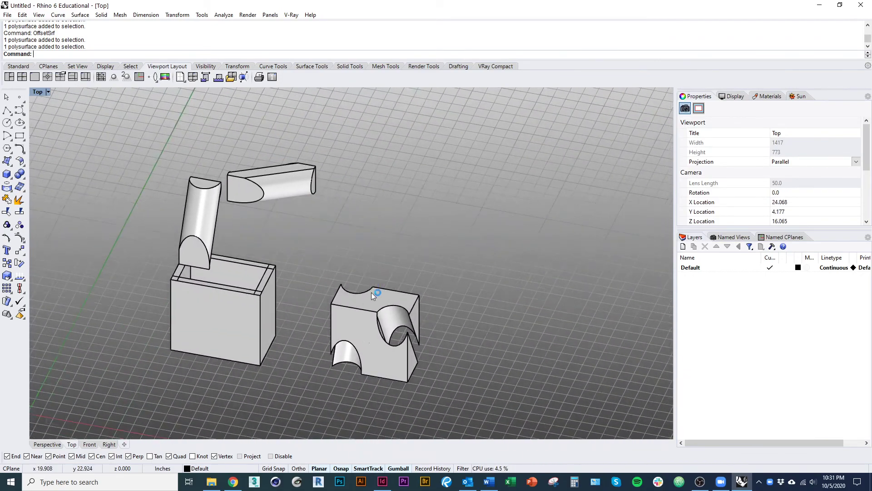
pyautogui.scroll(-6, 364, 318)
# Undo the hollow box work back through the BooleanIntersection, restoring the solid box with its two full tilted cylinders
pyautogui.hotkey('ctrl', 'z')
pyautogui.hotkey('ctrl', 'z')
pyautogui.hotkey('ctrl', 'z')
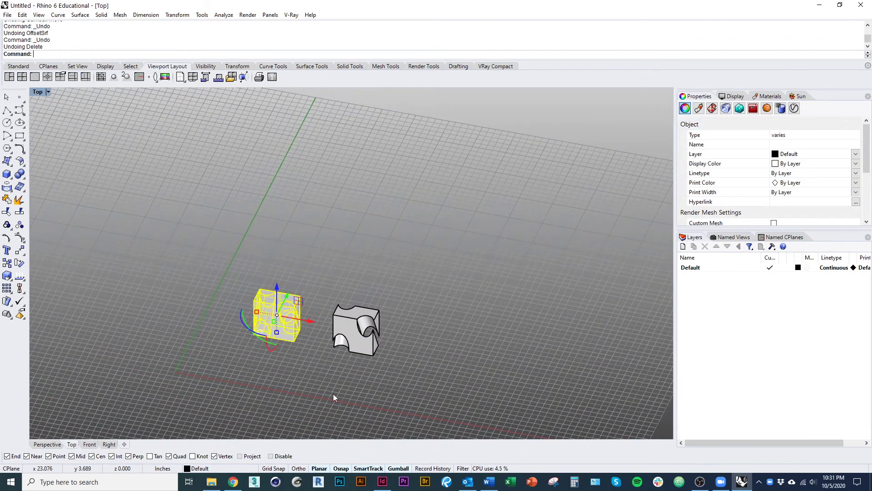
pyautogui.scroll(7, 300, 332)
pyautogui.hotkey('ctrl', 'z')
pyautogui.click(329, 373)
pyautogui.scroll(-6, 320, 361)
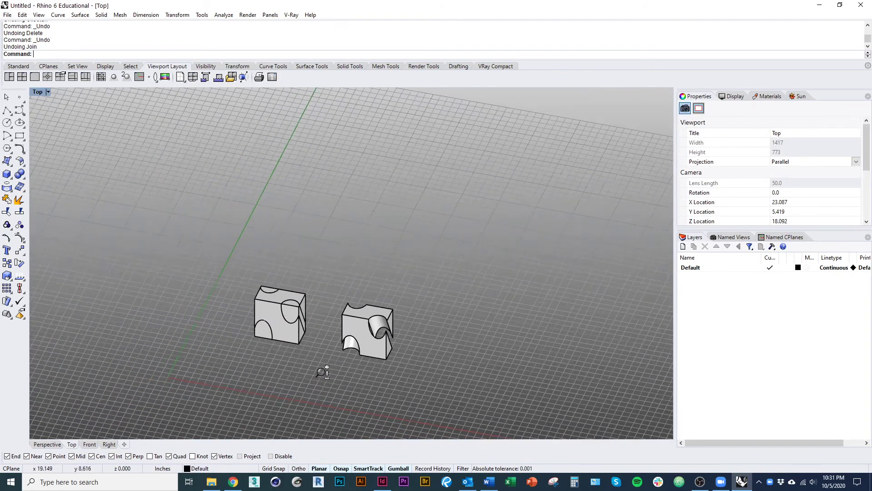
pyautogui.moveTo(323, 370); pyautogui.dragTo(290, 361, button='right')
pyautogui.scroll(-3, 290, 361)
pyautogui.scroll(9, 290, 361)
pyautogui.hotkey('ctrl', 'z')
pyautogui.hotkey('ctrl', 'z')
pyautogui.hotkey('ctrl', 'z')
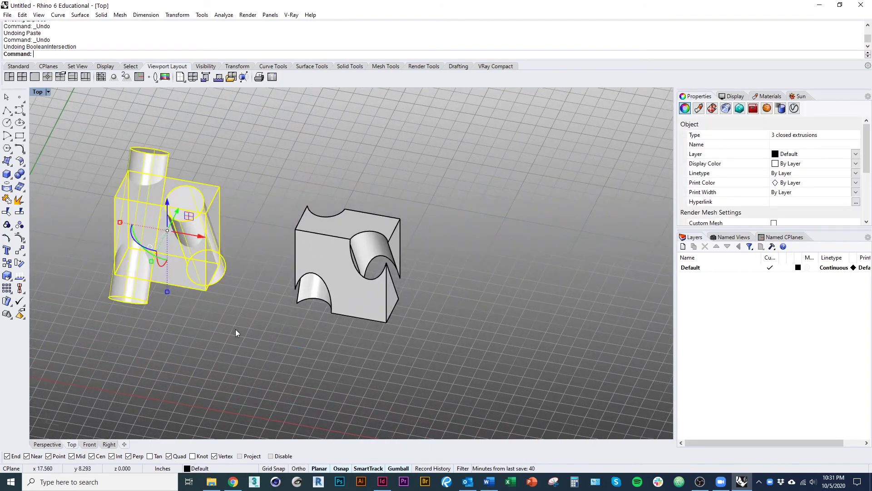
pyautogui.click(234, 329)
pyautogui.moveTo(223, 324); pyautogui.dragTo(336, 389, button='right')
pyautogui.click(290, 331)
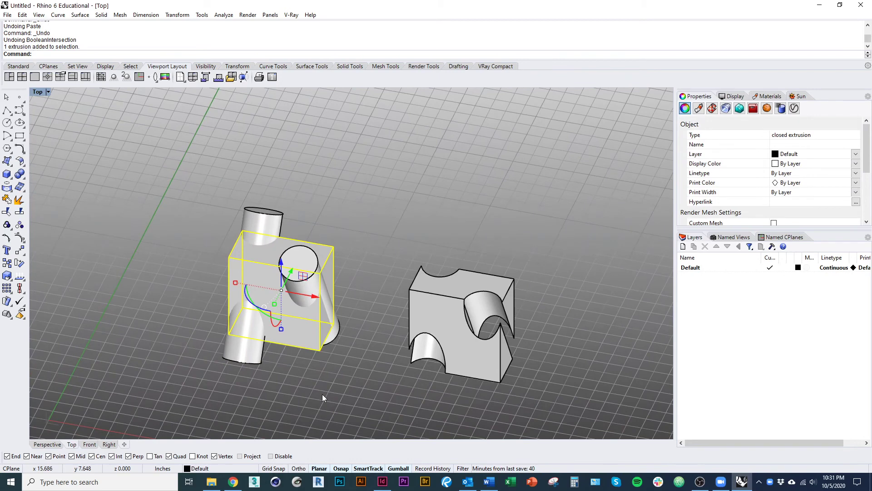
pyautogui.click(323, 396)
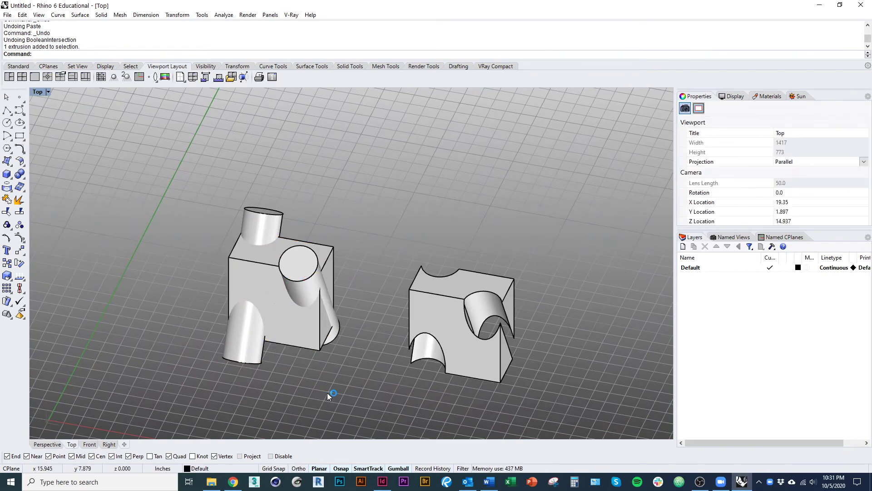
# Delete the front tilted cylinder that pierces the box, keeping the box and the other cylinder
pyautogui.click(310, 279)
pyautogui.write('D')
pyautogui.press('Return')
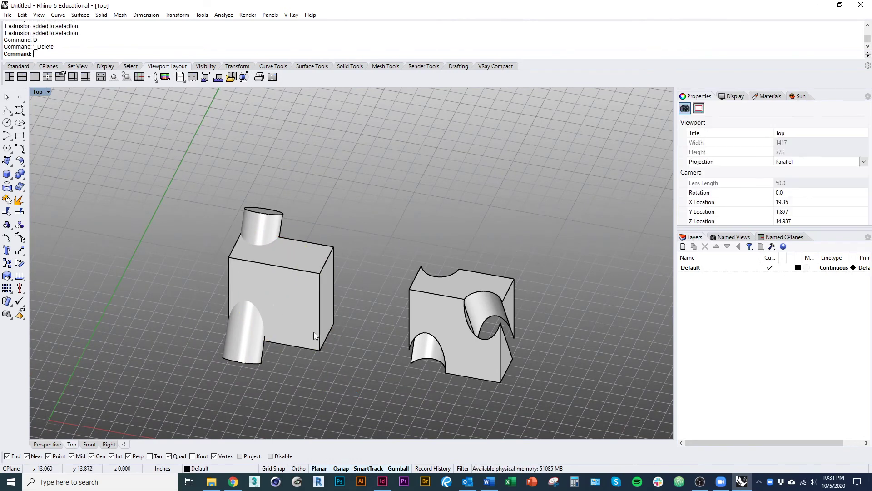
# Switch the viewport to Wireframe and delete the separate carved block with its point and curve
pyautogui.moveTo(313, 332)
pyautogui.mouseDown(button='right')
pyautogui.moveTo(333, 393)
pyautogui.moveTo(334, 356)
pyautogui.moveTo(306, 341)
pyautogui.mouseUp(button='right')
pyautogui.hotkey('ctrl', 'alt', 'w')
pyautogui.click(293, 356)
pyautogui.moveTo(334, 189); pyautogui.dragTo(576, 406)
pyautogui.click(429, 402)
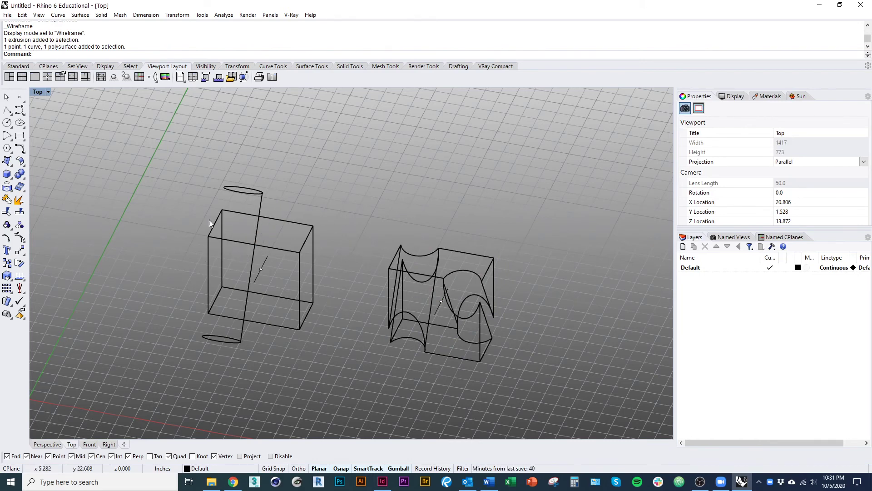
pyautogui.click(259, 238)
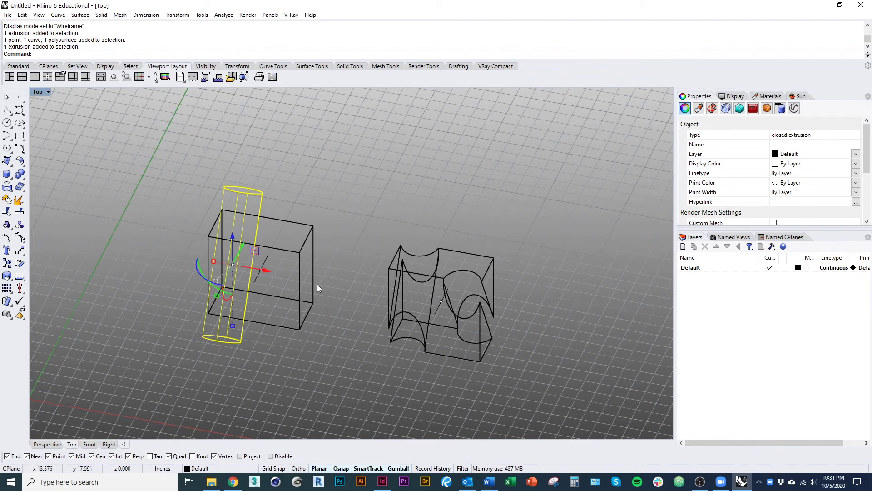
pyautogui.moveTo(450, 392); pyautogui.dragTo(526, 374, button='right')
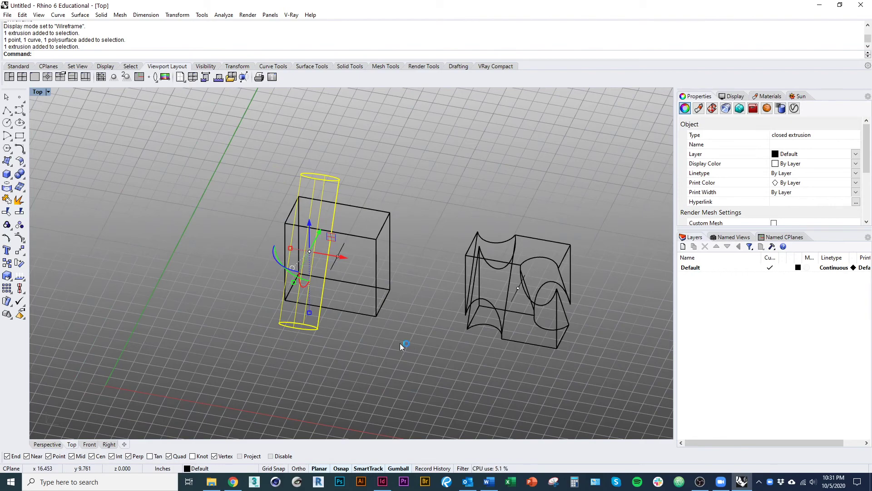
pyautogui.moveTo(382, 356); pyautogui.dragTo(266, 344, button='right')
pyautogui.click(403, 281)
pyautogui.moveTo(355, 336); pyautogui.dragTo(326, 341, button='right')
pyautogui.press('Delete')
# Rotate a copy of the remaining tilted cylinder to vertical with Rotate3D, using an axis through its base circle's quadrant point
pyautogui.moveTo(391, 380); pyautogui.dragTo(147, 183)
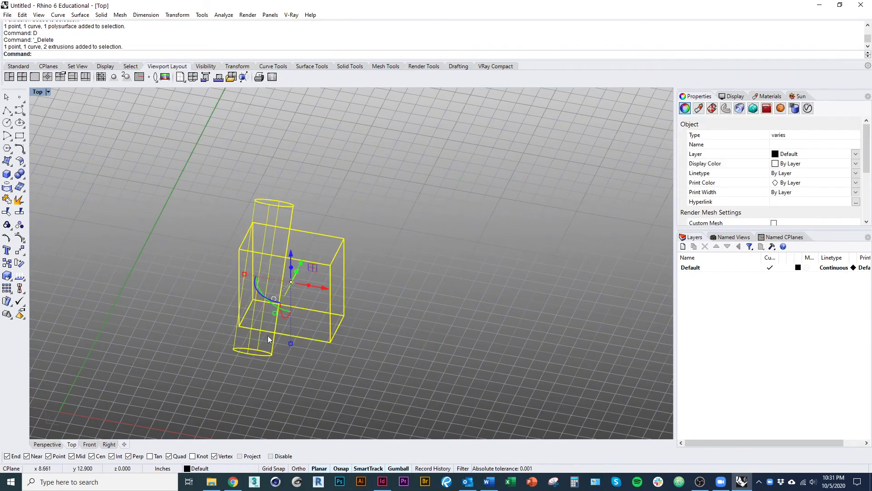
pyautogui.moveTo(327, 375); pyautogui.dragTo(314, 350, button='right')
pyautogui.moveTo(328, 279); pyautogui.dragTo(304, 295, button='right')
pyautogui.click(311, 337)
pyautogui.click(237, 341)
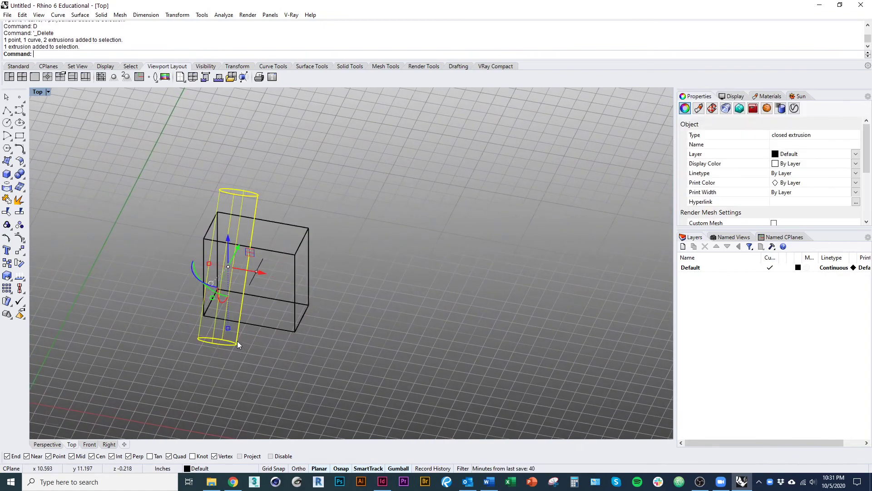
pyautogui.moveTo(268, 344); pyautogui.dragTo(228, 335, button='right')
pyautogui.rightClick(220, 325)
pyautogui.scroll(5, 229, 334)
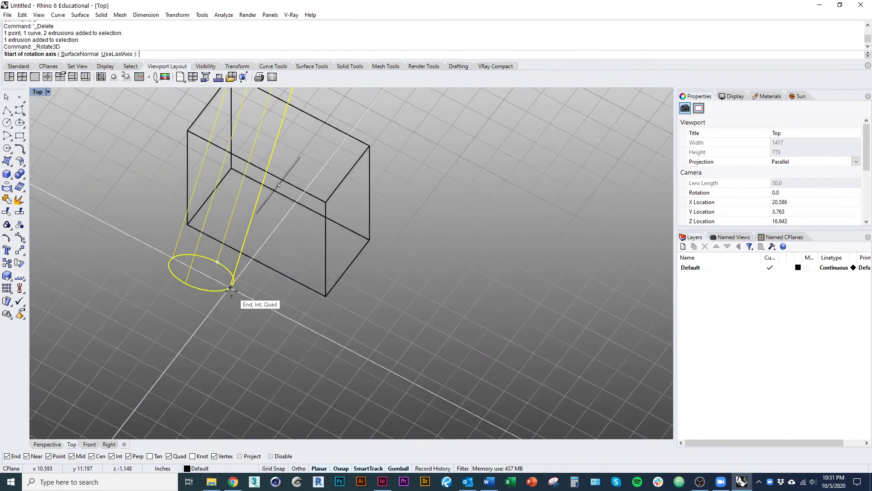
pyautogui.click(230, 287)
pyautogui.click(298, 317)
pyautogui.moveTo(275, 132); pyautogui.dragTo(276, 303, button='right')
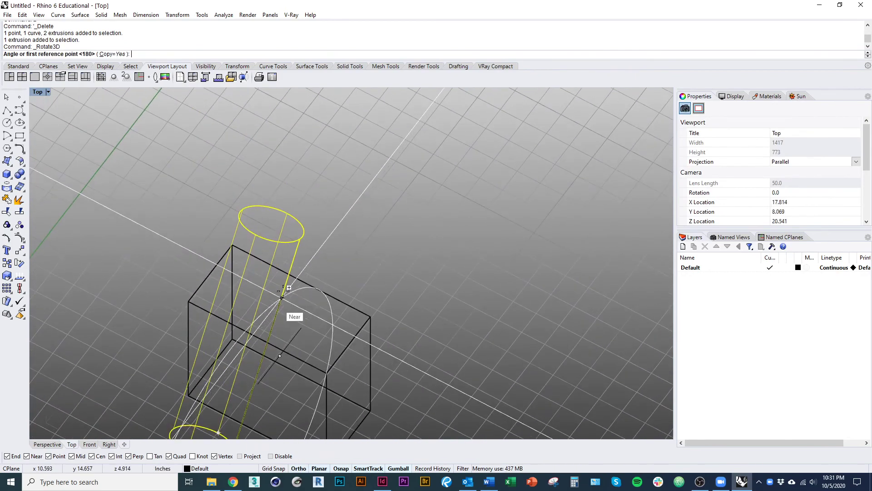
pyautogui.click(299, 240)
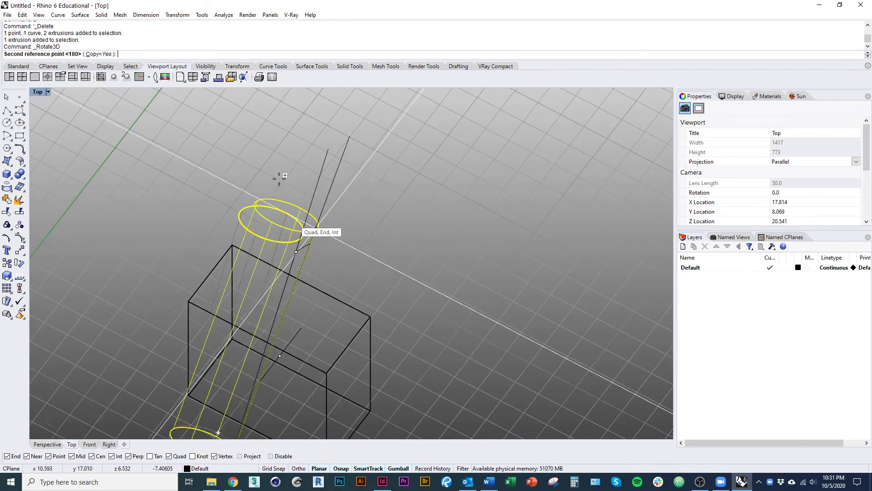
pyautogui.click(224, 177)
pyautogui.rightClick(266, 249)
# Delete the tilted original cylinder and display the upright cylinder and box in Shaded mode
pyautogui.scroll(-5, 276, 273)
pyautogui.scroll(-6, 273, 284)
pyautogui.write('e')
pyautogui.press('Return')
pyautogui.hotkey('ctrl', 'alt', 's')
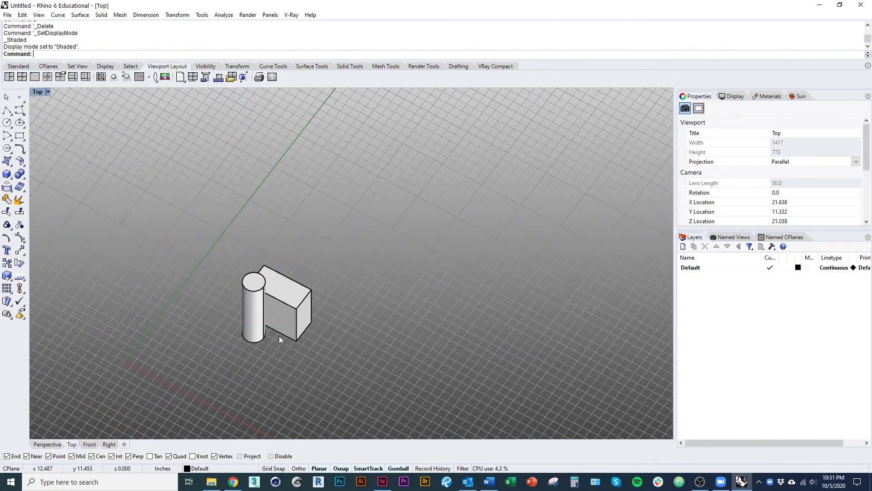
pyautogui.scroll(7, 279, 336)
pyautogui.moveTo(278, 332)
pyautogui.keyDown('ctrl'); pyautogui.keyDown('shift'); pyautogui.mouseDown(button='right')
pyautogui.moveTo(235, 257)
pyautogui.moveTo(188, 246)
pyautogui.moveTo(248, 248)
pyautogui.mouseUp(button='right'); pyautogui.keyUp('shift'); pyautogui.keyUp('ctrl')
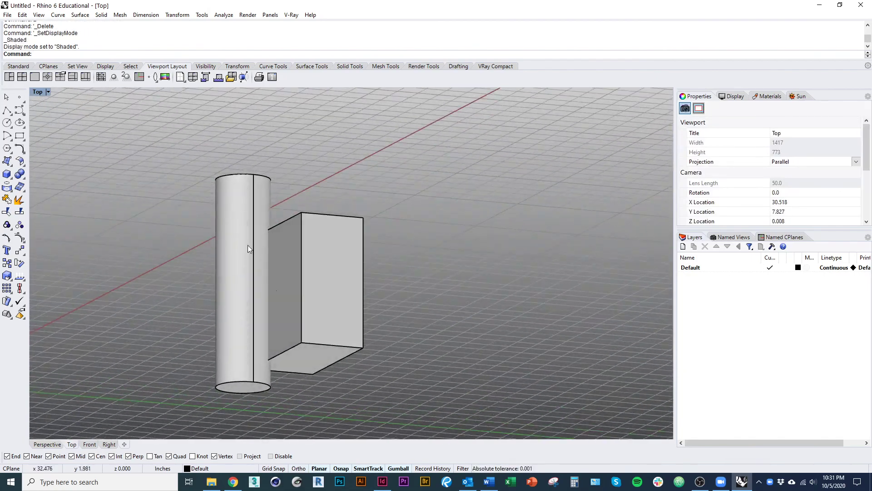
# Duplicate the upright cylinder and box together to a clear spot beside the original set along the X direction
pyautogui.click(296, 273)
pyautogui.keyDown('ctrl'); pyautogui.keyDown('shift'); pyautogui.moveTo(297, 274); pyautogui.dragTo(365, 318, button='right'); pyautogui.keyUp('shift'); pyautogui.keyUp('ctrl')
pyautogui.scroll(-6, 366, 320)
pyautogui.moveTo(381, 366); pyautogui.dragTo(279, 291)
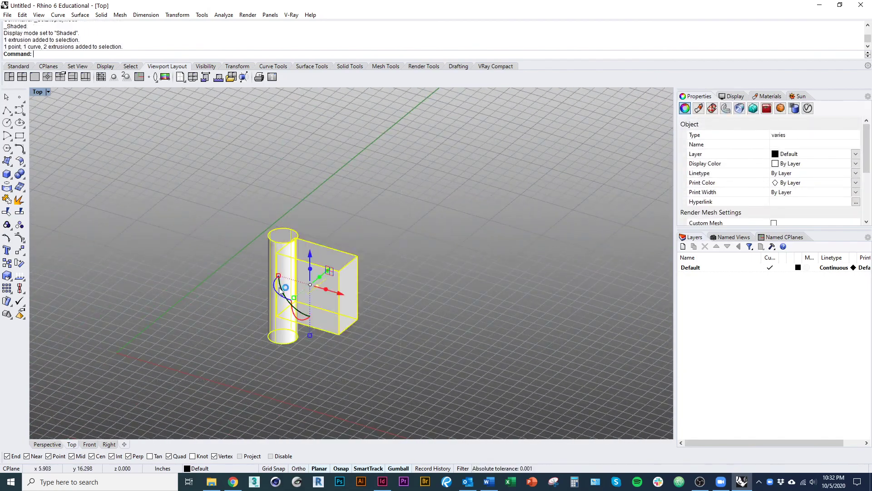
pyautogui.moveTo(314, 297); pyautogui.dragTo(286, 261, button='right')
pyautogui.moveTo(299, 263); pyautogui.dragTo(419, 315)
pyautogui.scroll(5, 418, 331)
pyautogui.moveTo(418, 331); pyautogui.dragTo(395, 362, button='right')
# Tilt the second set's cylinder 30 degrees into the box with a Rotate3D copy about its base, and delete the upright one
pyautogui.click(341, 362)
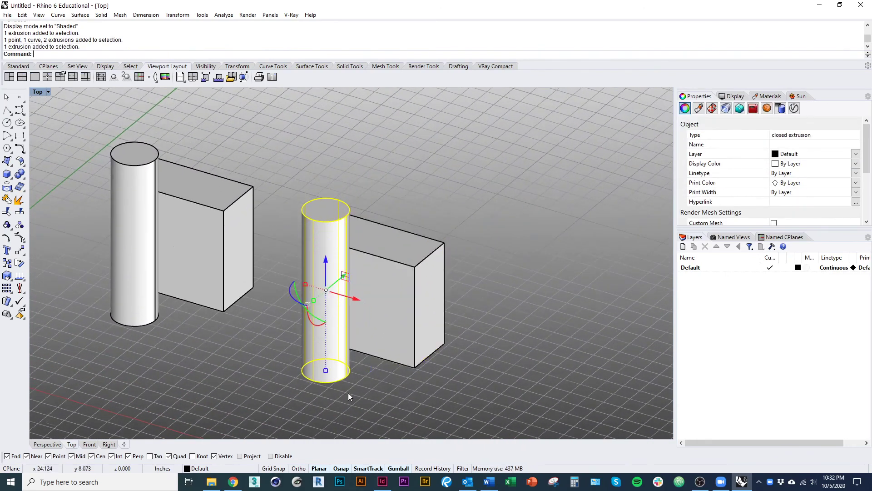
pyautogui.rightClick(348, 392)
pyautogui.click(347, 376)
pyautogui.click(434, 402)
pyautogui.click(347, 149)
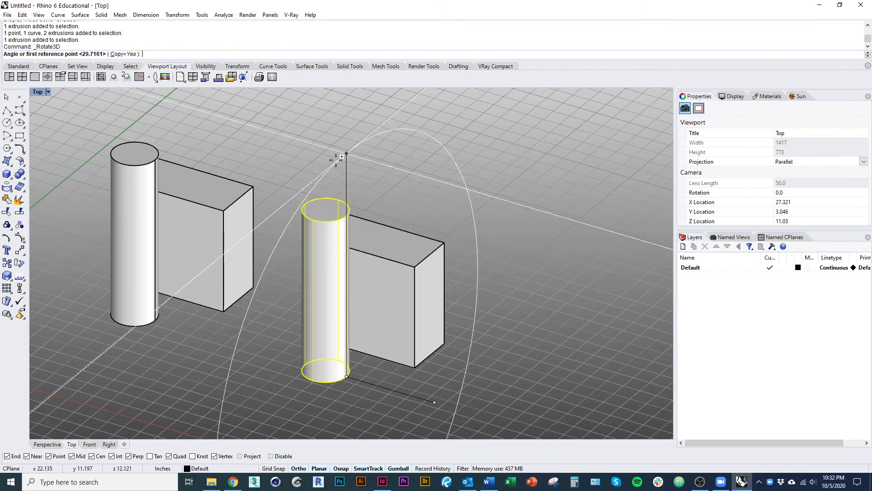
pyautogui.keyDown('shift'); pyautogui.click(400, 167); pyautogui.keyUp('shift')
pyautogui.press('Return')
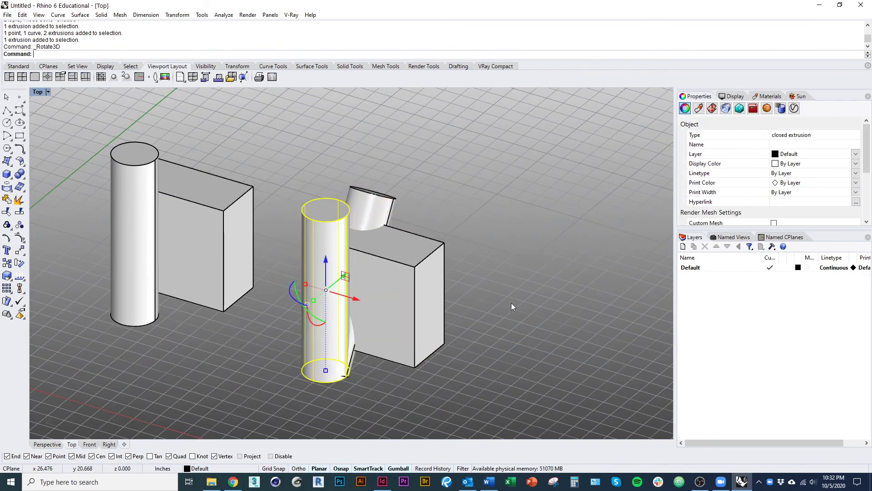
pyautogui.write('d')
pyautogui.press('Return')
# Duplicate the box with its tilted cylinder beside the second set as a third stage
pyautogui.scroll(-3, 436, 271)
pyautogui.moveTo(428, 276); pyautogui.dragTo(383, 272, button='right')
pyautogui.moveTo(423, 350); pyautogui.dragTo(313, 205)
pyautogui.moveTo(380, 285); pyautogui.dragTo(534, 359)
pyautogui.moveTo(538, 367); pyautogui.dragTo(501, 367, button='right')
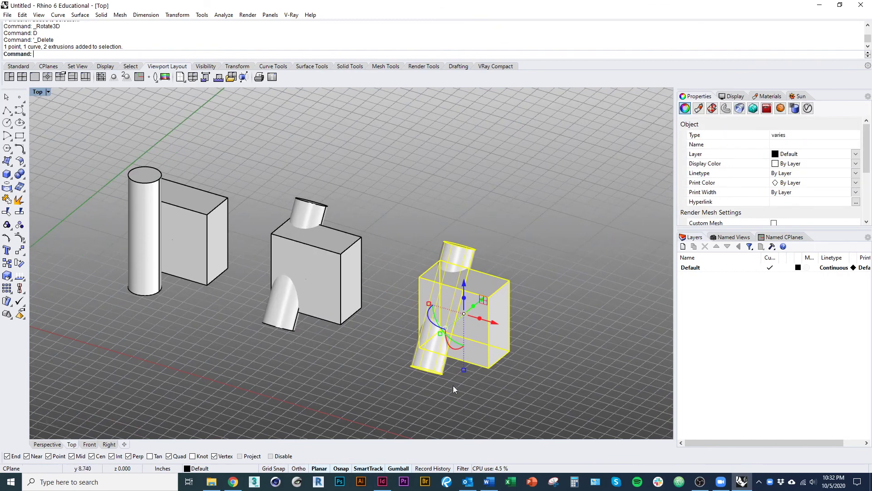
# Switch to Wireframe and create rotated copies of the third set's cylinder with Rotate3D about an axis through the box's middle
pyautogui.click(439, 363)
pyautogui.write('Rotae')
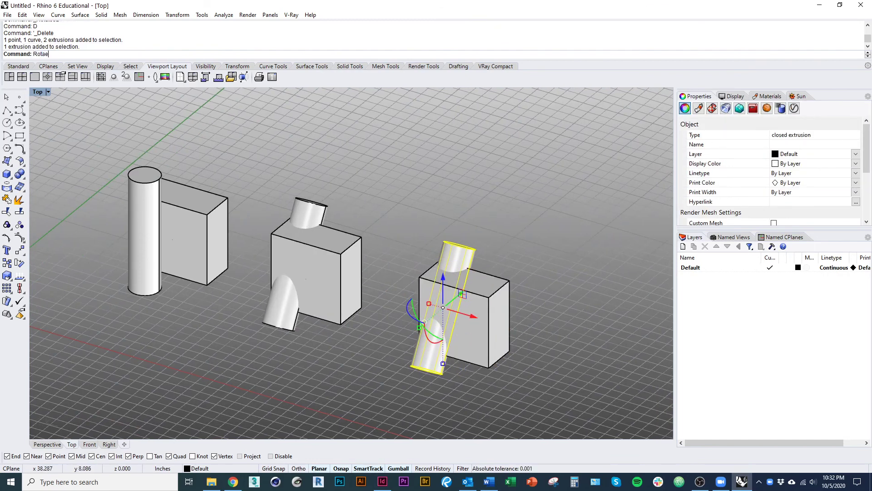
pyautogui.press('Return')
pyautogui.hotkey('ctrl', 'alt', 'w')
pyautogui.write('Rotate3D')
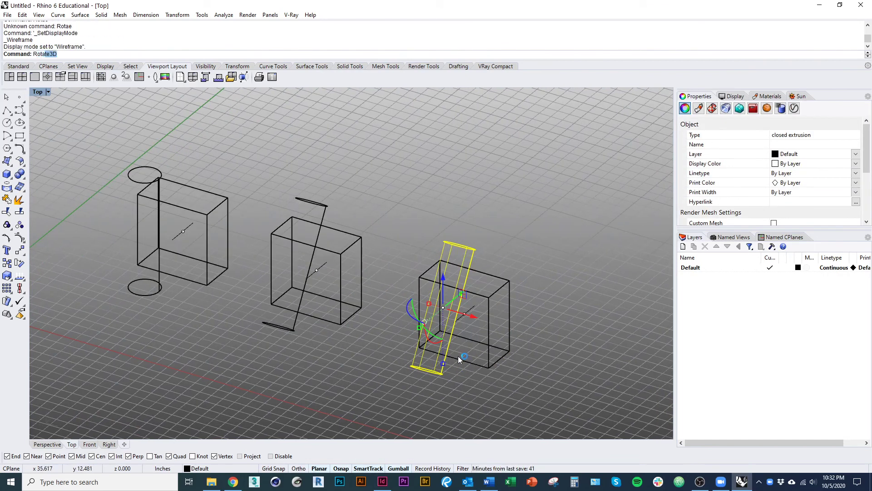
pyautogui.press('Return')
pyautogui.click(455, 321)
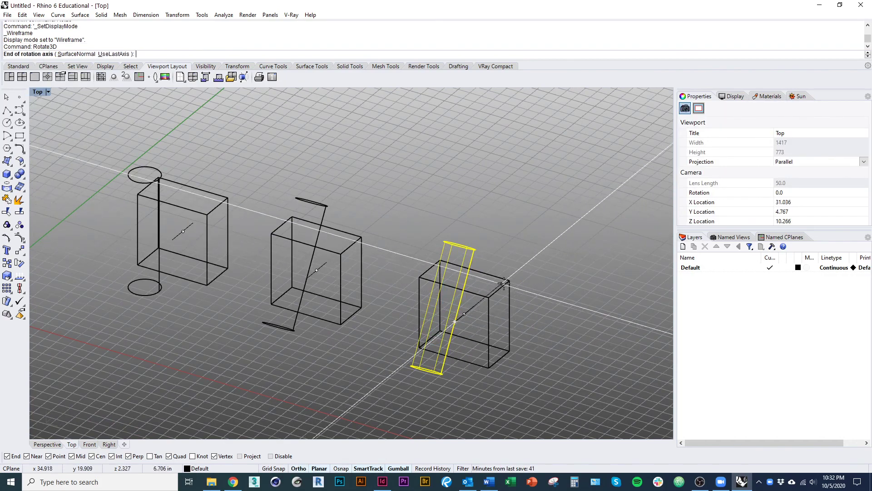
pyautogui.click(472, 191)
pyautogui.click(456, 175)
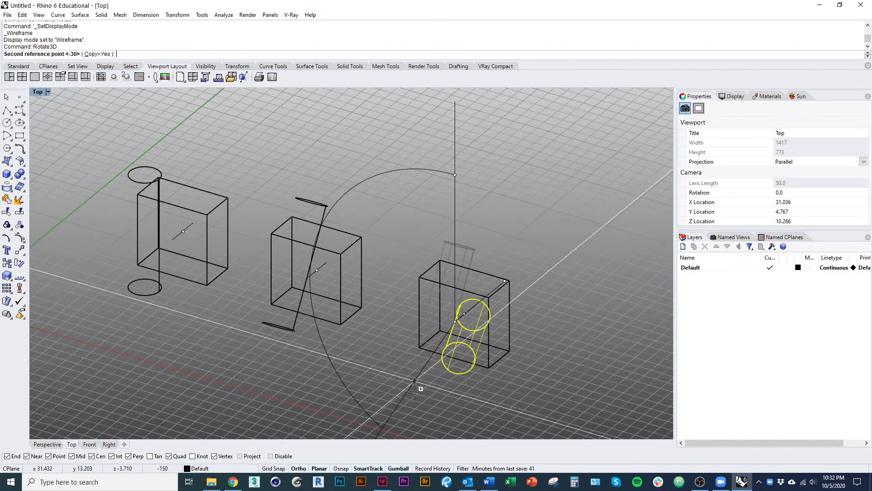
pyautogui.click(425, 417)
pyautogui.click(455, 432)
pyautogui.press('Return')
# Delete the surplus rotated cylinder copy, leaving two crossing cylinders in the third box
pyautogui.click(460, 375)
pyautogui.write('D')
pyautogui.press('Return')
pyautogui.scroll(-3, 427, 375)
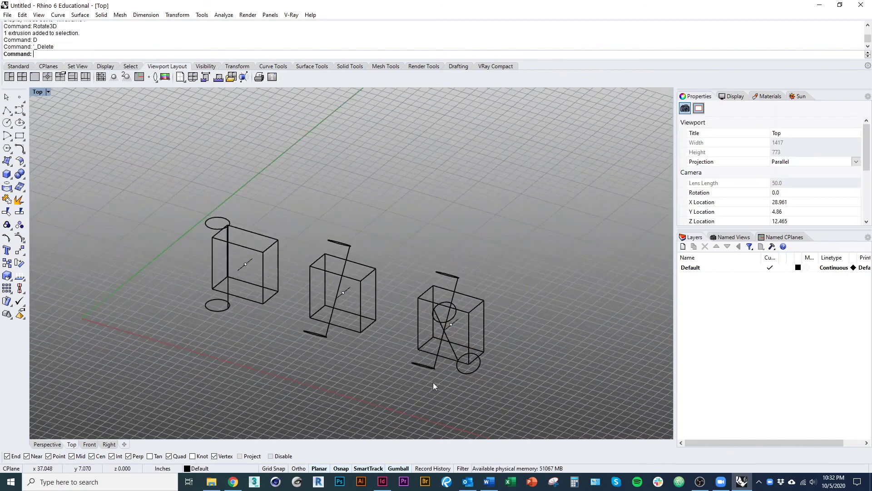
# Switch to Rendered display and duplicate the third box with its two crossing cylinders beside it as a fourth stage
pyautogui.hotkey('ctrl', 'alt', 'r')
pyautogui.moveTo(498, 380); pyautogui.dragTo(411, 385, button='right')
pyautogui.moveTo(460, 412); pyautogui.dragTo(348, 302)
pyautogui.moveTo(479, 399); pyautogui.dragTo(357, 379, button='right')
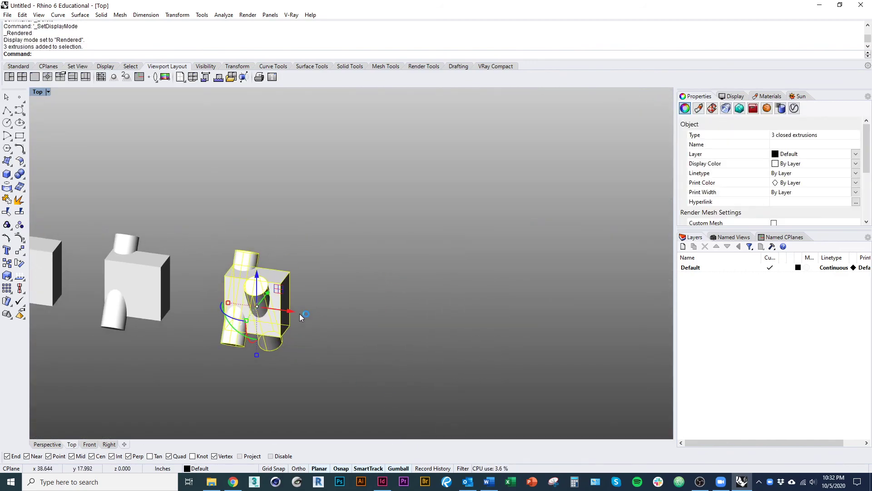
pyautogui.moveTo(299, 314); pyautogui.dragTo(412, 334)
pyautogui.click(438, 379)
# Switch to Wireframe and subtract the two crossing cylinders from the fourth stage's box with BooleanDifference
pyautogui.hotkey('ctrl', 'alt', 'w')
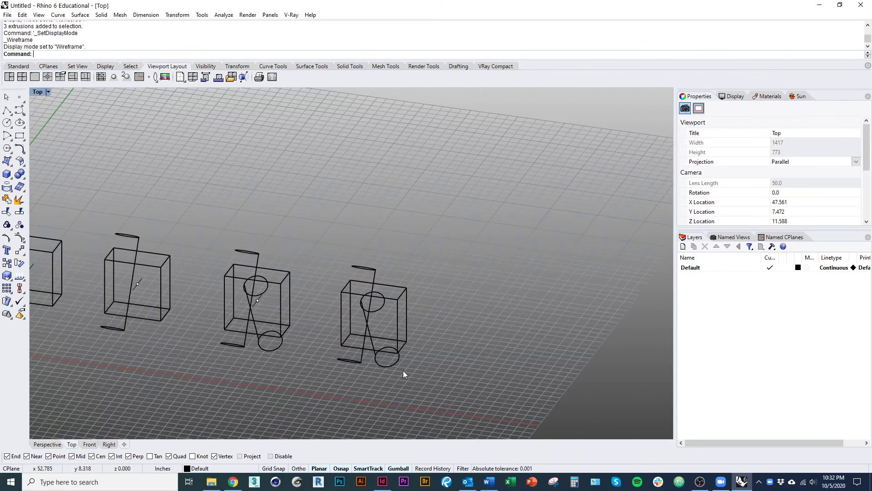
pyautogui.click(398, 340)
pyautogui.write('bool')
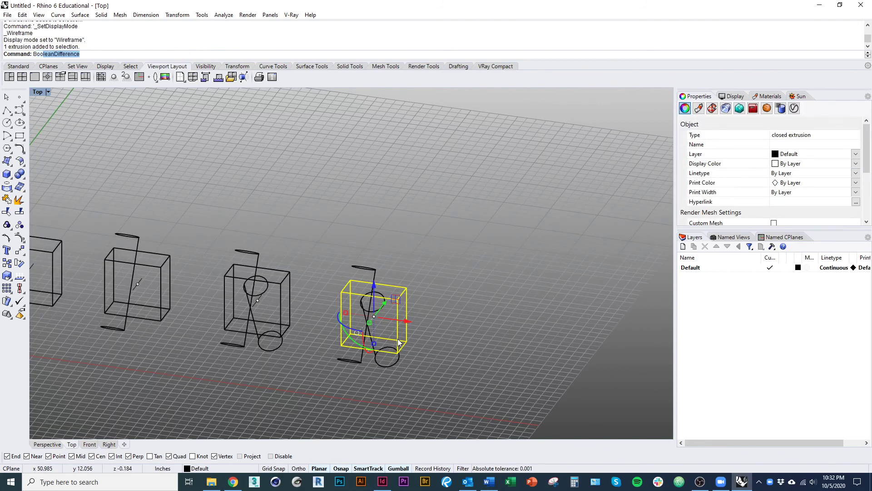
pyautogui.press('Return')
pyautogui.click(375, 272)
pyautogui.click(385, 306)
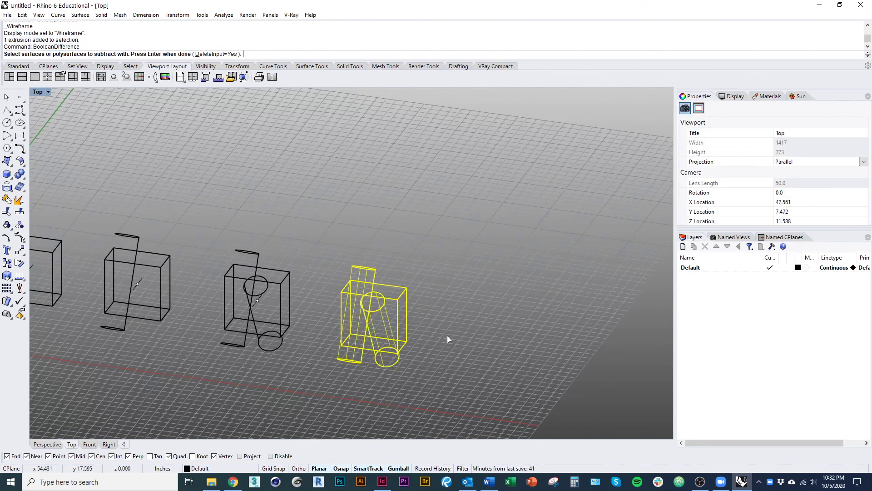
pyautogui.press('Return')
pyautogui.click(423, 353)
# Switch the viewport to Shaded display to show the carved block alongside the three earlier stages
pyautogui.moveTo(415, 349); pyautogui.dragTo(440, 353, button='right')
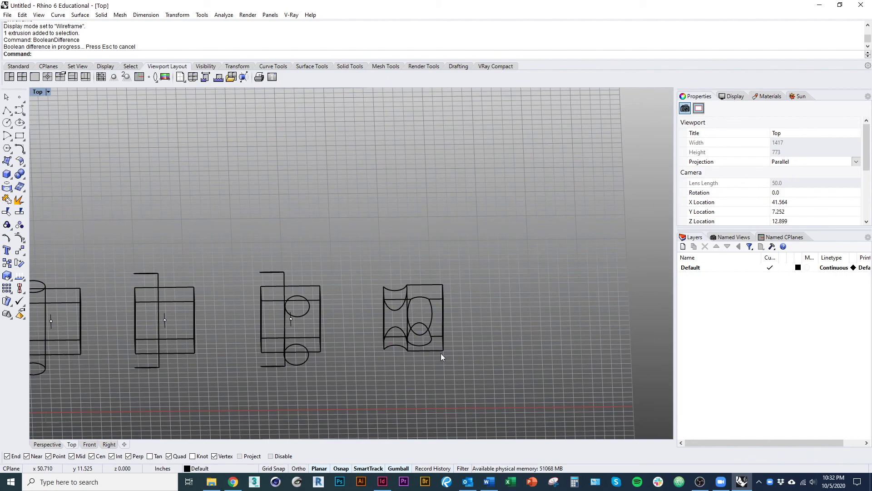
pyautogui.hotkey('ctrl', 'alt', 's')
pyautogui.moveTo(440, 353)
pyautogui.mouseDown(button='right')
pyautogui.moveTo(420, 317)
pyautogui.moveTo(399, 350)
pyautogui.moveTo(331, 273)
pyautogui.mouseUp(button='right')
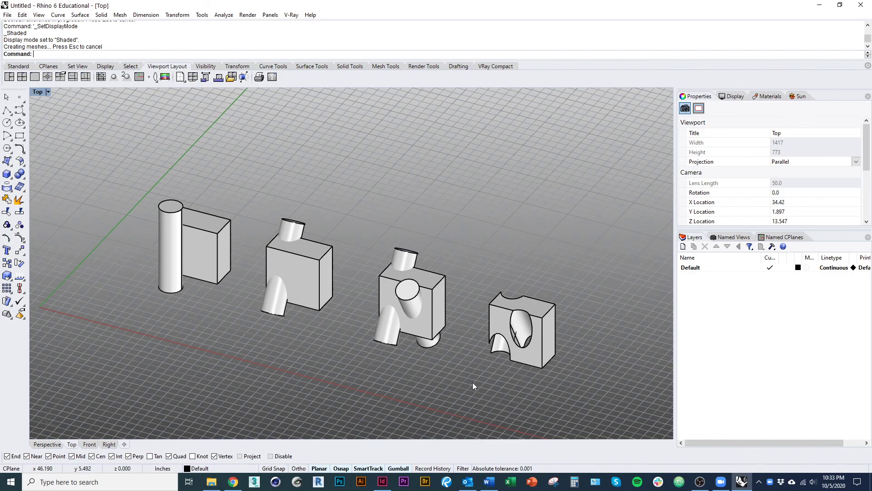
pyautogui.moveTo(473, 383); pyautogui.dragTo(445, 377, button='right')
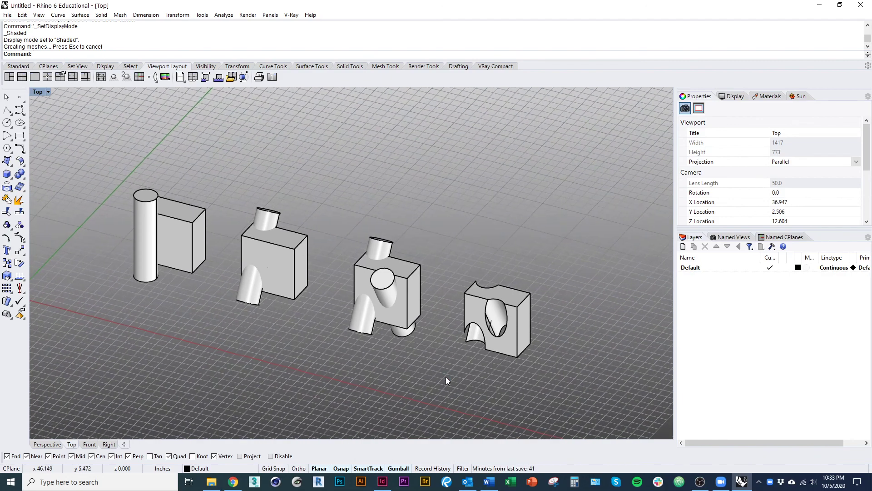